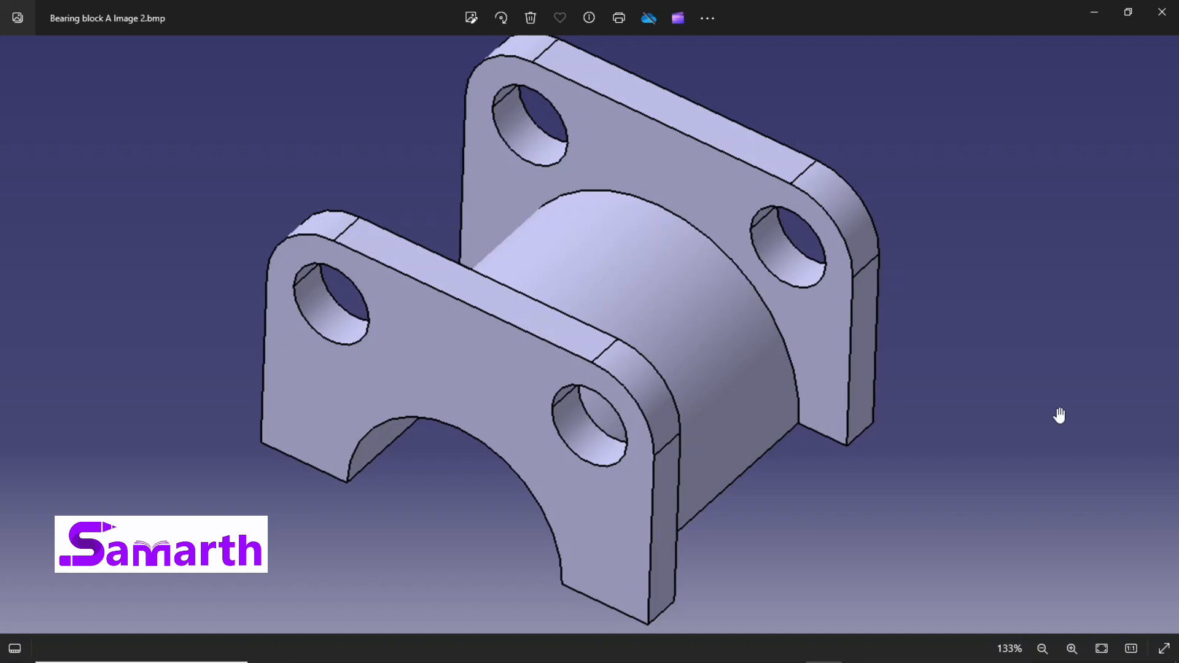
Switch to CATIA V5 and close the empty Product1 document
mouse_move(823, 651)
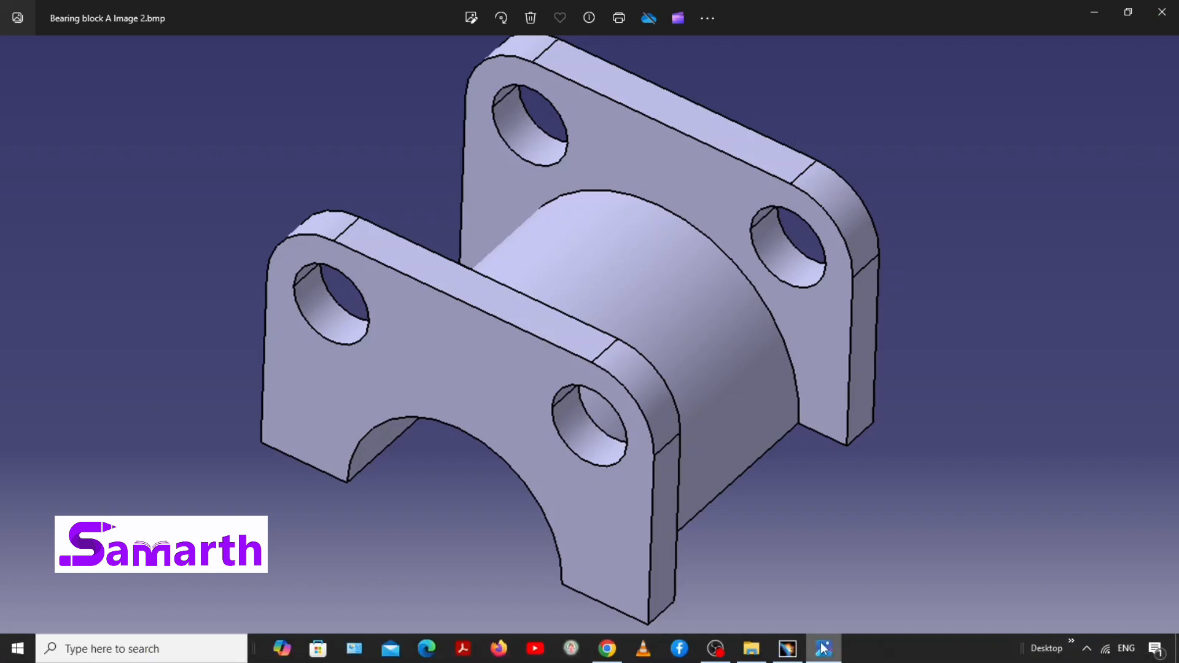
click(787, 648)
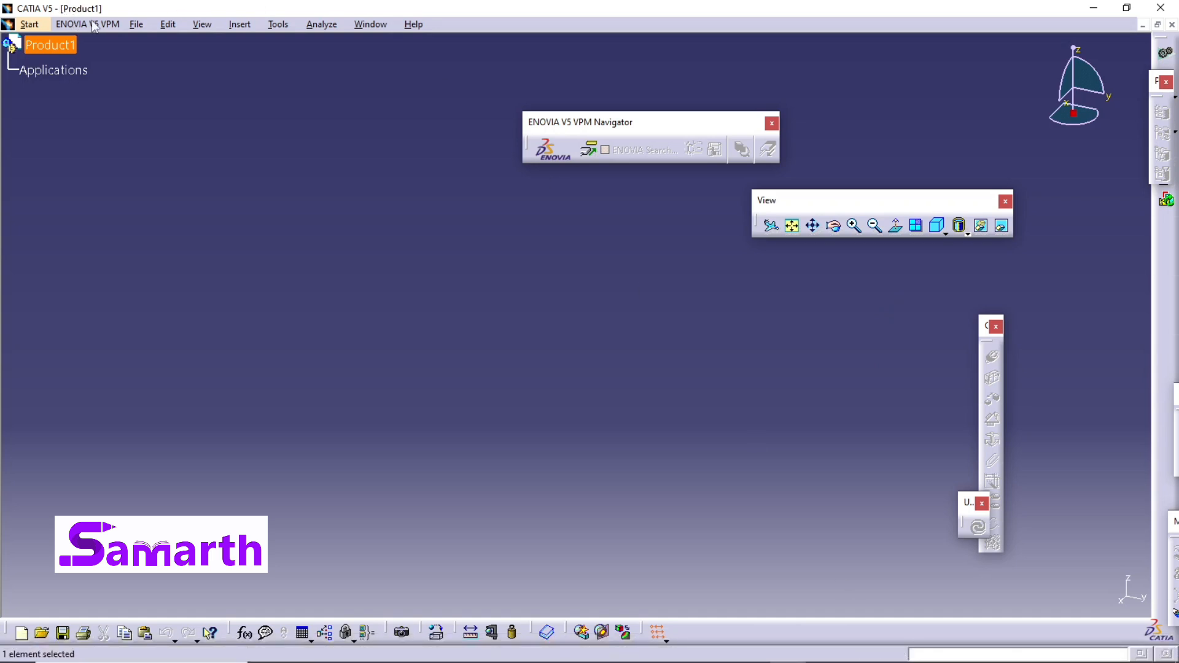
click(137, 25)
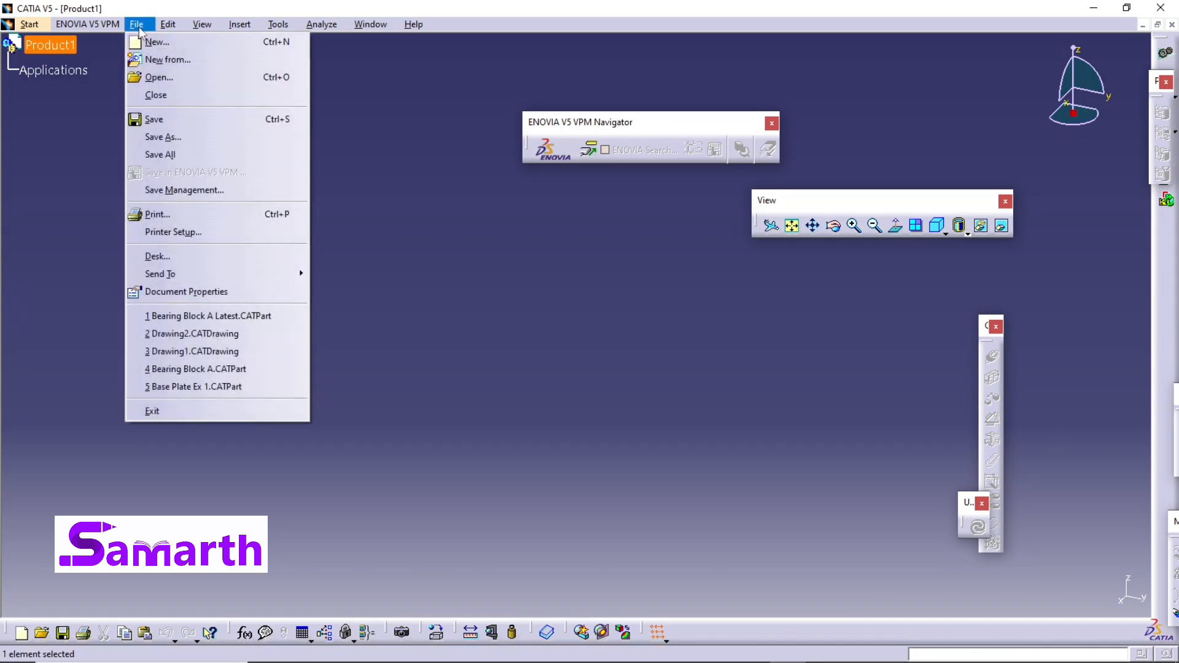
click(156, 95)
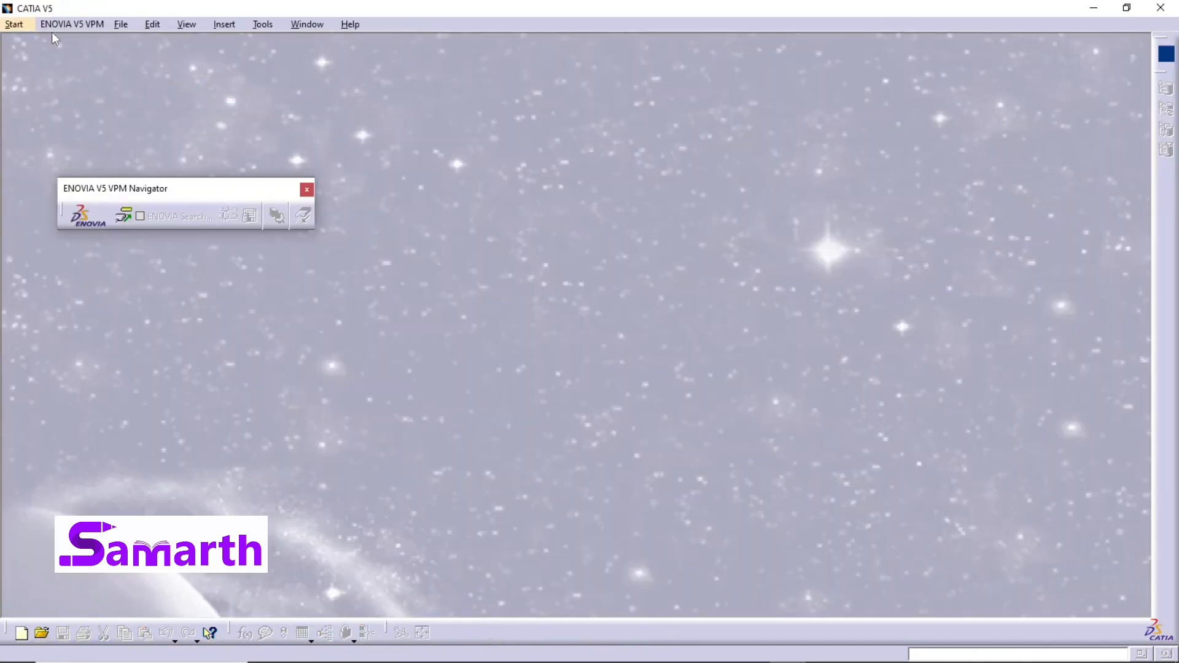
Start a new part in the Part Design workbench
click(14, 24)
mouse_move(28, 59)
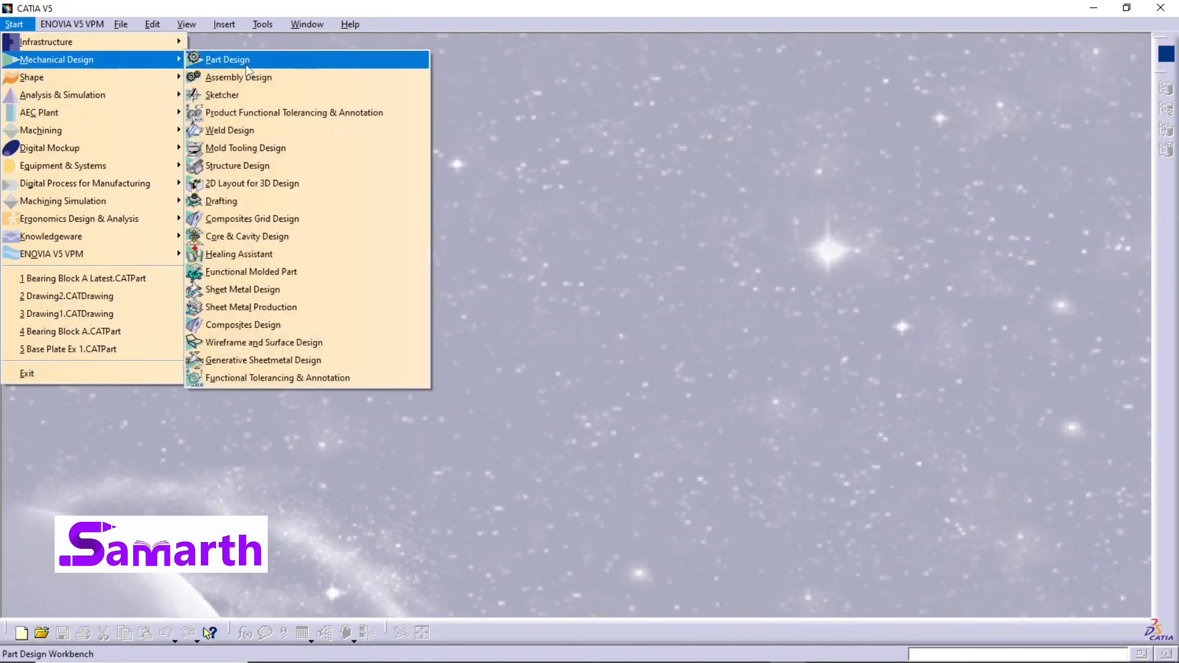
click(248, 66)
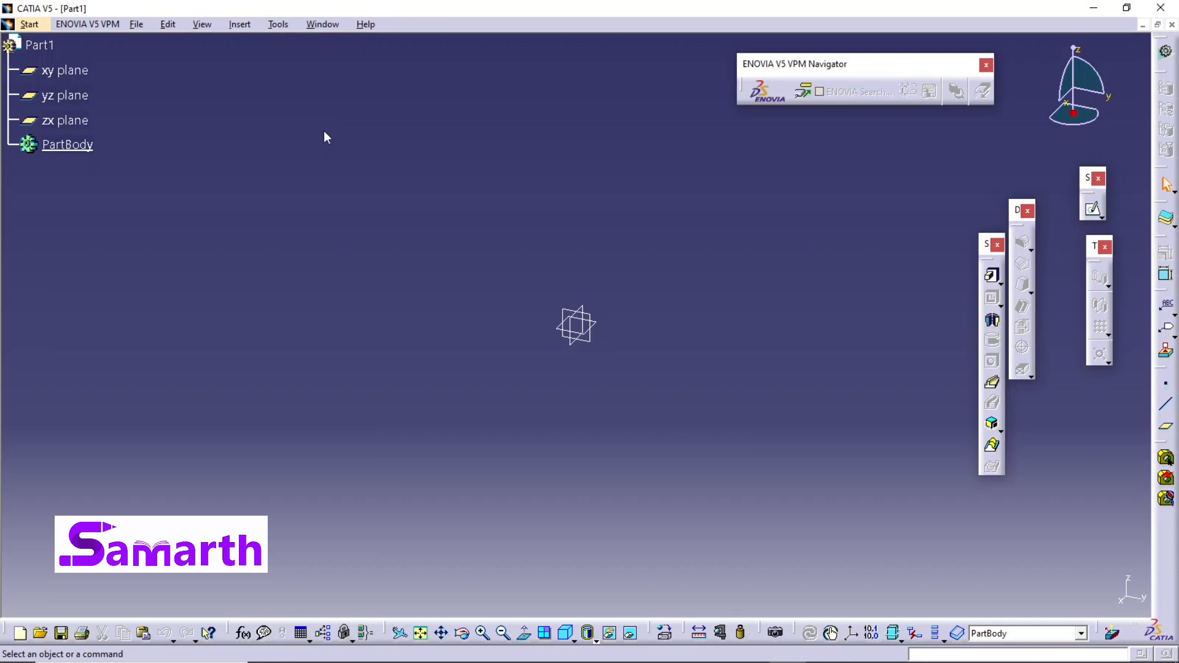
Open the existing part file Bearing Block A Latest.CATPart from the Exercise 2 Bearing Block A folder
click(137, 24)
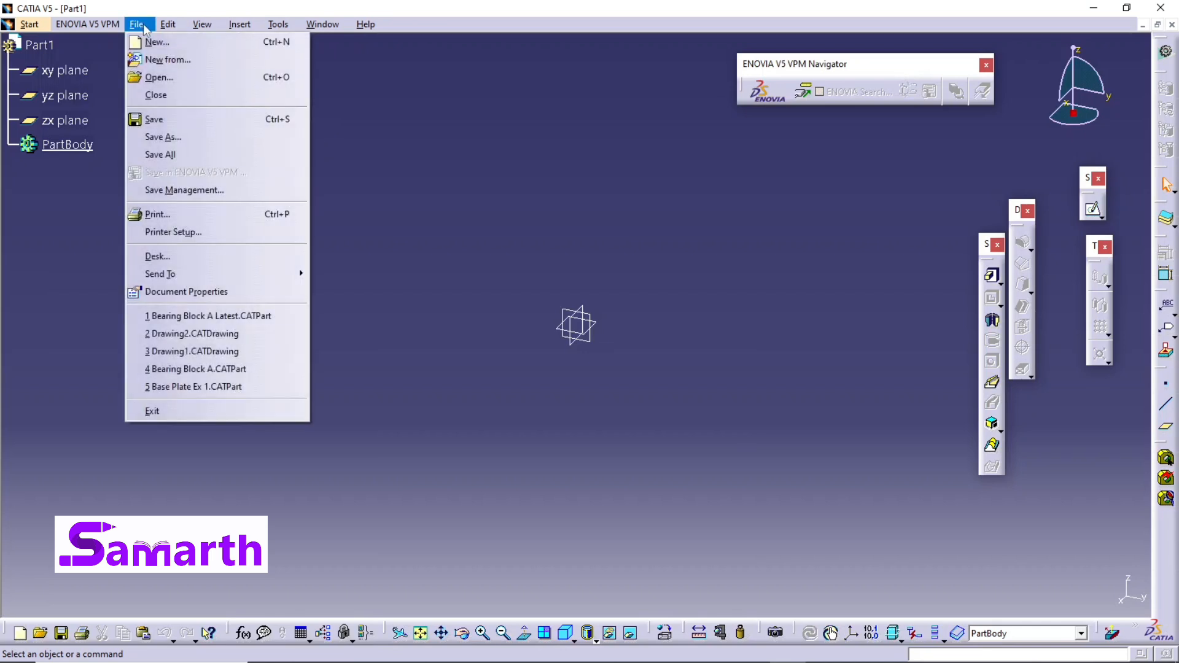
click(159, 81)
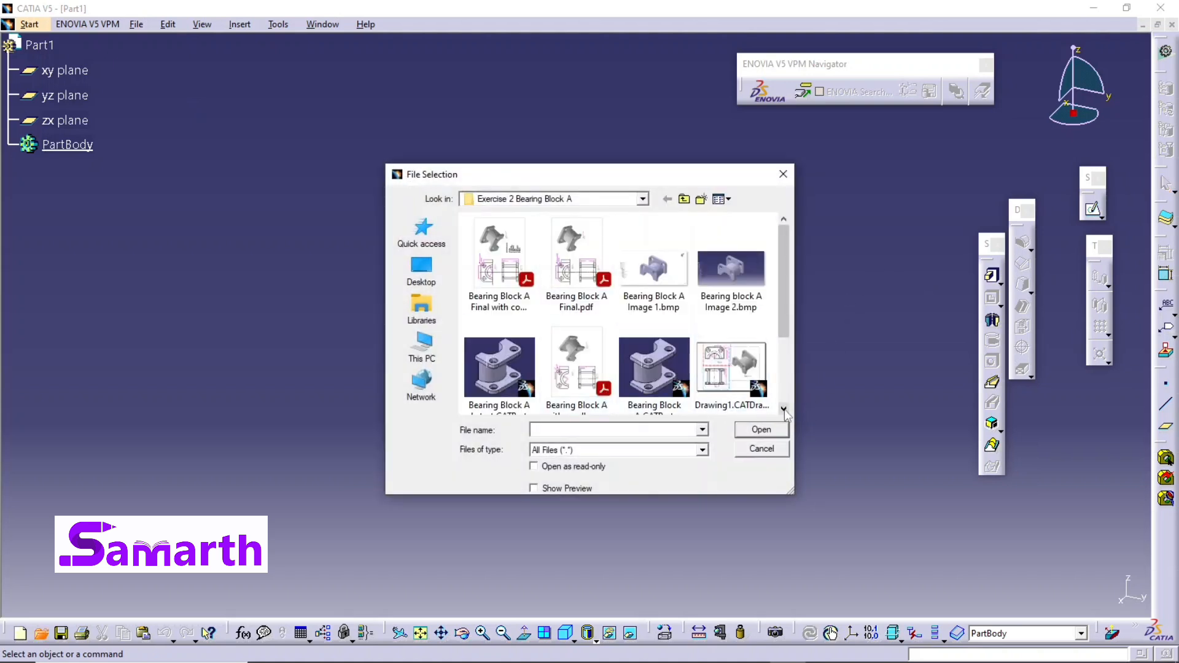
click(783, 409)
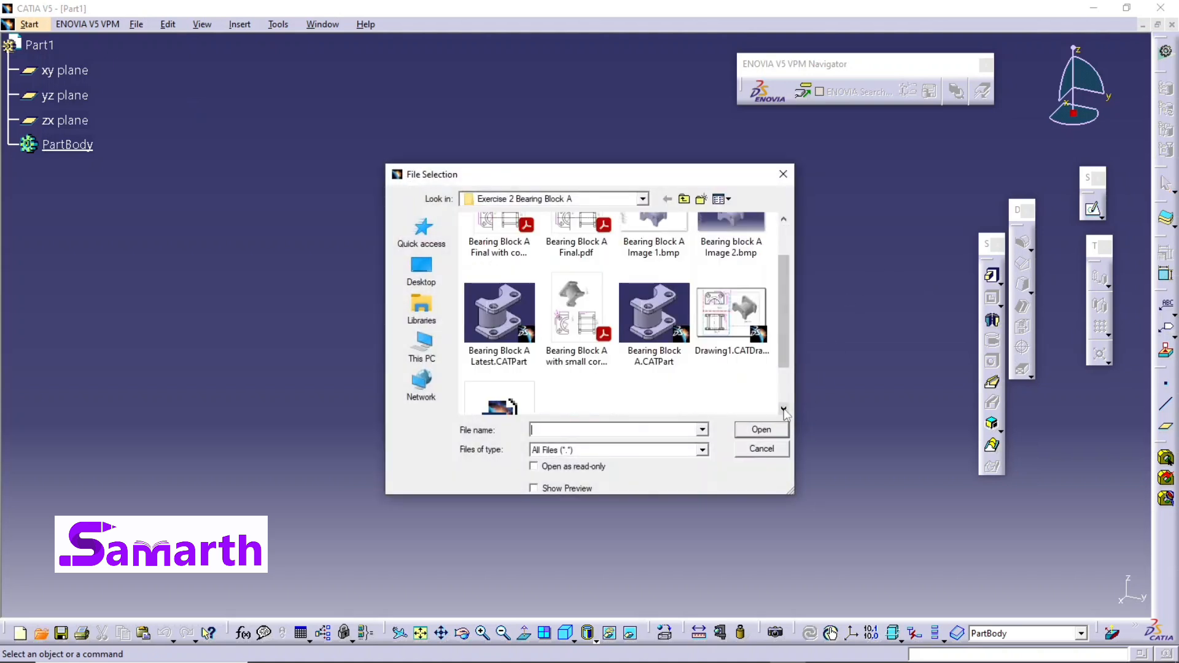
click(512, 337)
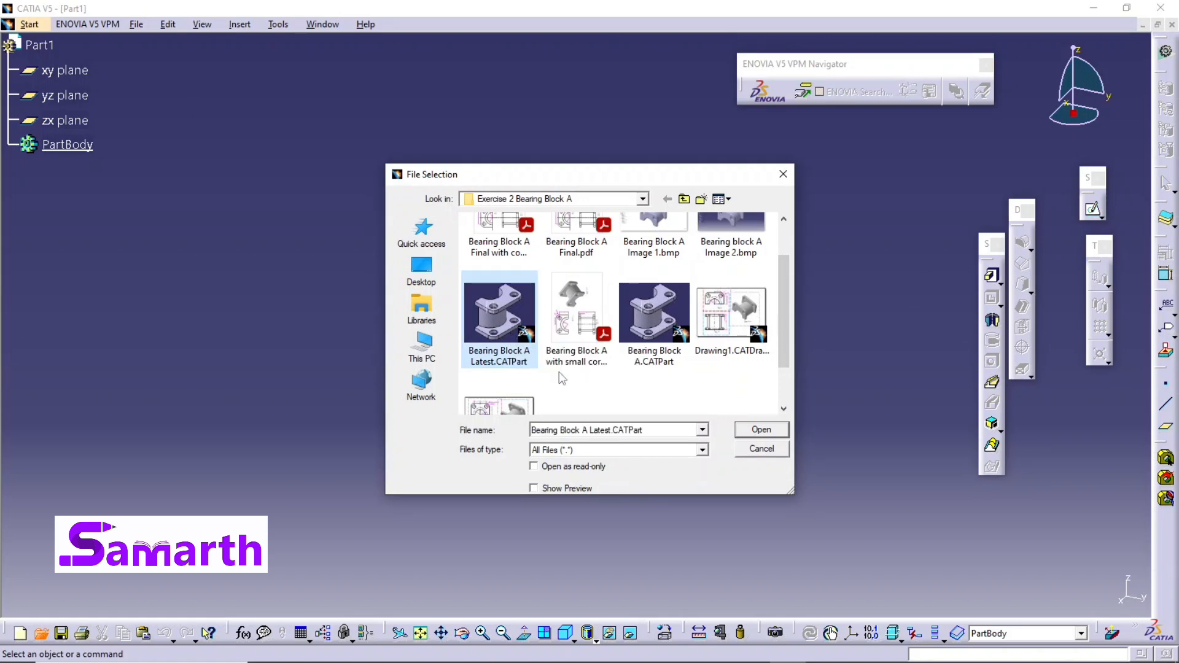
click(762, 430)
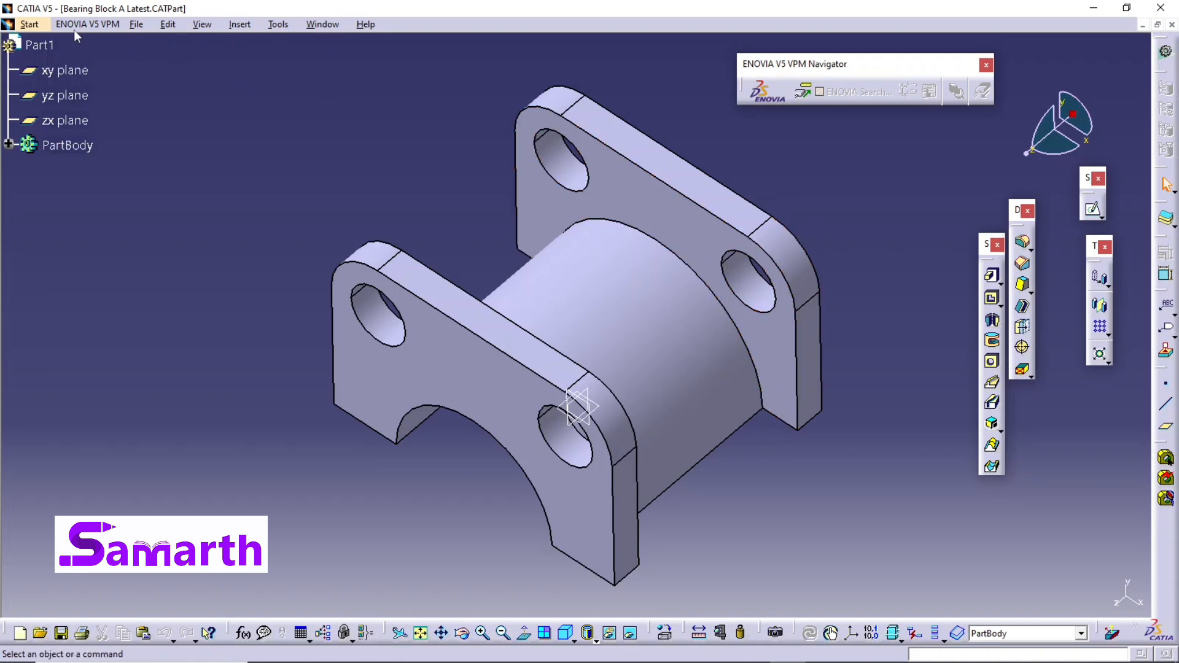
Create a new Drafting document with an empty sheet, using the ISO standard and the A3 ISO landscape format
click(32, 25)
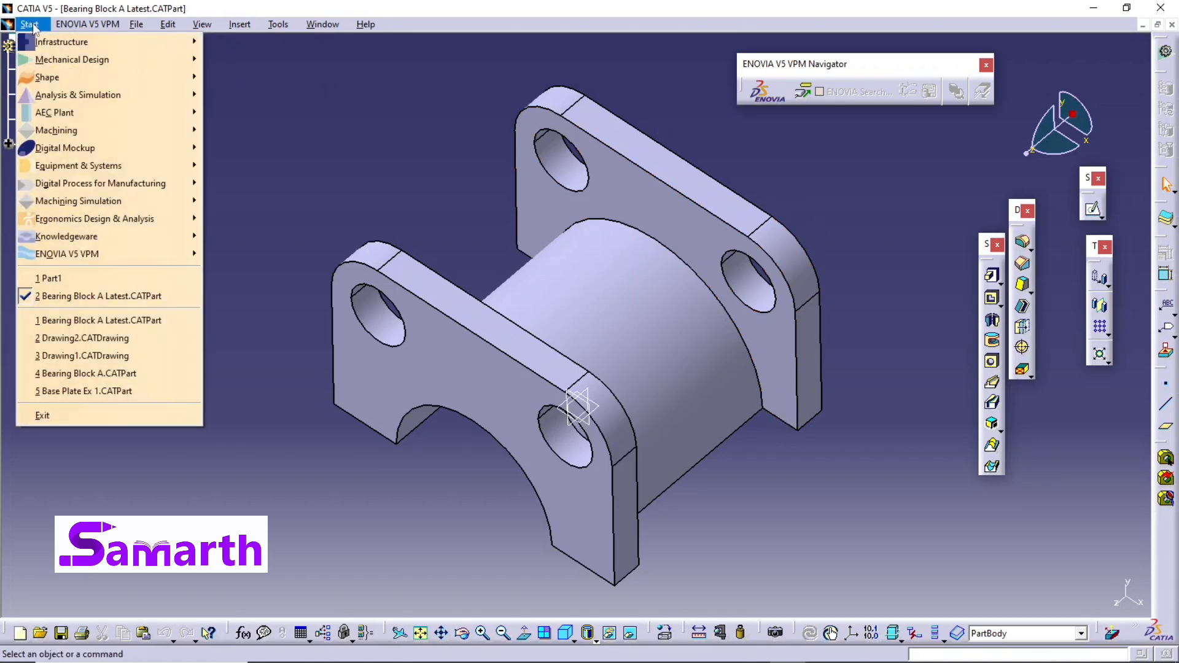
mouse_move(157, 59)
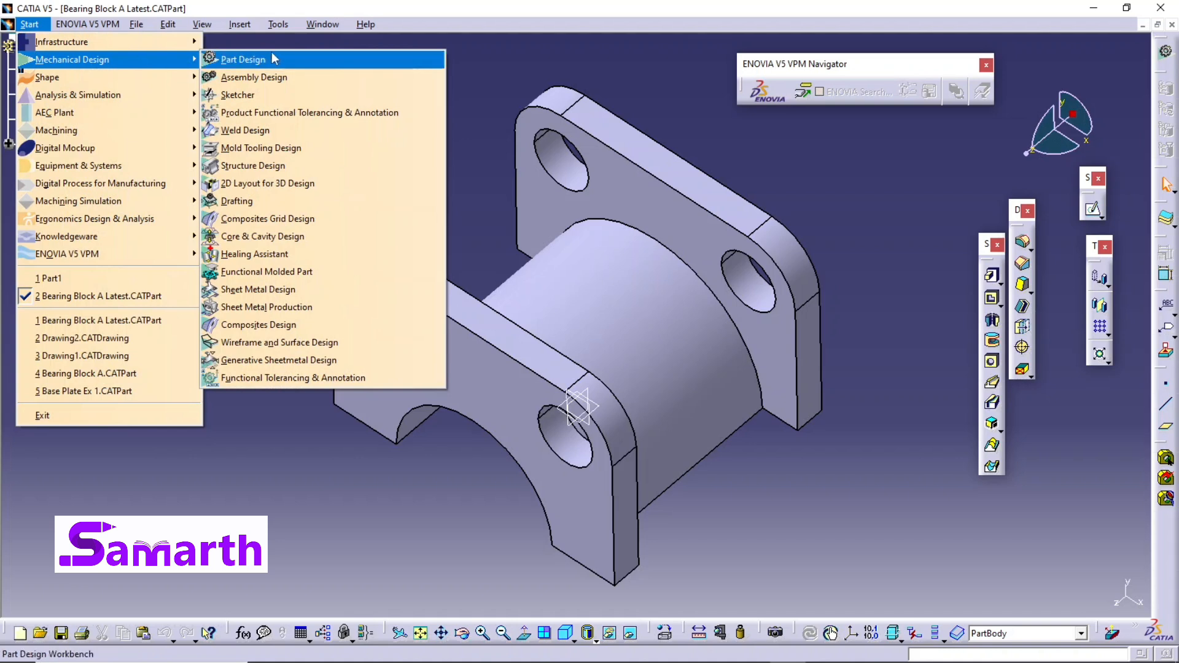
click(274, 202)
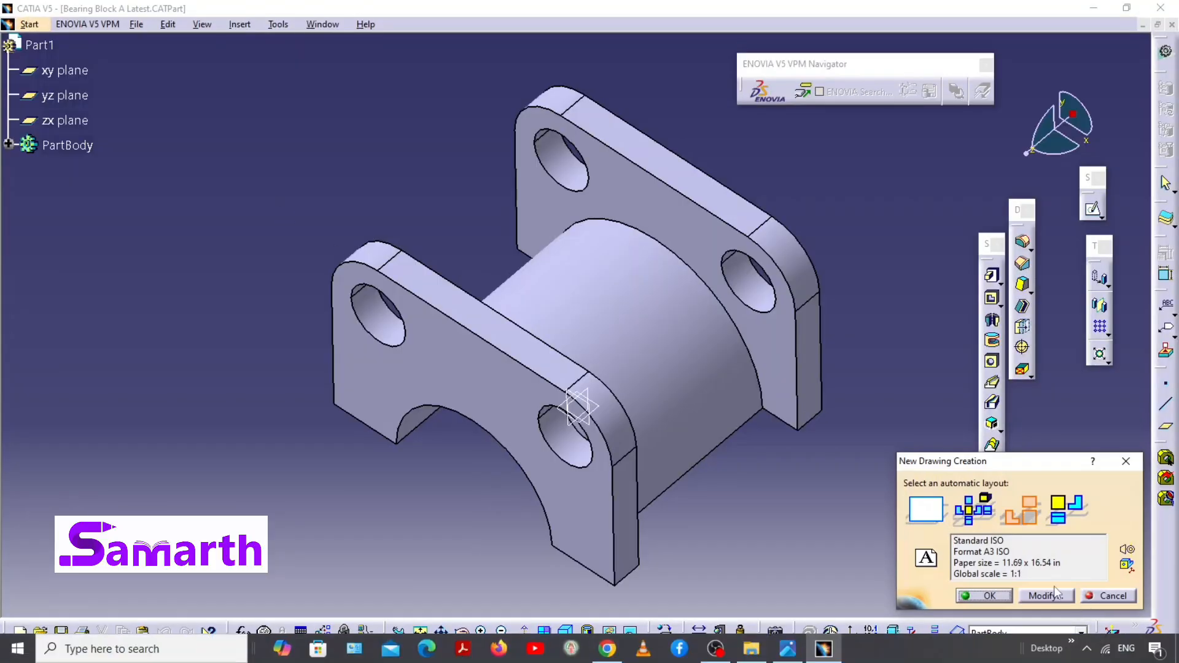
click(1046, 595)
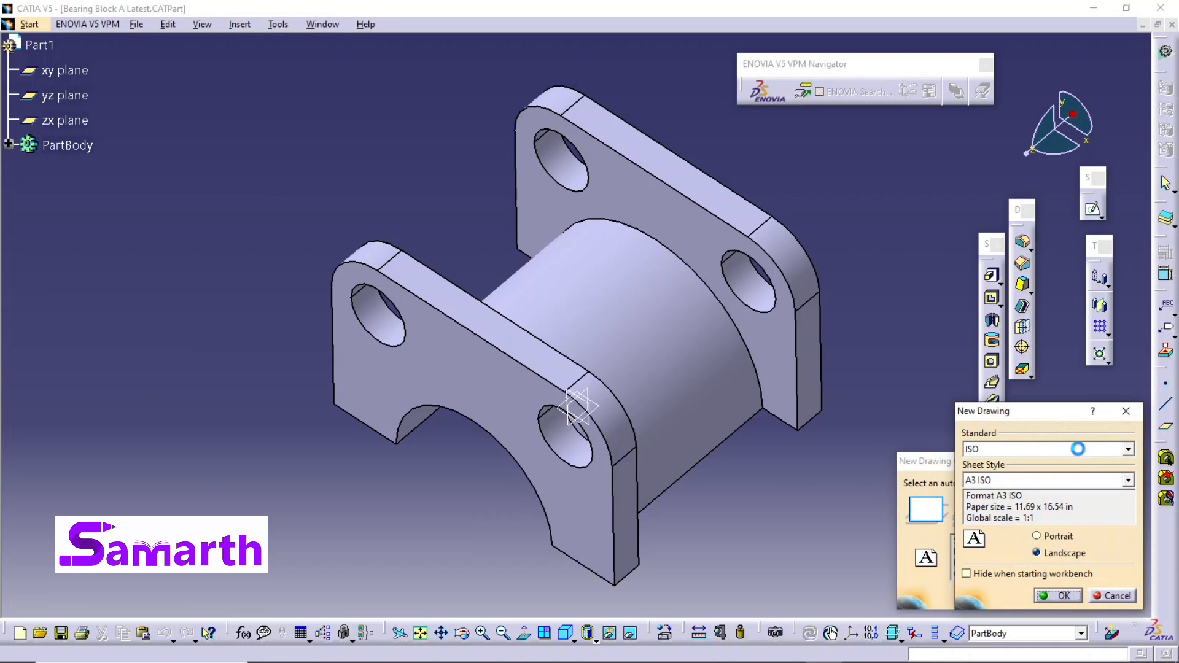
click(1080, 450)
click(1080, 451)
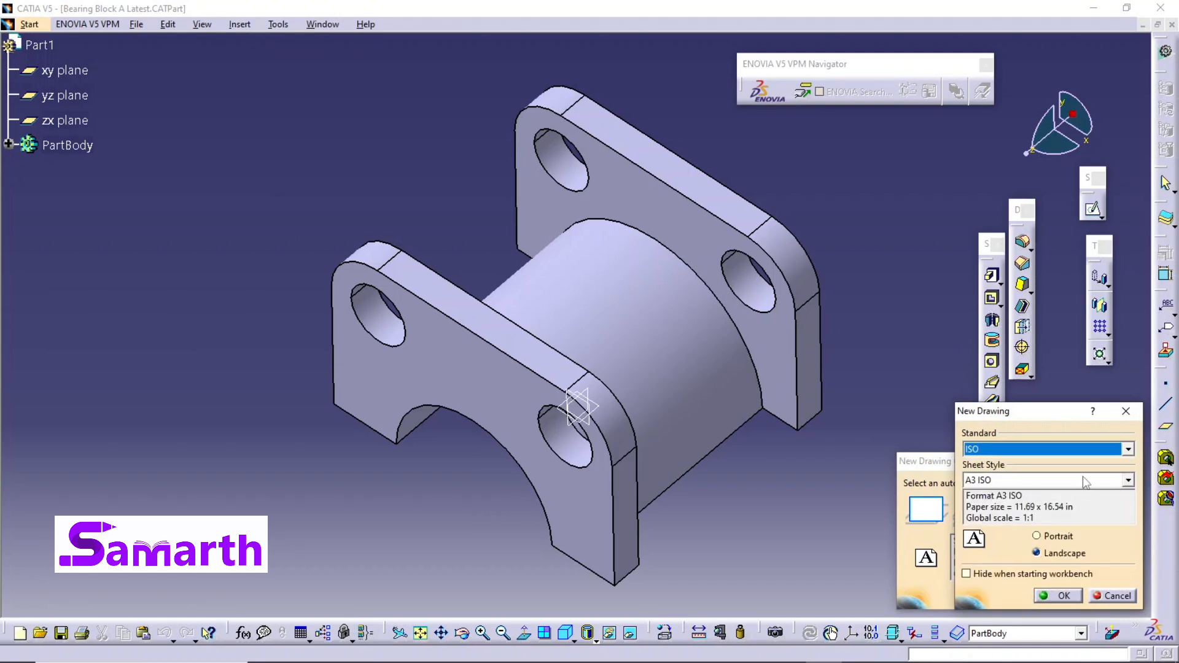
click(1084, 480)
click(1082, 477)
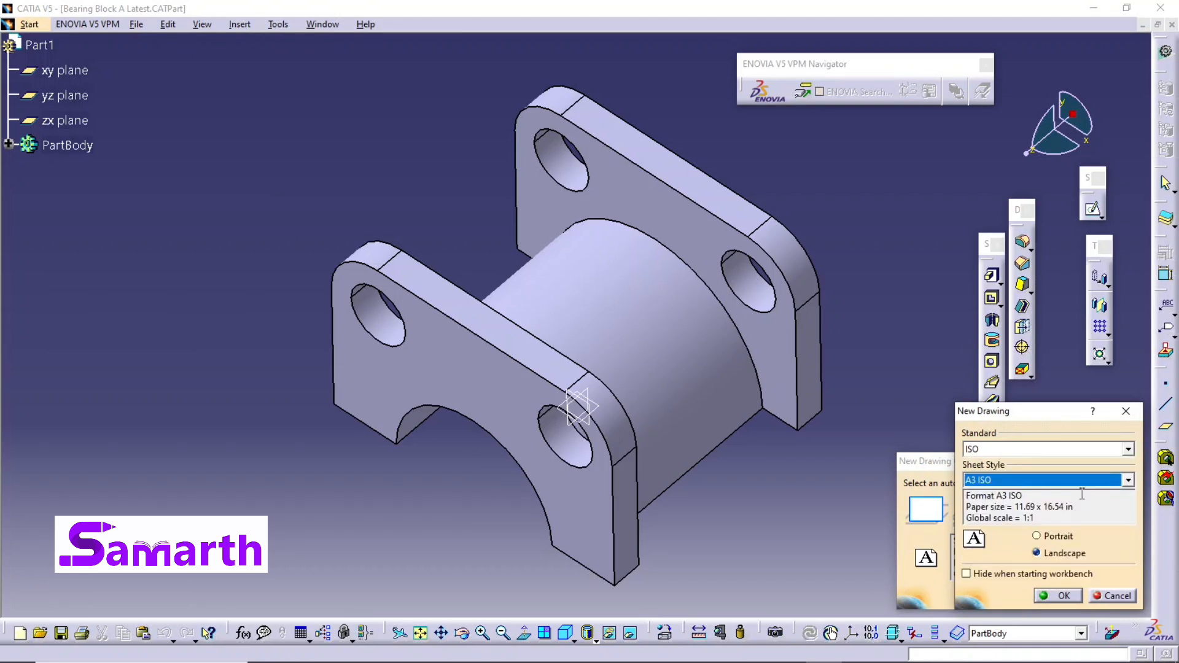
click(1053, 594)
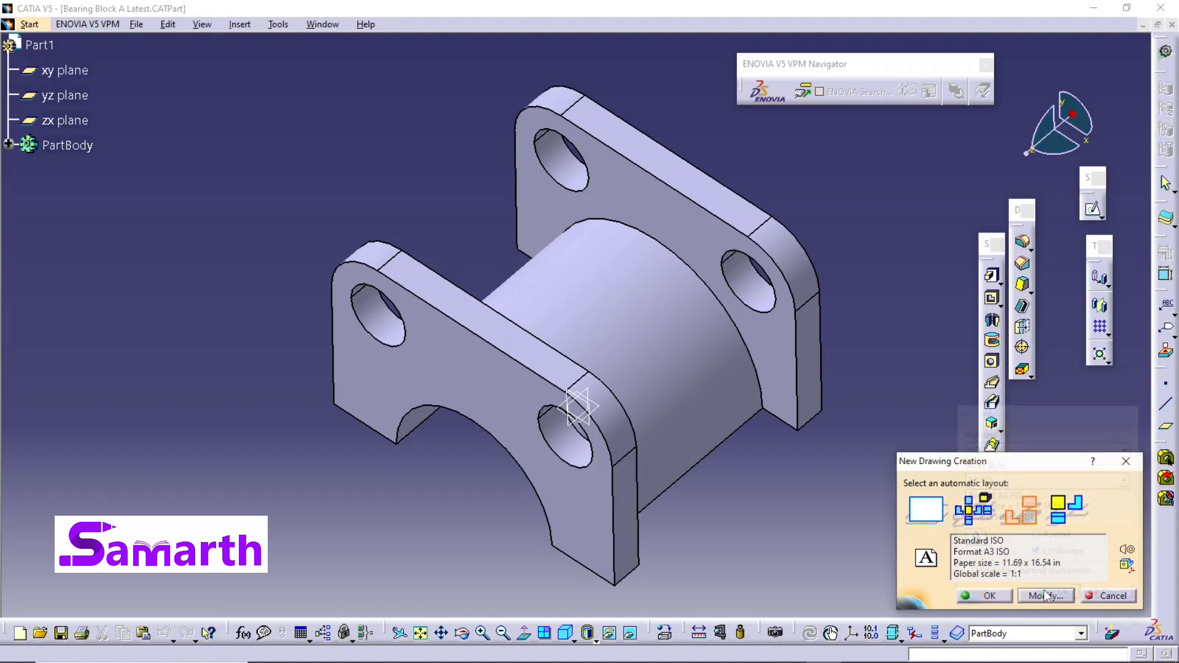
click(936, 514)
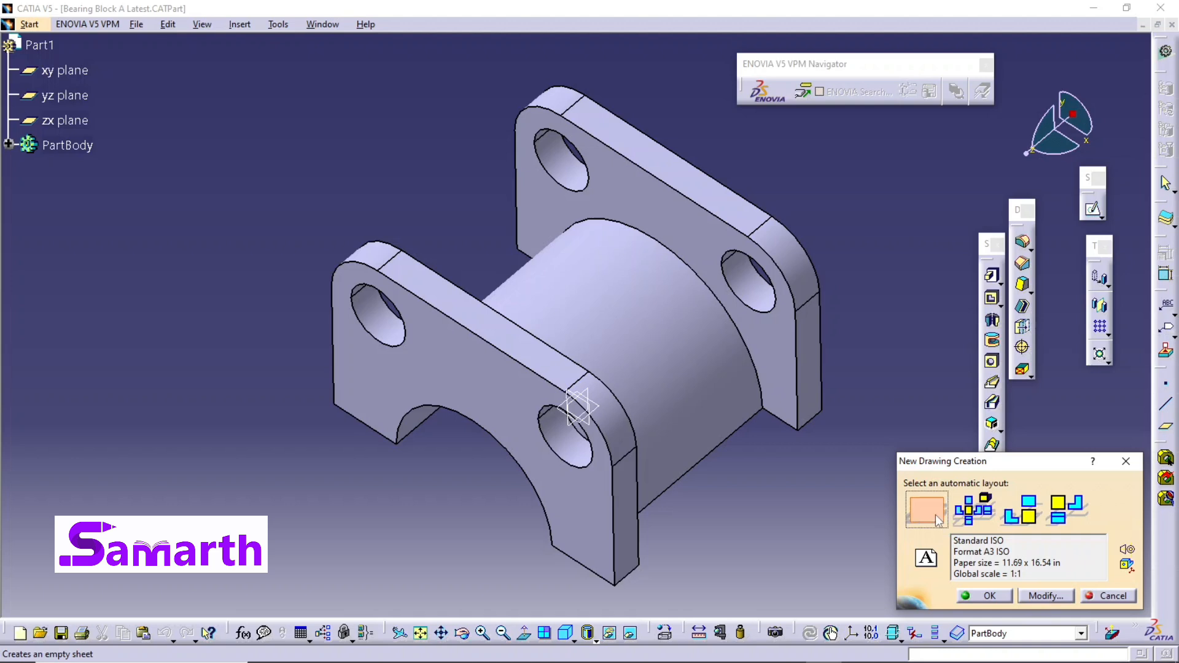
click(997, 598)
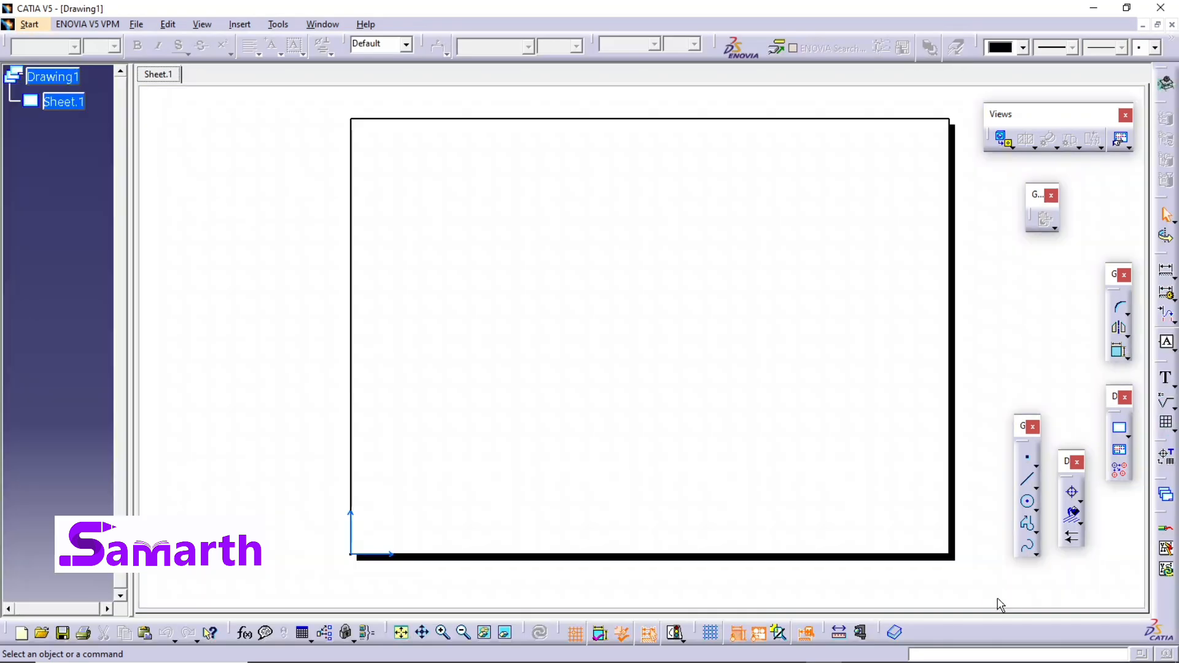
Set the projection method of Sheet.1 to third angle standard
click(77, 104)
right_click(73, 103)
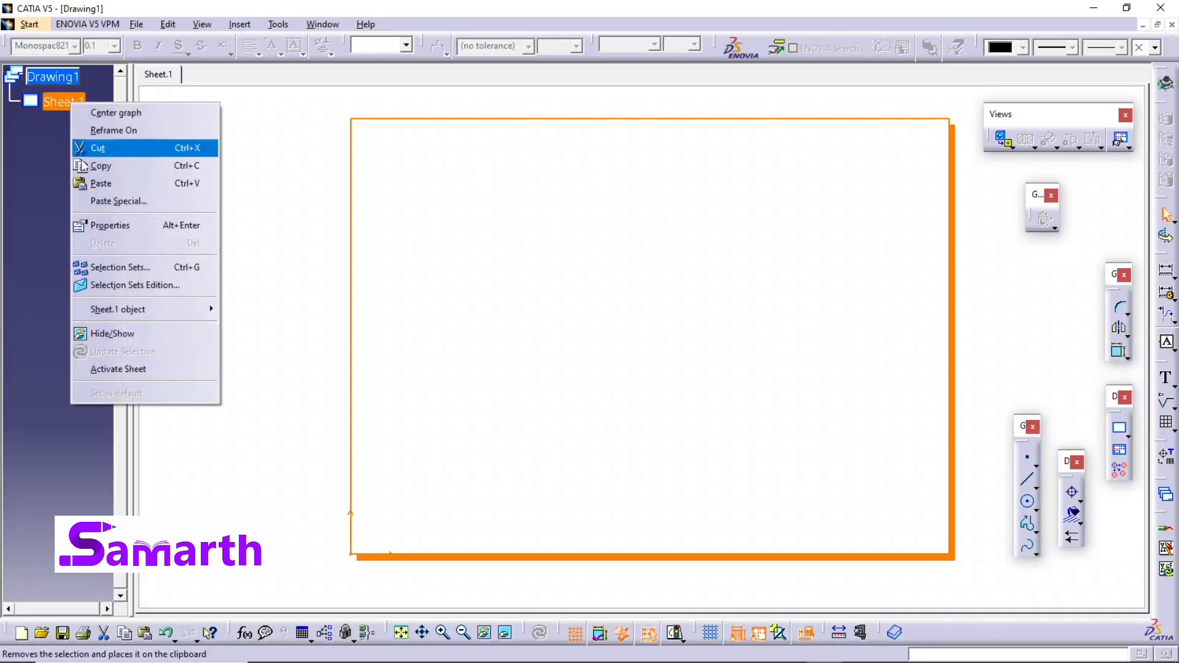
click(104, 225)
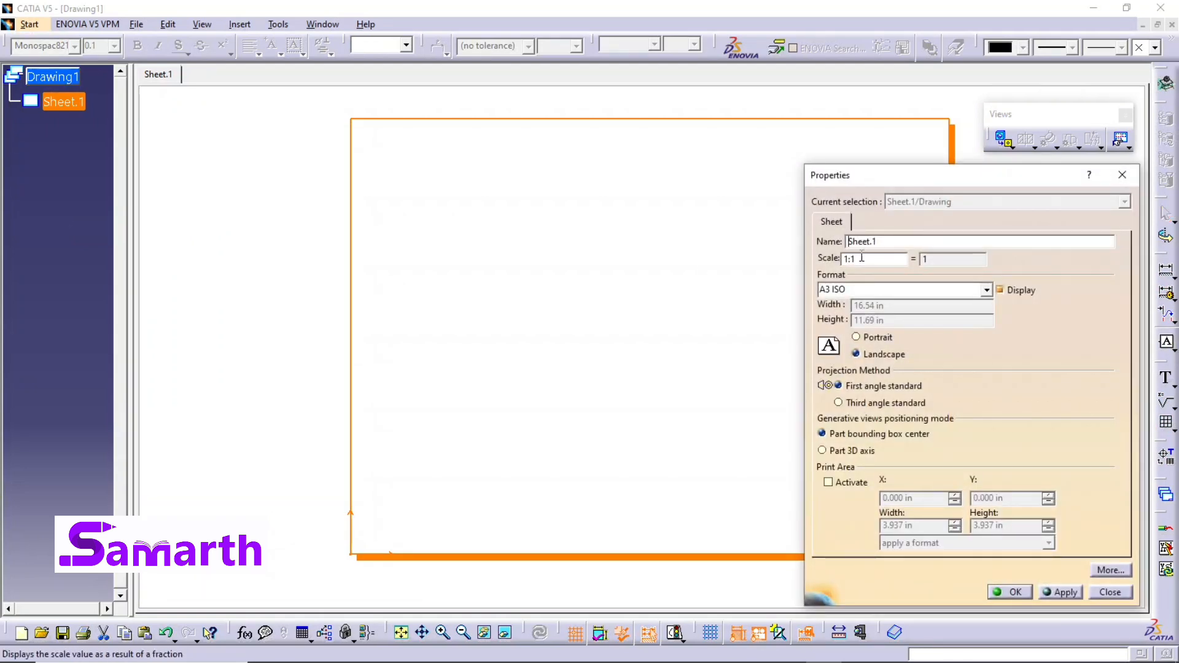
click(866, 405)
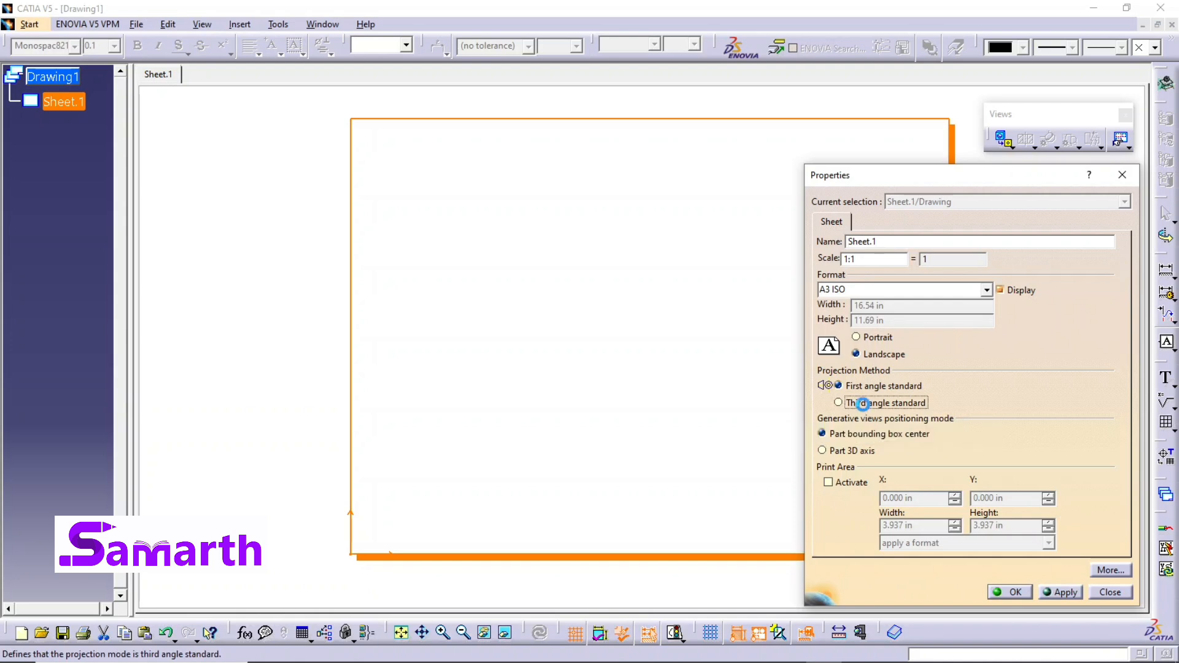
click(1000, 590)
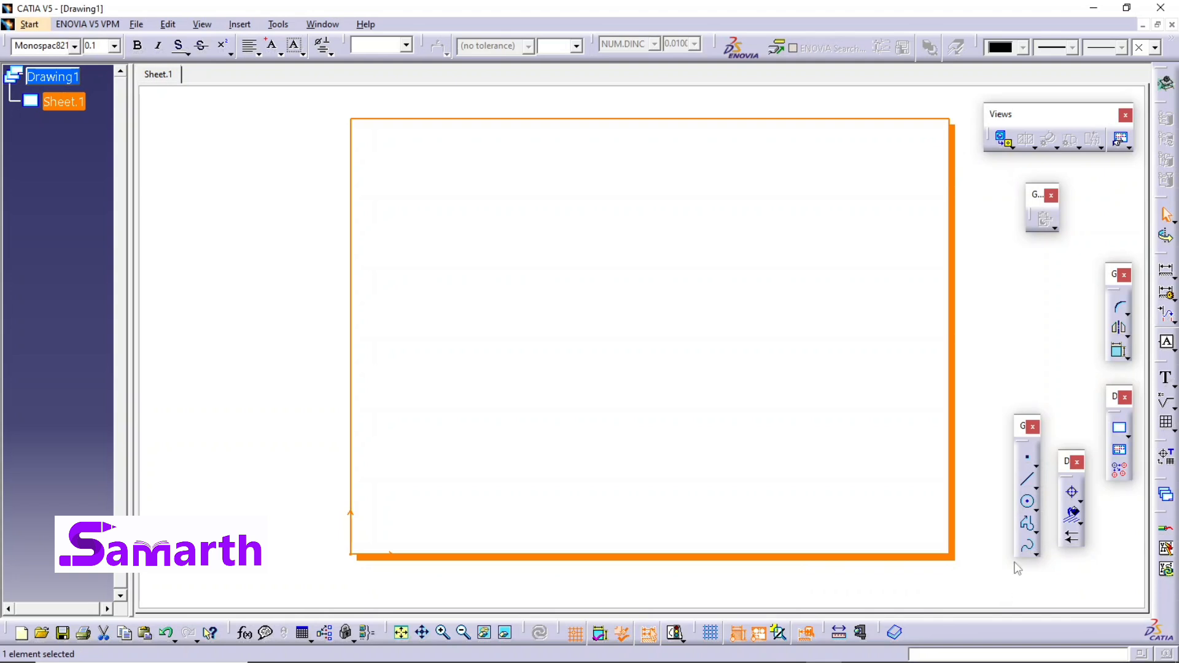
Generate a front view from the bearing block's flat split face beside the half bore and position it in the sheet's lower-left area
click(1002, 140)
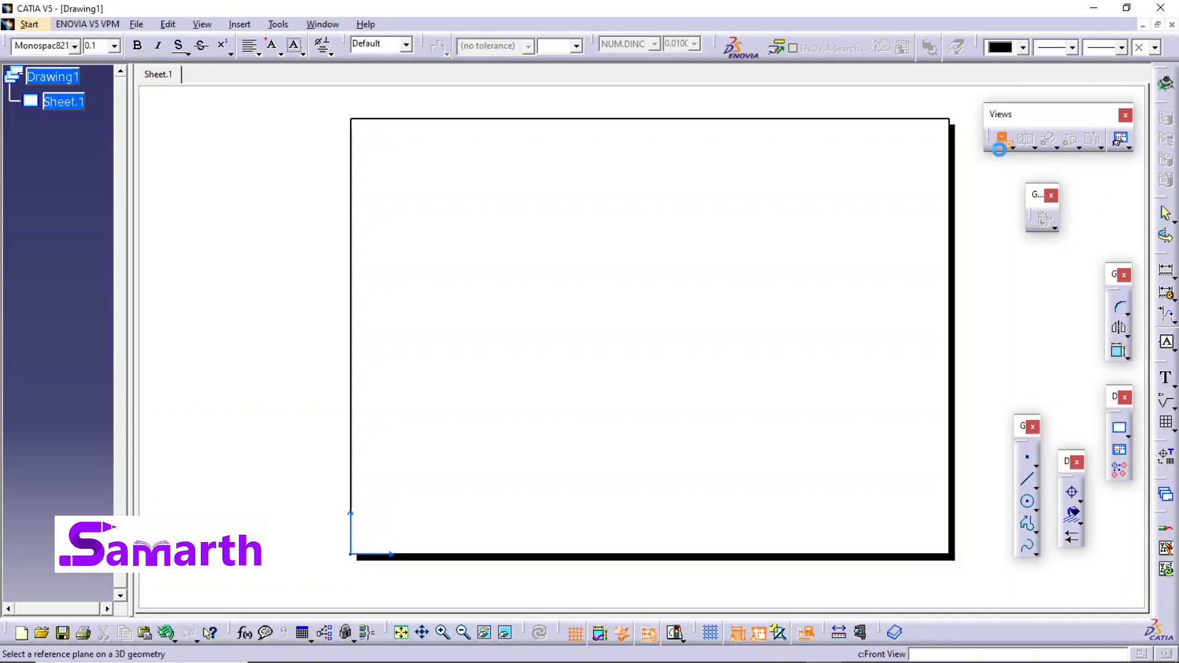
click(323, 24)
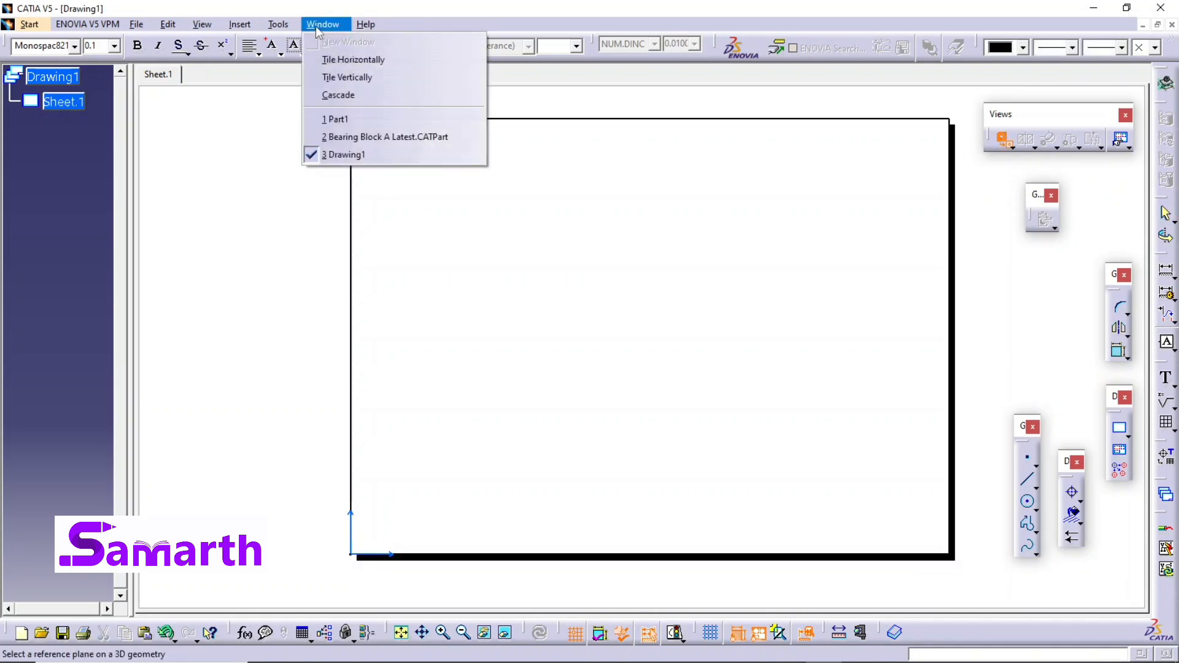
click(338, 137)
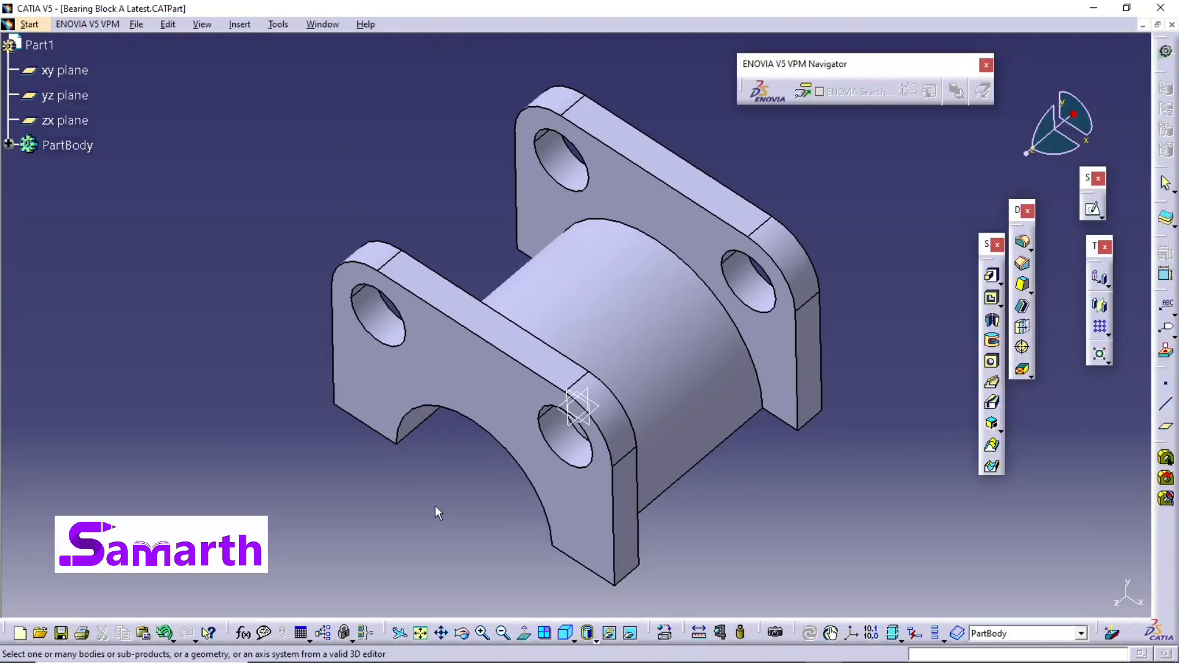
middle_drag(434, 506, 585, 221)
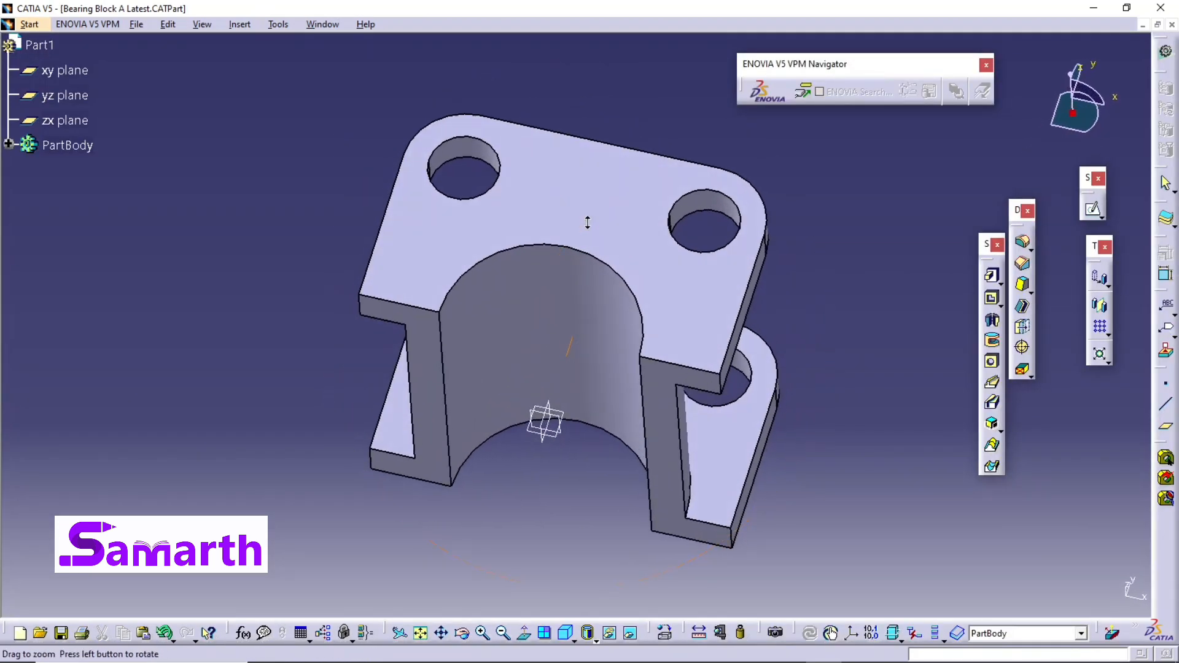
click(669, 434)
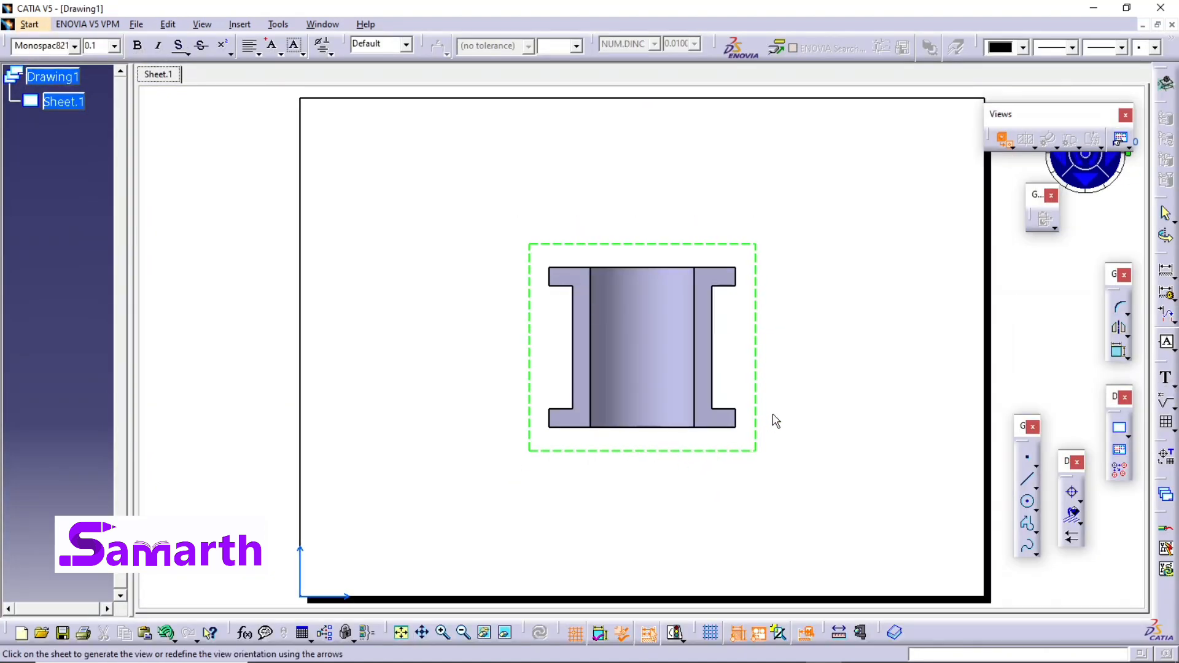
click(860, 391)
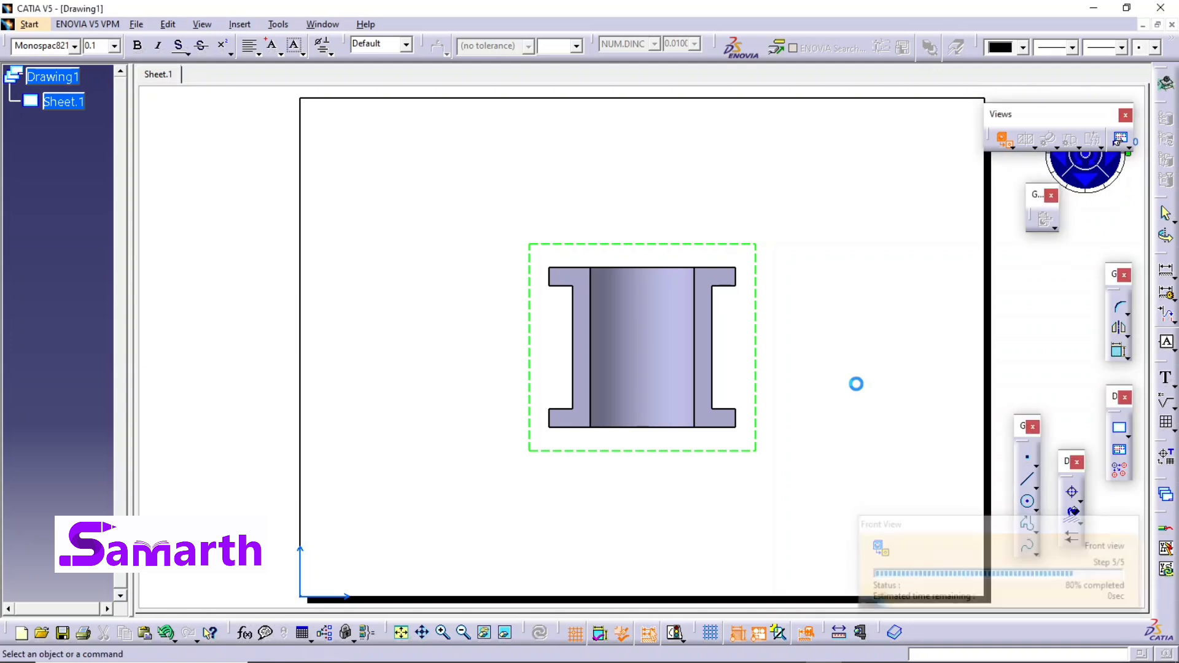
click(684, 480)
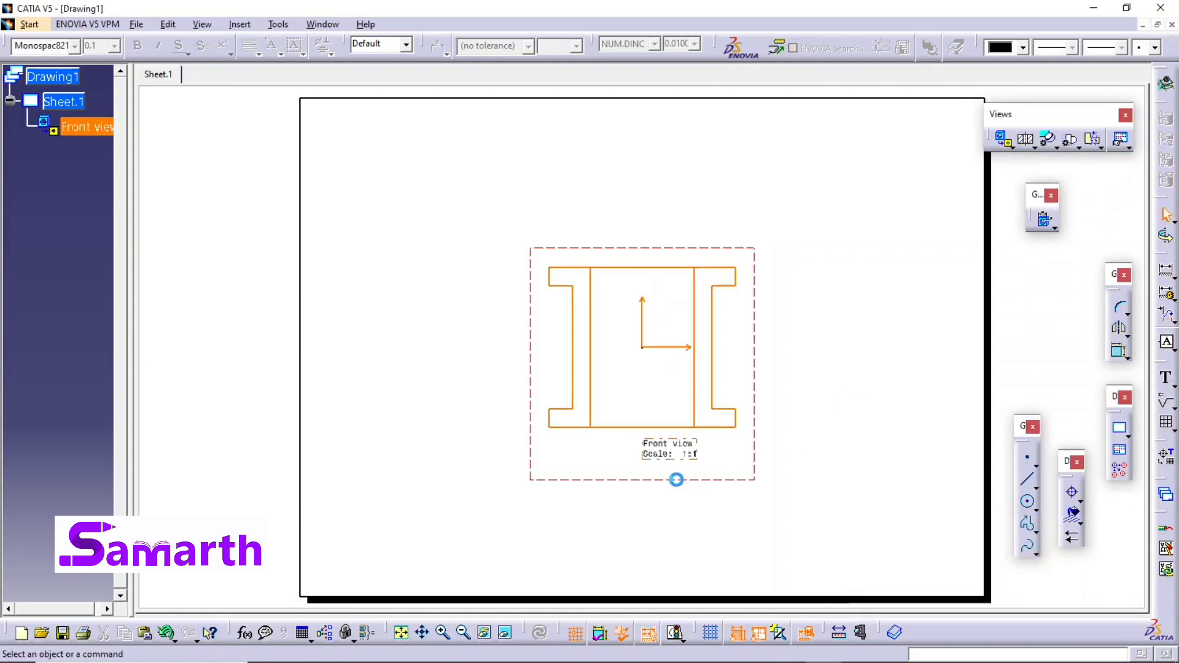
drag(674, 478, 485, 564)
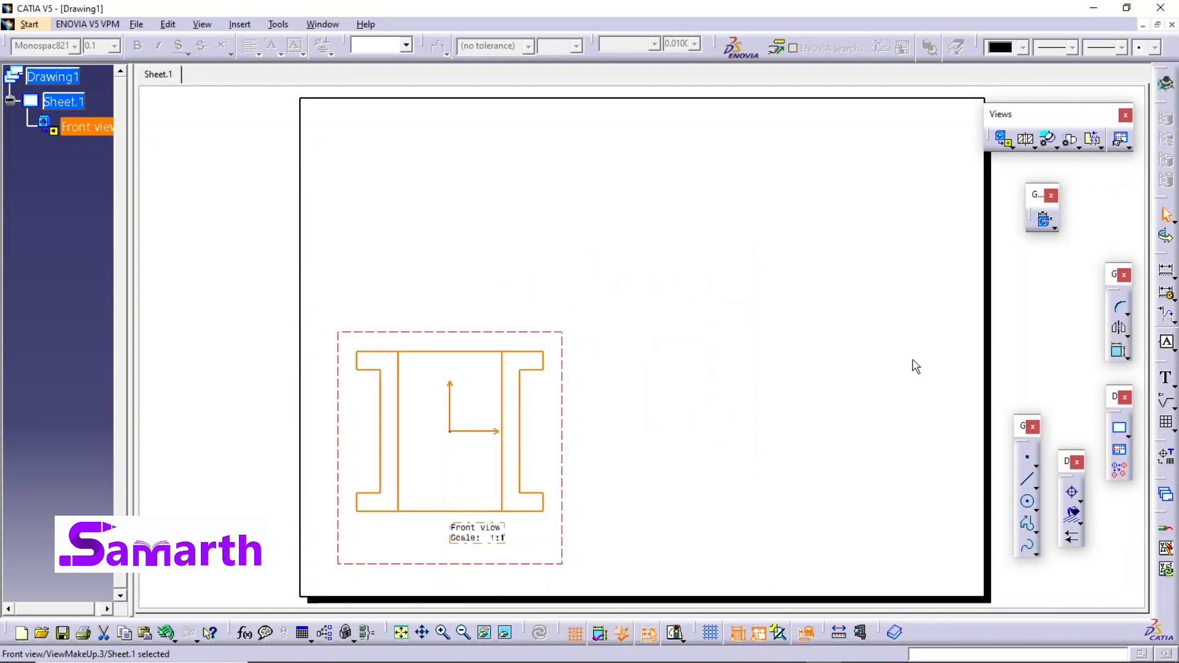
Project a top view from the front view, place it directly above, and move it farther up to separate the two view frames
click(1004, 140)
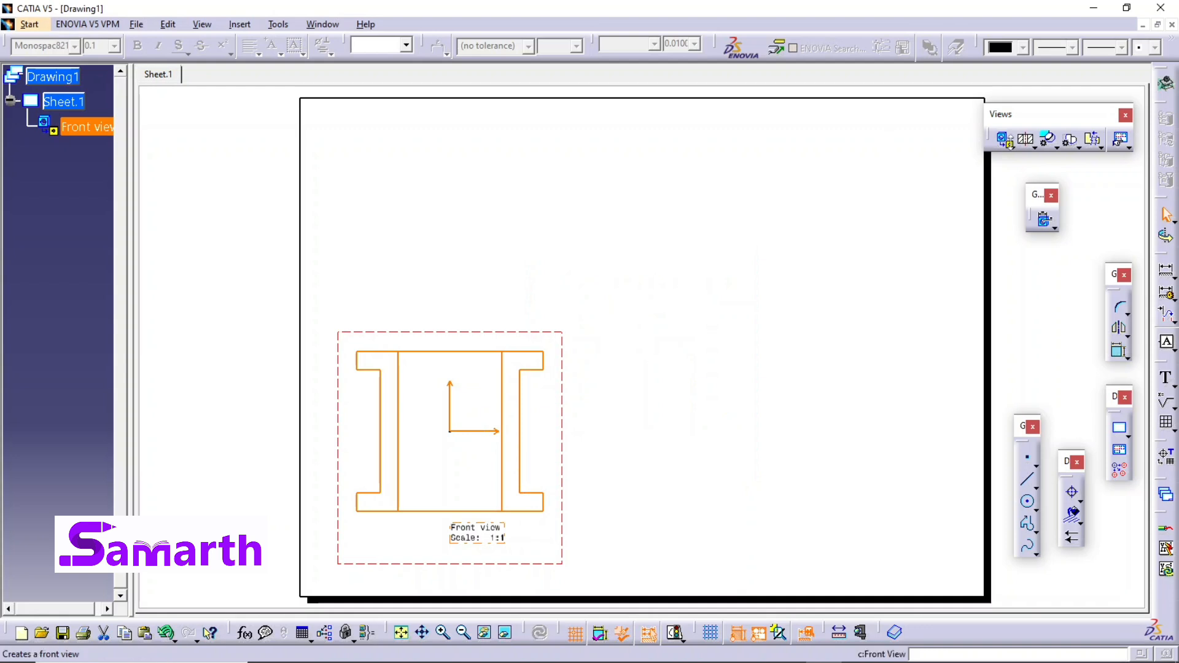
click(1008, 147)
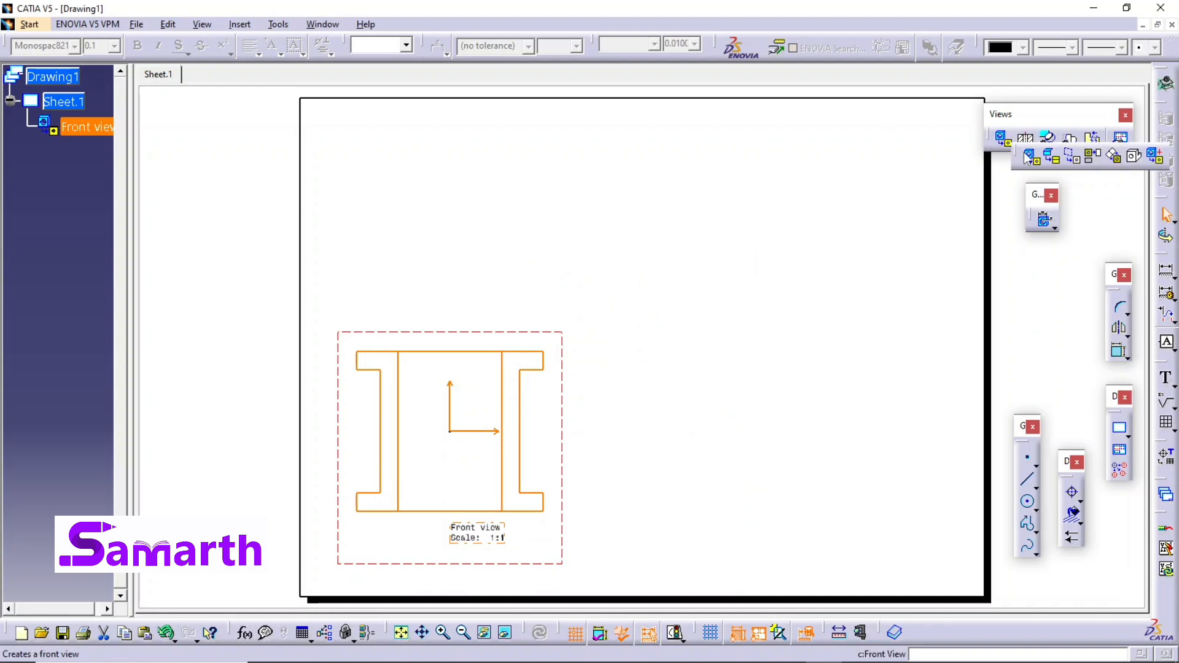
click(1091, 158)
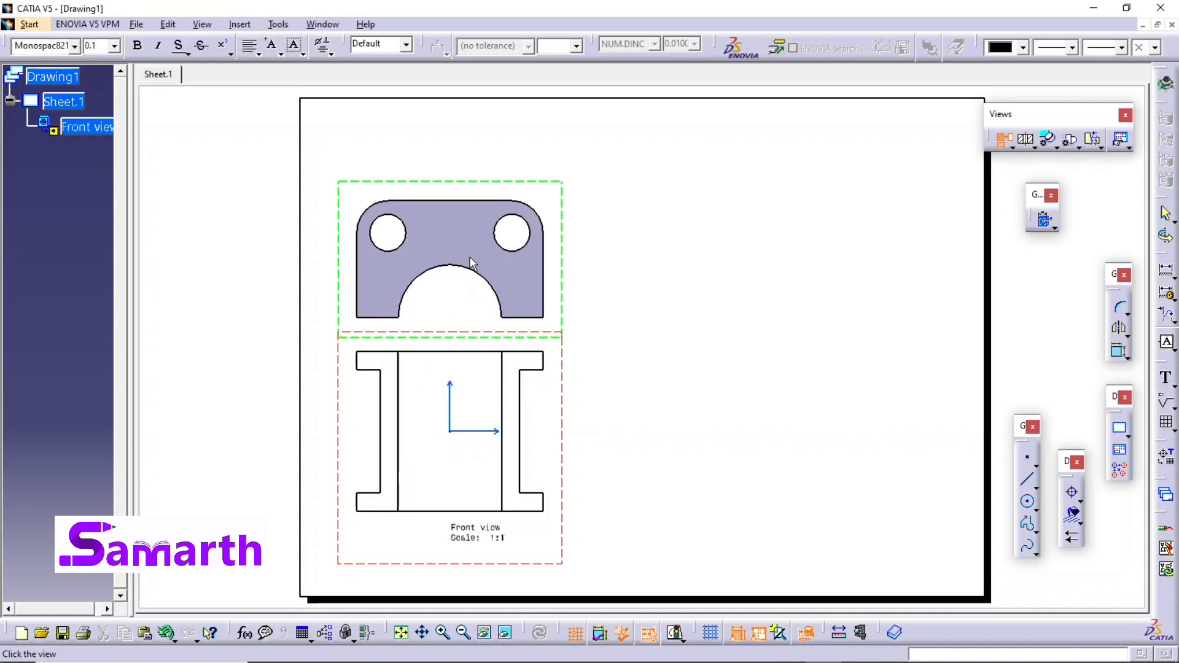
click(474, 225)
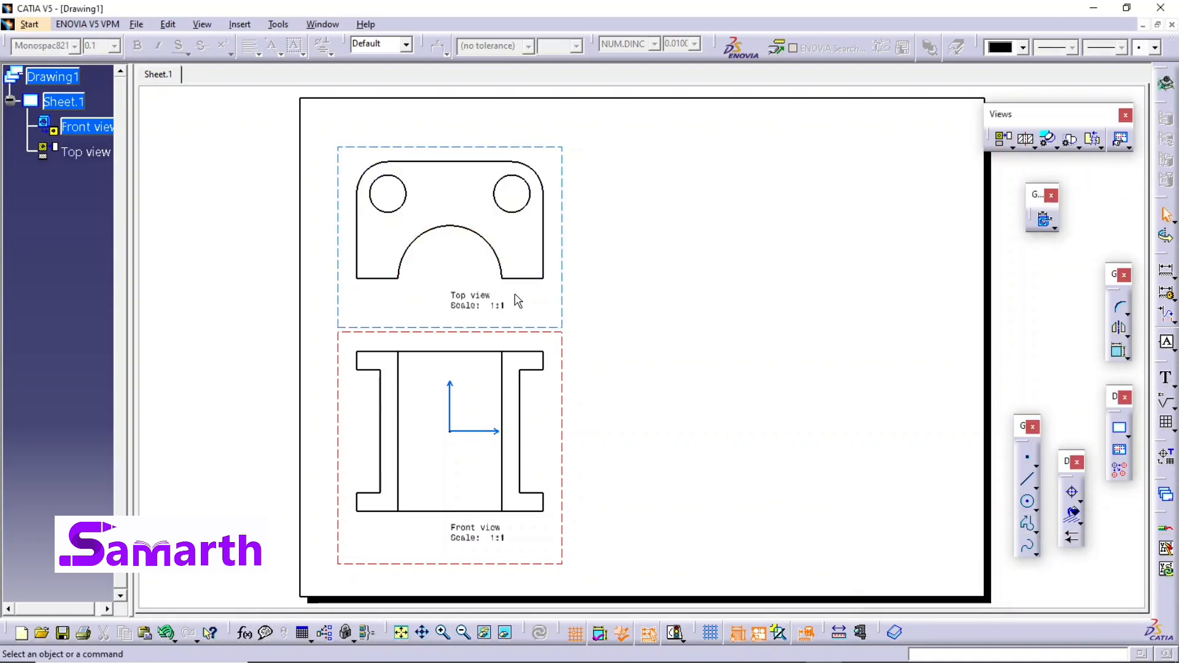
mouse_move(573, 290)
mouse_down()
mouse_move(566, 260)
mouse_move(574, 270)
mouse_up()
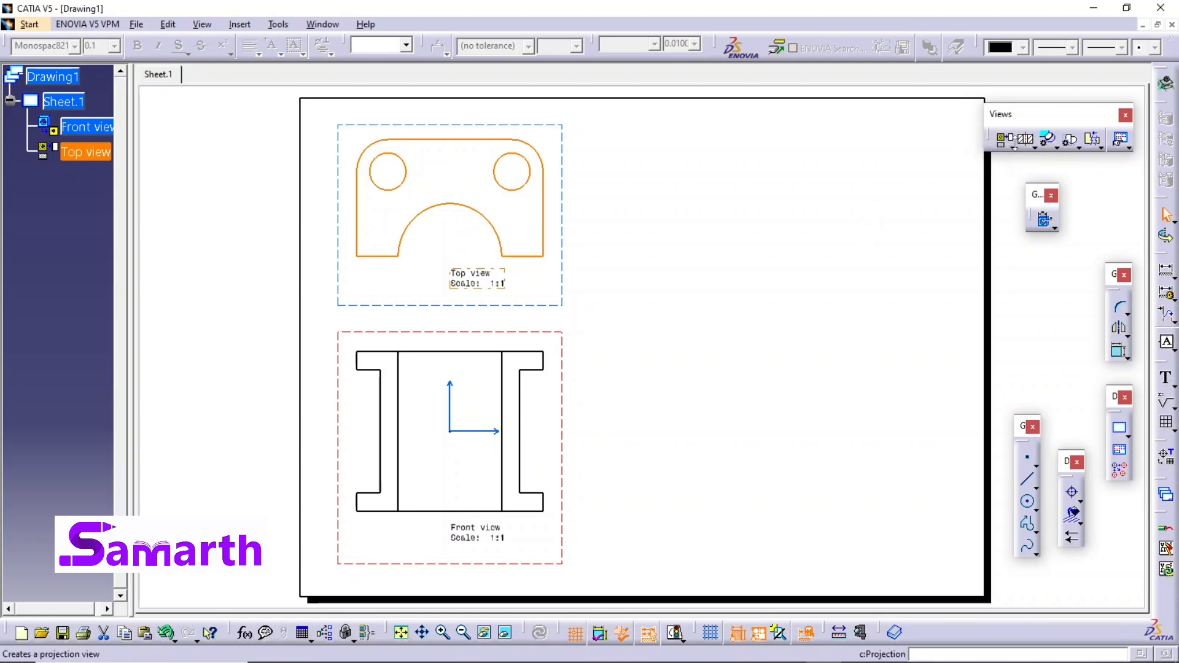
Generate an isometric view using the bearing block's outer flange face as reference, and position it in the sheet's upper-right area beside the top view
click(1012, 148)
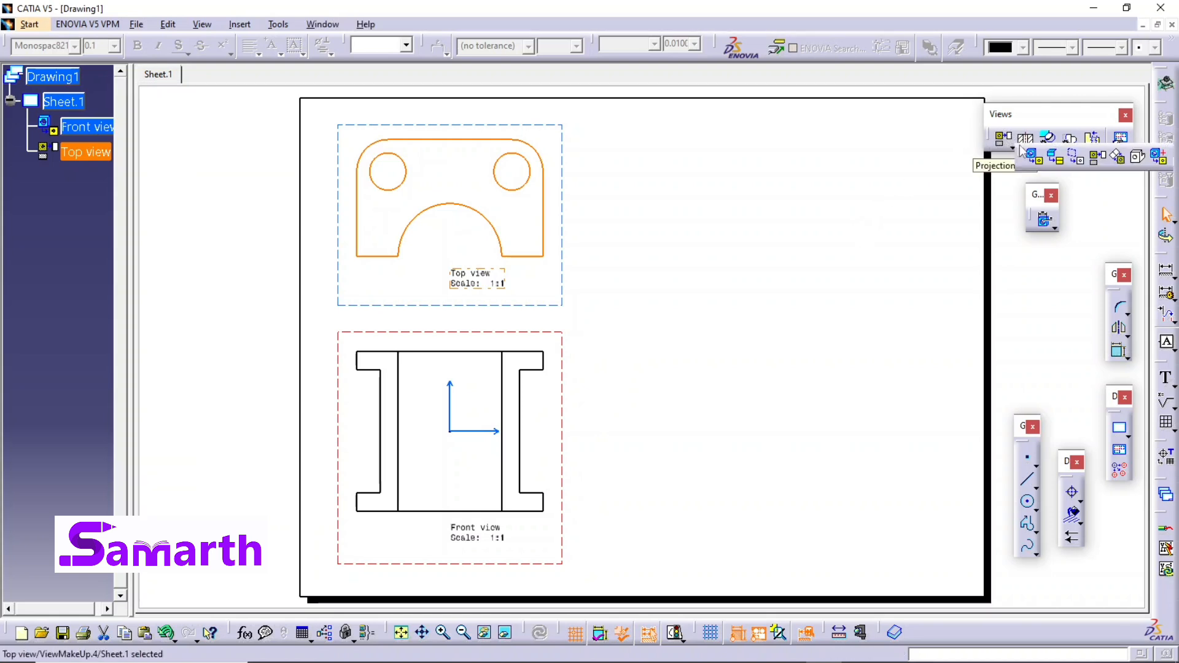
click(1138, 158)
click(321, 24)
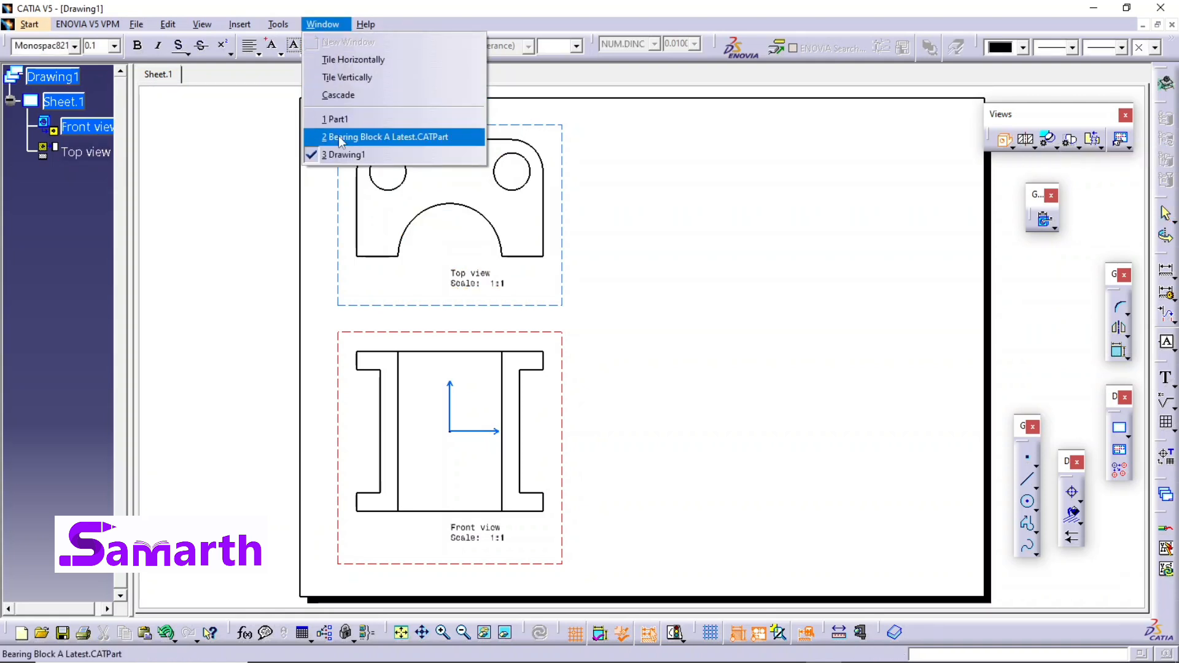
click(339, 137)
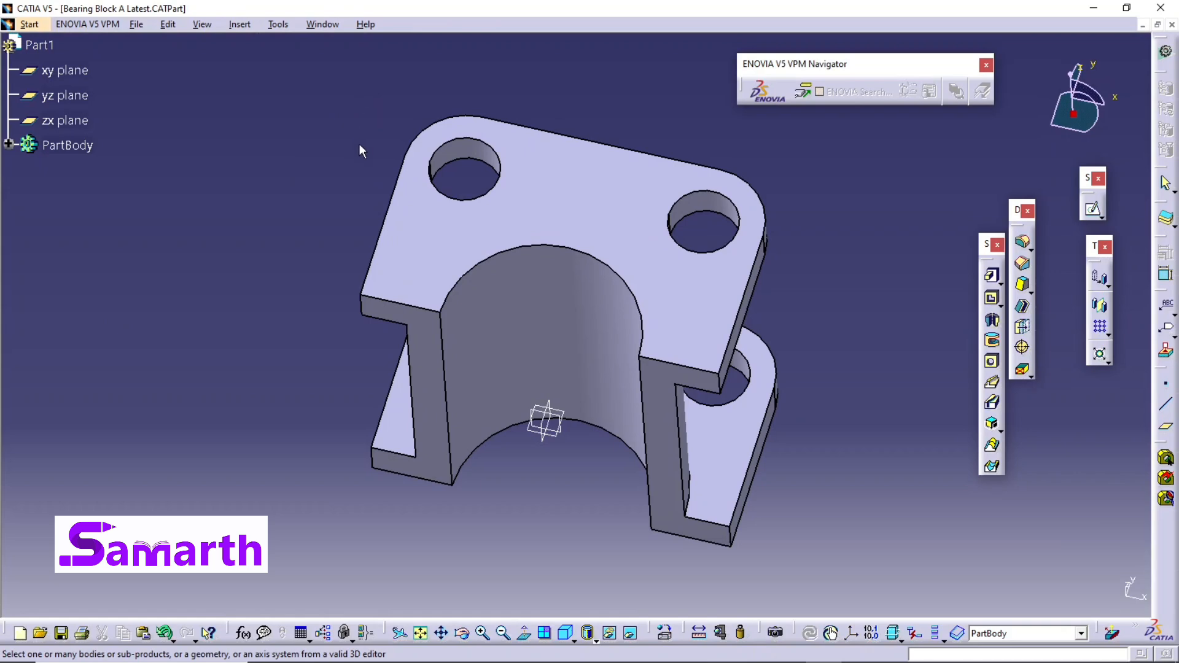
middle_drag(616, 99, 447, 337)
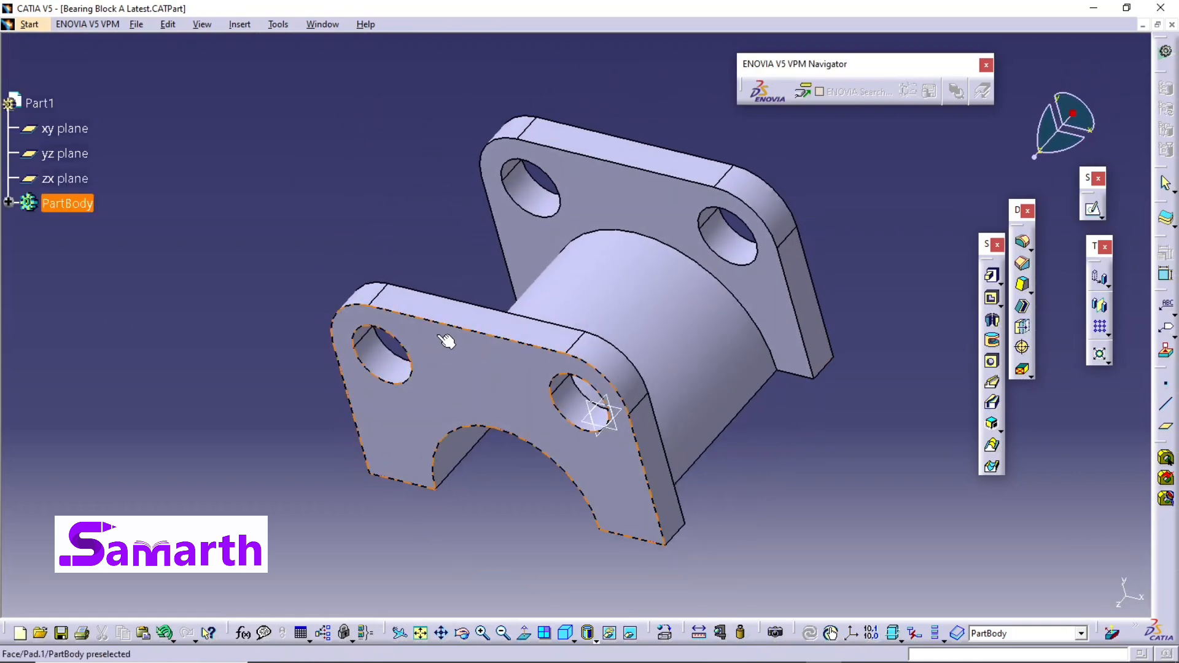
click(499, 398)
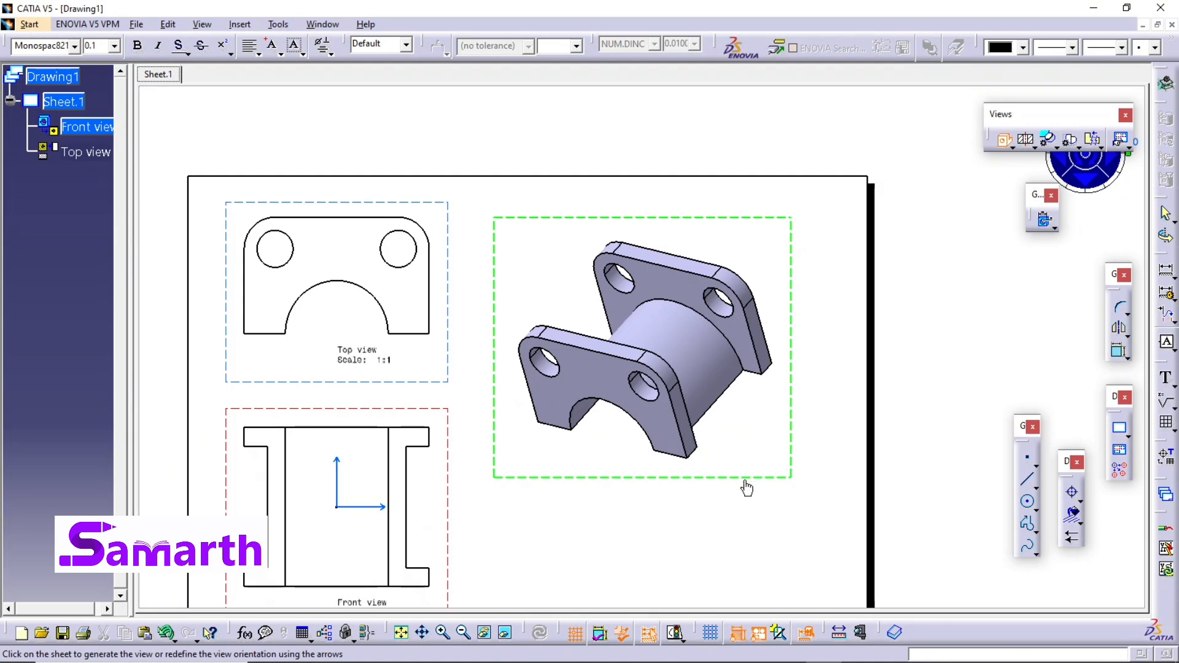
click(802, 453)
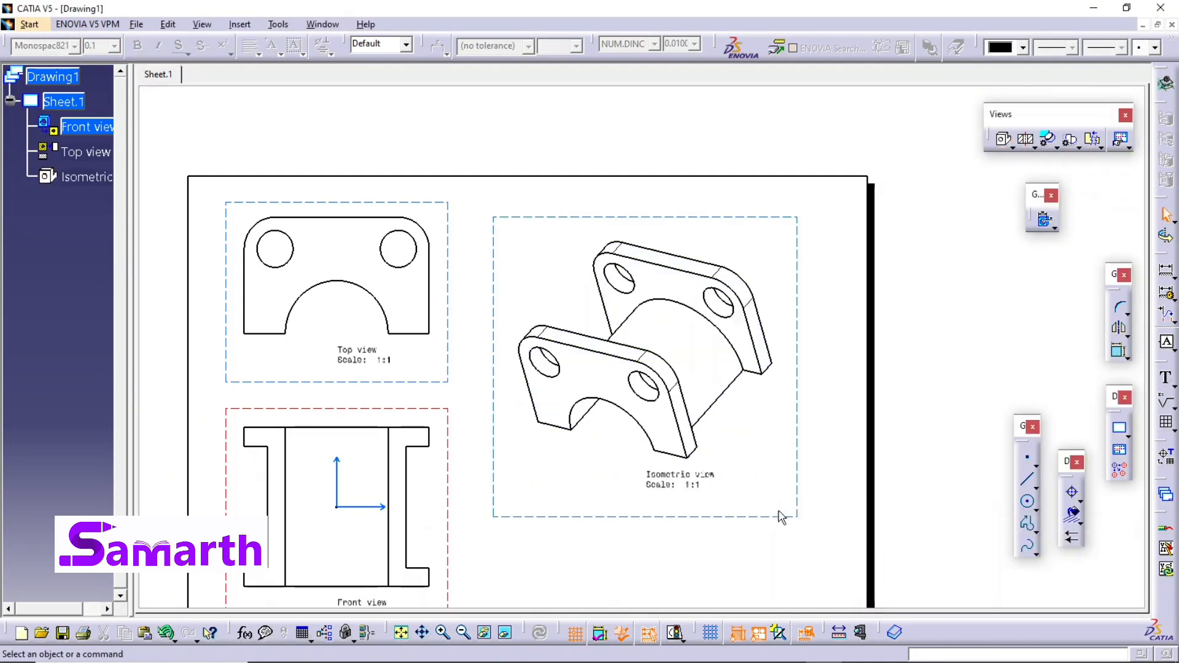
mouse_move(712, 525)
mouse_down()
mouse_move(711, 500)
mouse_move(720, 510)
mouse_up()
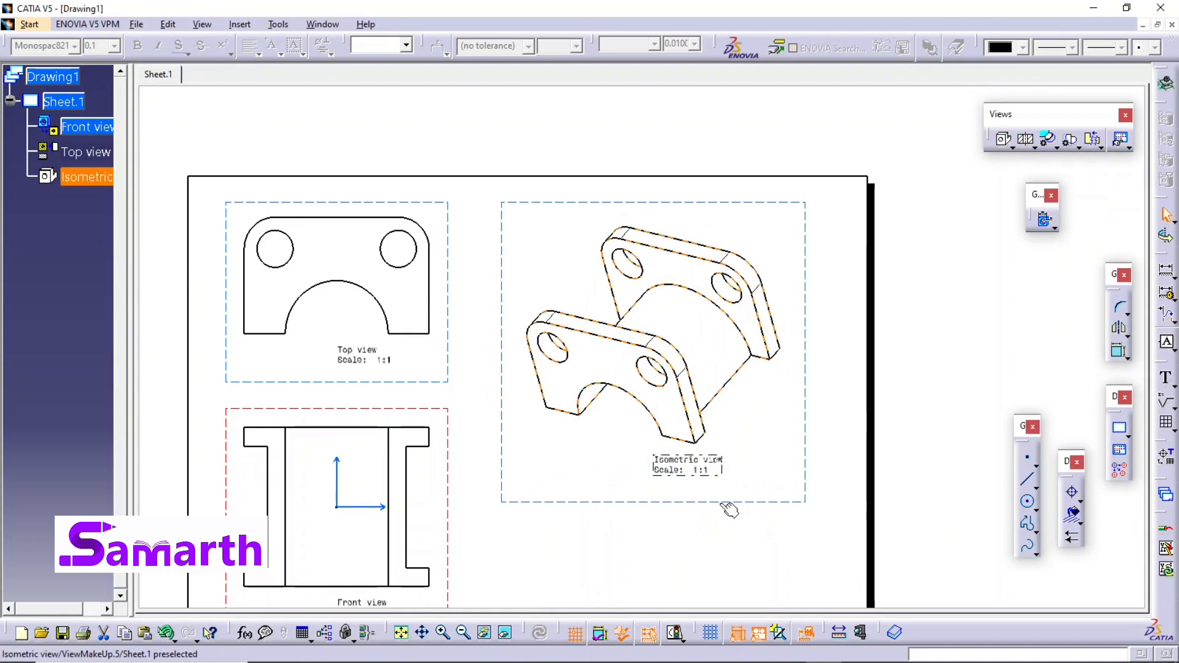
Set the isometric view's generation mode to Raster with the Shading with edges option
right_click(809, 279)
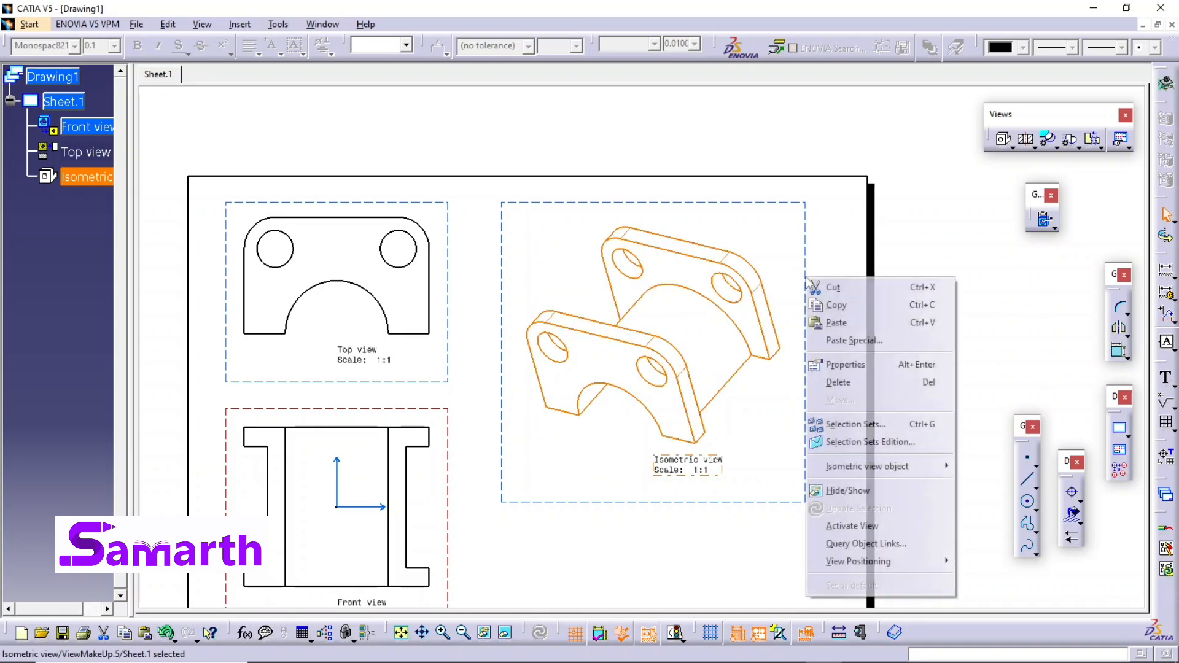
click(835, 365)
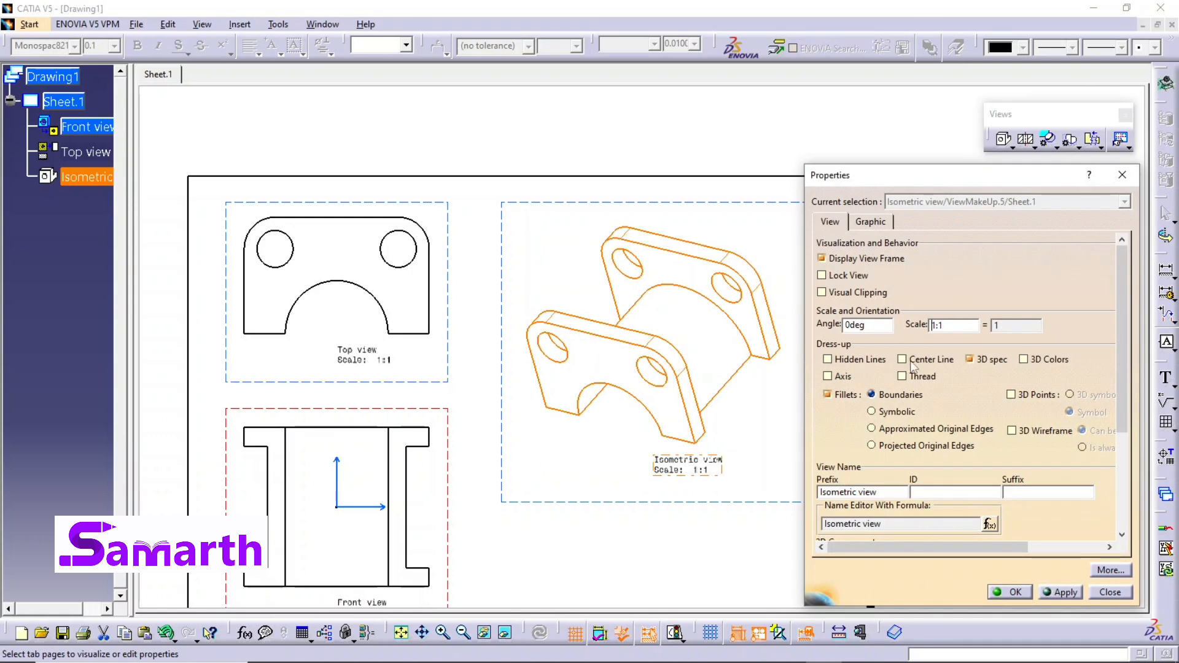
drag(1121, 335, 1116, 430)
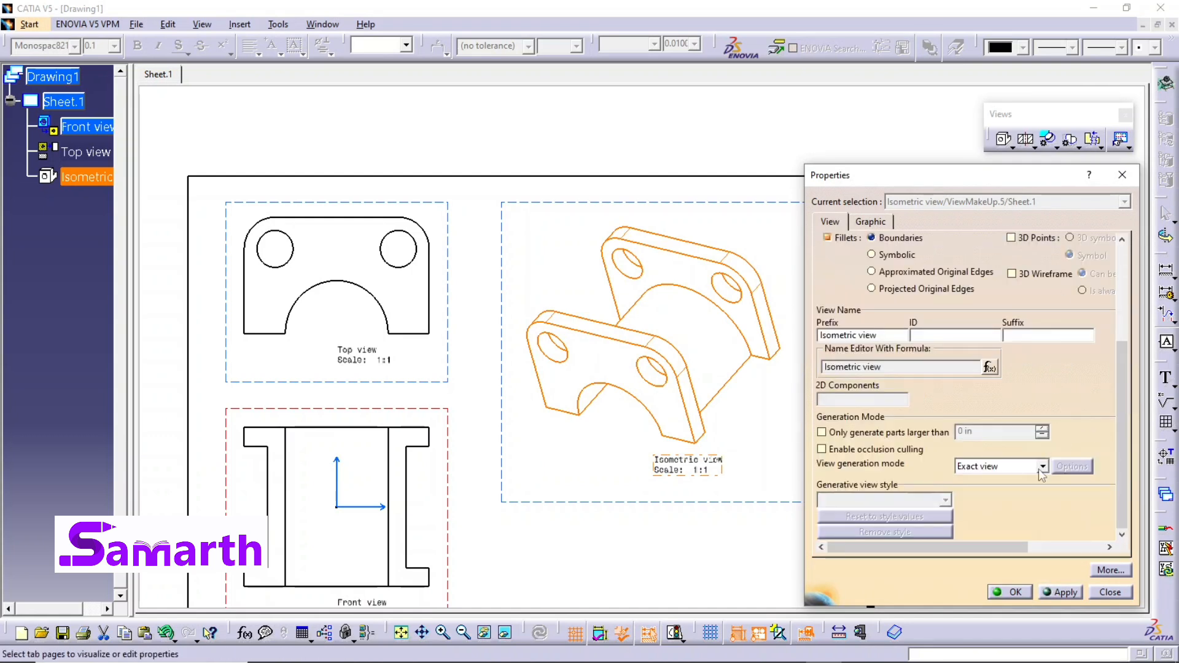
click(1041, 469)
click(1032, 517)
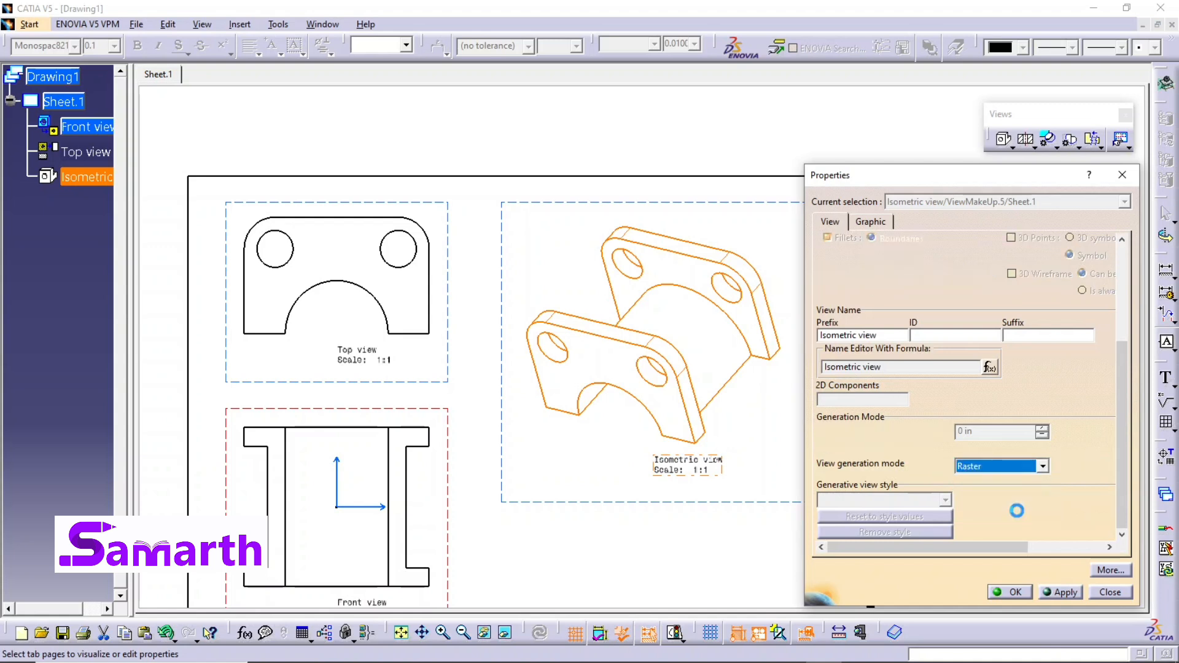
click(1082, 467)
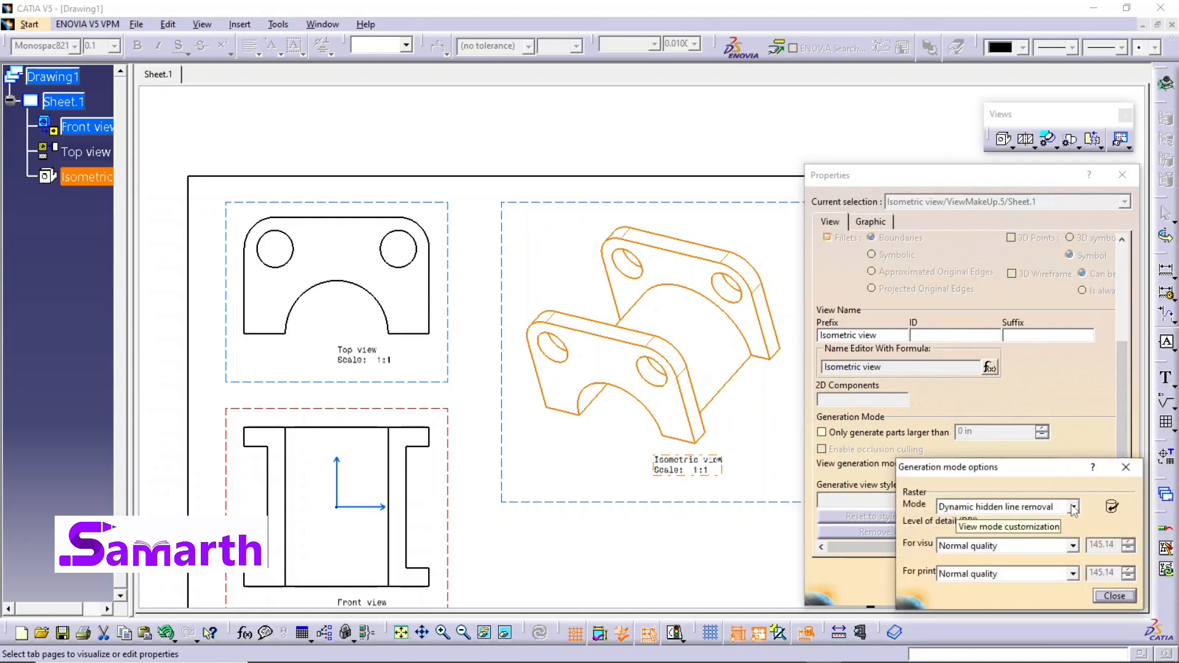
click(1073, 507)
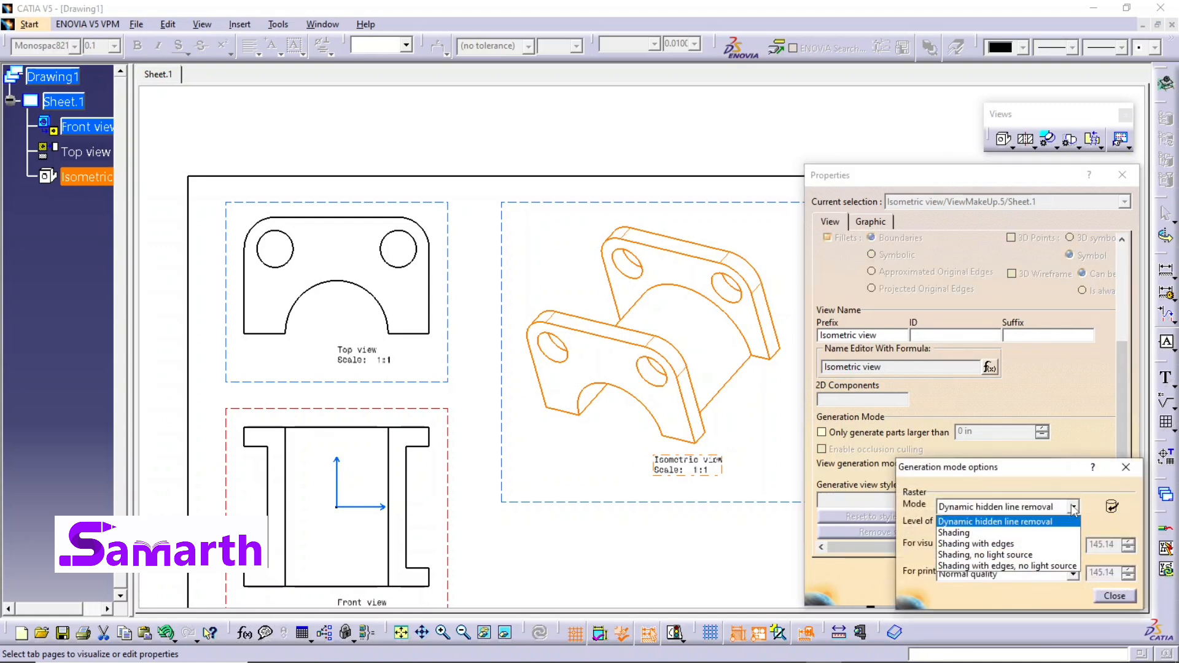
click(1057, 544)
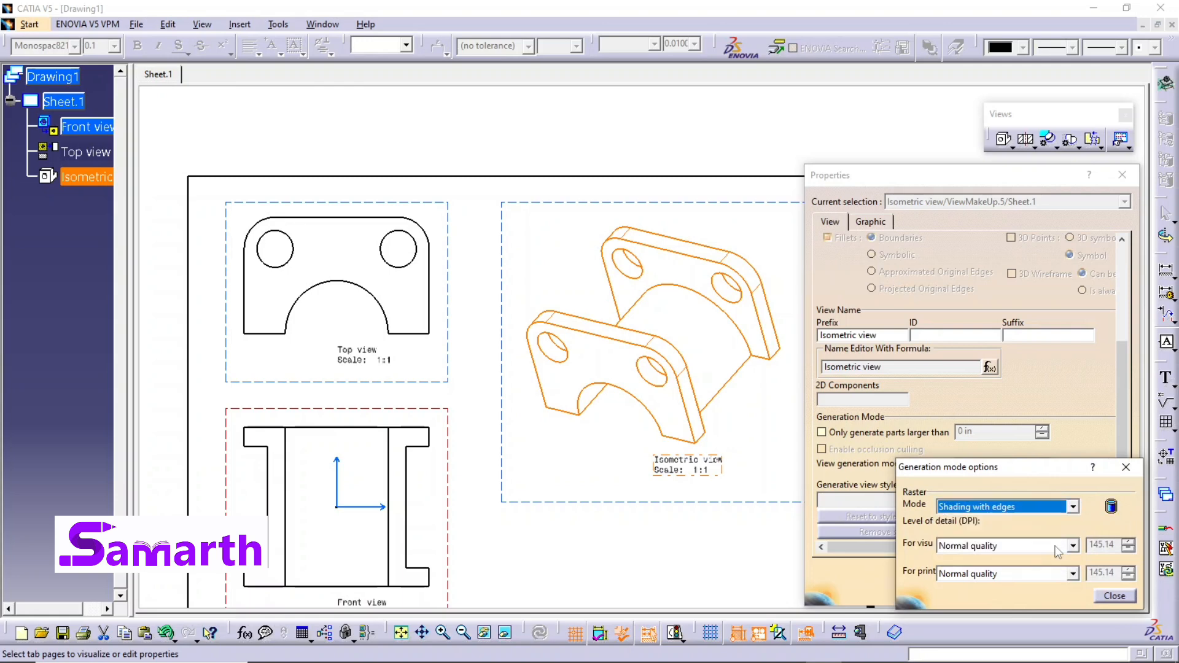
click(1114, 595)
click(1014, 592)
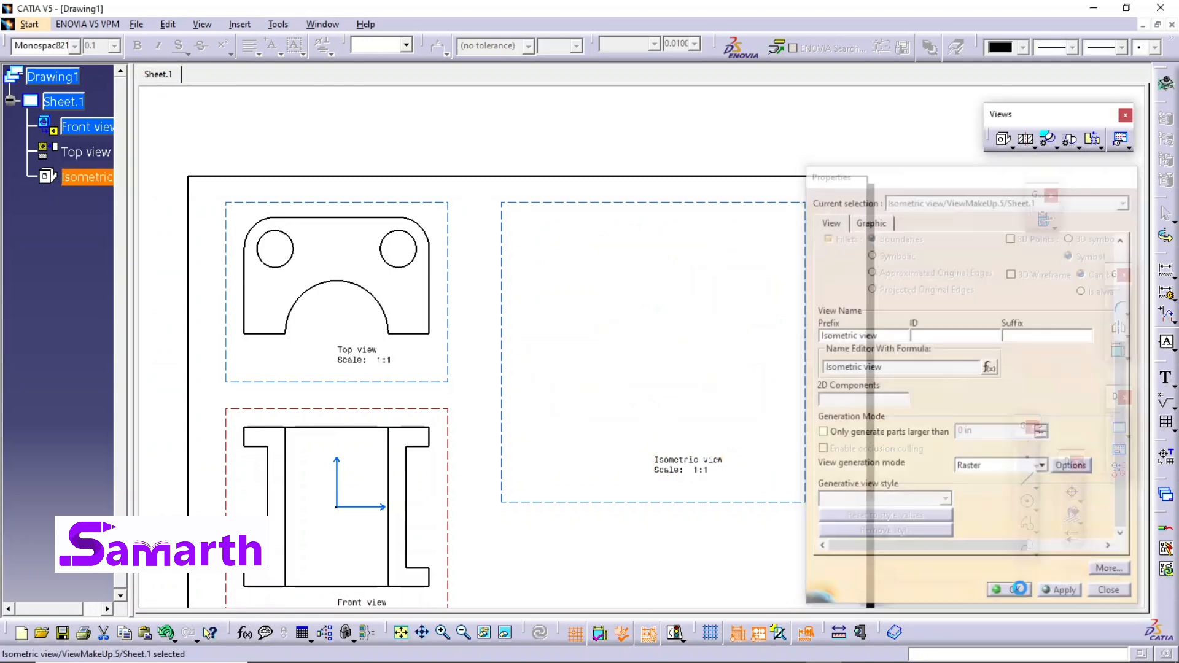
Shift the isometric view slightly right and the top view slightly down to space the views on the sheet
drag(808, 434, 818, 431)
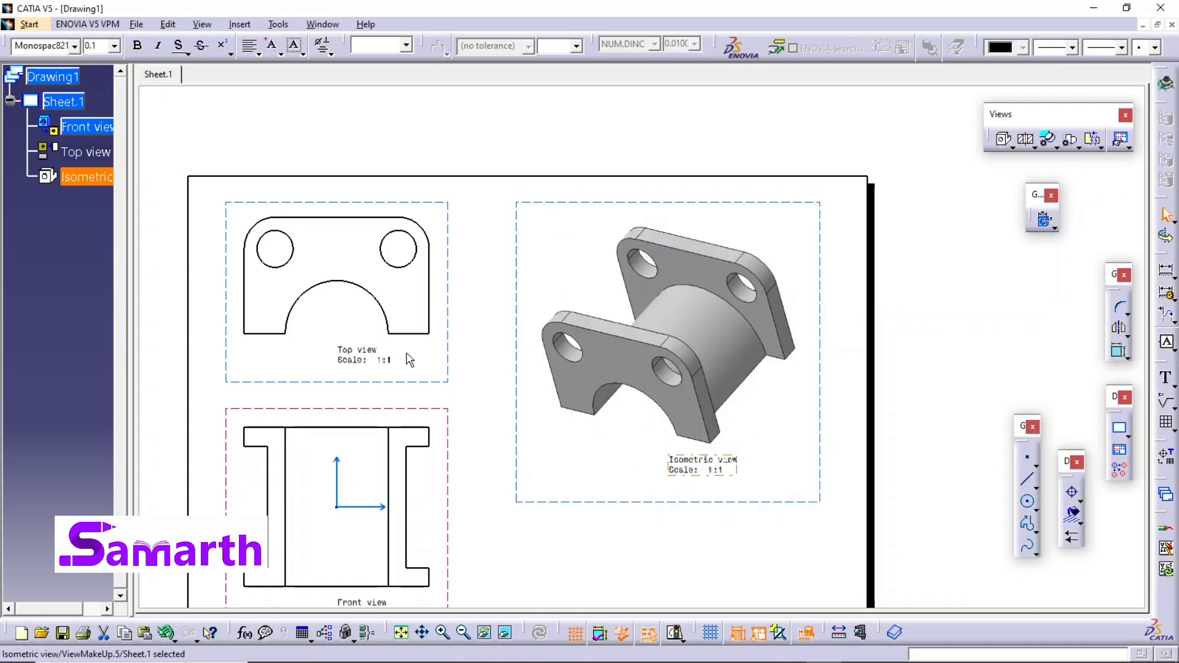
drag(447, 359, 458, 366)
scroll(587, 413, down, 1)
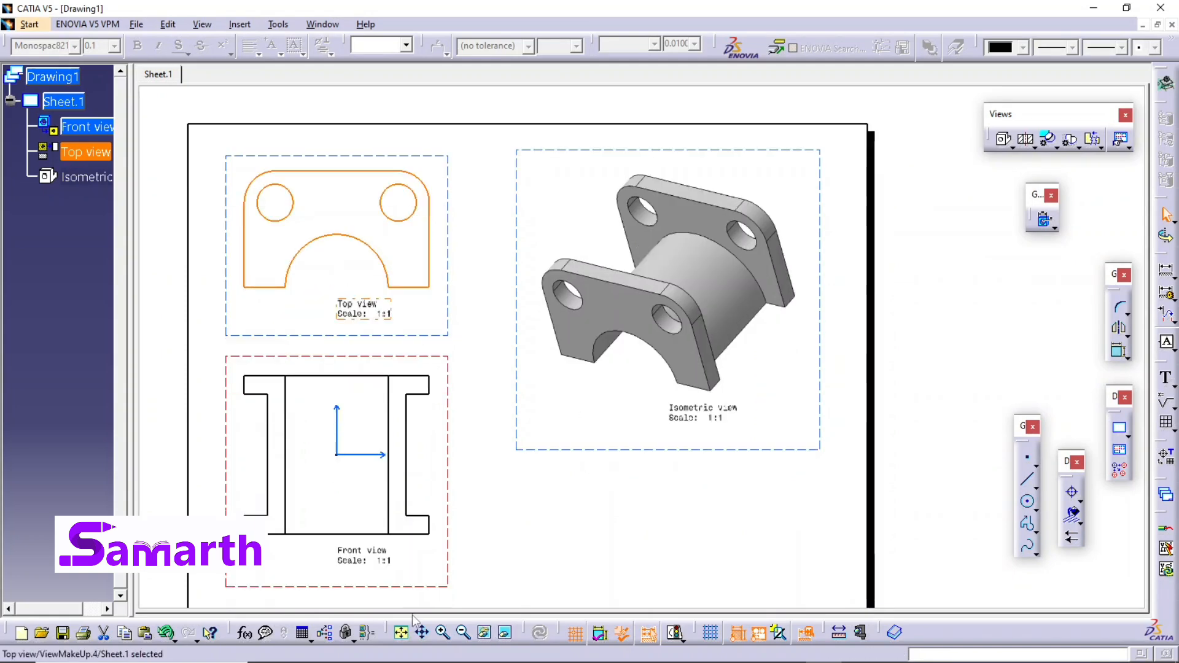
click(400, 632)
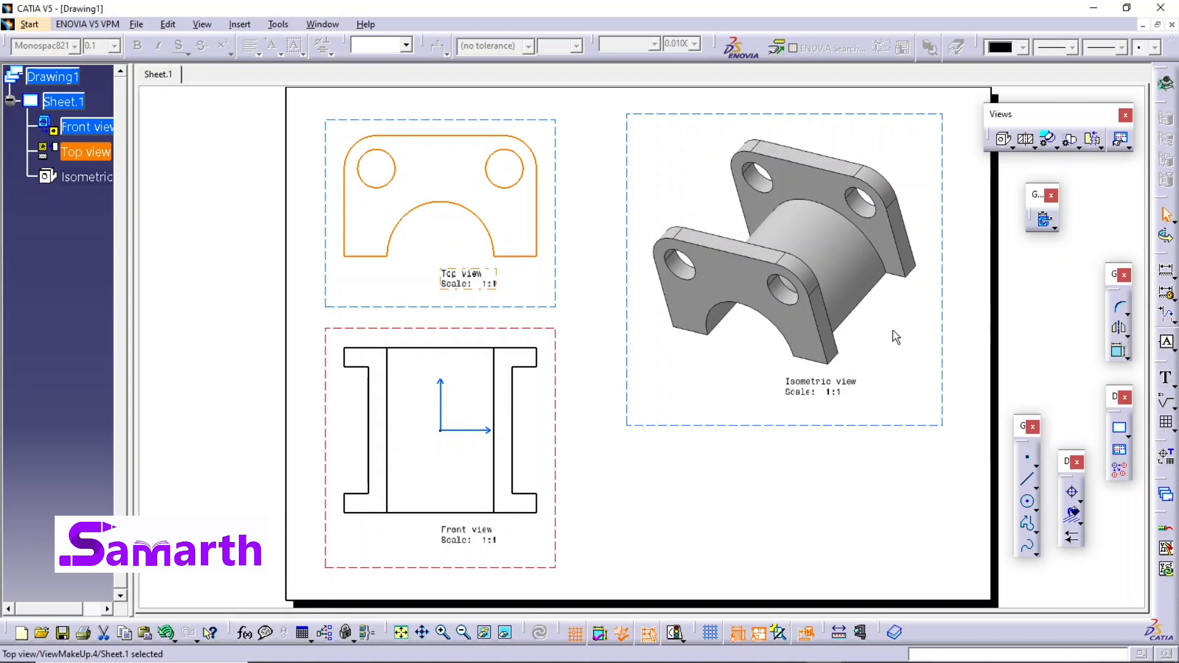
Generate the top view's dimensions automatically from the part's sketcher, 3D and measured constraints
click(1045, 219)
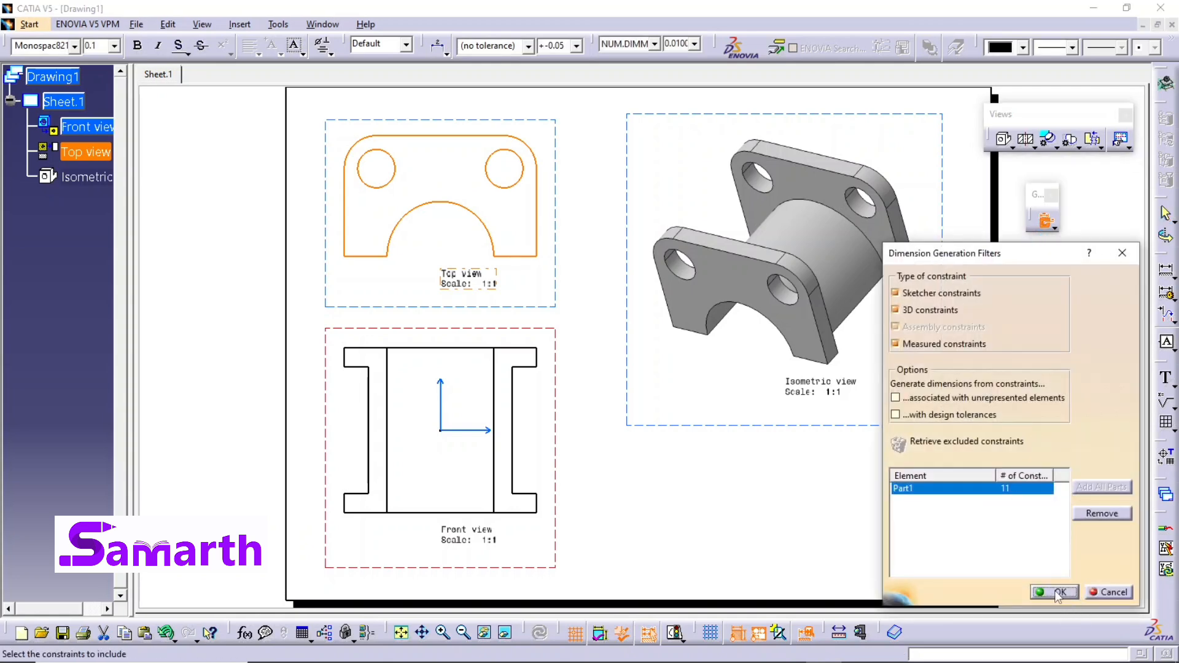
click(1057, 592)
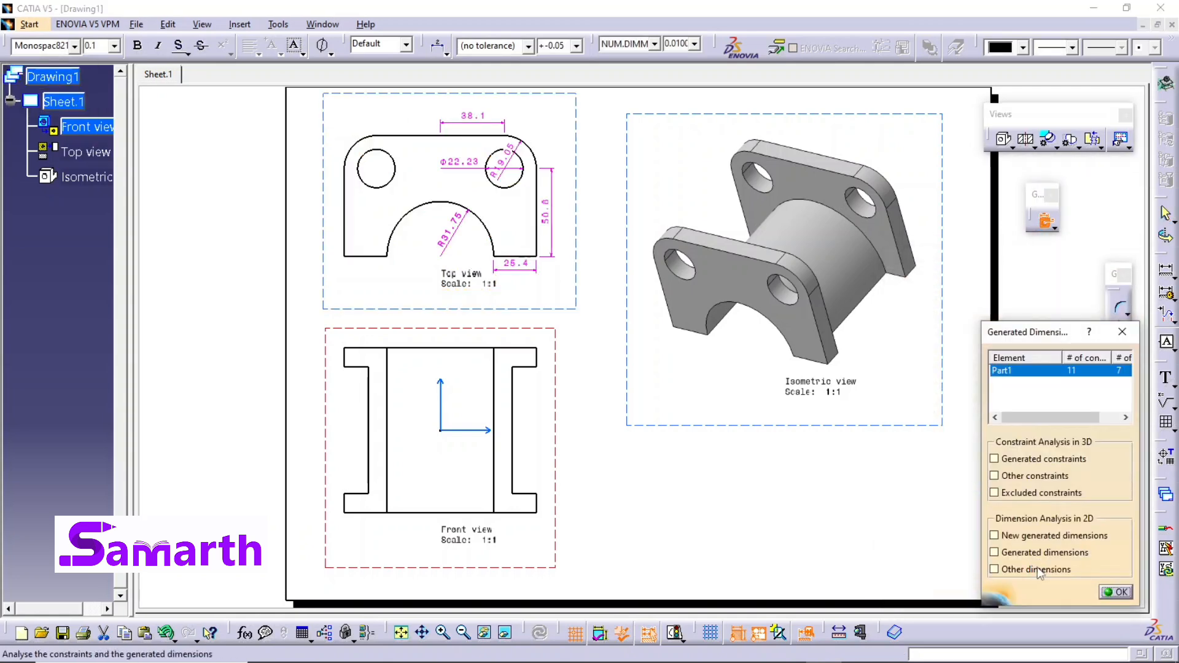
click(1119, 593)
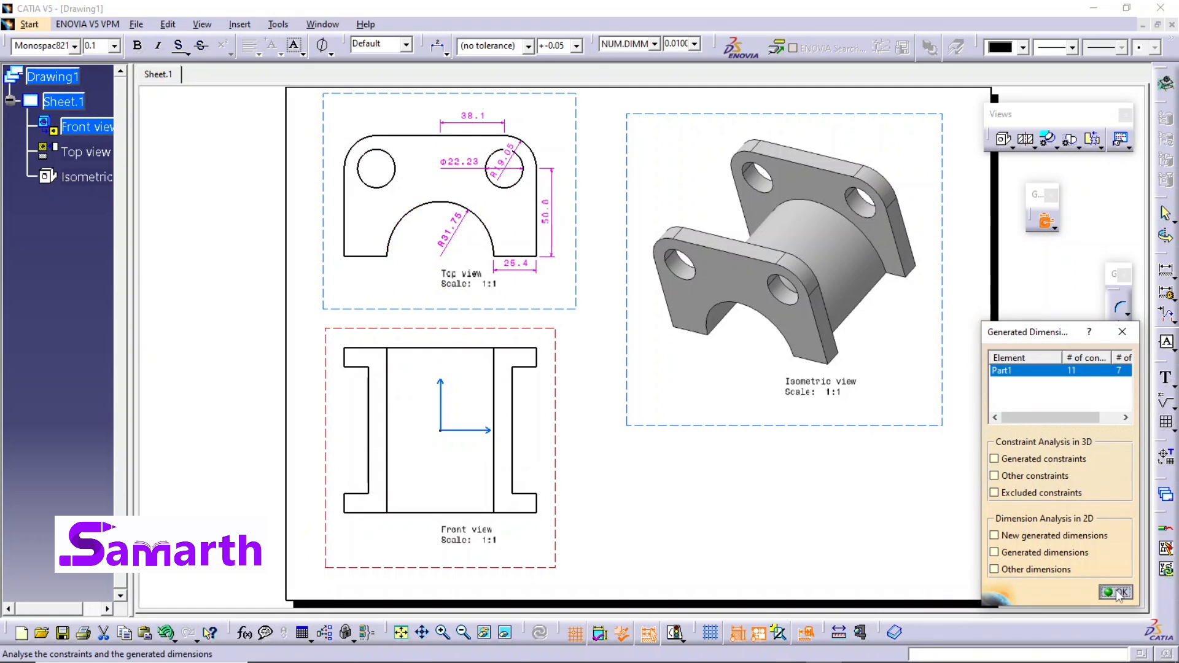
click(755, 465)
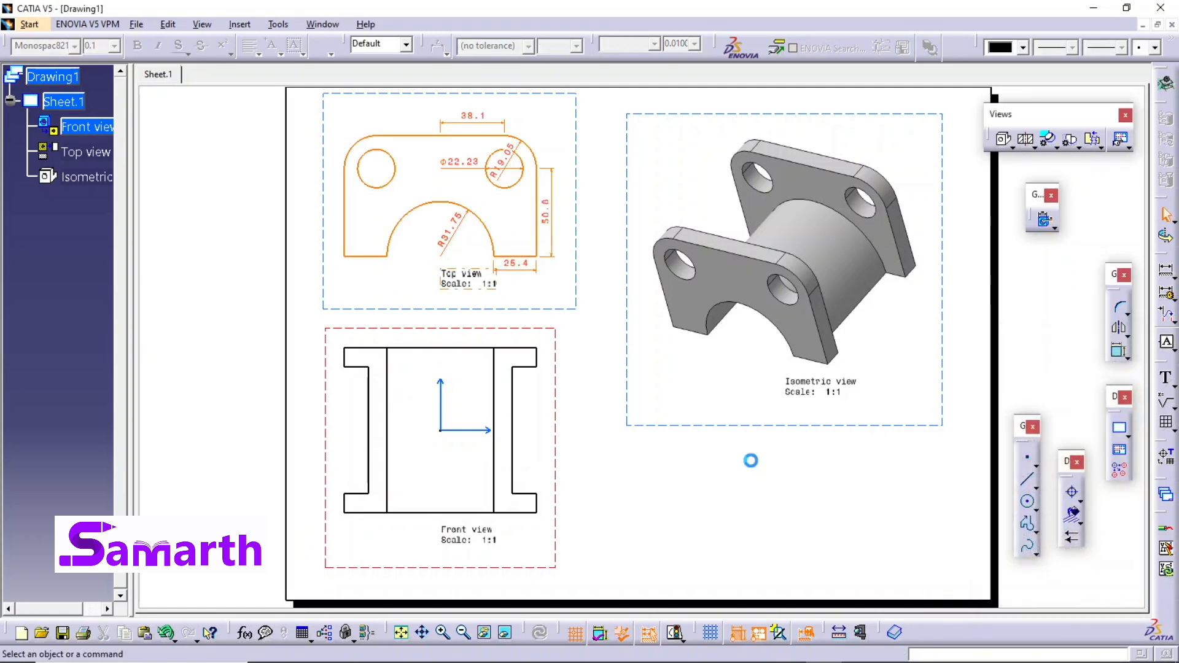
Generate the front view's dimensions automatically from the part's constraints, keeping the default filters
click(557, 448)
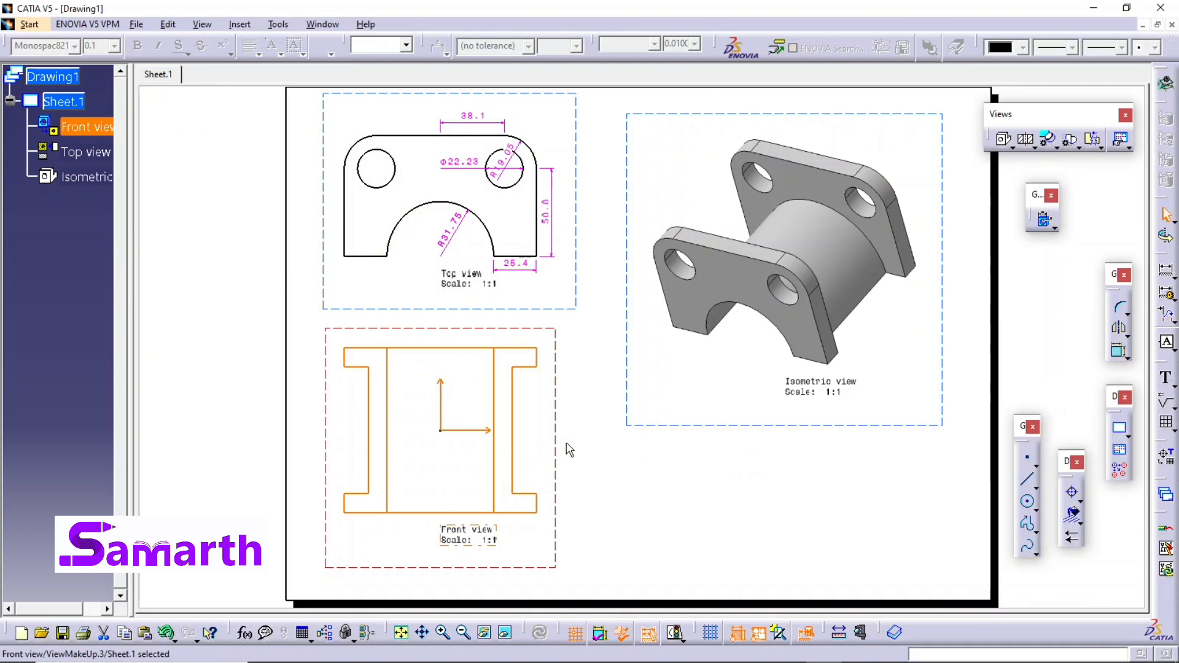
click(1044, 220)
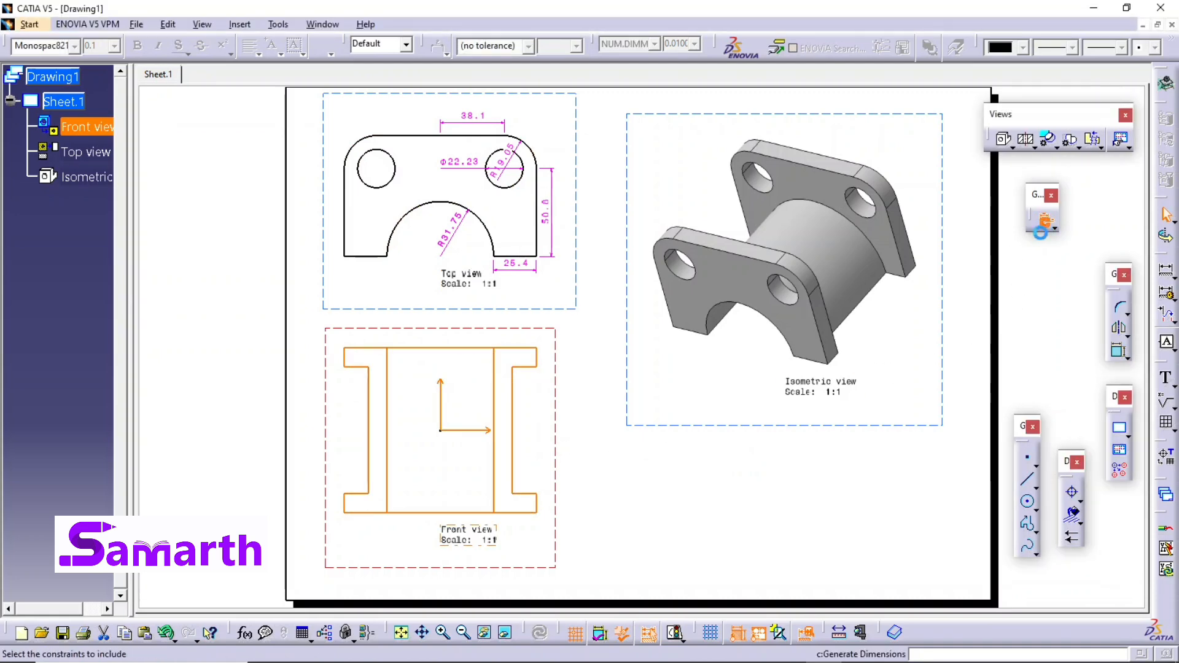
click(1037, 591)
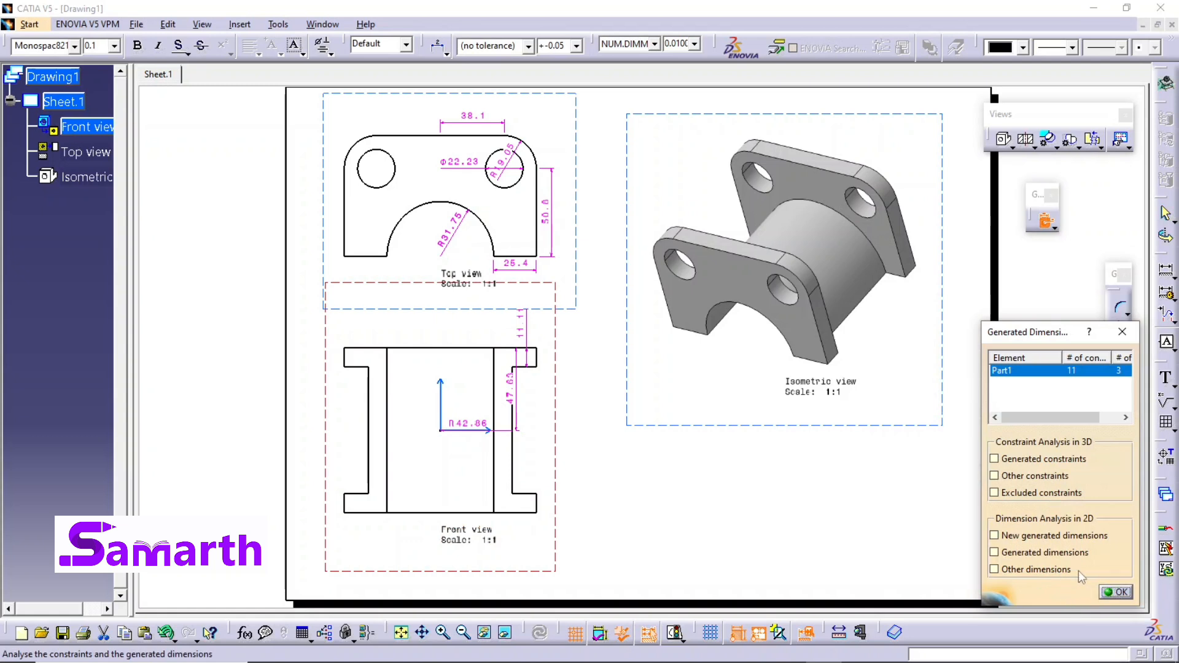
click(1115, 592)
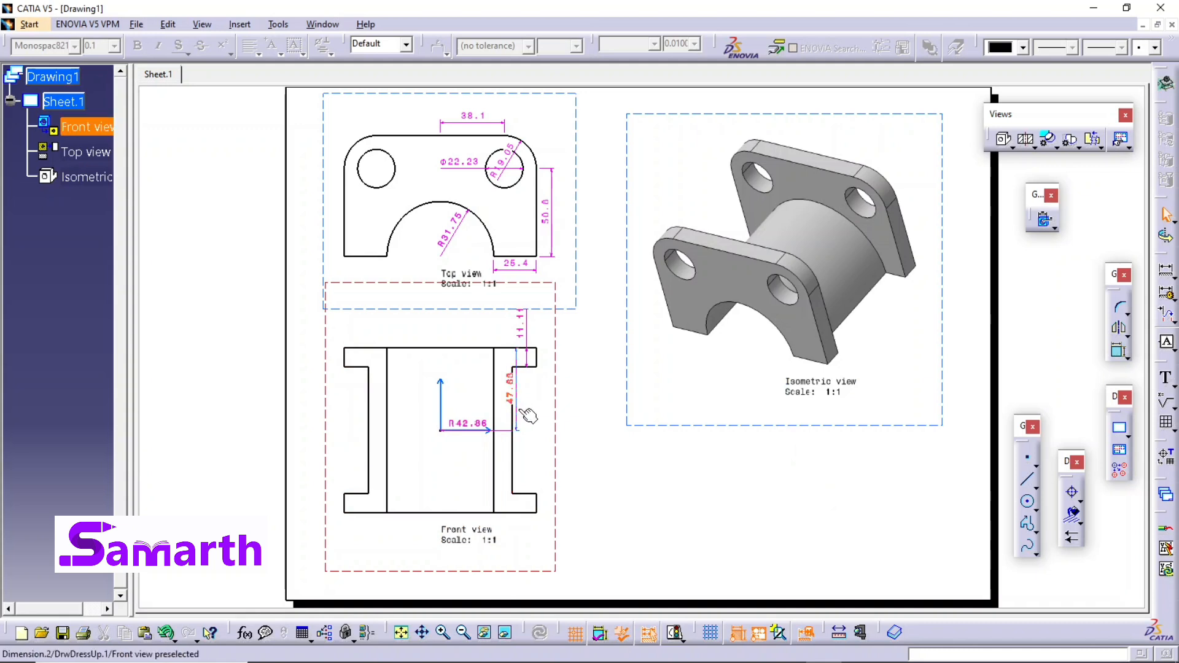
Rearrange the front view dimensions: 47.63 outside the right edge, 11.11 below the upper flange, and R42.86 above the view
drag(525, 413, 561, 411)
drag(523, 320, 530, 402)
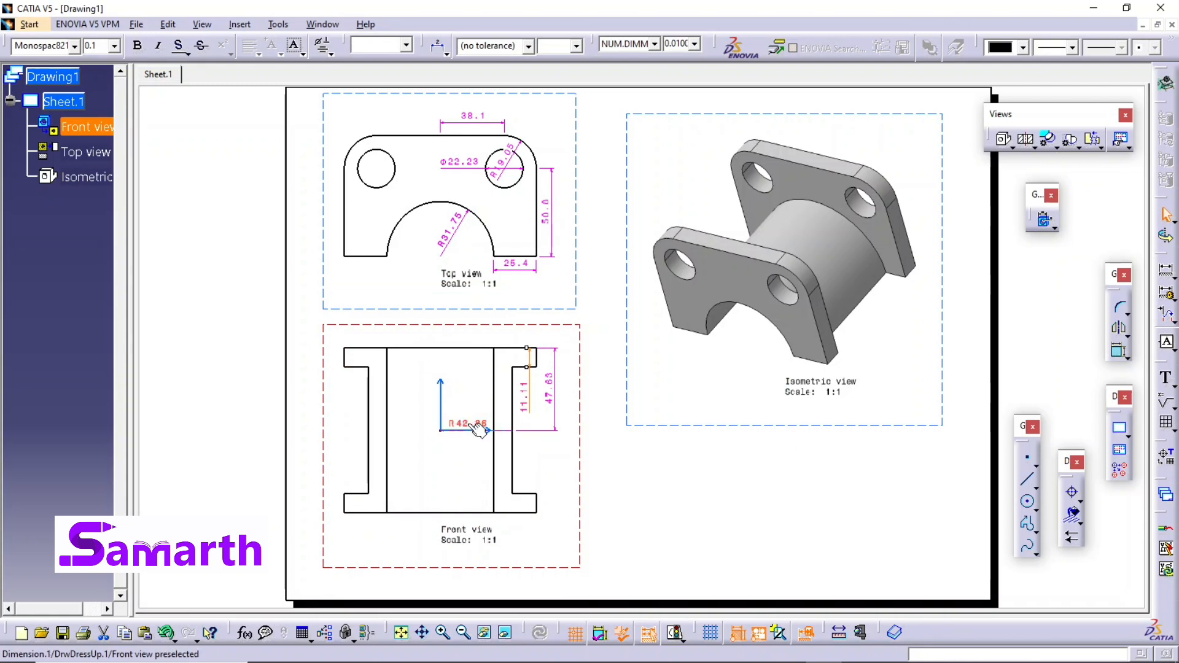
drag(478, 428, 496, 339)
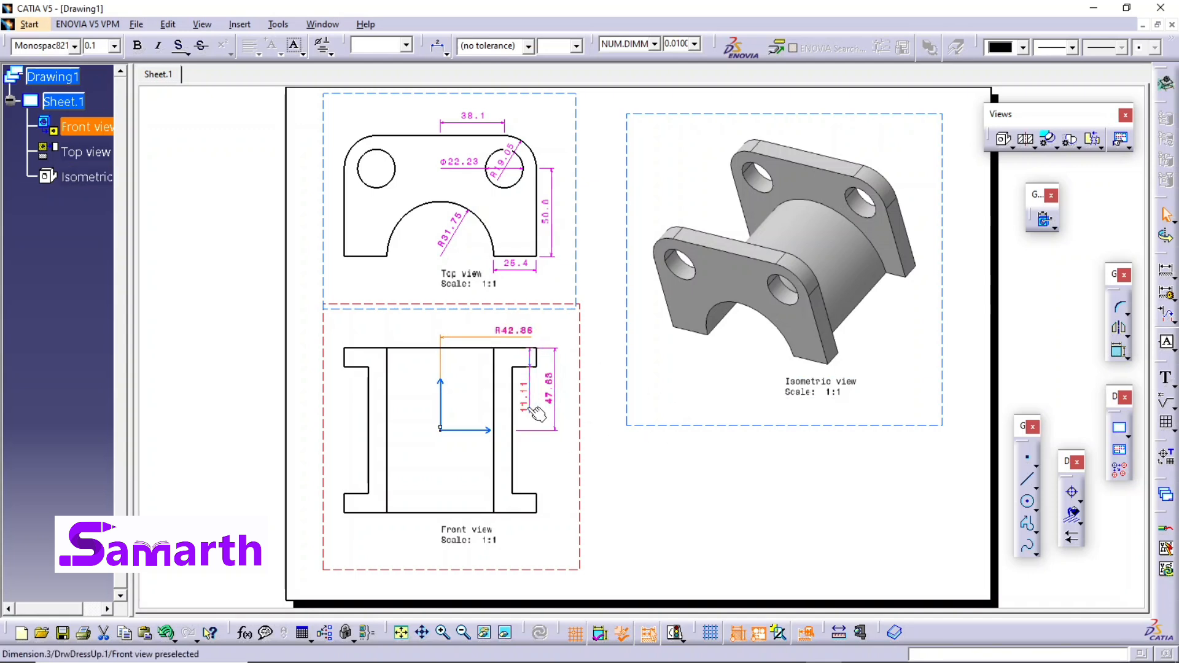
click(554, 399)
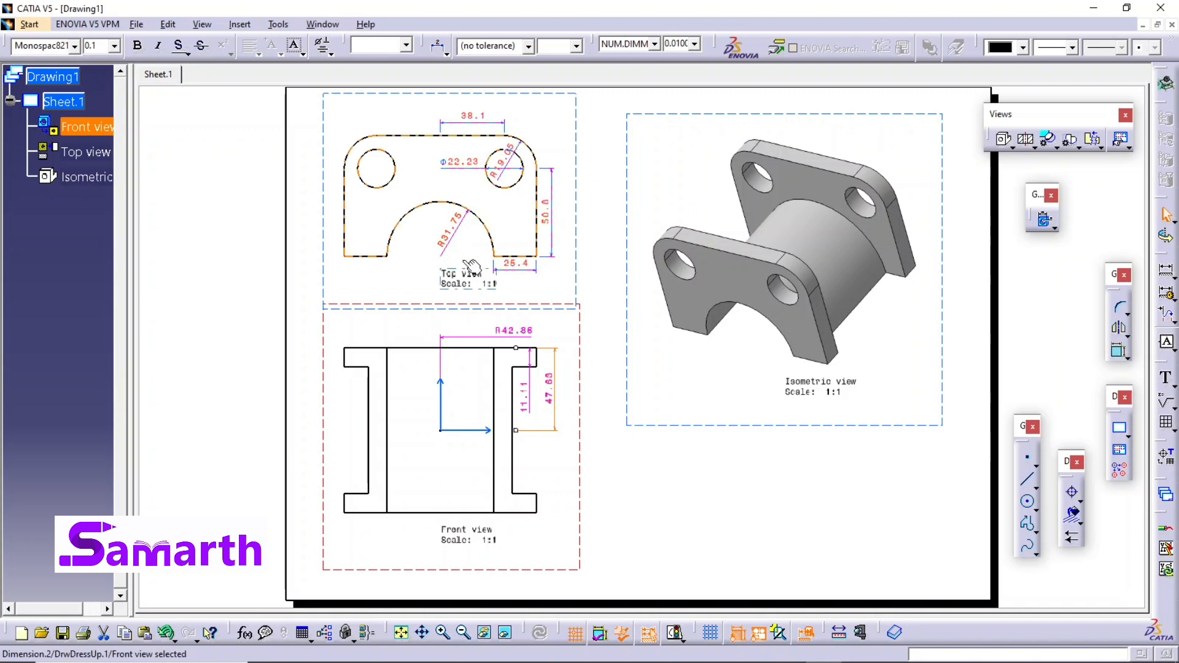
Move the top view's Ø22.23 hole and R19.05 corner dimensions outside the part outline, beyond its upper-right corner
click(460, 162)
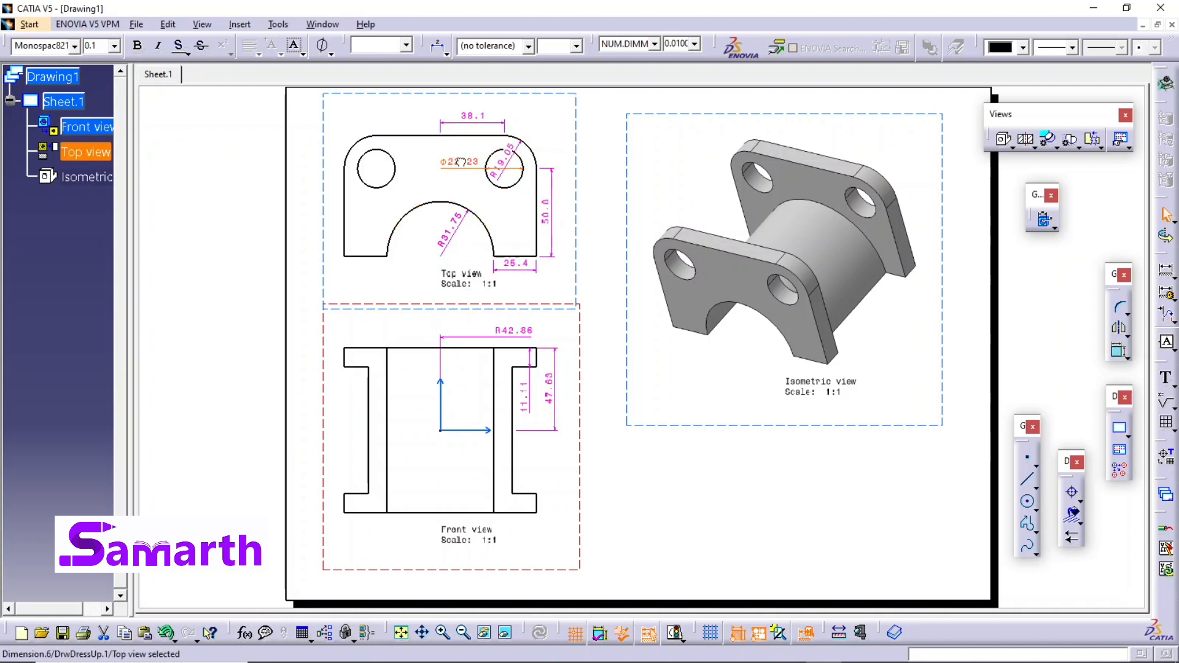
drag(461, 162, 563, 146)
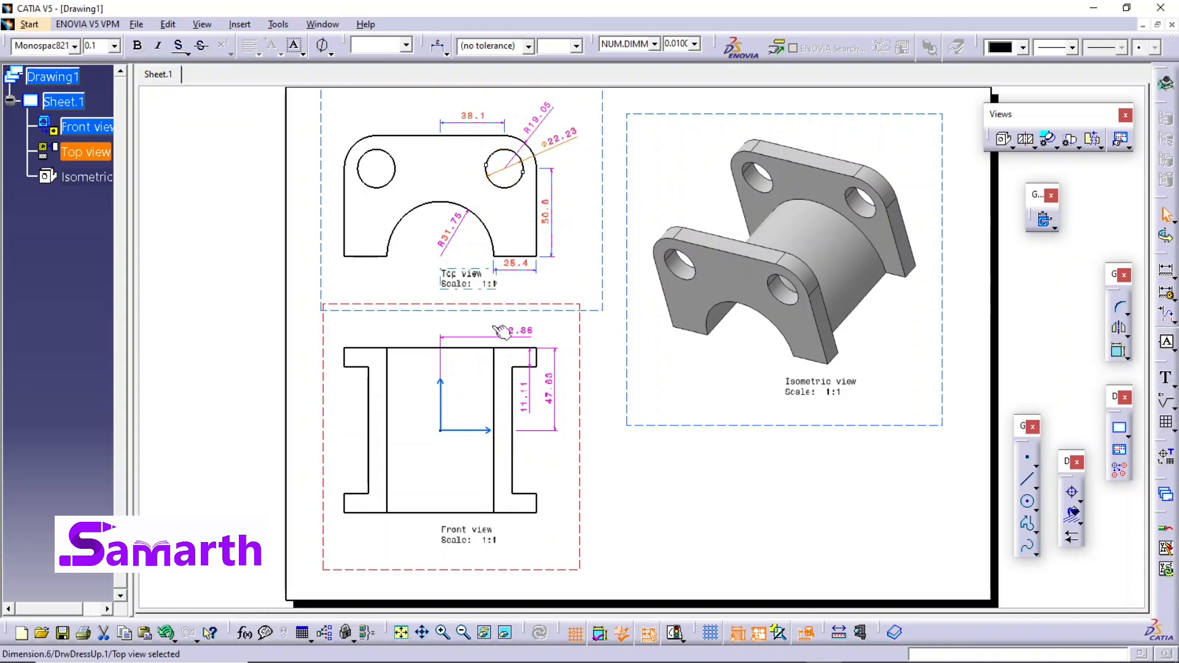
Set all dimensions of the top and front views to inches (in) with a precision of 0.00010
scroll(591, 249, up, 2)
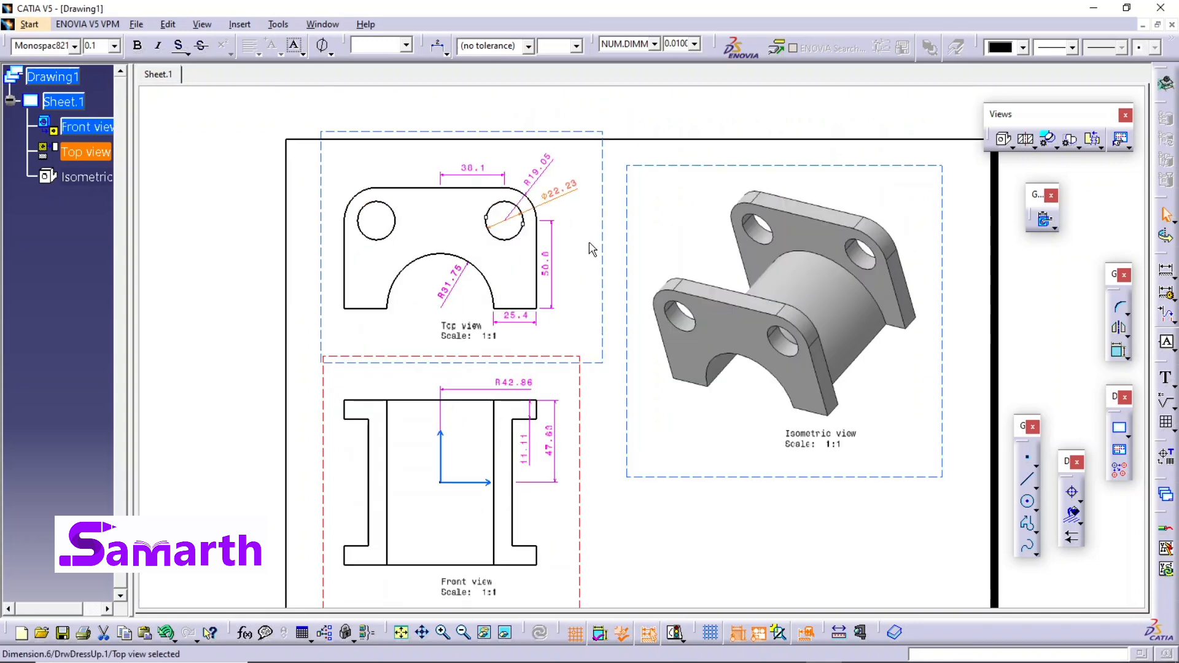
drag(305, 149, 608, 614)
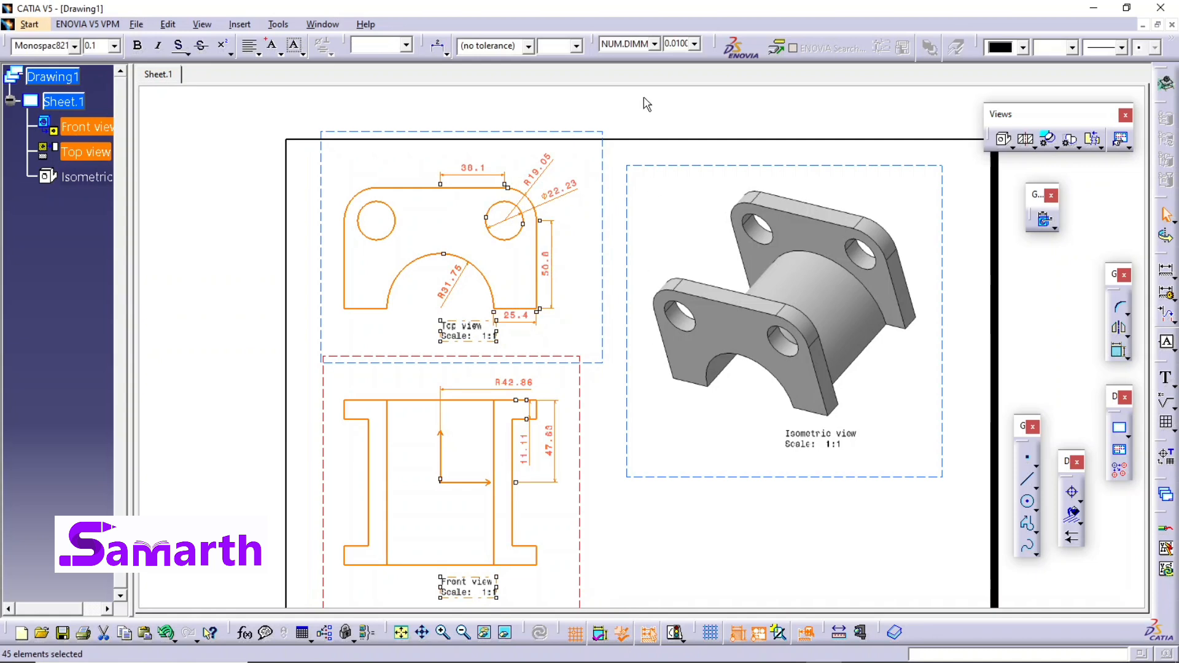
click(654, 44)
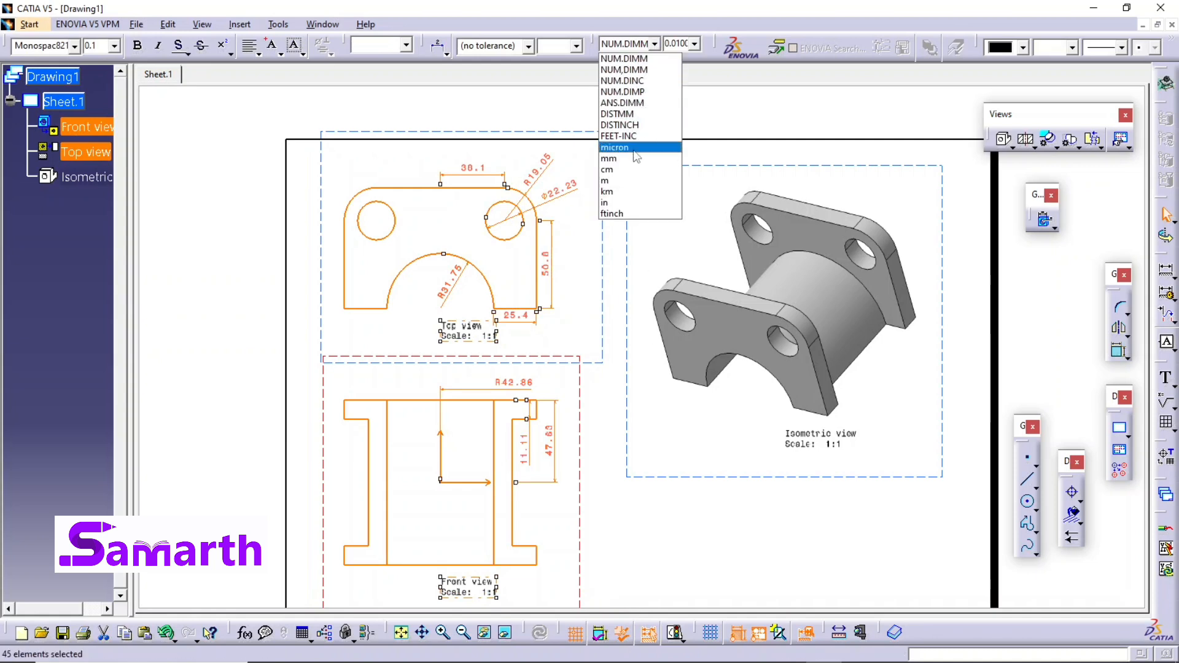
click(628, 203)
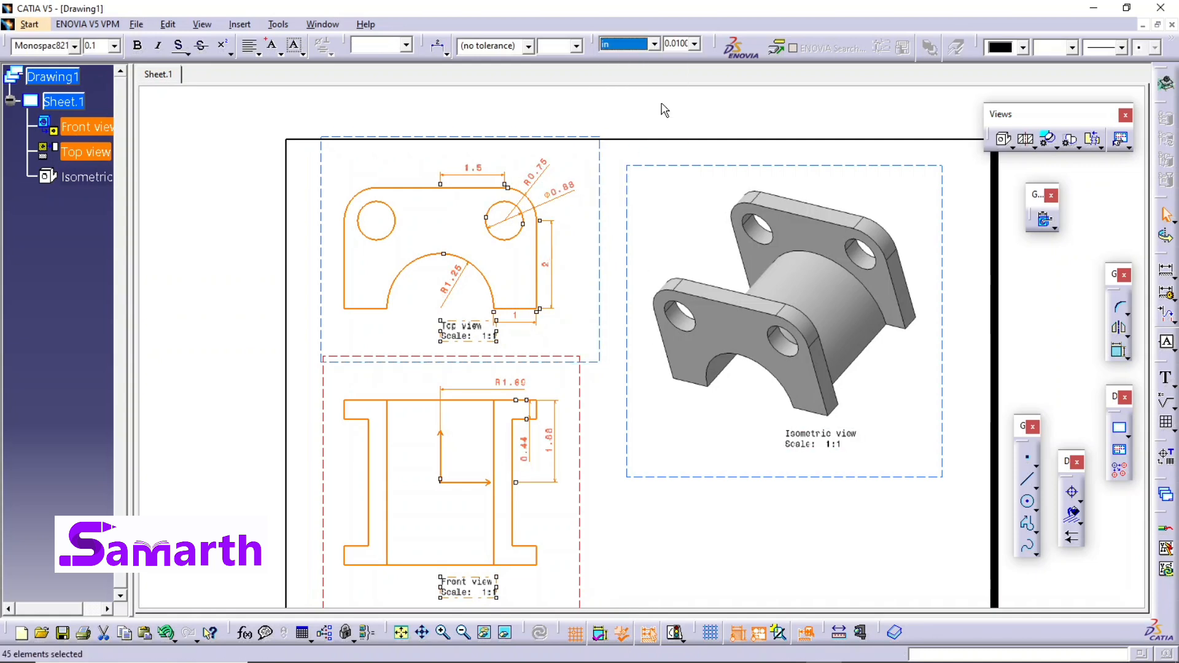
click(694, 43)
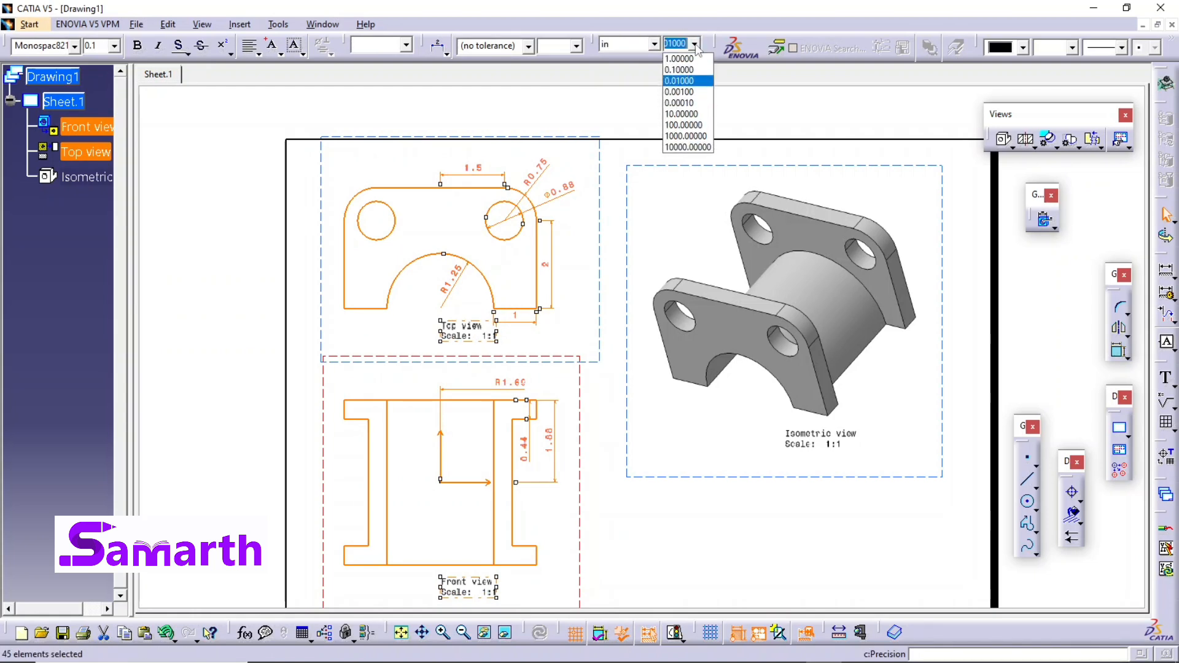
click(687, 103)
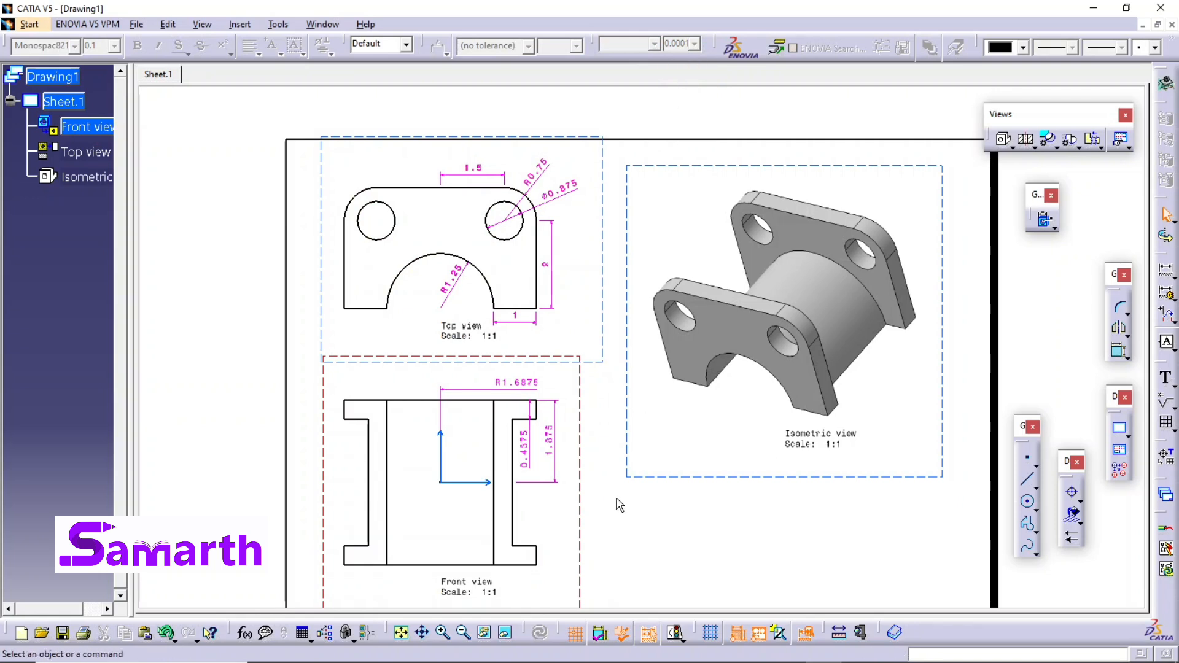
Shift the top view's vertical 2 in dimension slightly outwards, in line with the front view's 1.875 dimension
scroll(612, 502, down, 1)
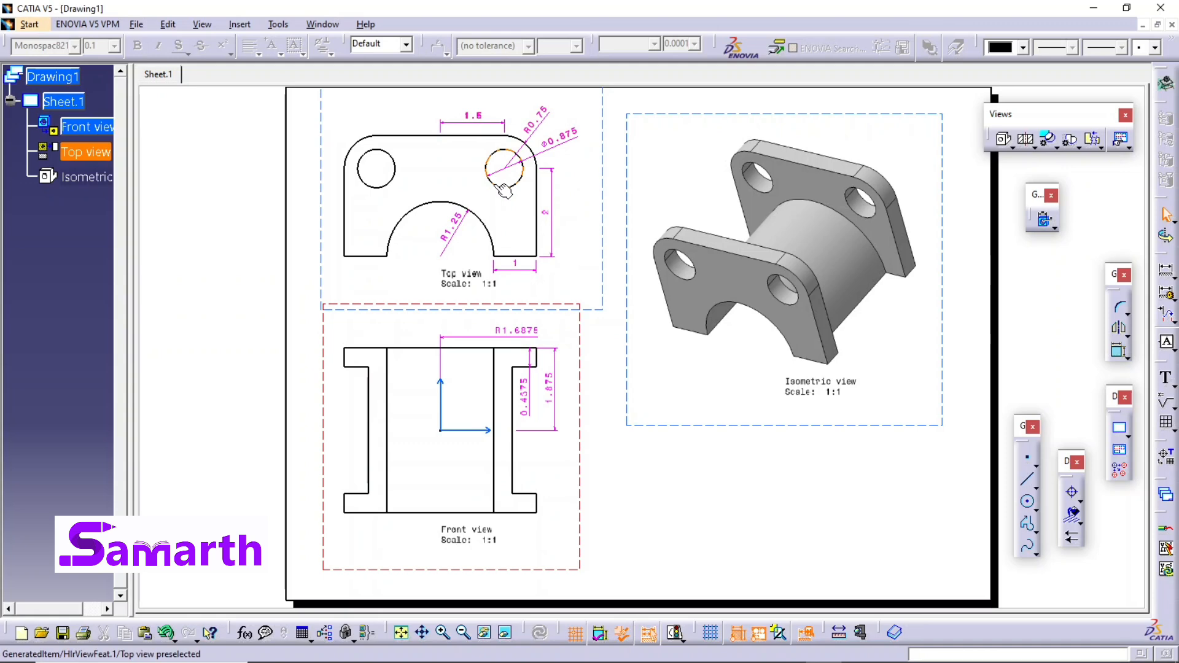
click(556, 216)
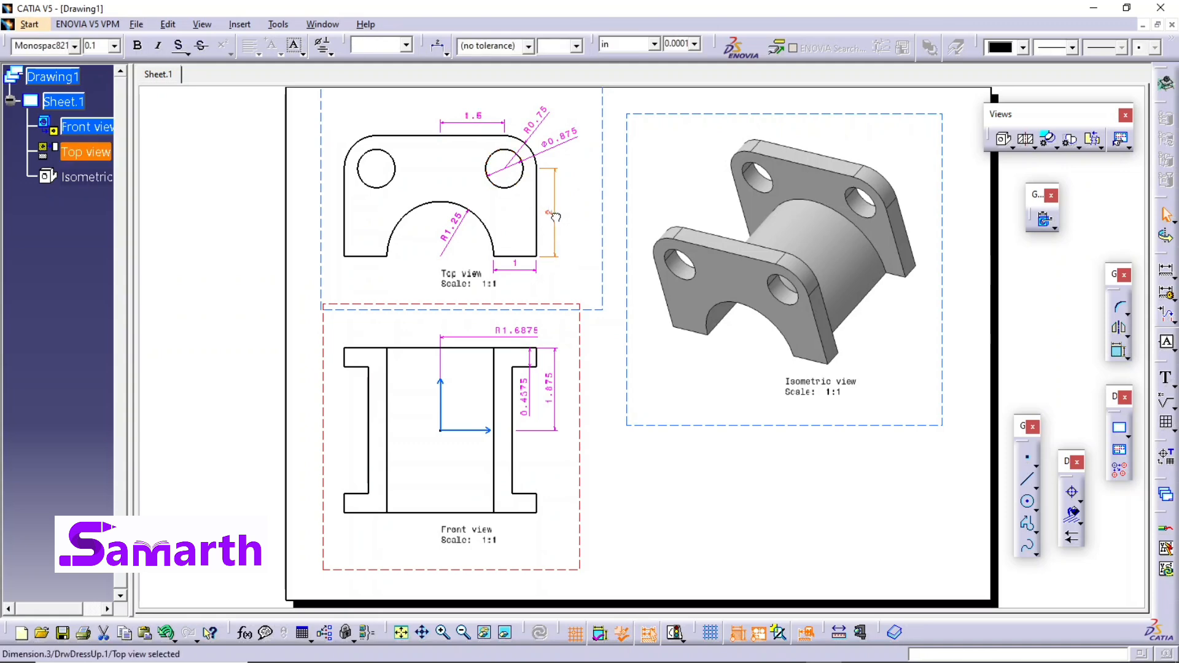
ctrl+middle_drag(560, 216, 541, 177)
Change the dimension line representation of the top view's R0.75 corner radius to Two Parts
scroll(464, 225, up, 3)
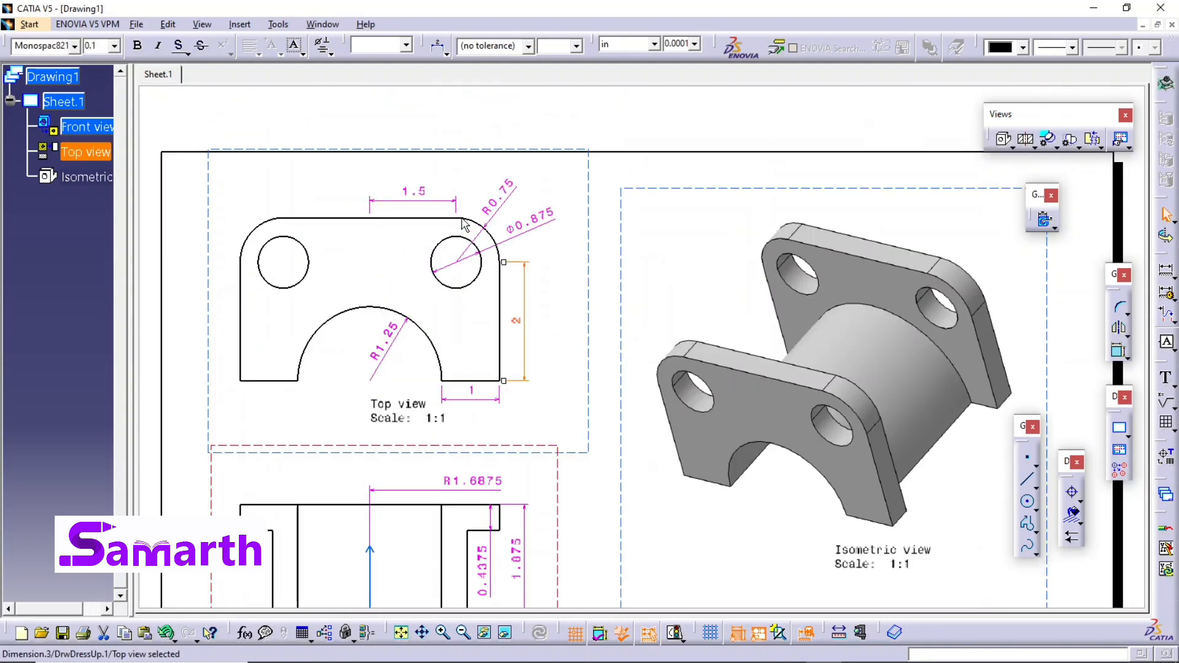
scroll(465, 225, up, 2)
ctrl+scroll(321, 419, up, 2)
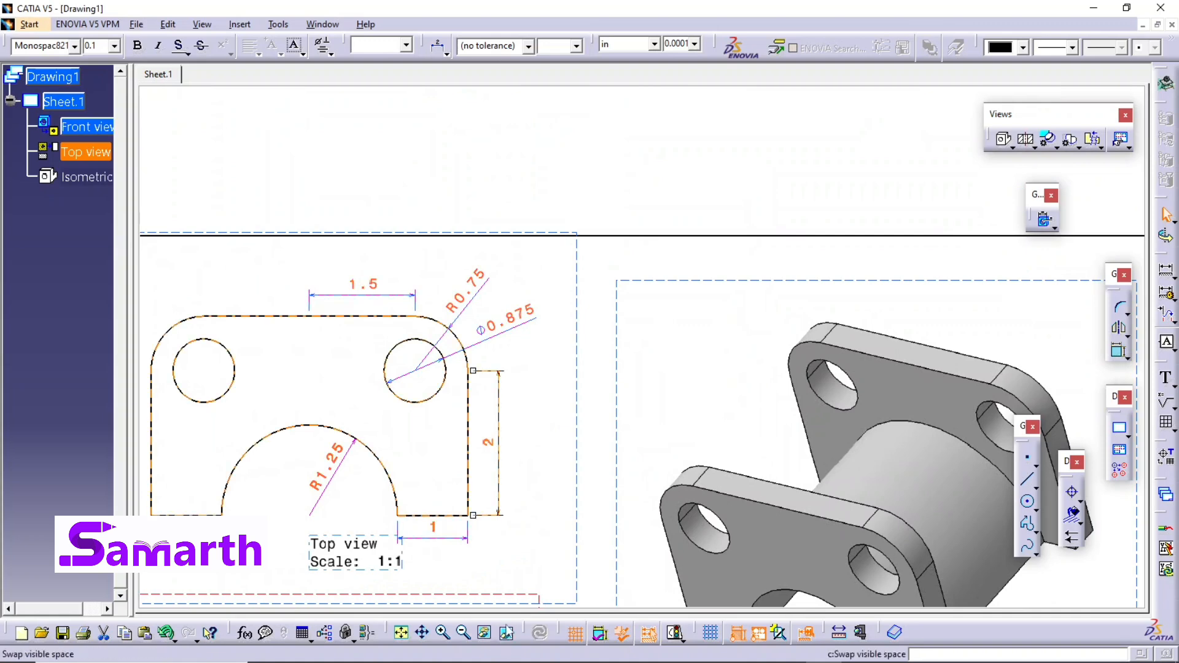
mouse_move(412, 434)
middle_down()
mouse_move(467, 430)
mouse_move(519, 407)
middle_up()
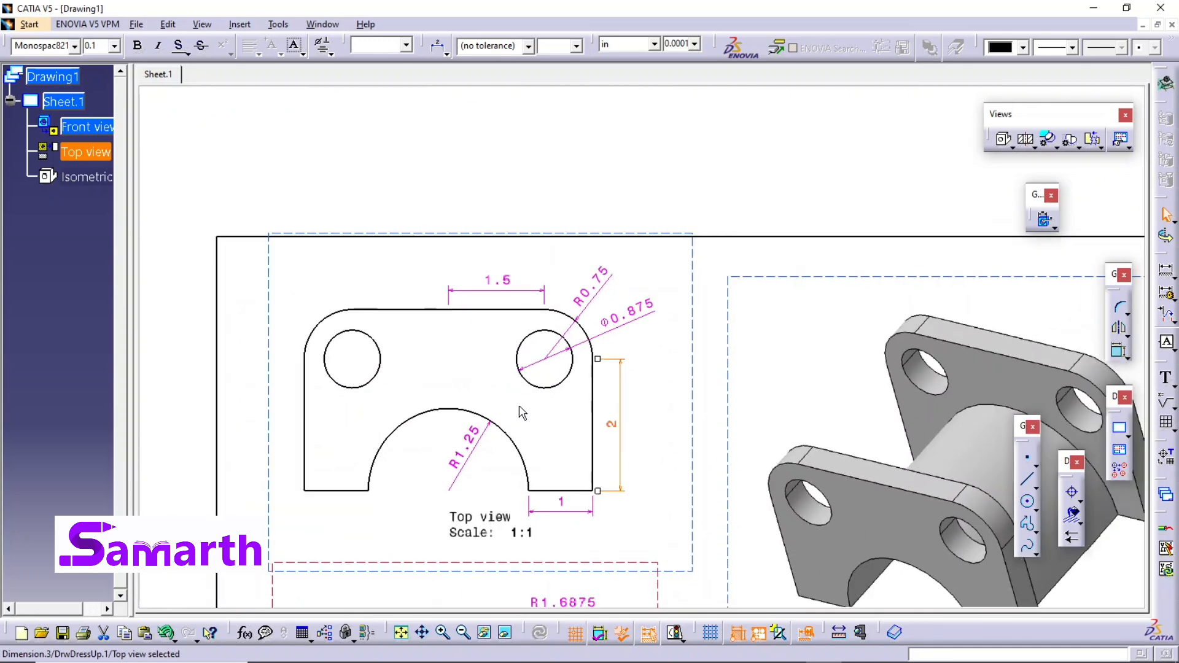
click(631, 430)
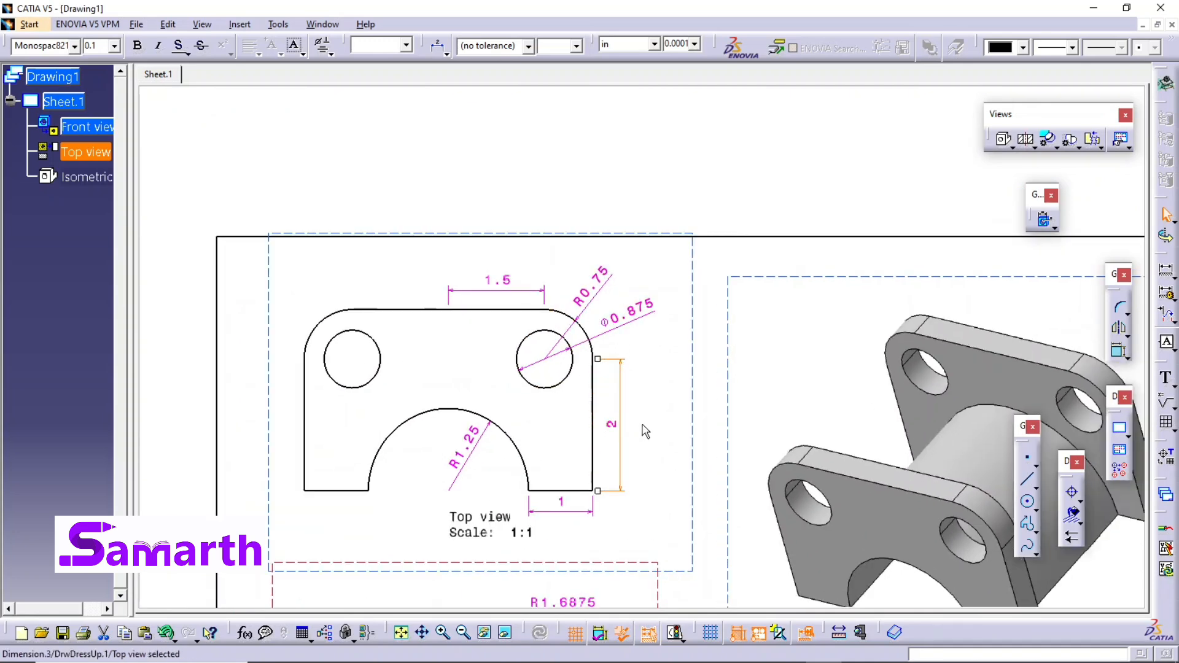
click(603, 298)
right_click(599, 296)
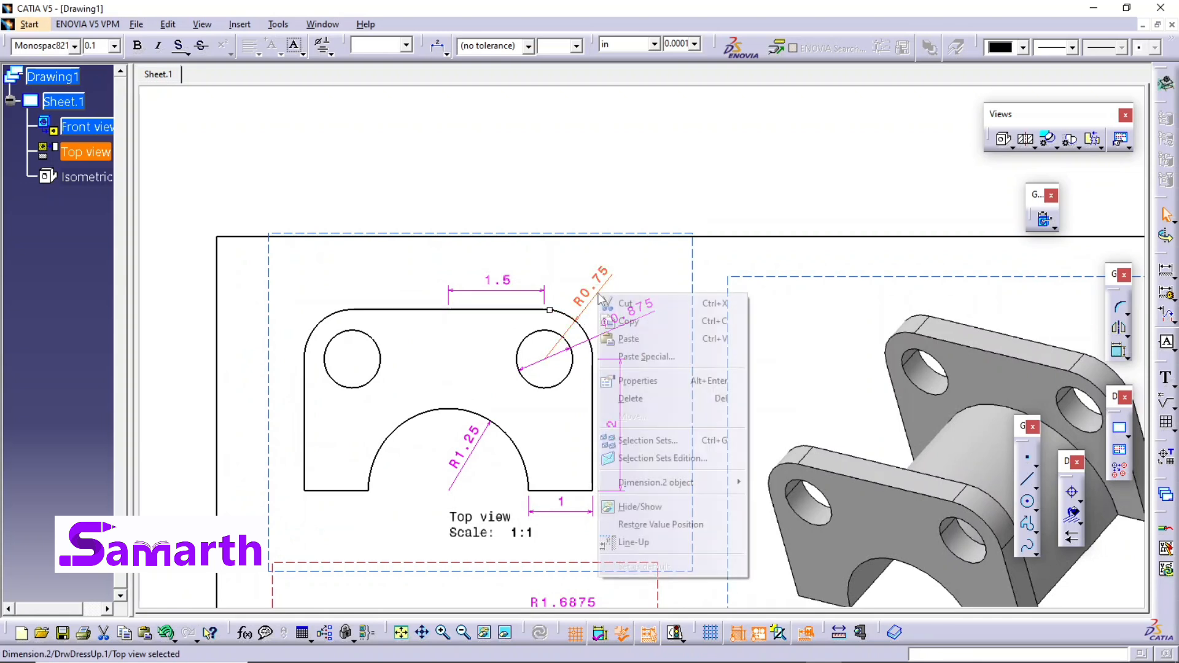
click(638, 382)
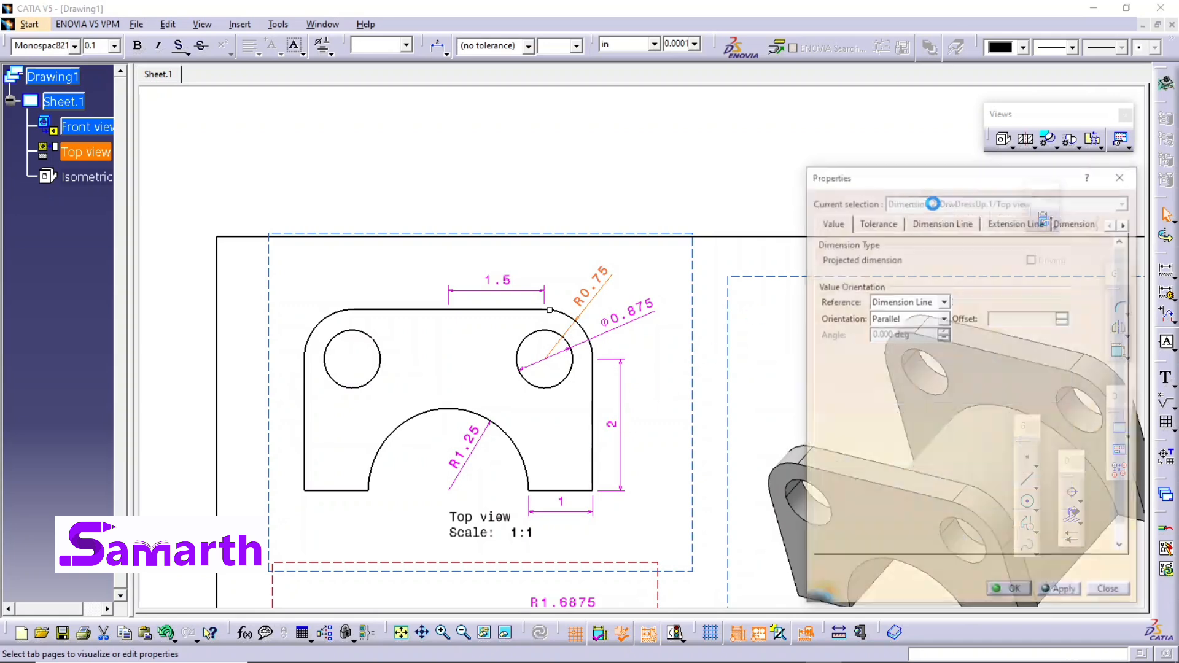
click(961, 222)
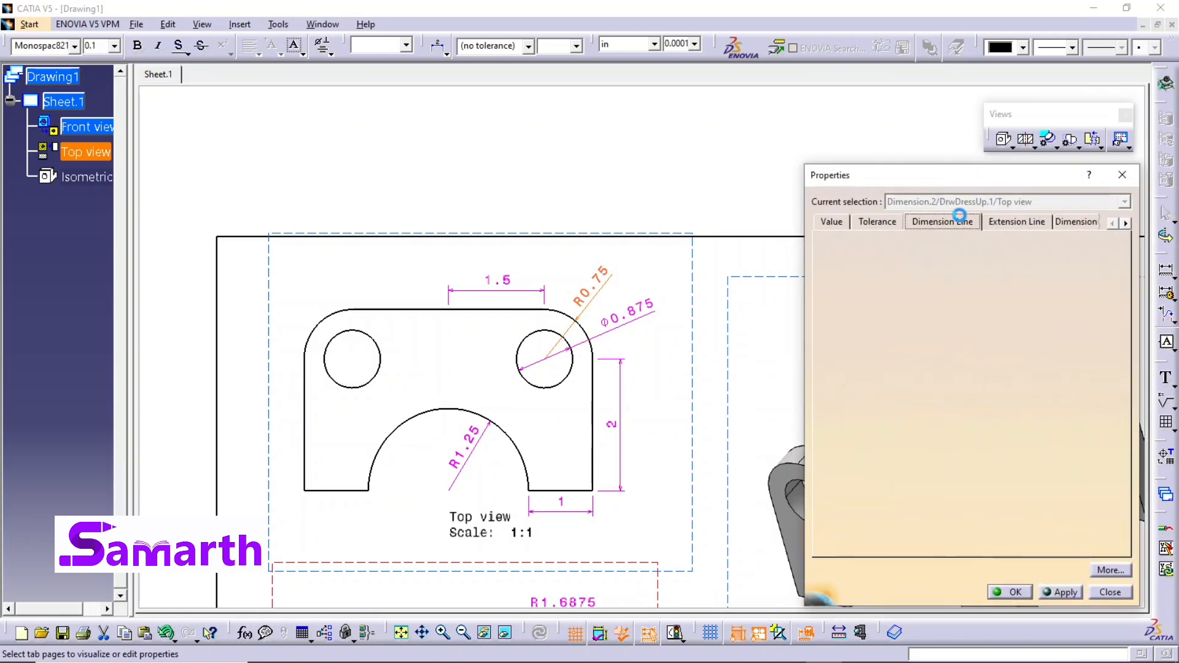
click(970, 256)
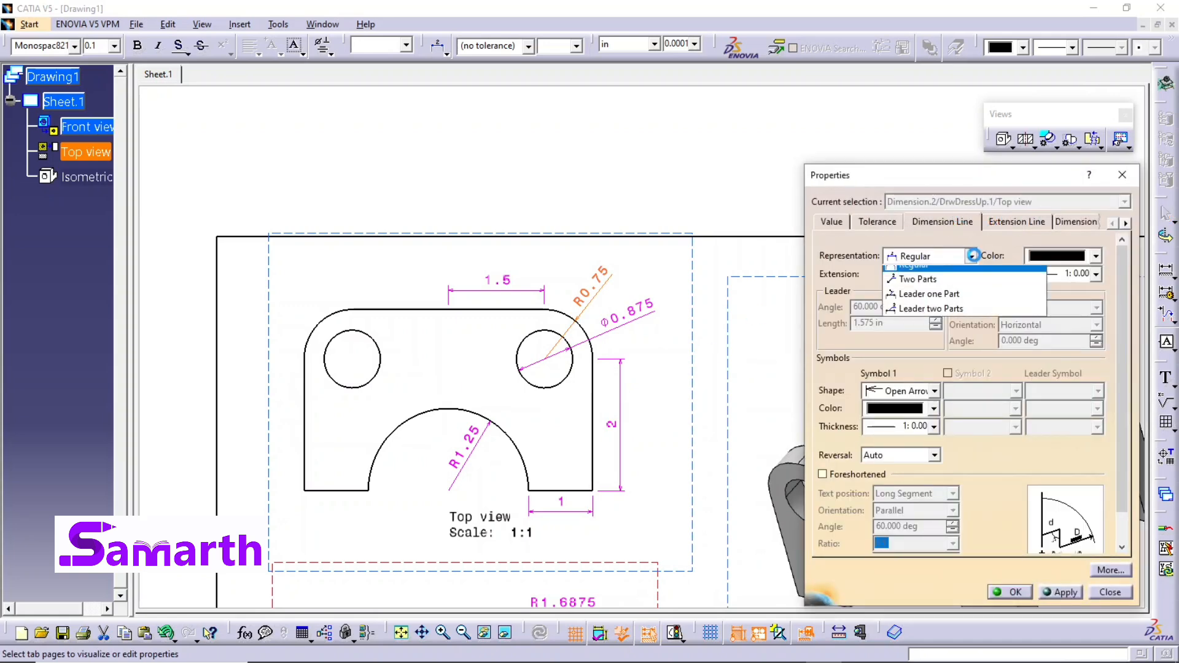
click(915, 285)
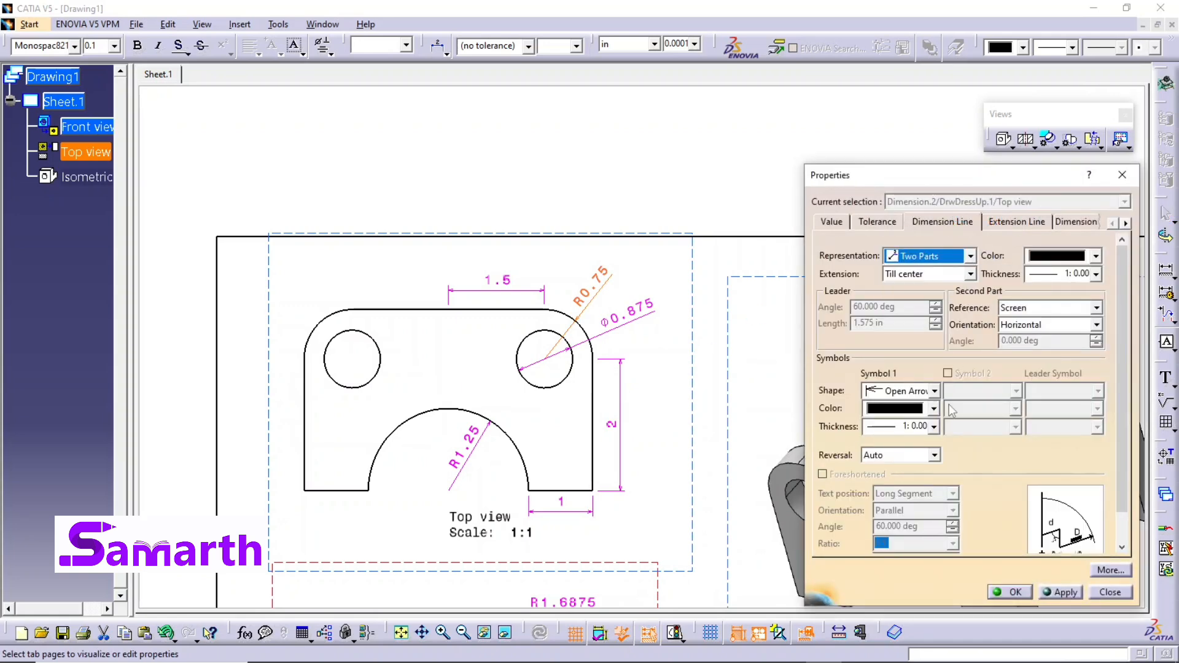
click(999, 595)
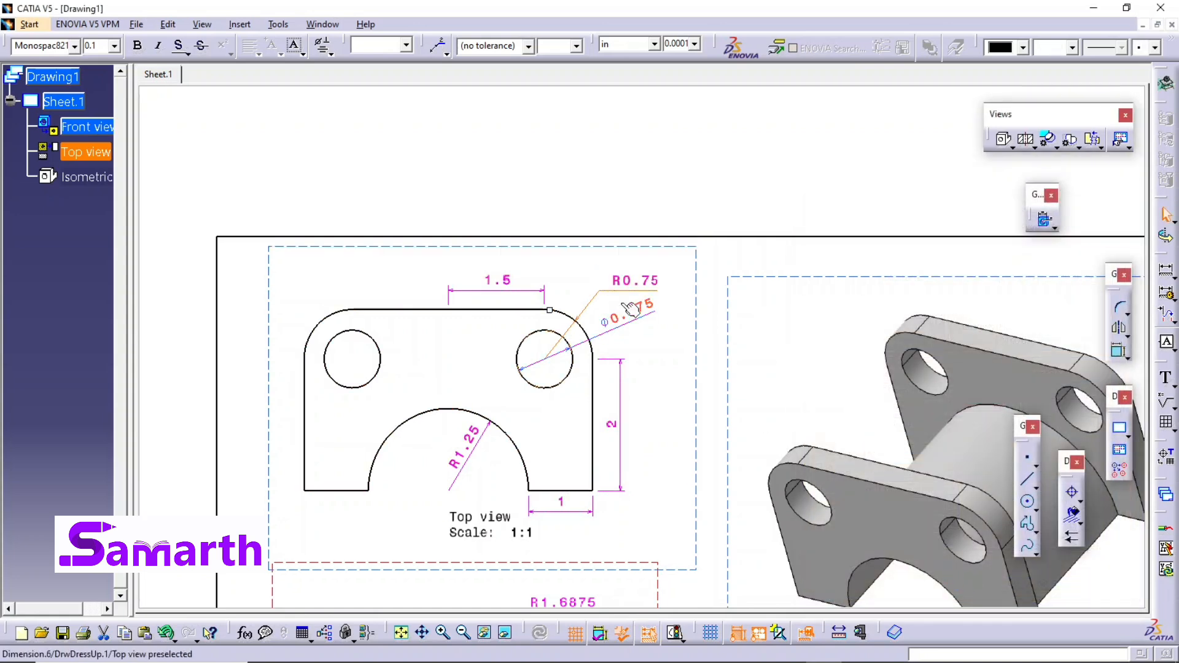
Change the Ø0.875 hole dimension's line representation to Two Parts and shift its text slightly up and outwards
right_click(637, 319)
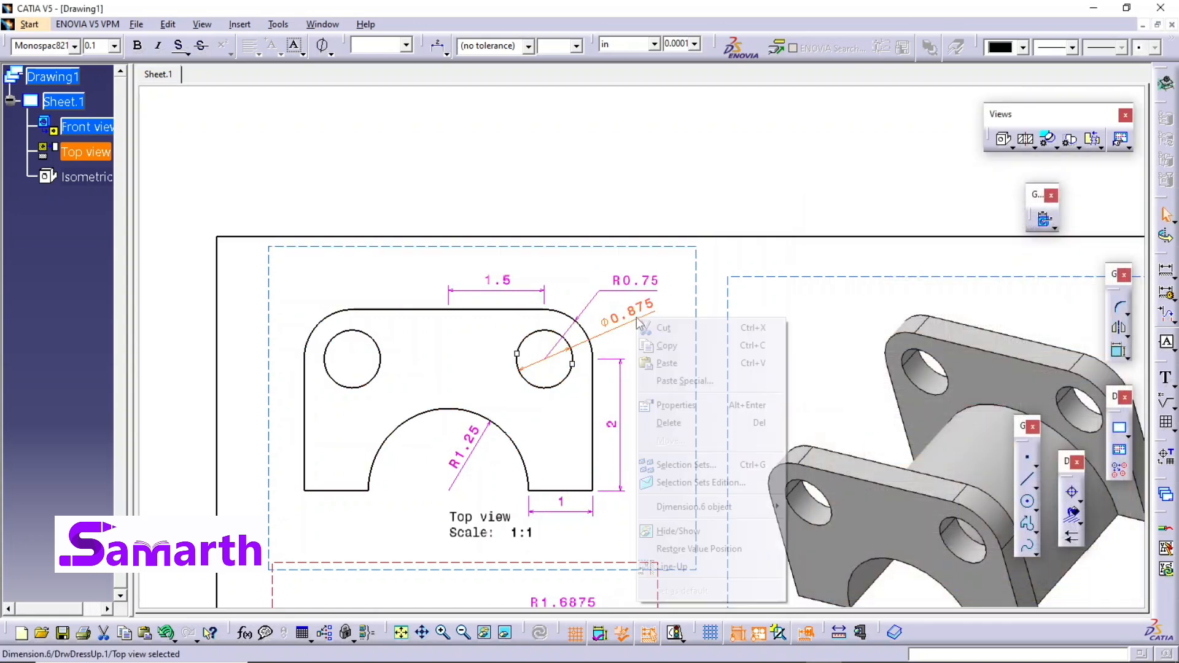
click(675, 405)
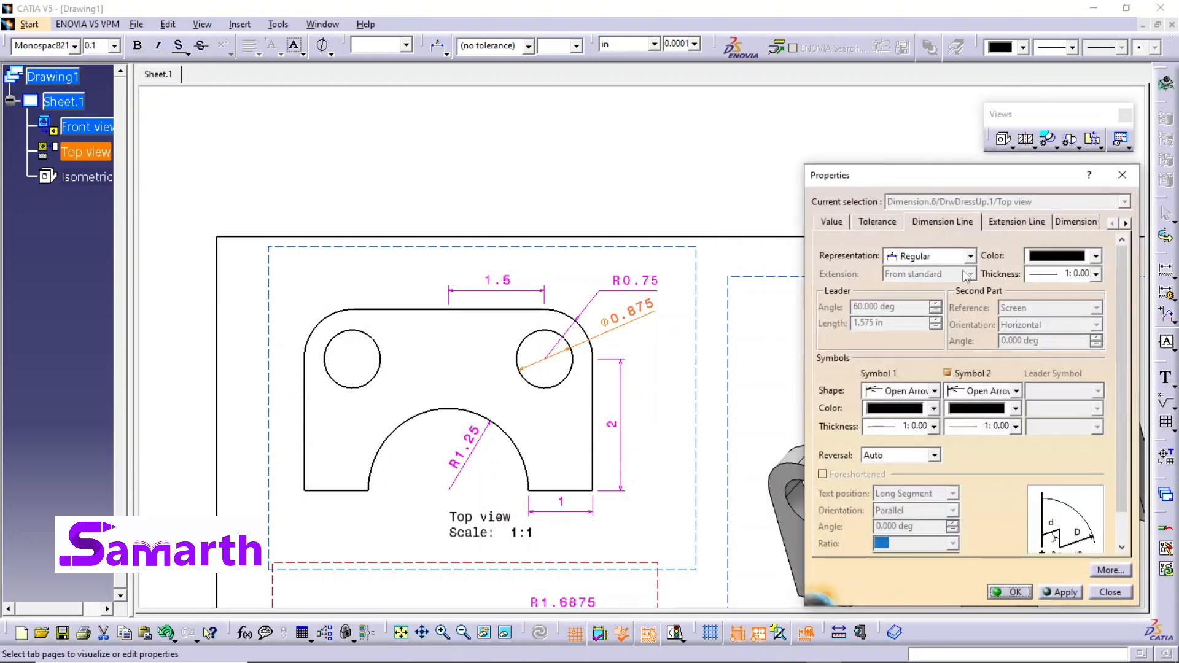
click(970, 256)
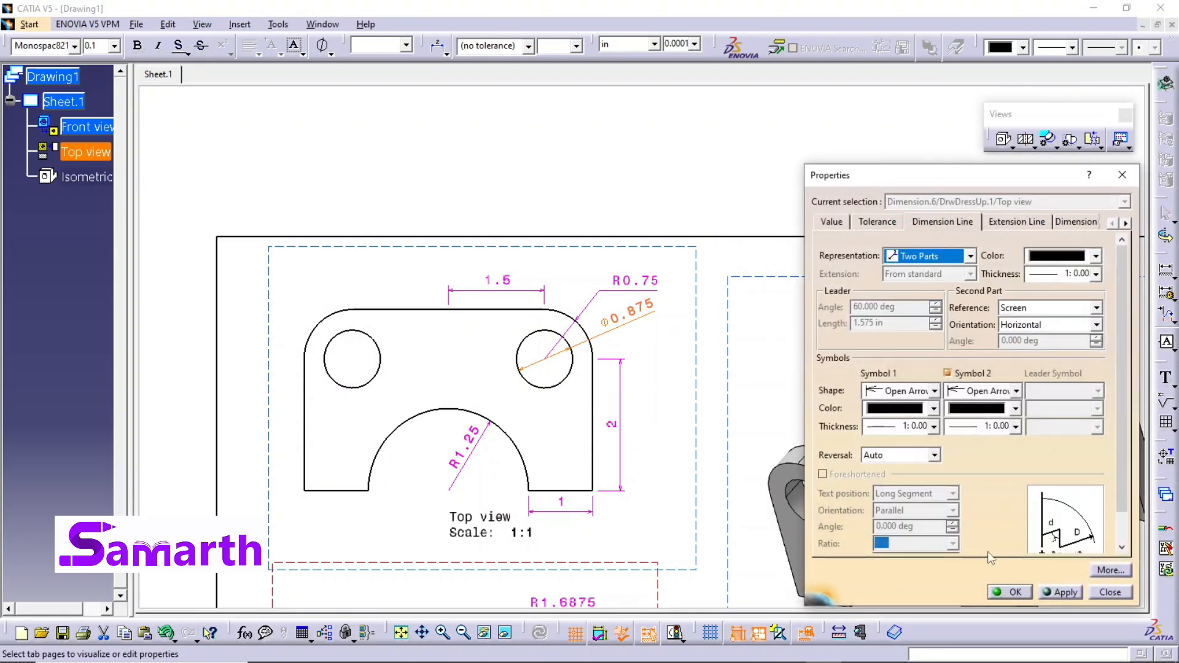
click(1014, 592)
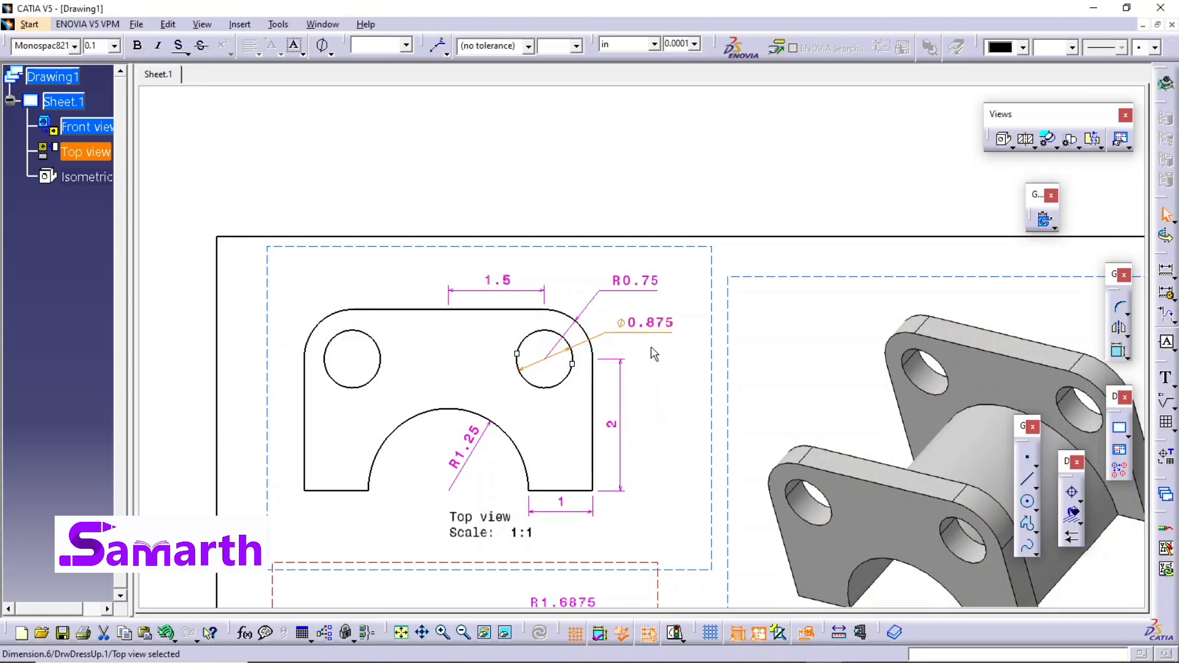
drag(663, 334, 620, 329)
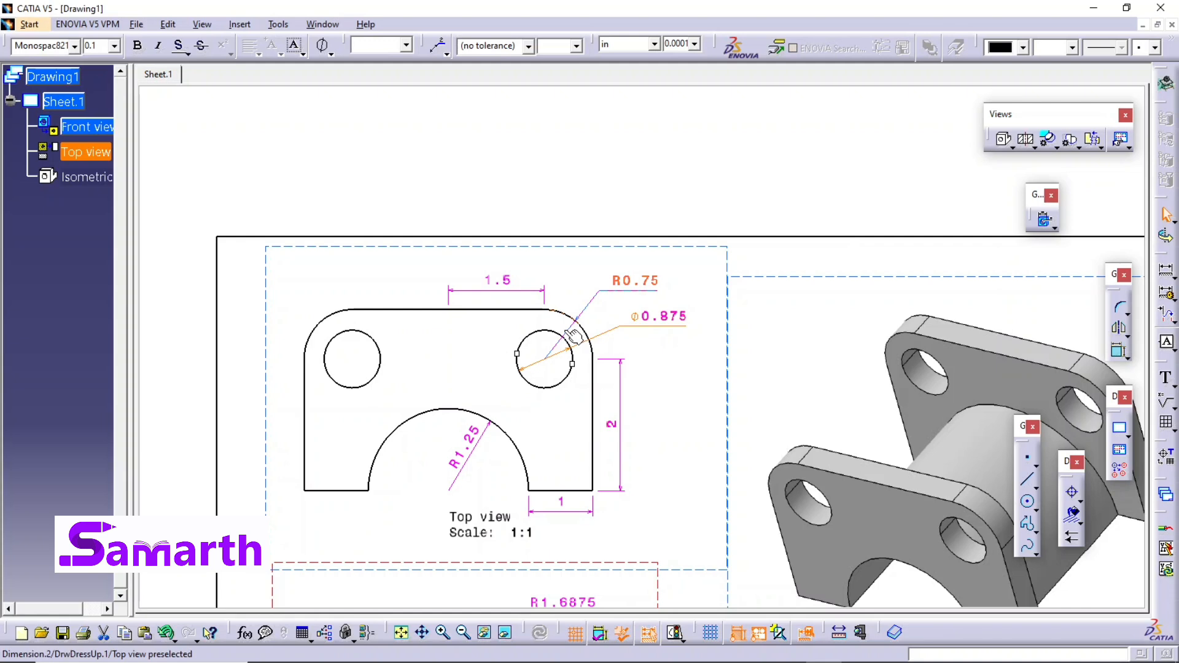
Replace the top view's 1.5 in dimension with a length dimension of the whole straight top edge, placed above the view
click(512, 290)
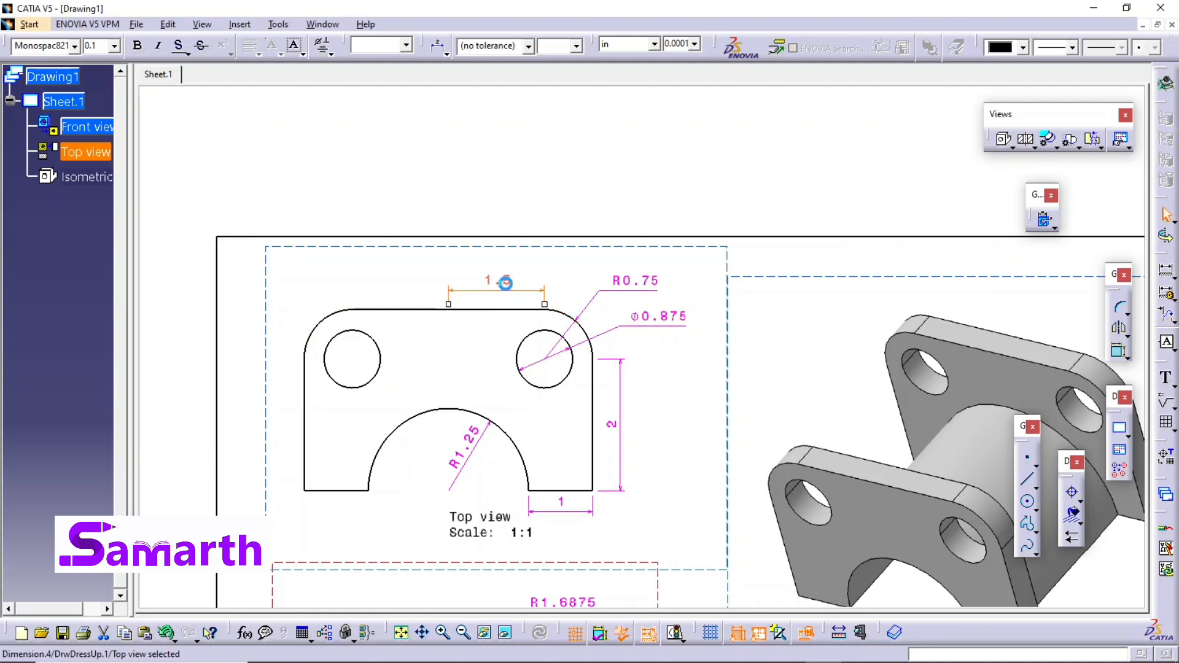
key(Delete)
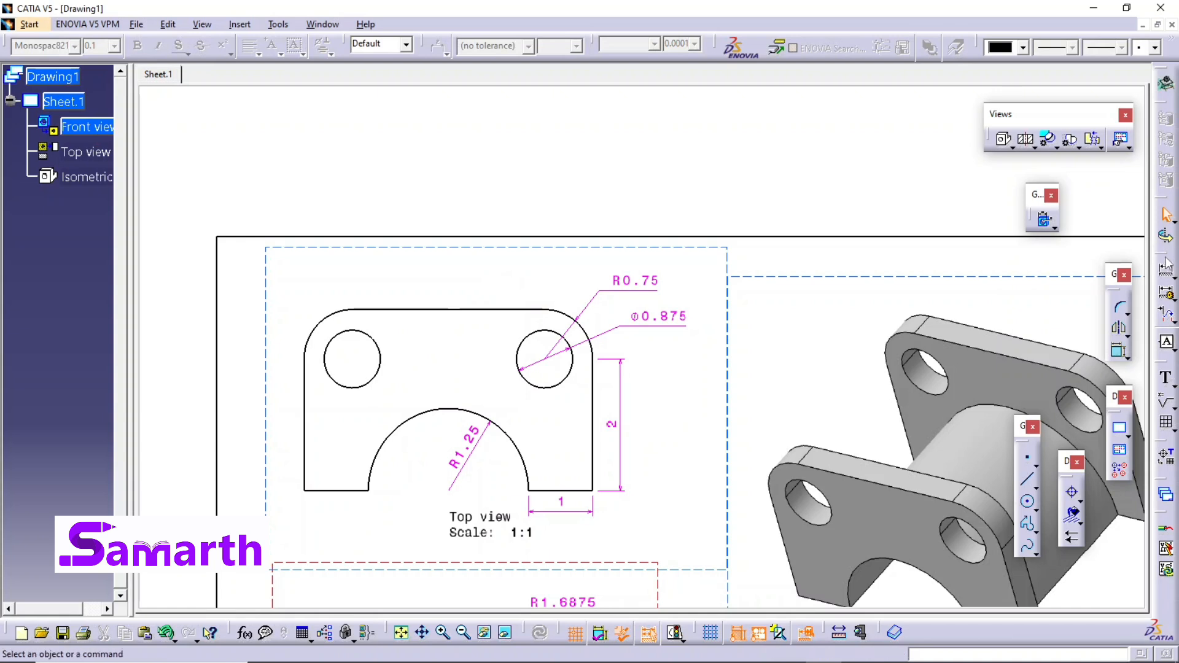
drag(1035, 209, 897, 137)
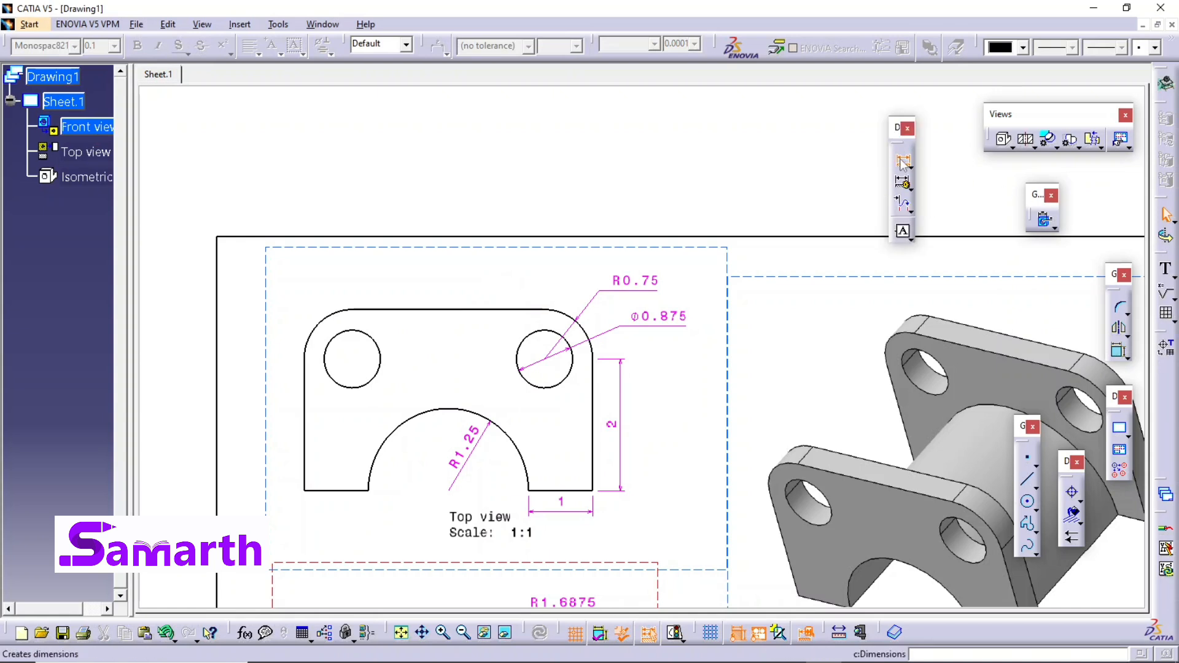
click(902, 161)
click(453, 309)
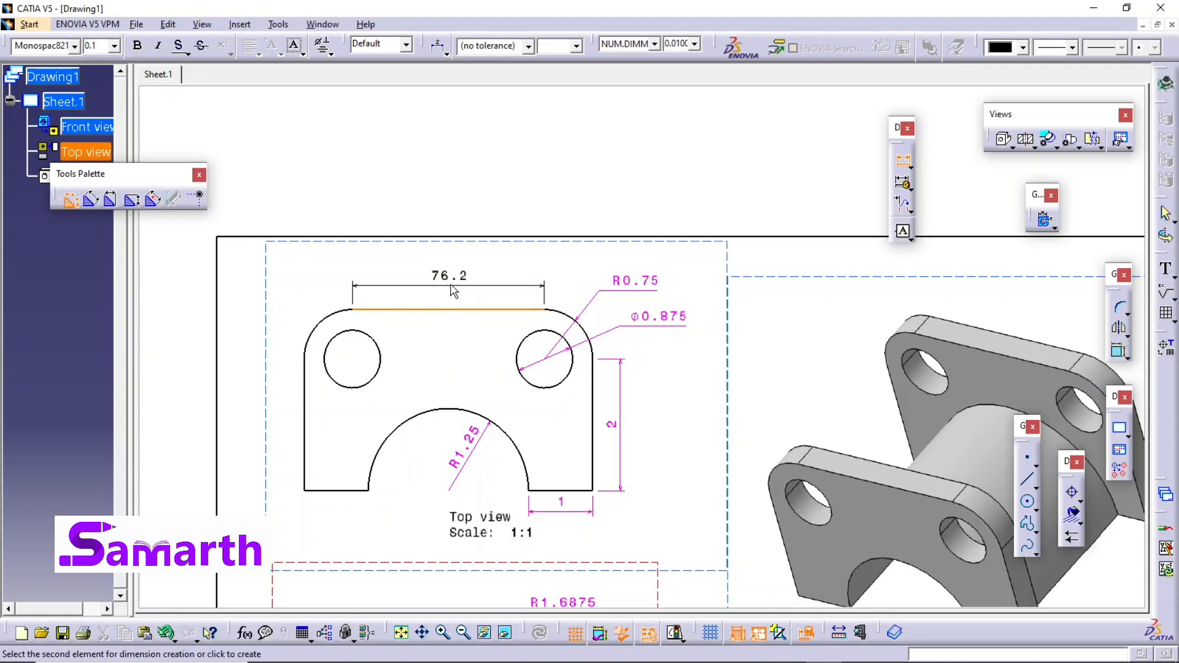
click(454, 291)
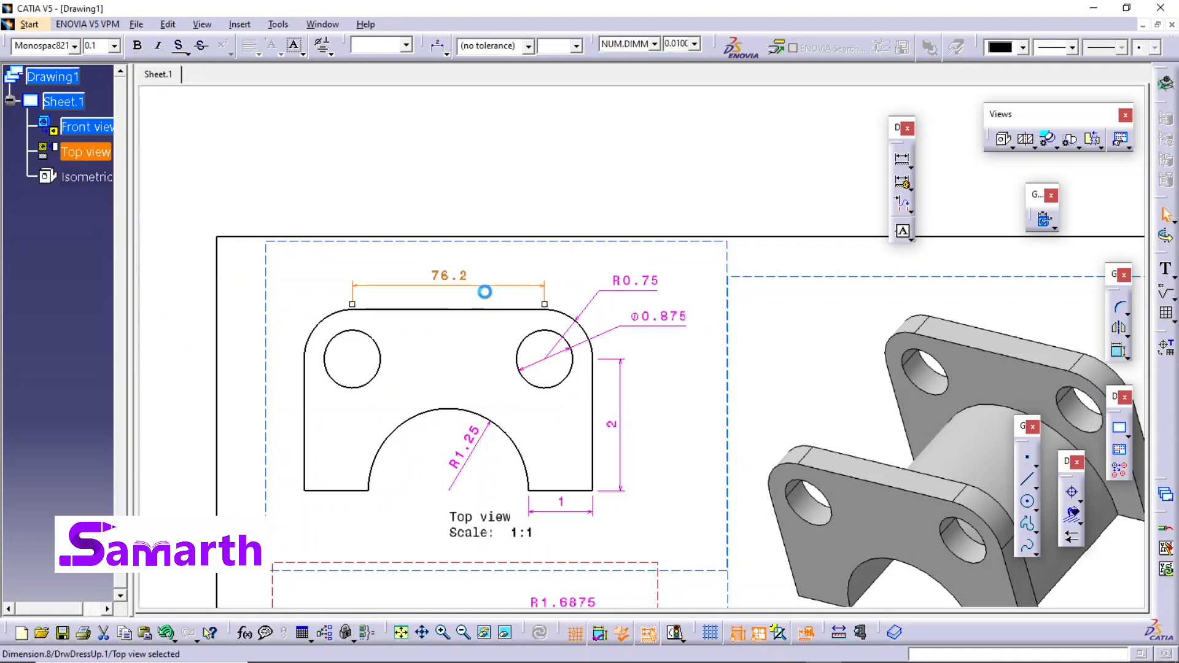
Set the new top edge dimension's unit to inches (in) and its colour to magenta
click(654, 44)
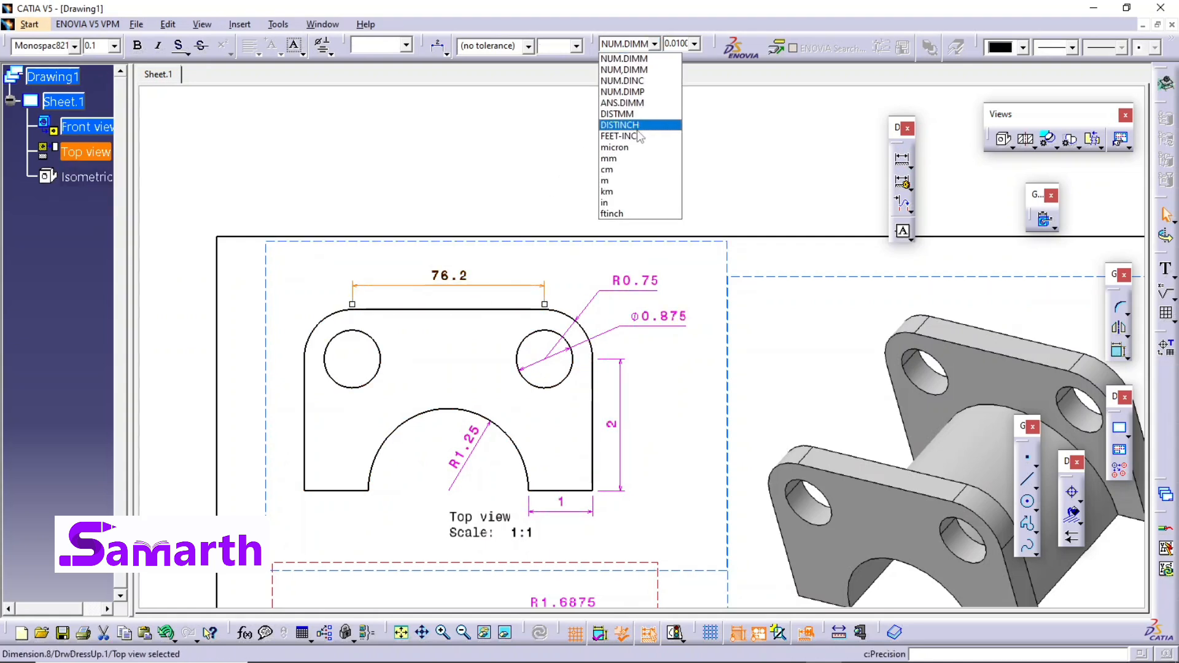
click(634, 203)
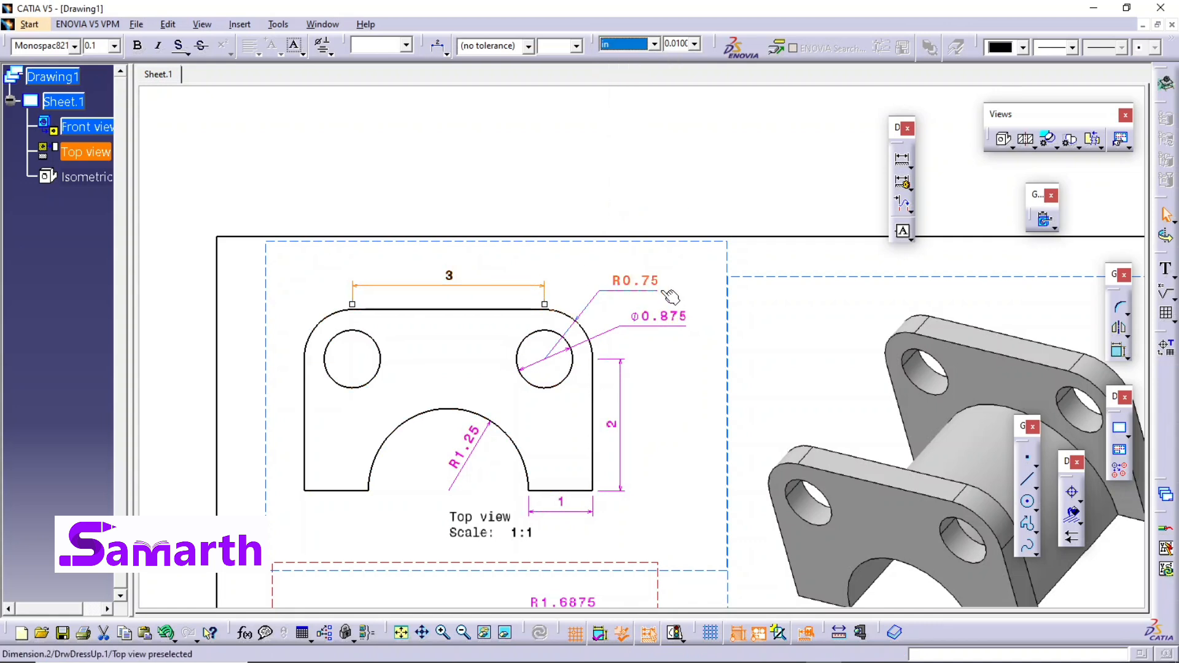
click(1023, 48)
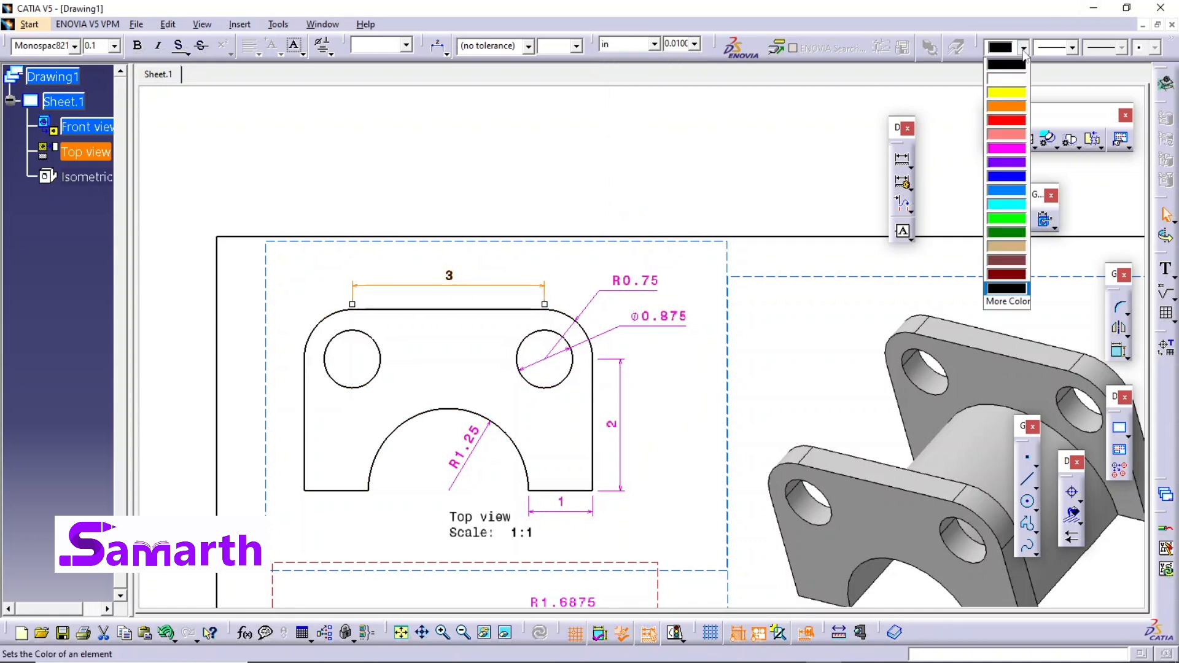
click(1010, 149)
click(674, 394)
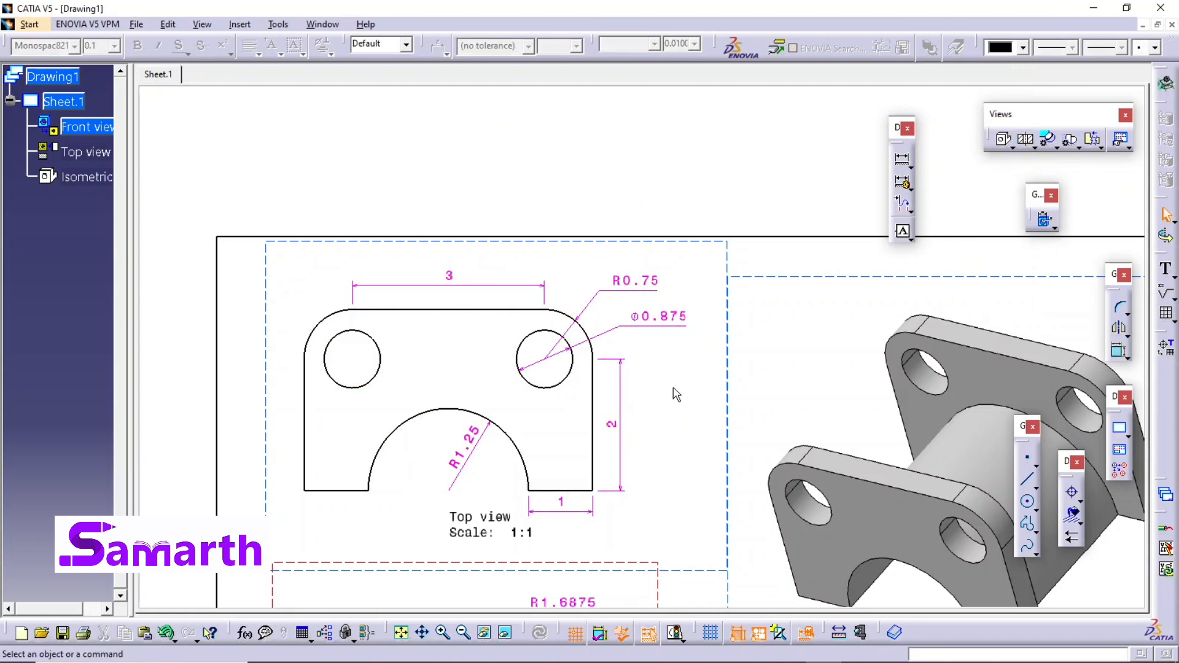
Add the text "X 4 holes" after the Ø0.875 dimension's main value and shift the dimension text slightly closer to the top view
right_click(671, 320)
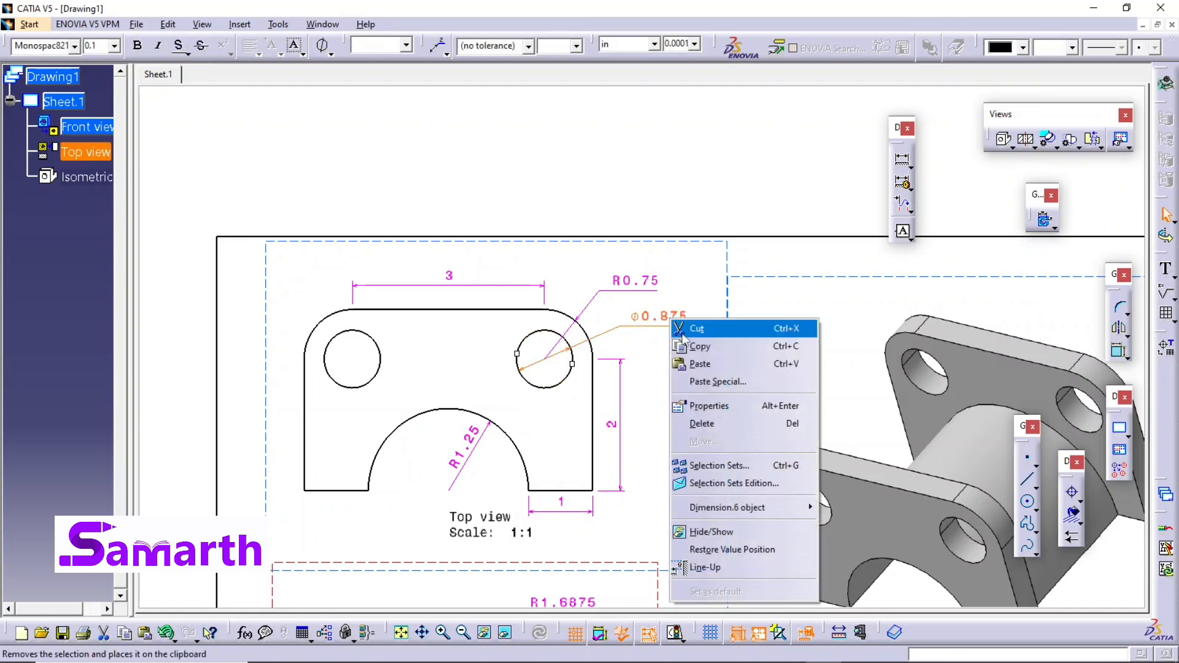
click(693, 405)
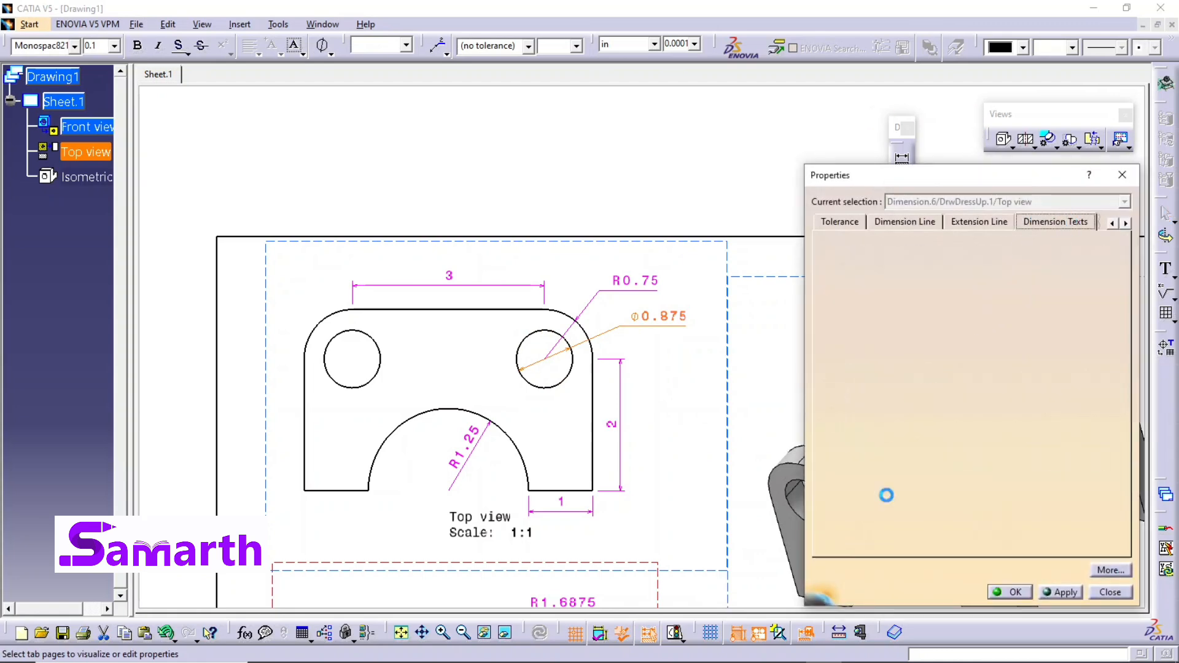
click(1037, 337)
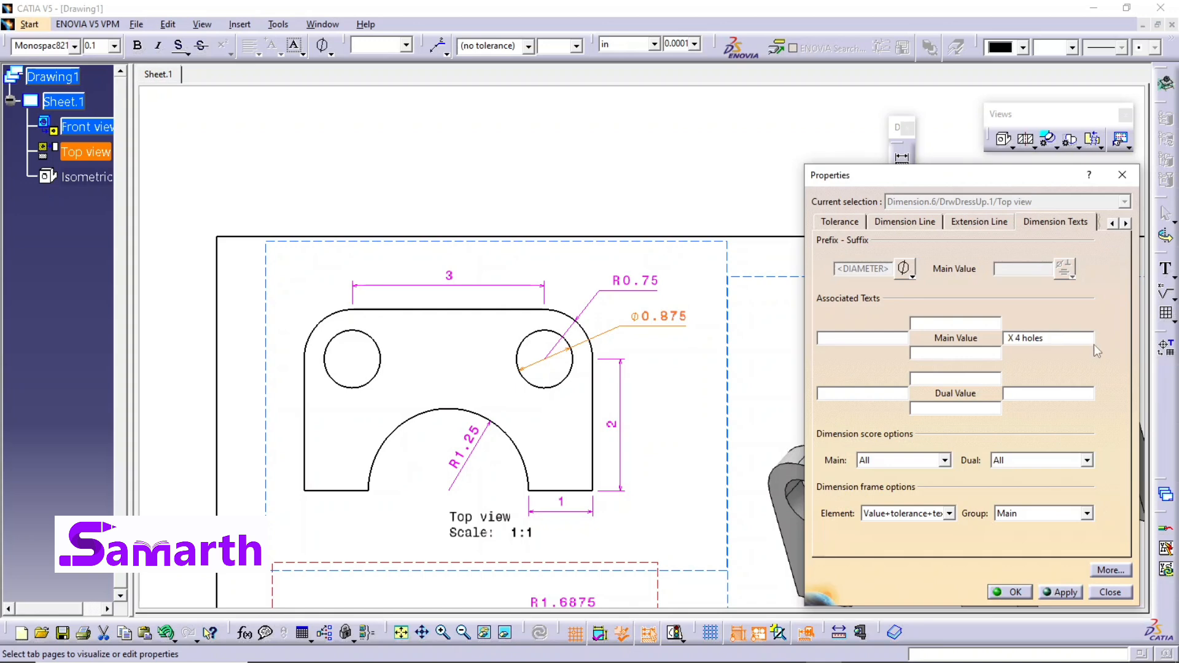
click(1007, 591)
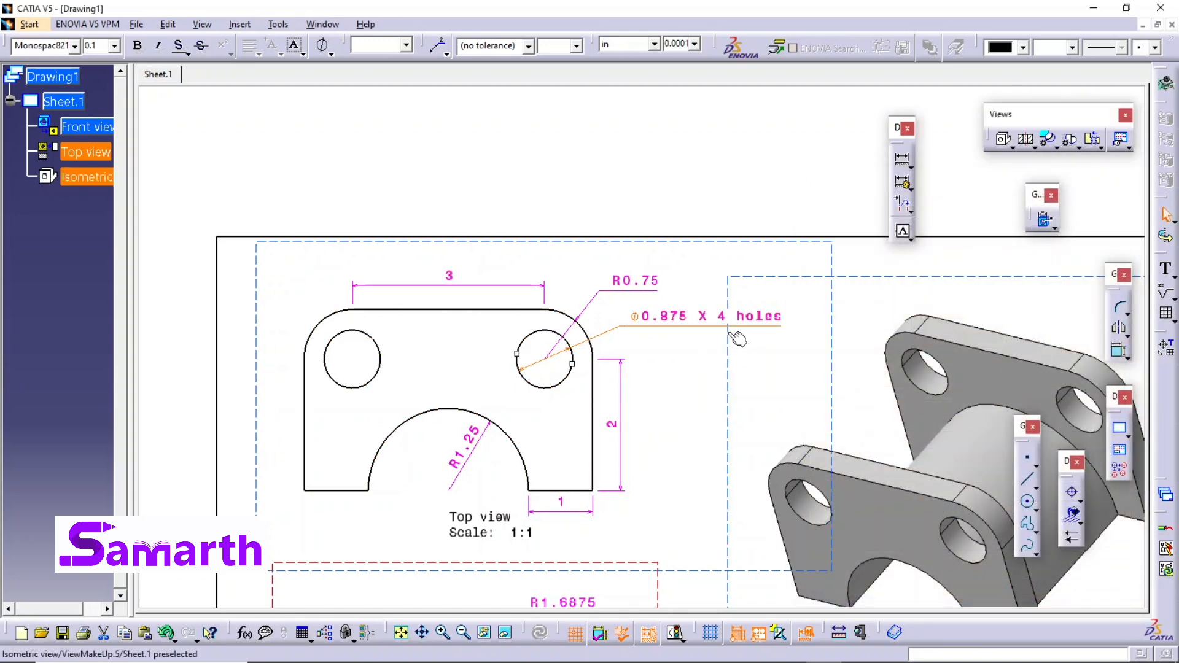
drag(674, 326, 602, 326)
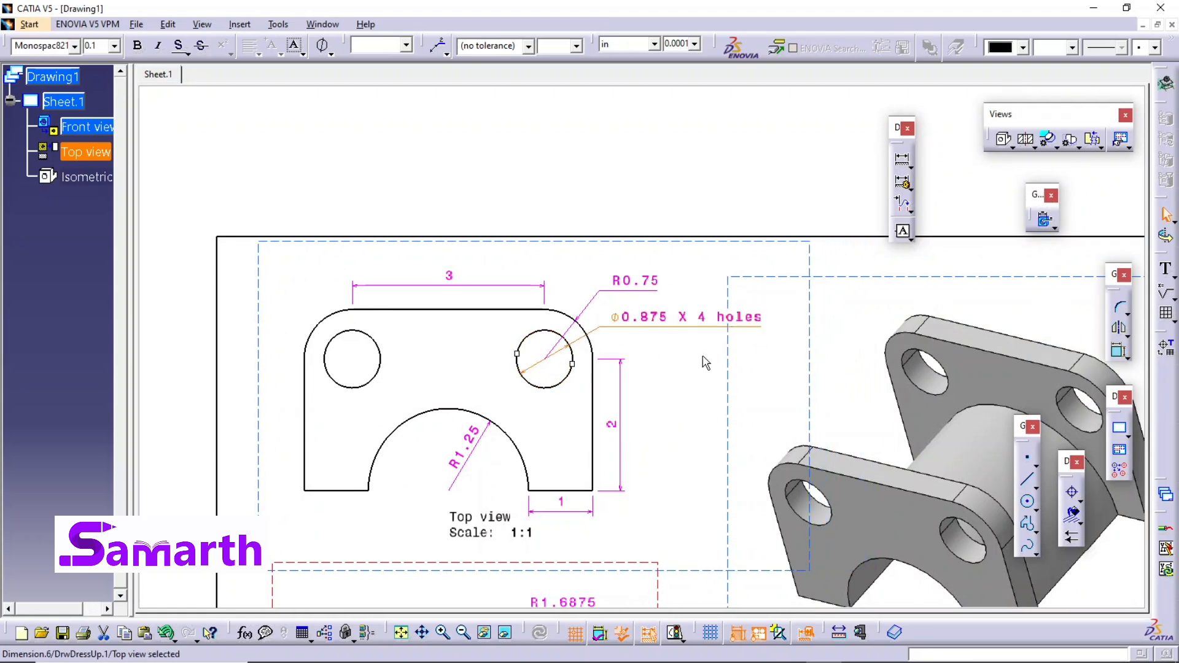
Replace the front view's 1.875 dimension with an overall height dimension between its top and bottom edges, placed beside the outer flange ends
scroll(735, 359, down, 1)
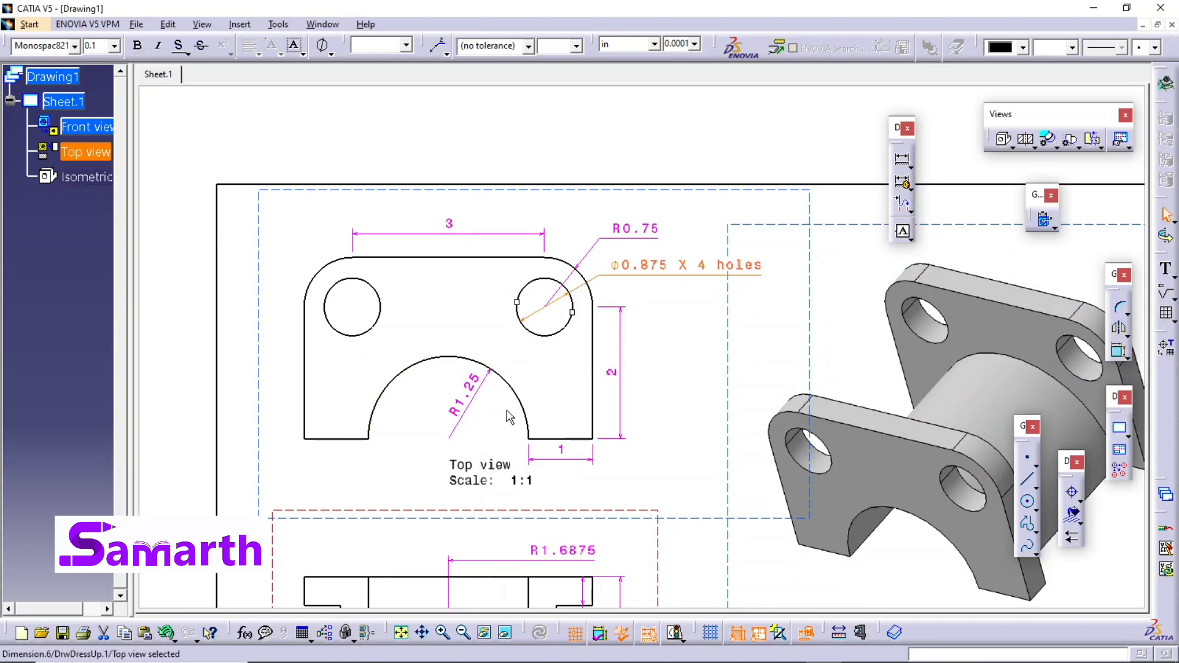
scroll(515, 405, down, 2)
scroll(570, 393, down, 3)
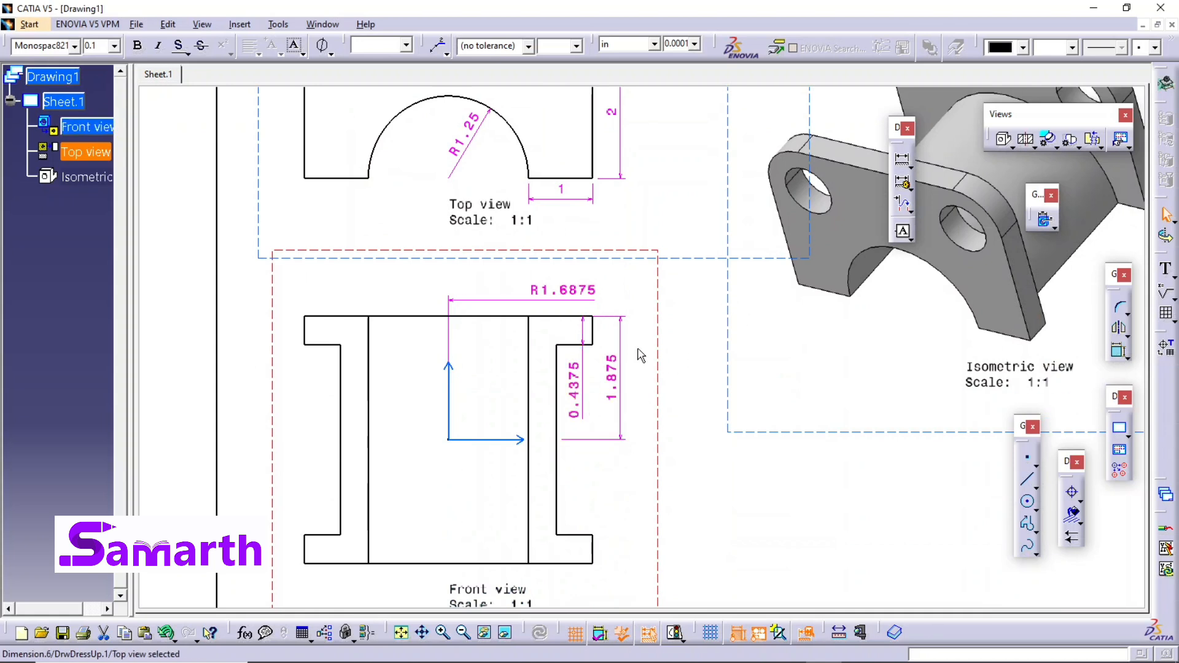
click(621, 384)
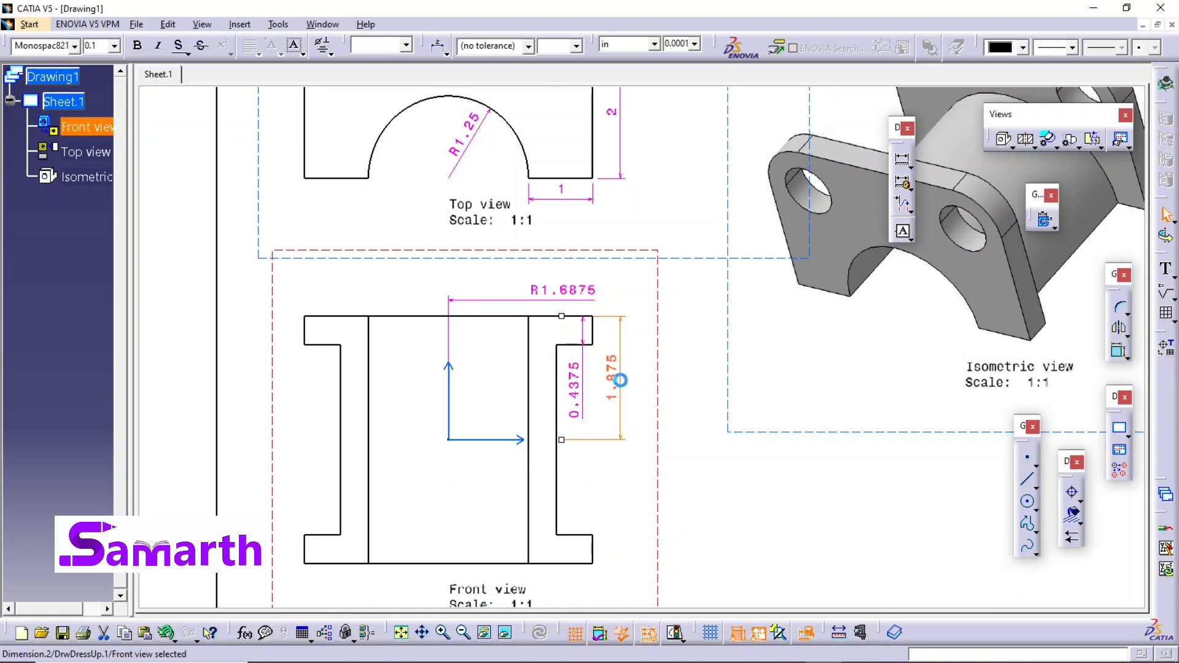
key(Delete)
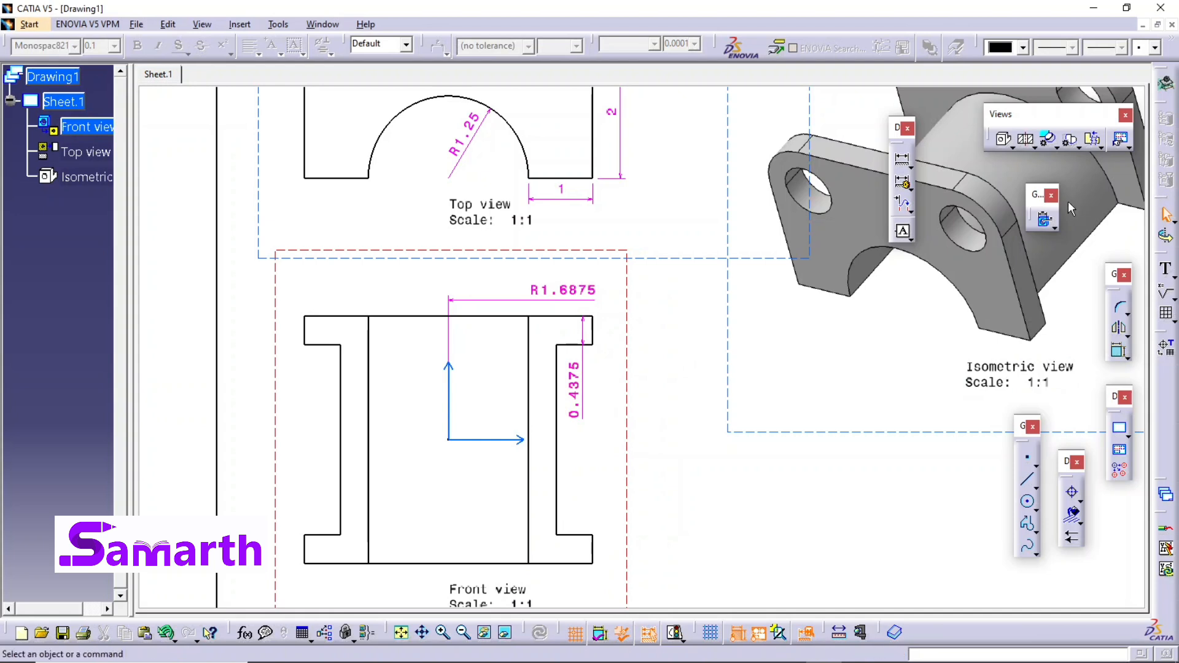
click(903, 161)
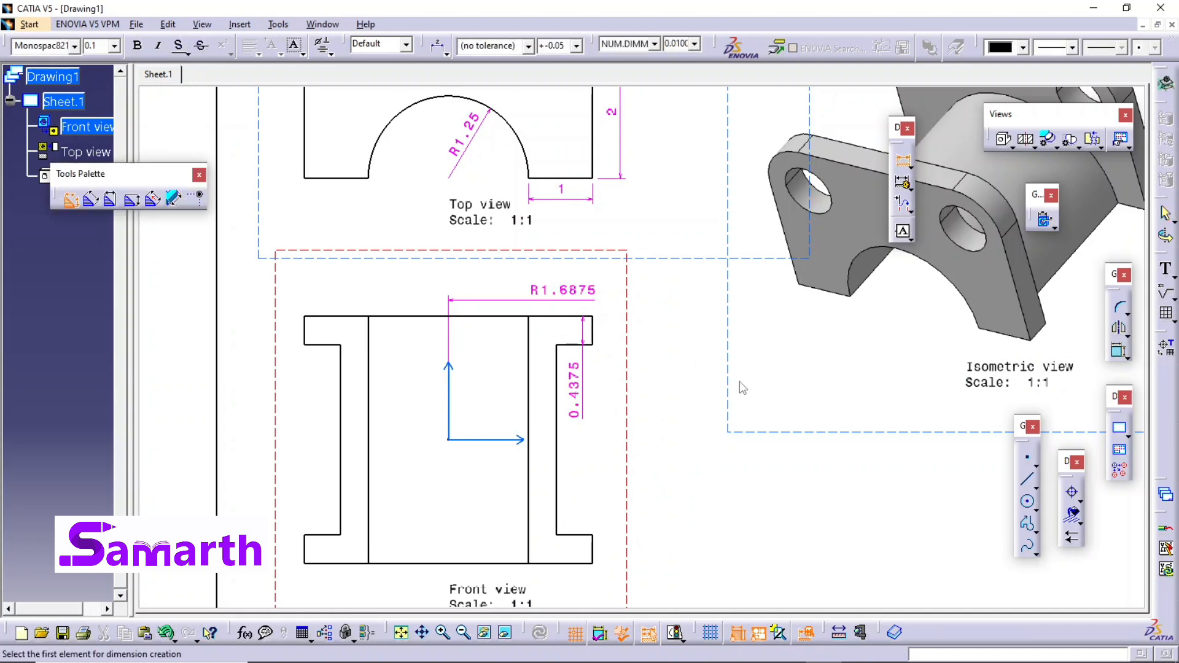
click(556, 317)
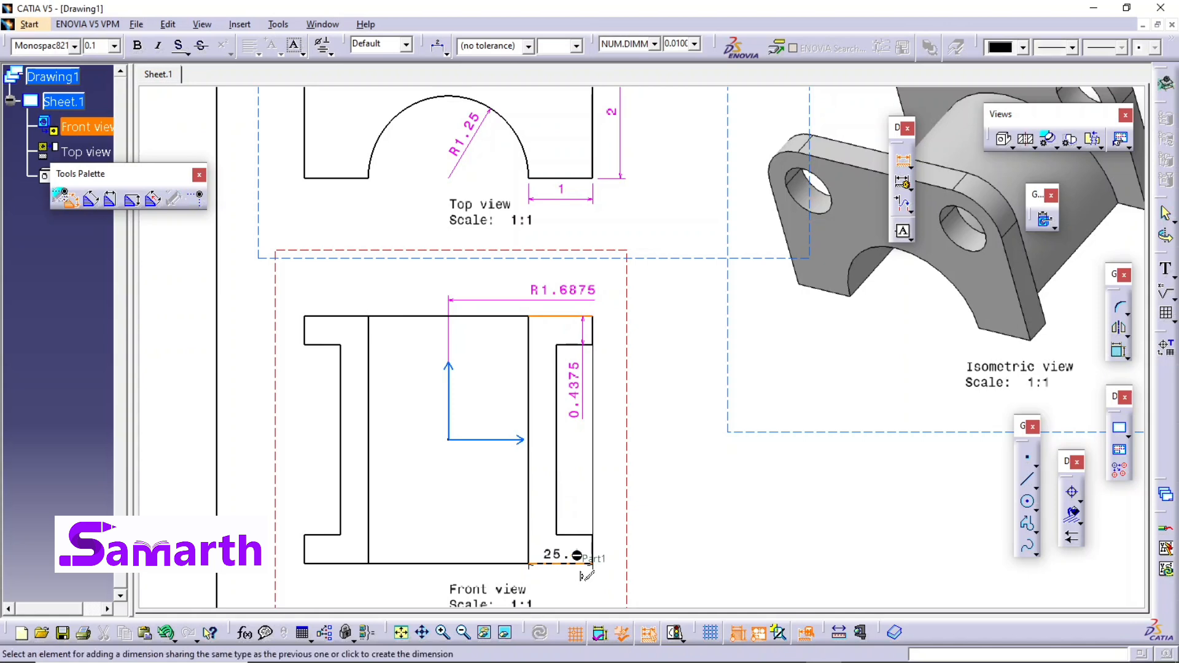
click(622, 446)
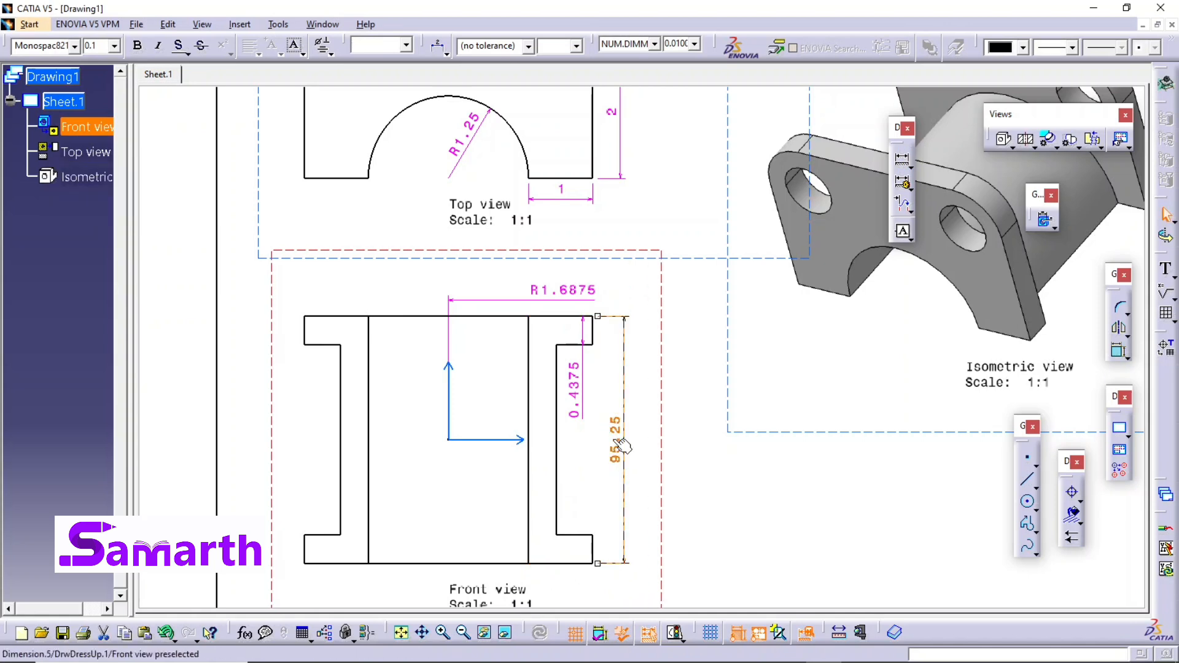
Set the front view's overall height dimension to inches (in) with a precision of 0.00010
click(655, 43)
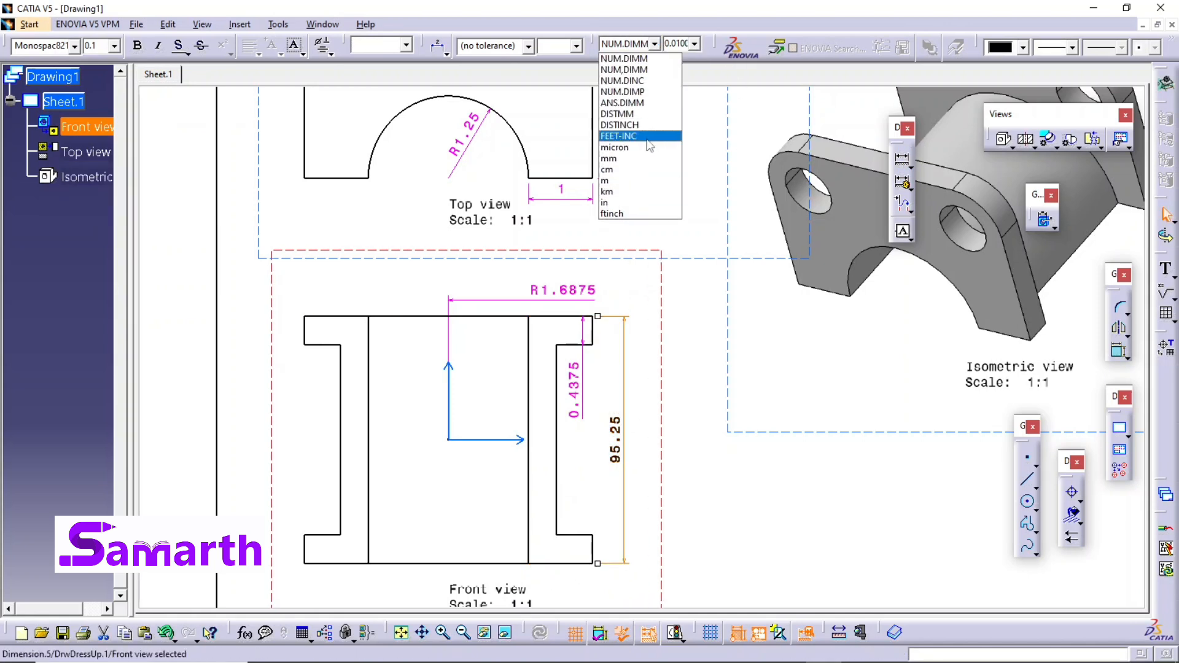
click(644, 202)
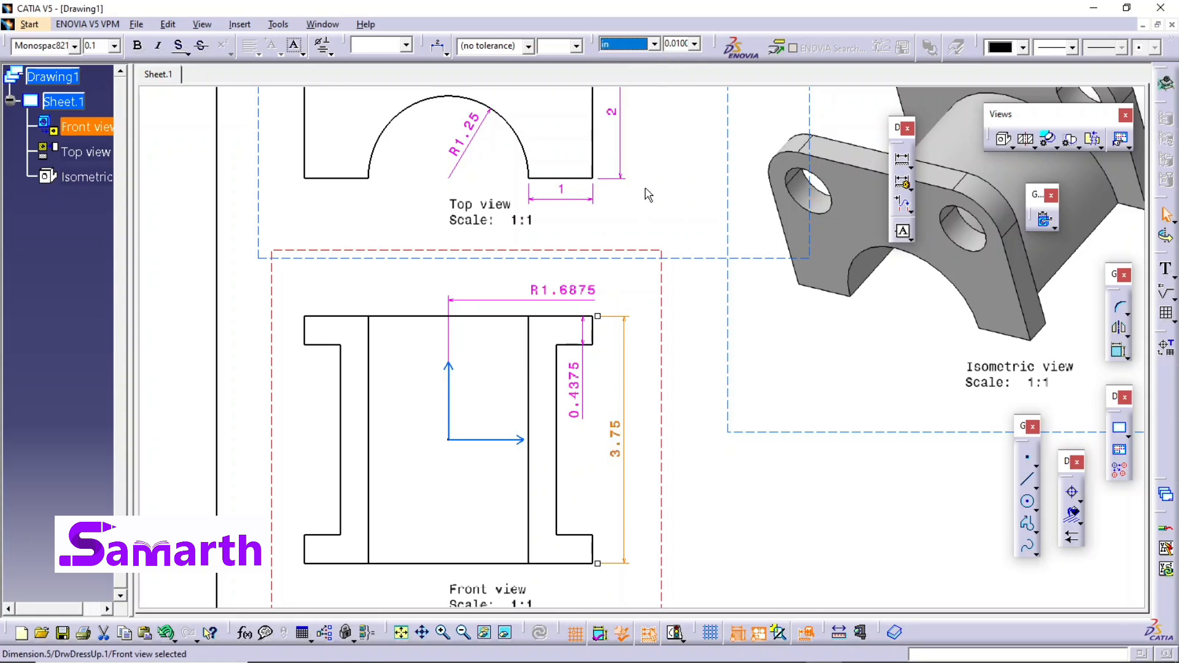
click(695, 44)
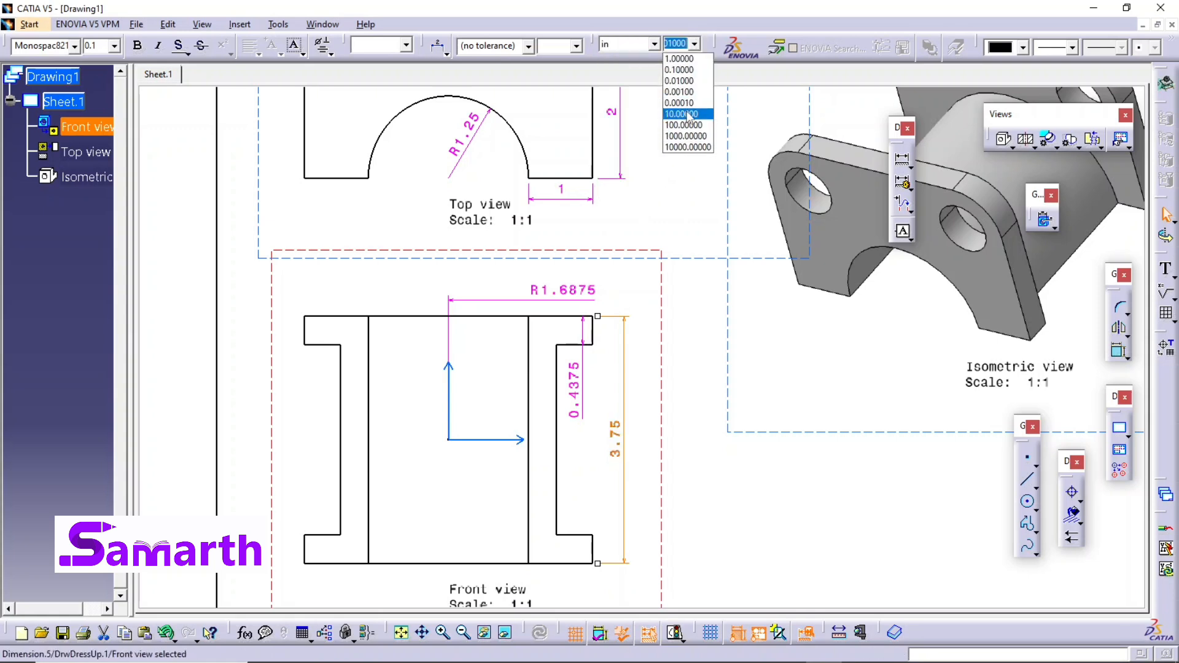
click(683, 103)
click(658, 425)
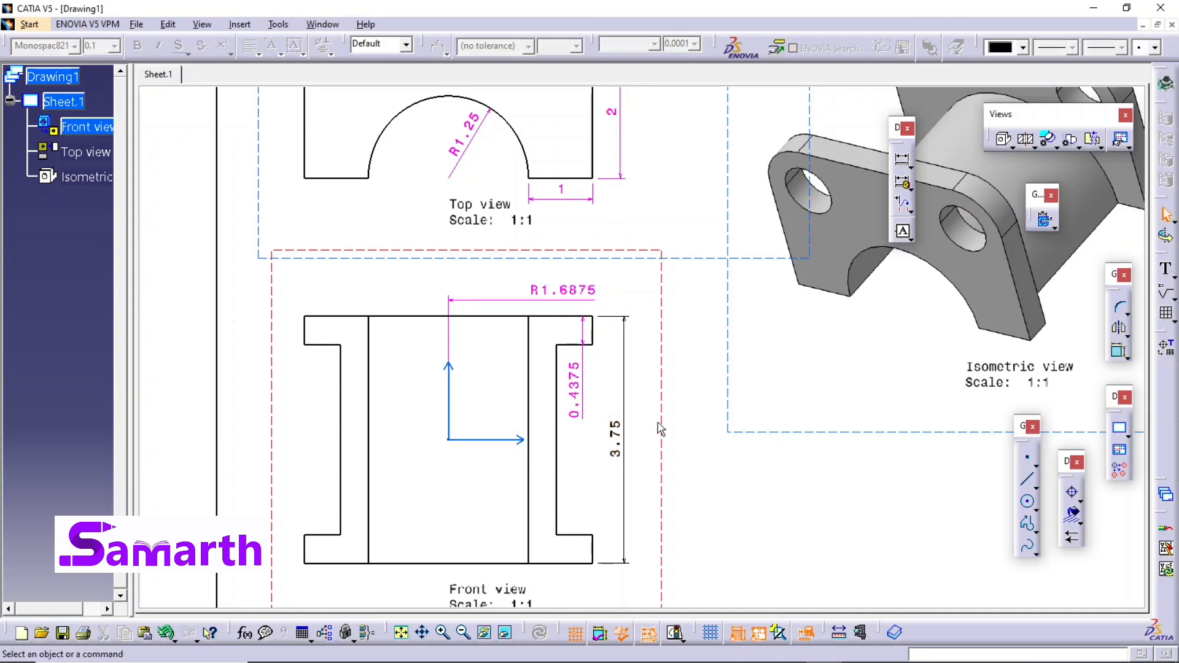
Move the front view's overall height dimension slightly closer to the outline and colour it magenta
drag(623, 418, 616, 415)
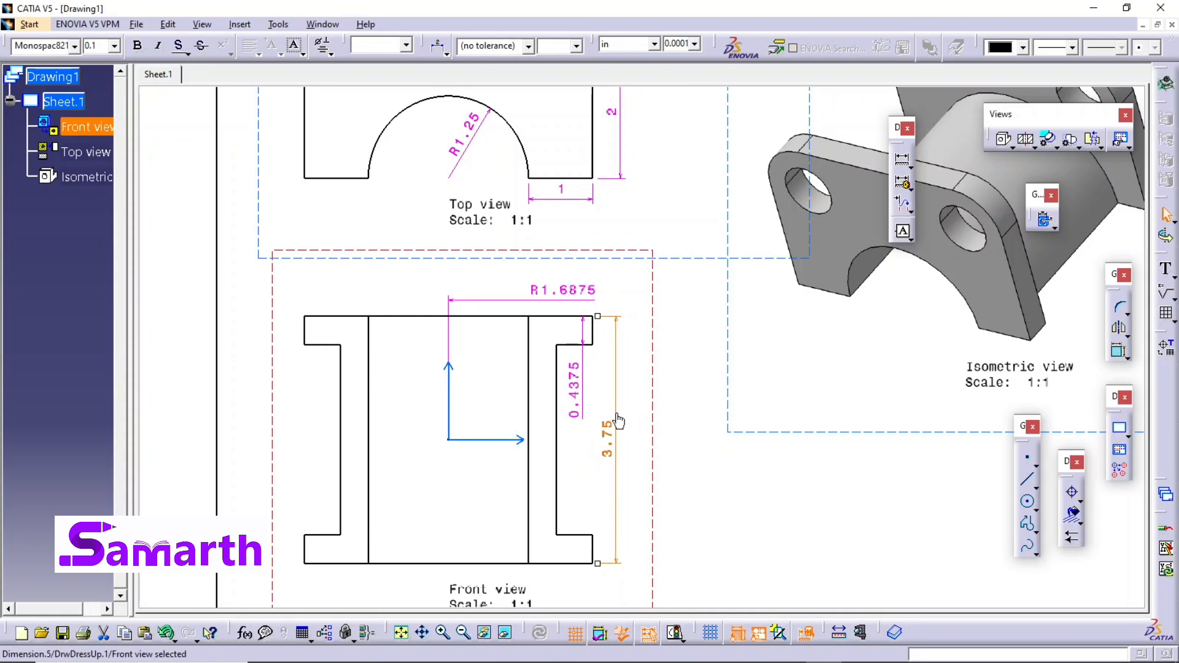
click(1022, 47)
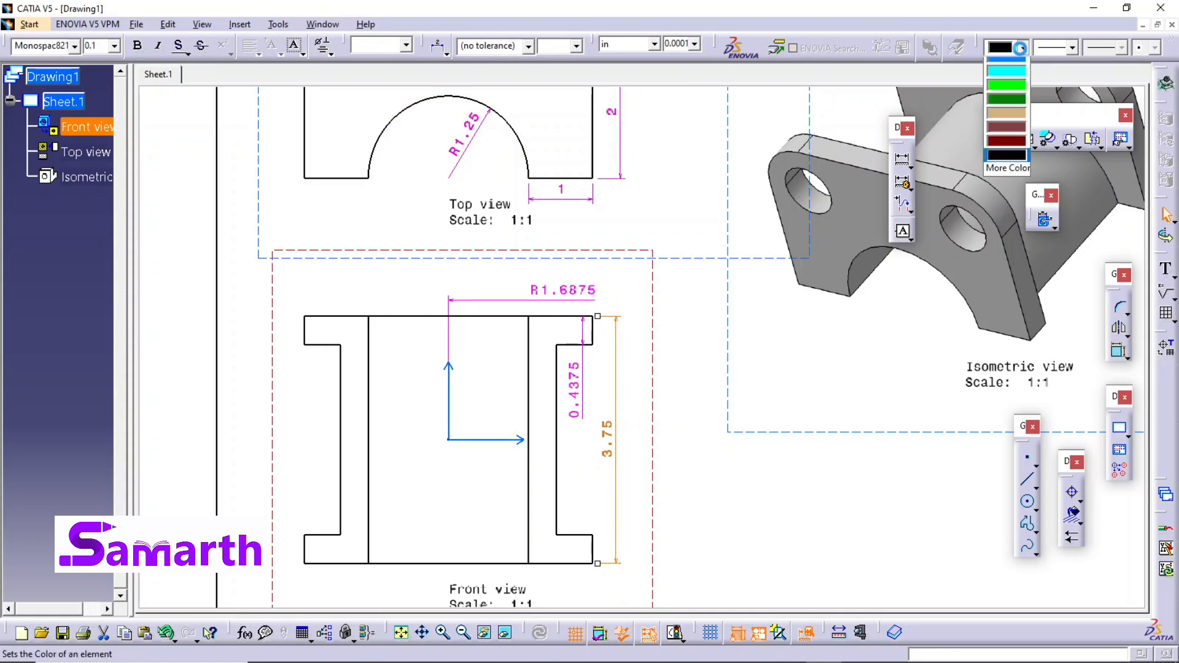
click(1006, 148)
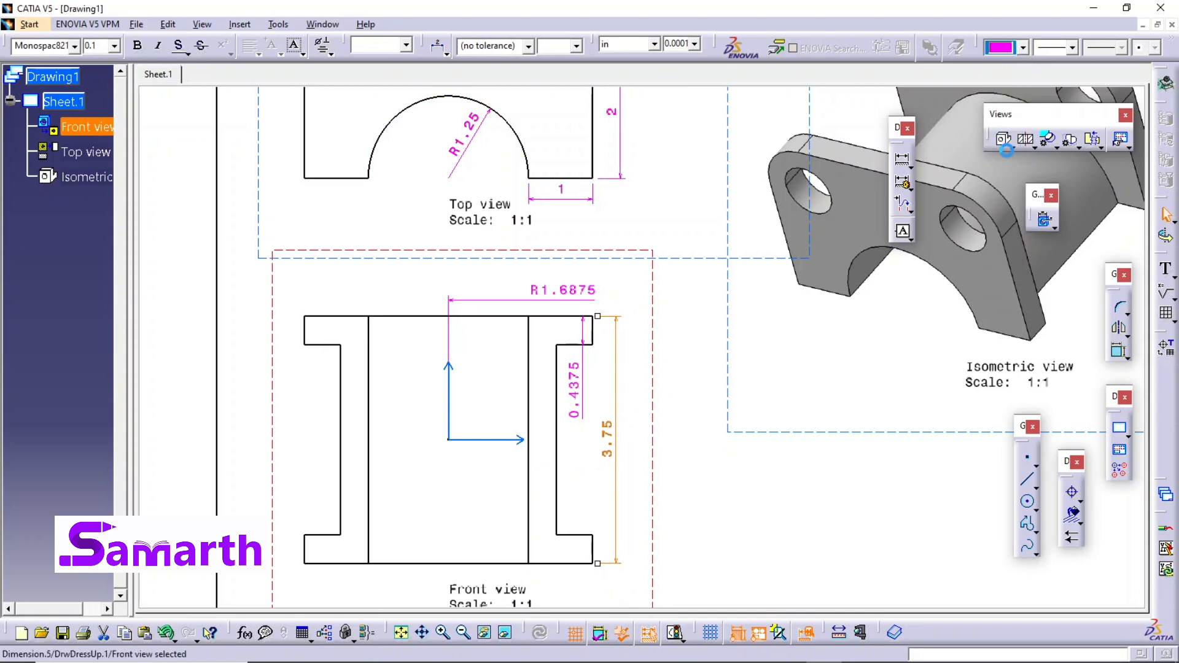
click(642, 501)
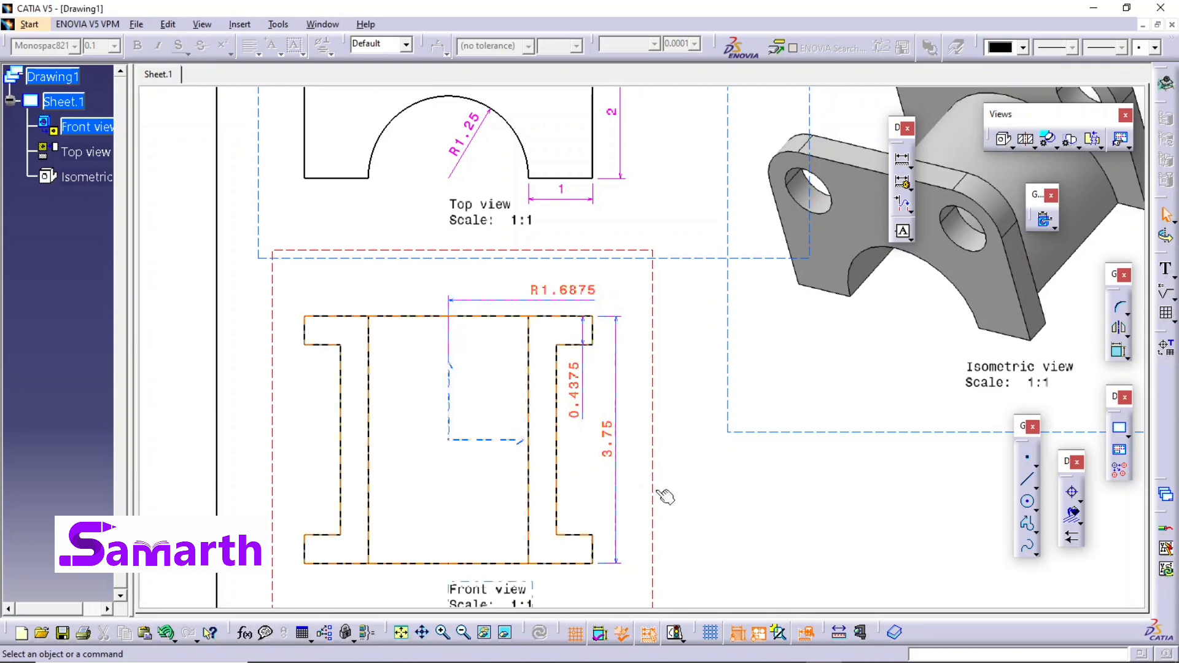
Move the front view's 0.4375 flange dimension outside the outline and shift the overall height dimension further out
drag(588, 397, 608, 396)
drag(616, 473, 635, 469)
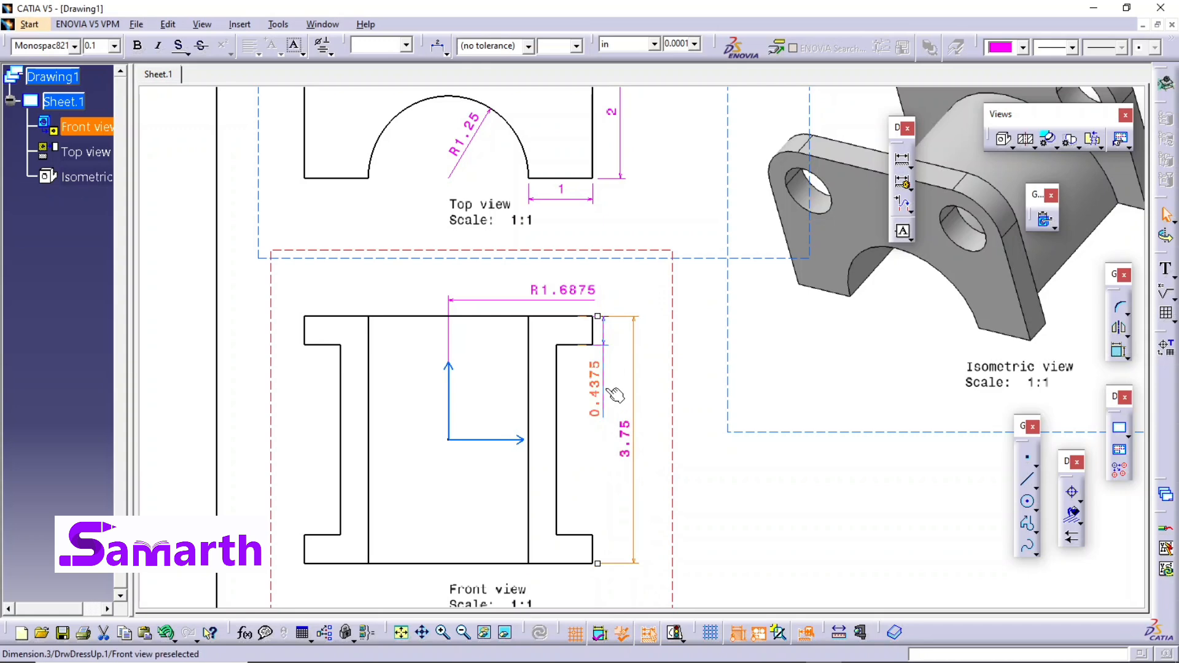
drag(602, 385, 613, 392)
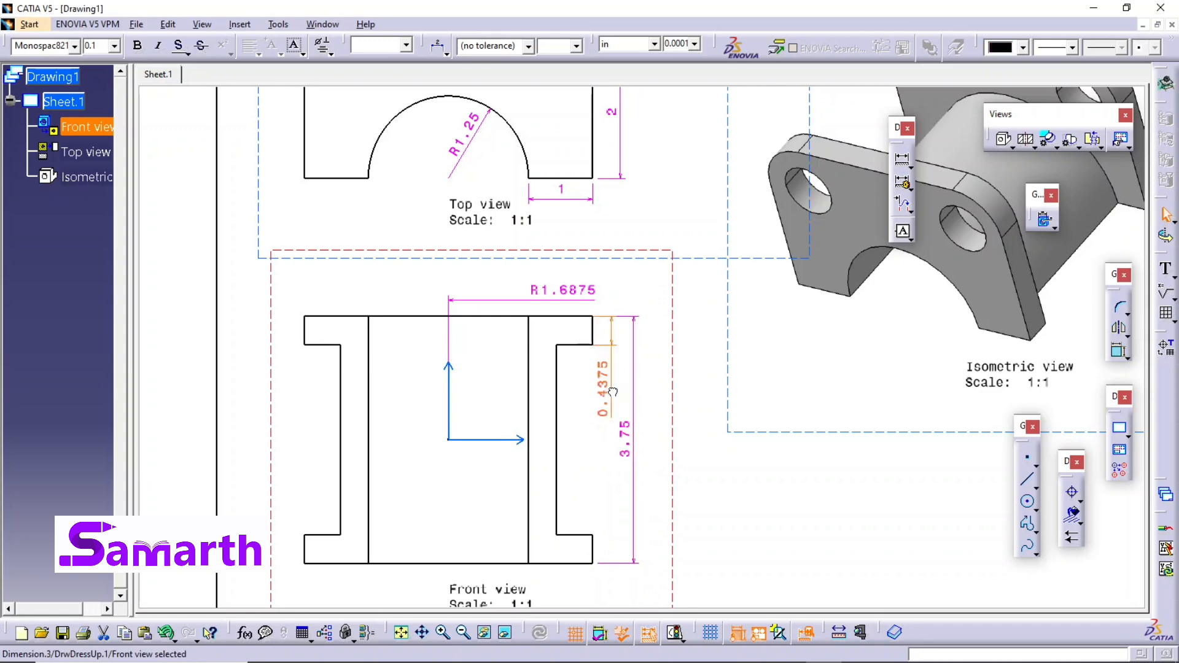
click(652, 450)
Turn on hidden lines, center lines and axes for the top view and turn off its fillet display
scroll(696, 425, up, 1)
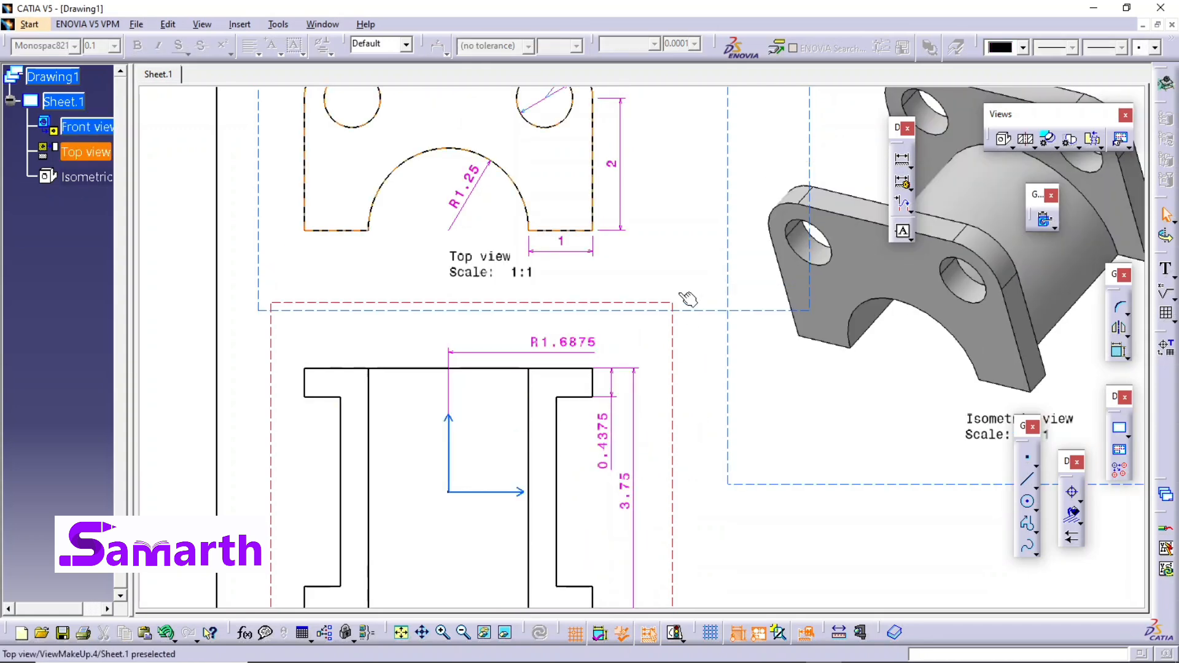
scroll(688, 300, up, 1)
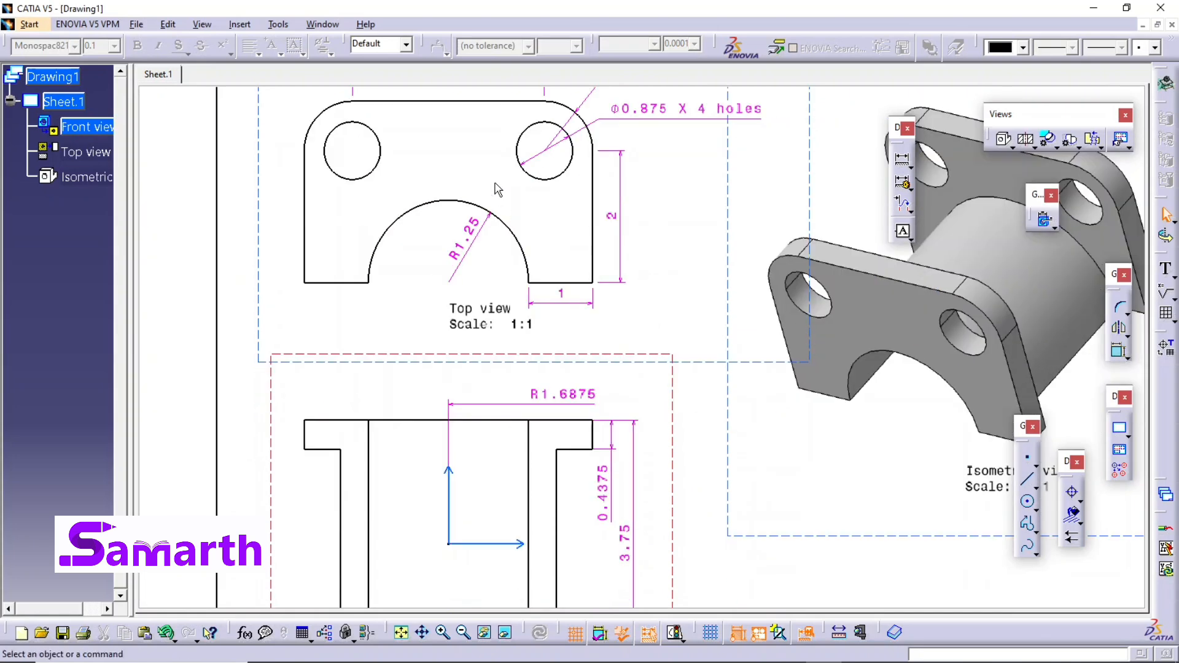
scroll(466, 191, up, 1)
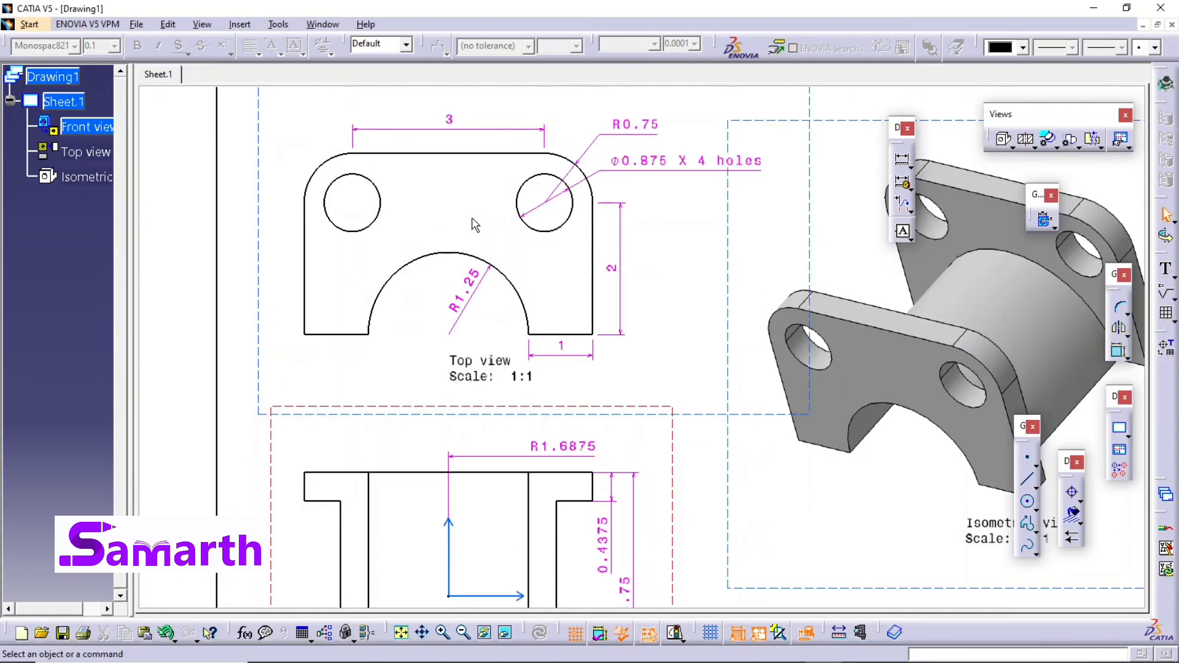
right_click(701, 411)
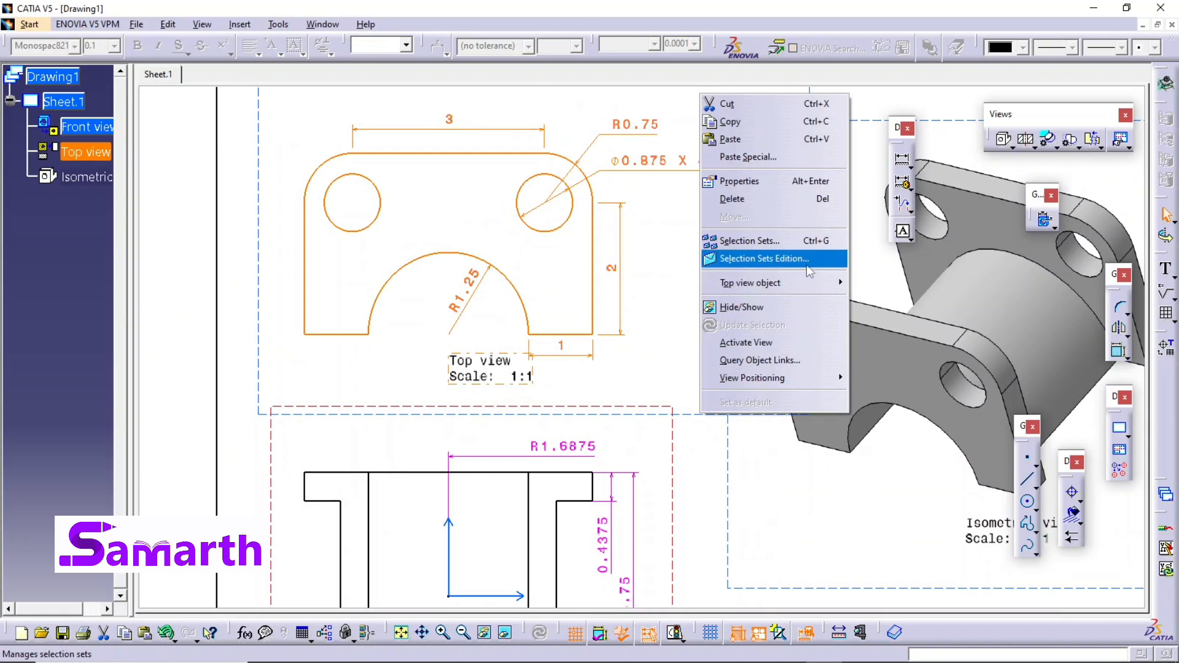
click(792, 183)
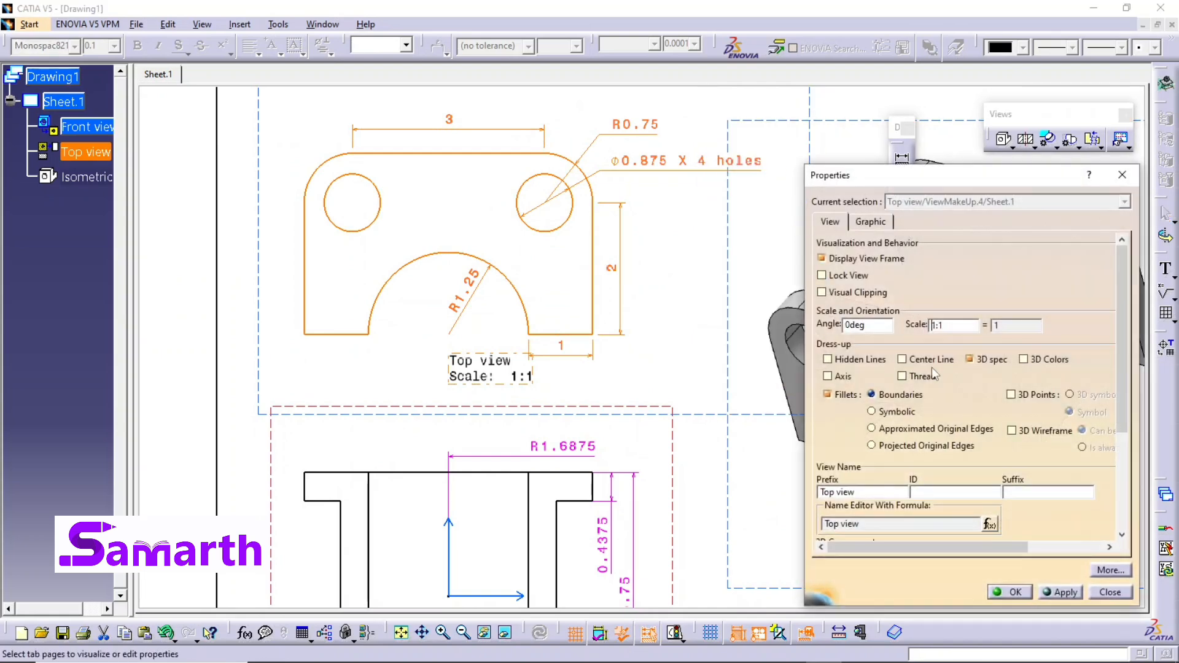
click(836, 362)
click(924, 361)
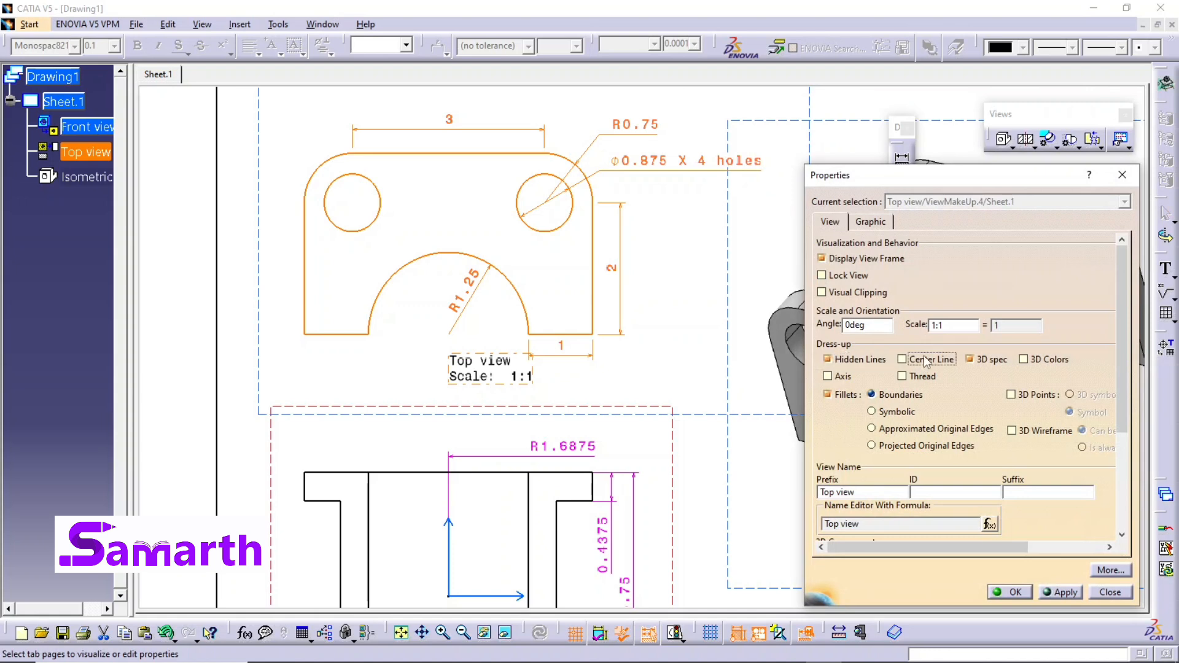
click(837, 377)
click(842, 394)
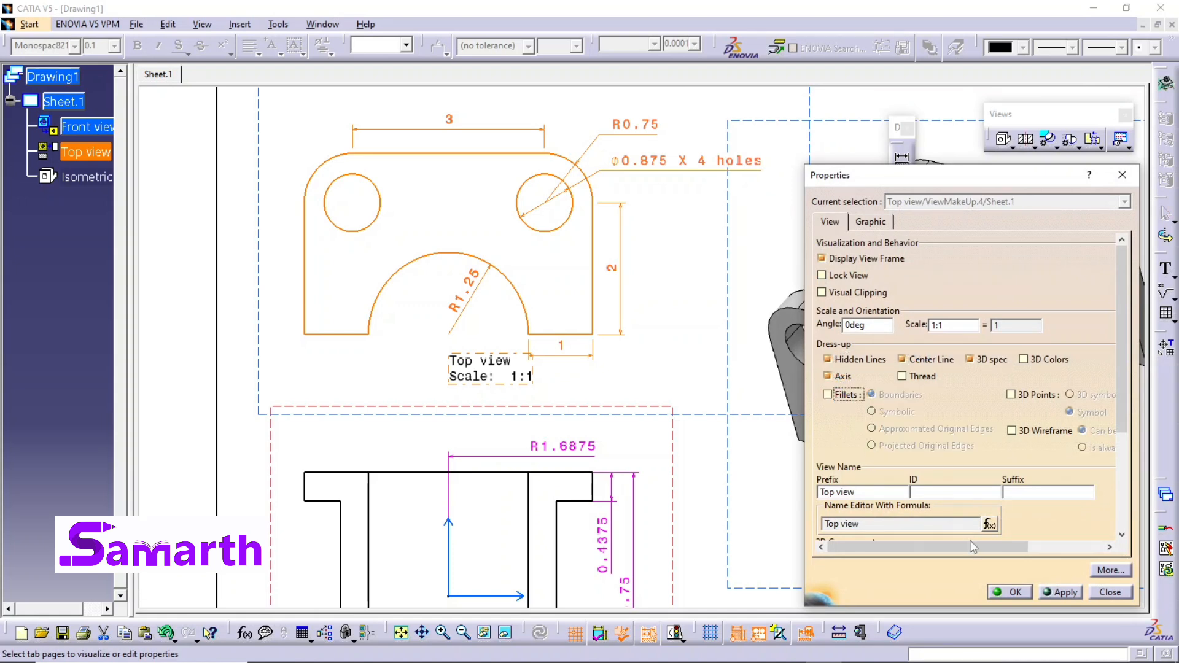
click(997, 593)
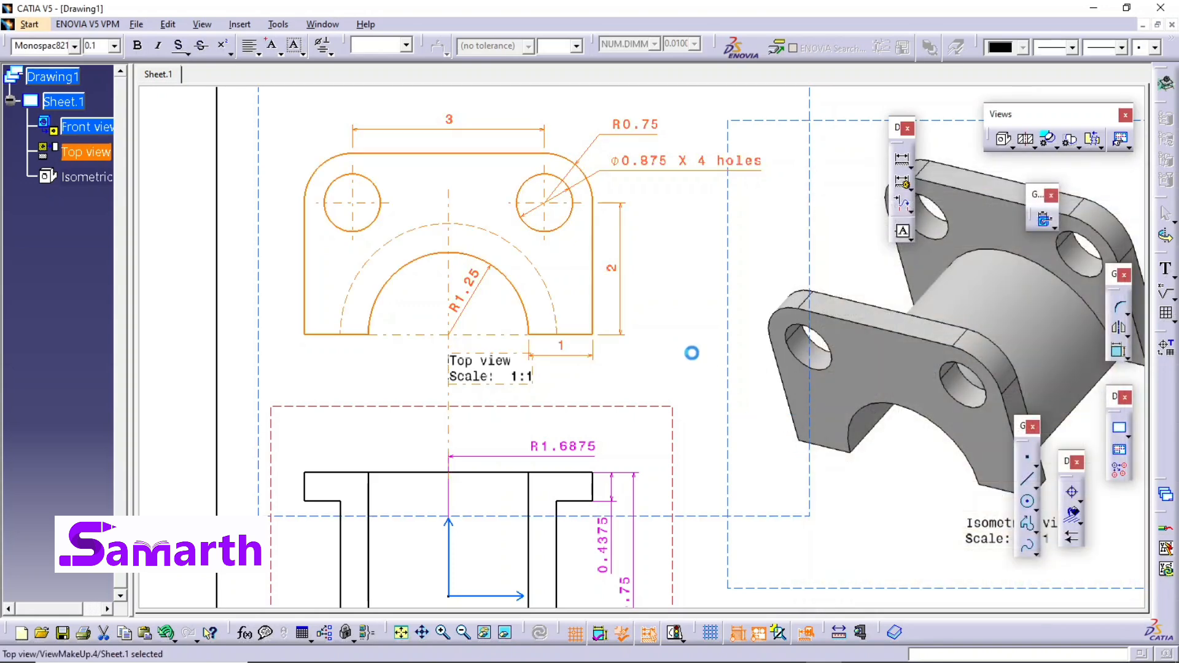
Turn on hidden lines, center lines and axes for the front view and turn off its fillet display
scroll(688, 367, down, 3)
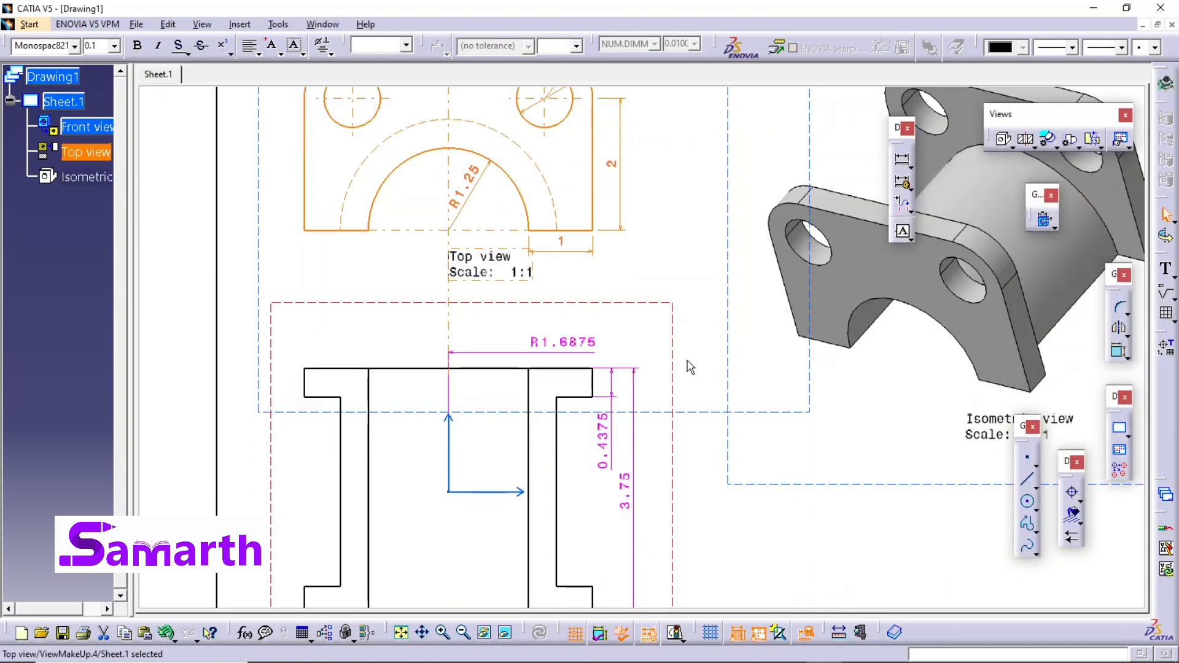
click(674, 454)
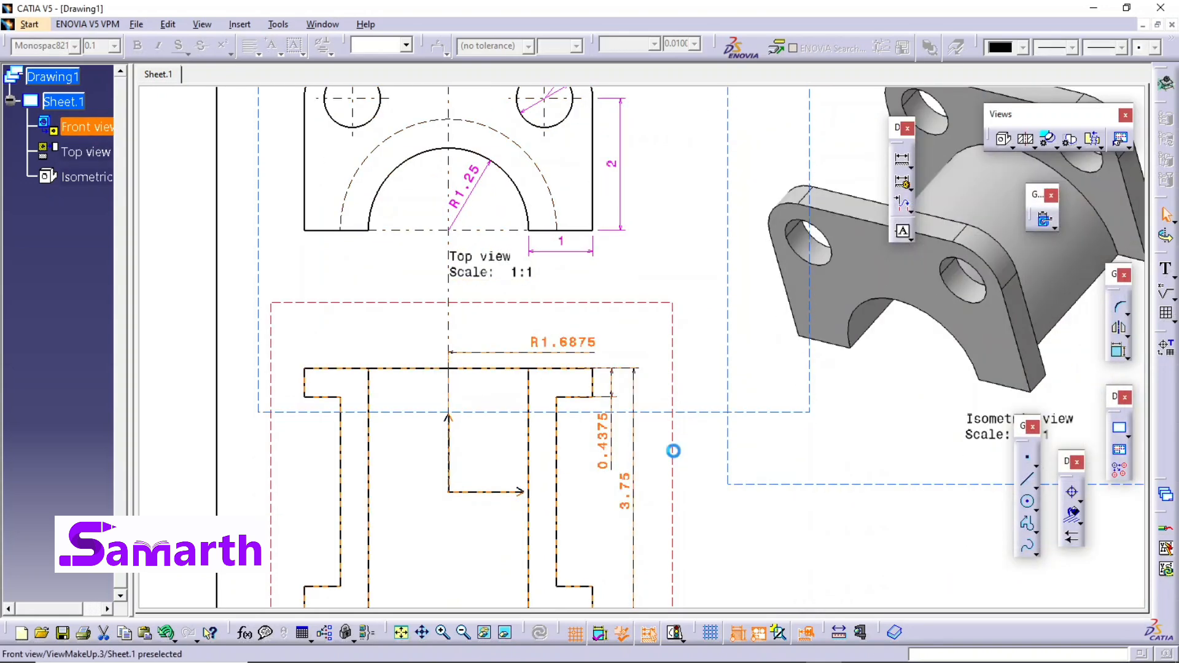
right_click(673, 453)
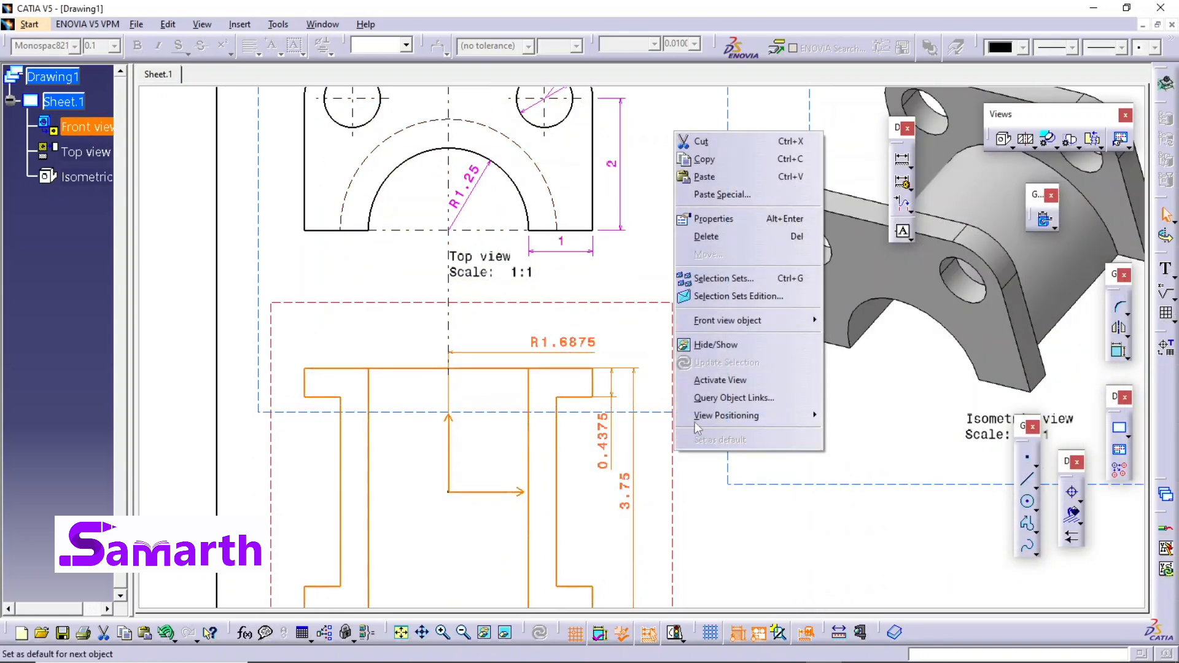
click(737, 223)
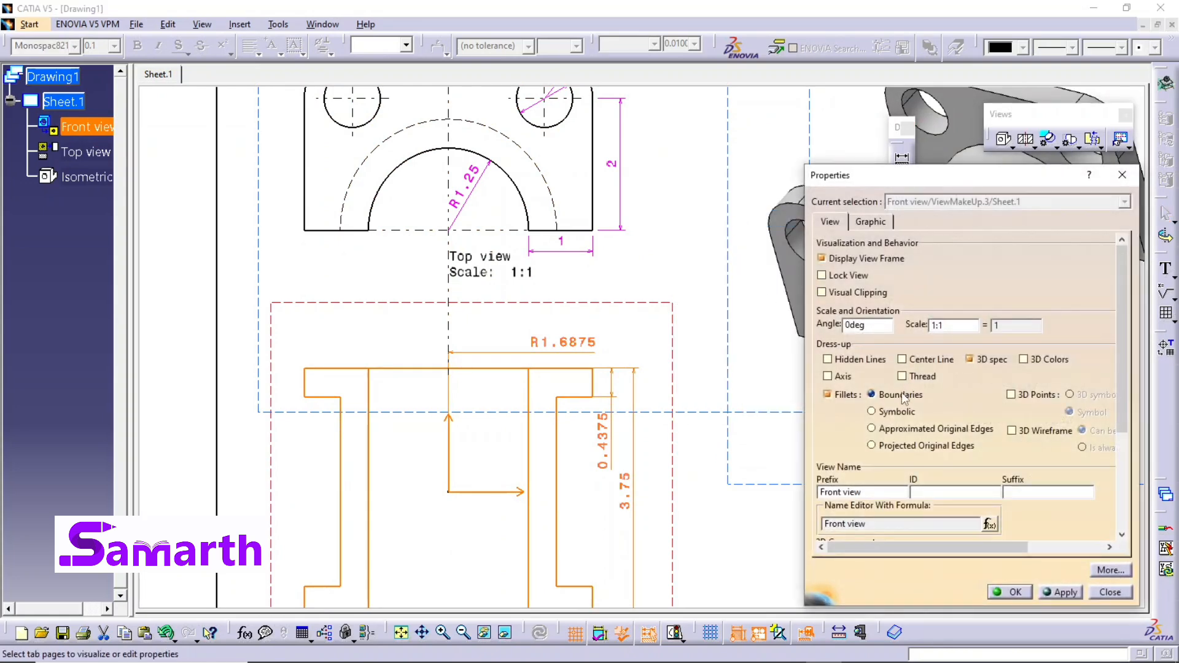
click(828, 359)
click(906, 361)
click(842, 377)
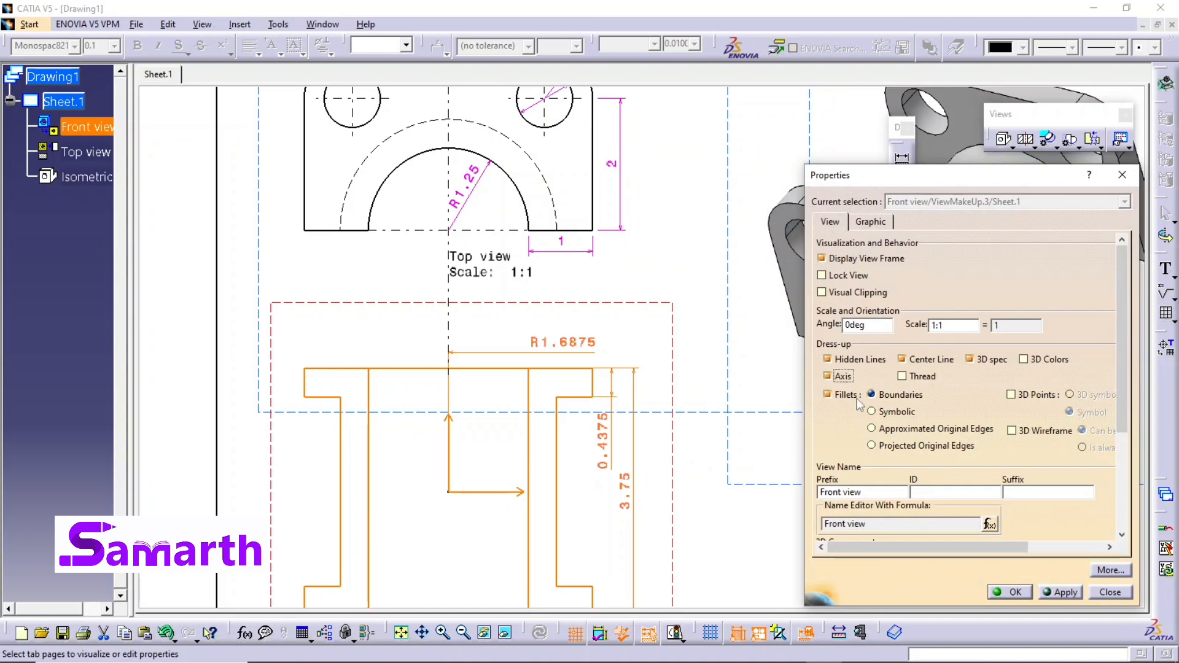
click(827, 394)
click(1013, 592)
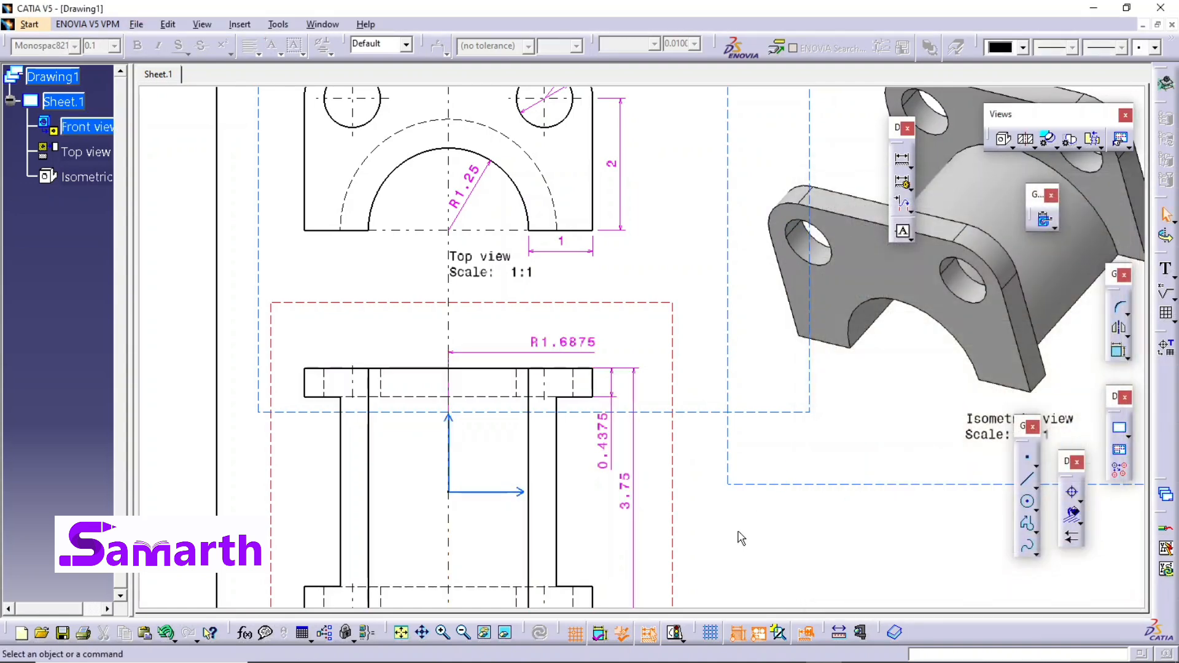
Delete the 1-inch horizontal dimension below the right foot of the top view
scroll(741, 538, down, 3)
scroll(707, 466, up, 1)
ctrl+scroll(686, 419, down, 1)
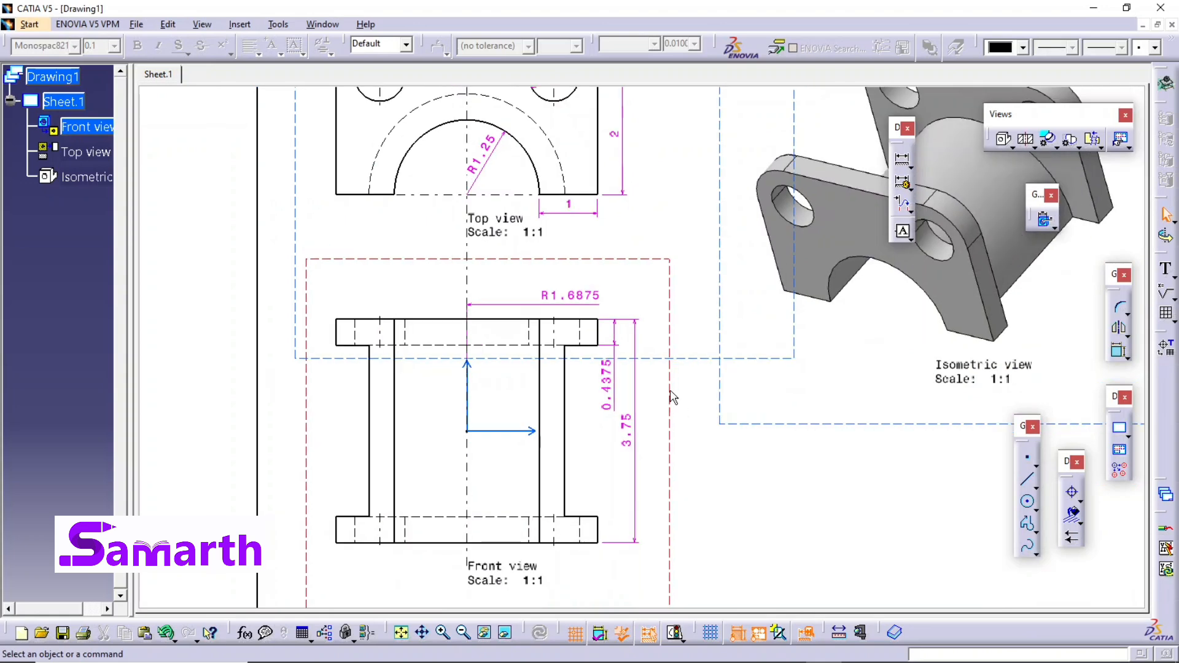
scroll(658, 372, up, 2)
ctrl+scroll(660, 375, down, 1)
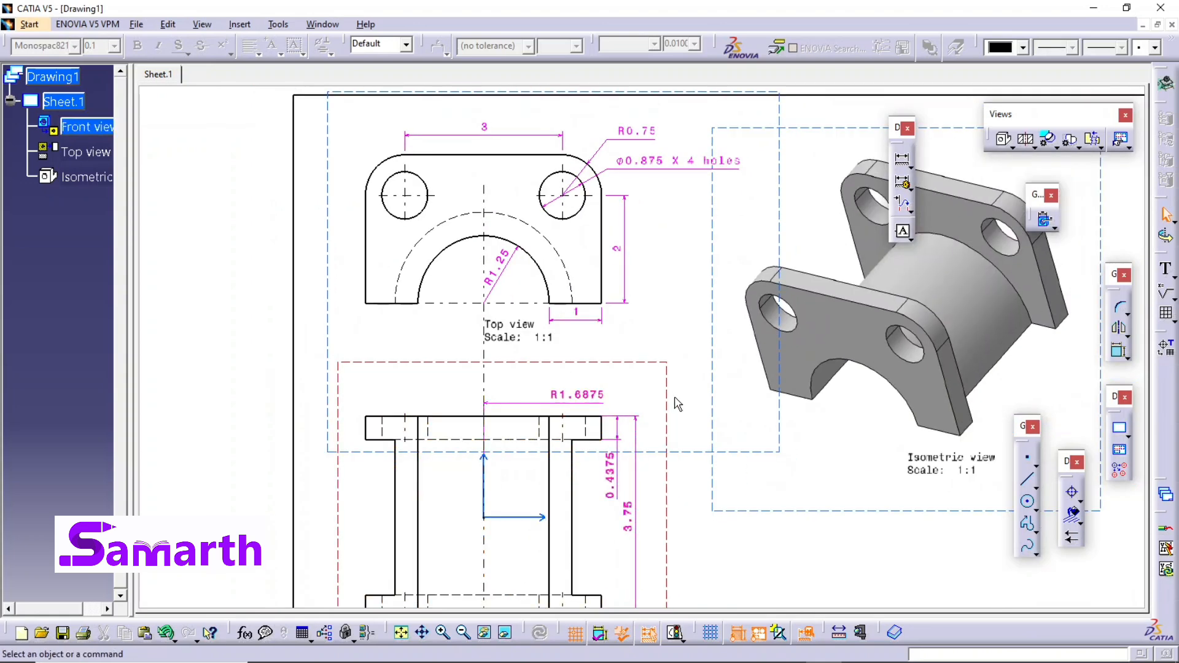
scroll(639, 239, up, 1)
ctrl+scroll(653, 301, up, 2)
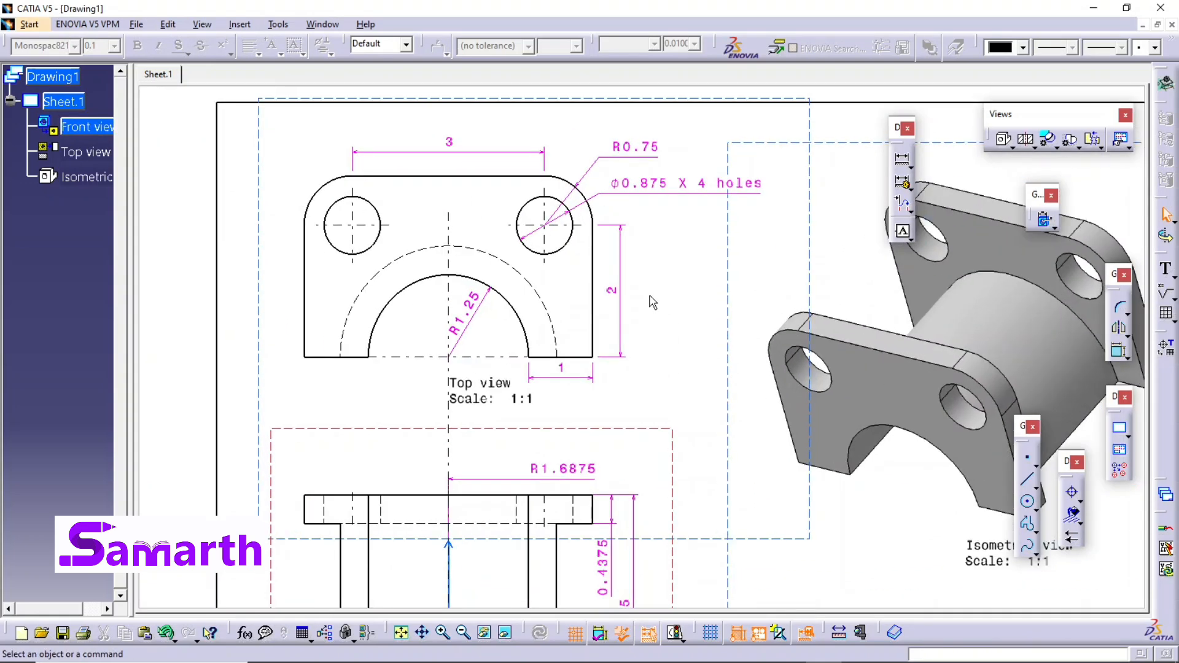
scroll(636, 296, up, 2)
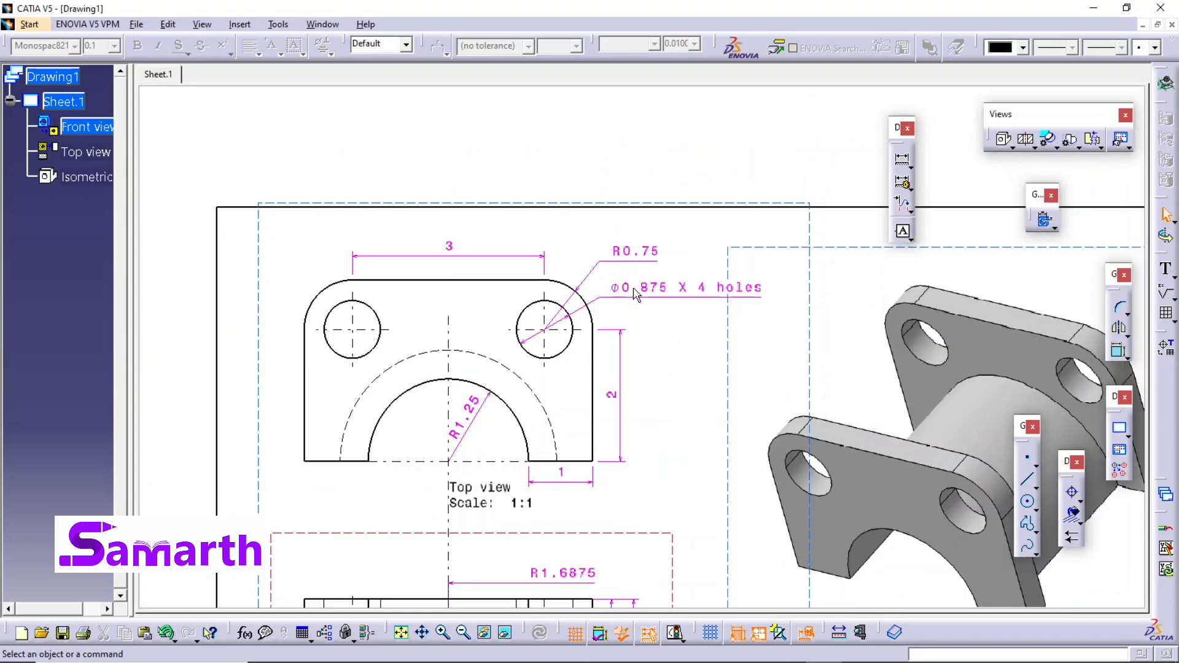
click(574, 485)
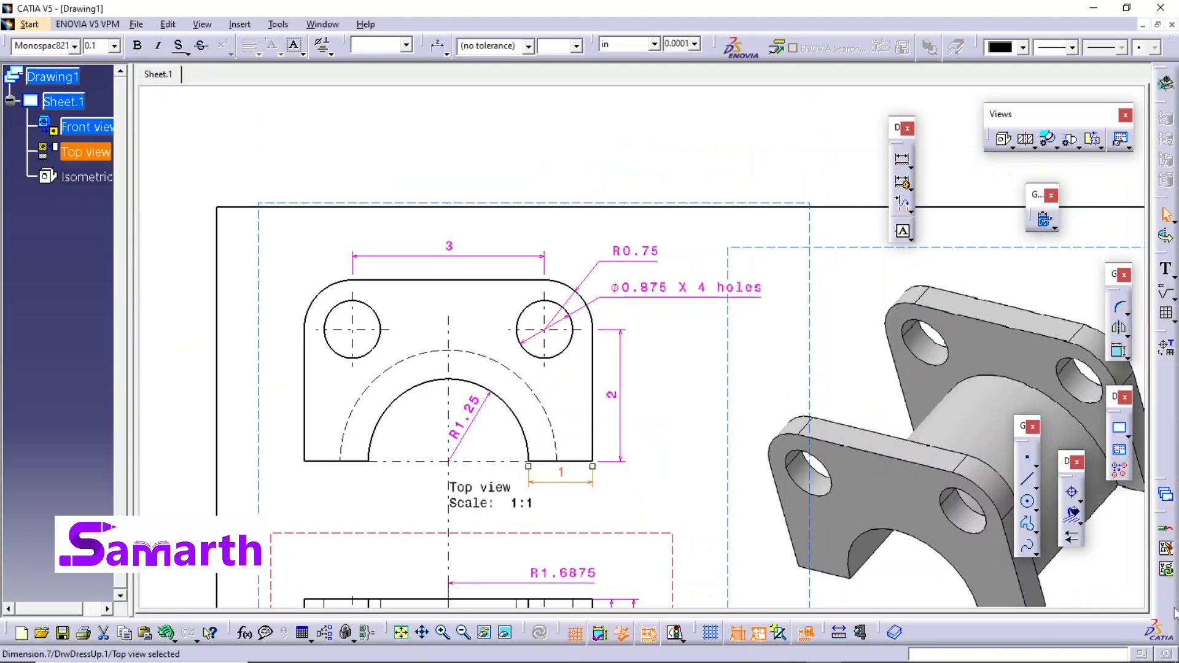
key(Delete)
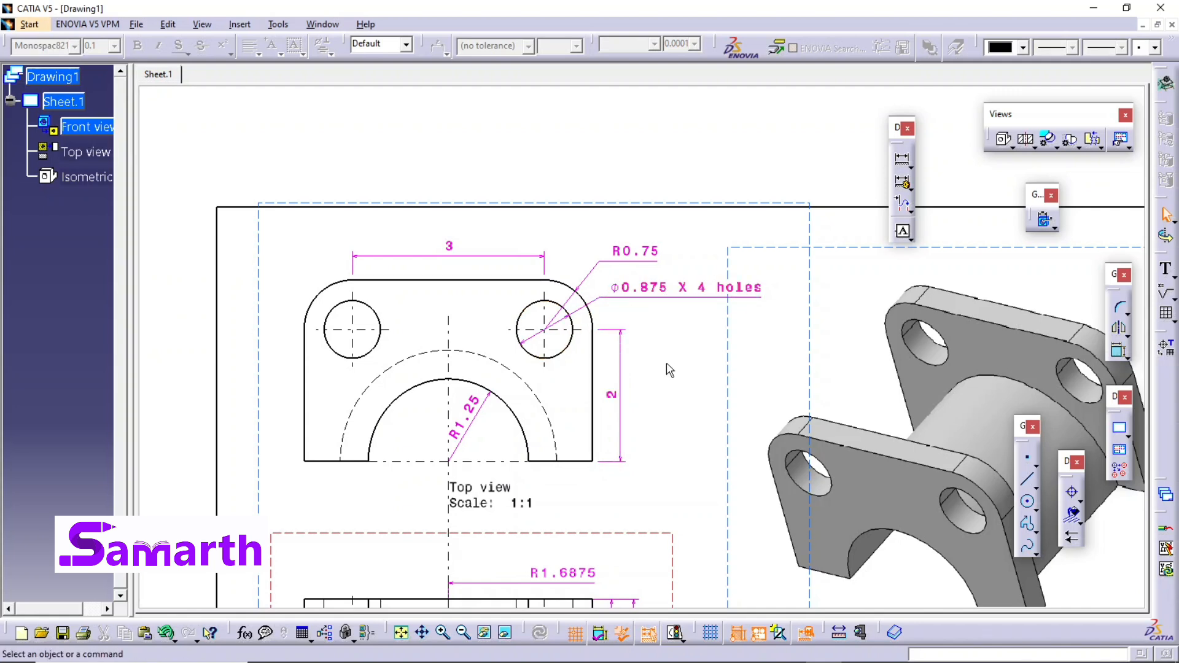
Add a radius dimension to the left part of the dashed hidden arc in the top view
scroll(679, 331, down, 1)
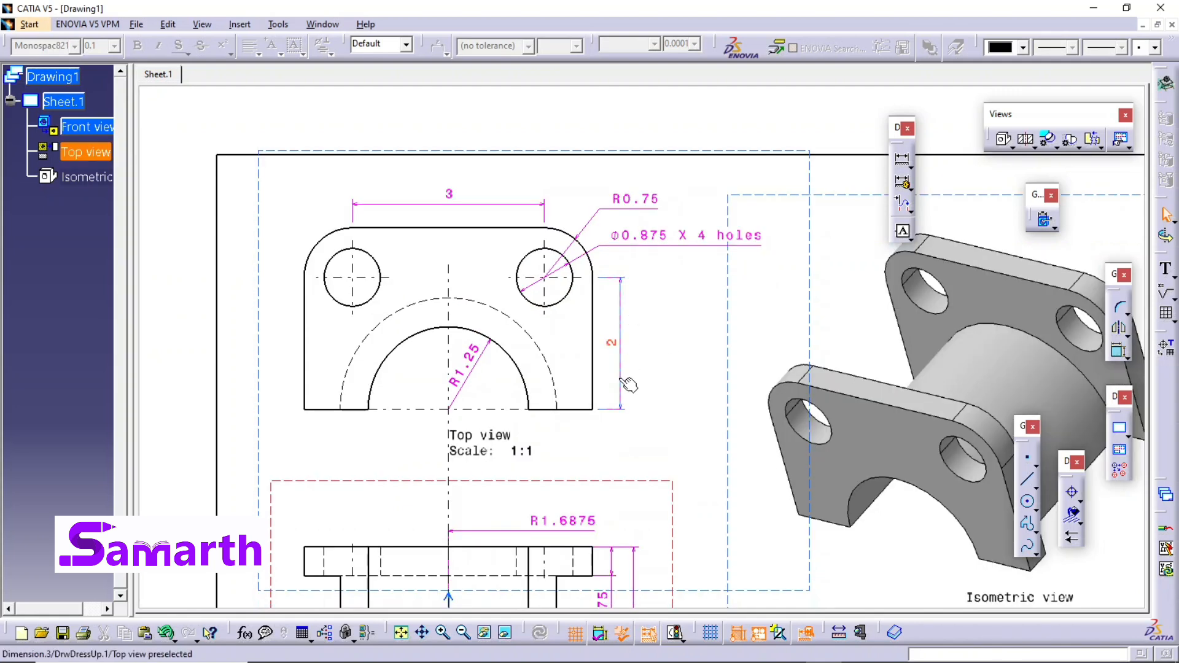
click(396, 315)
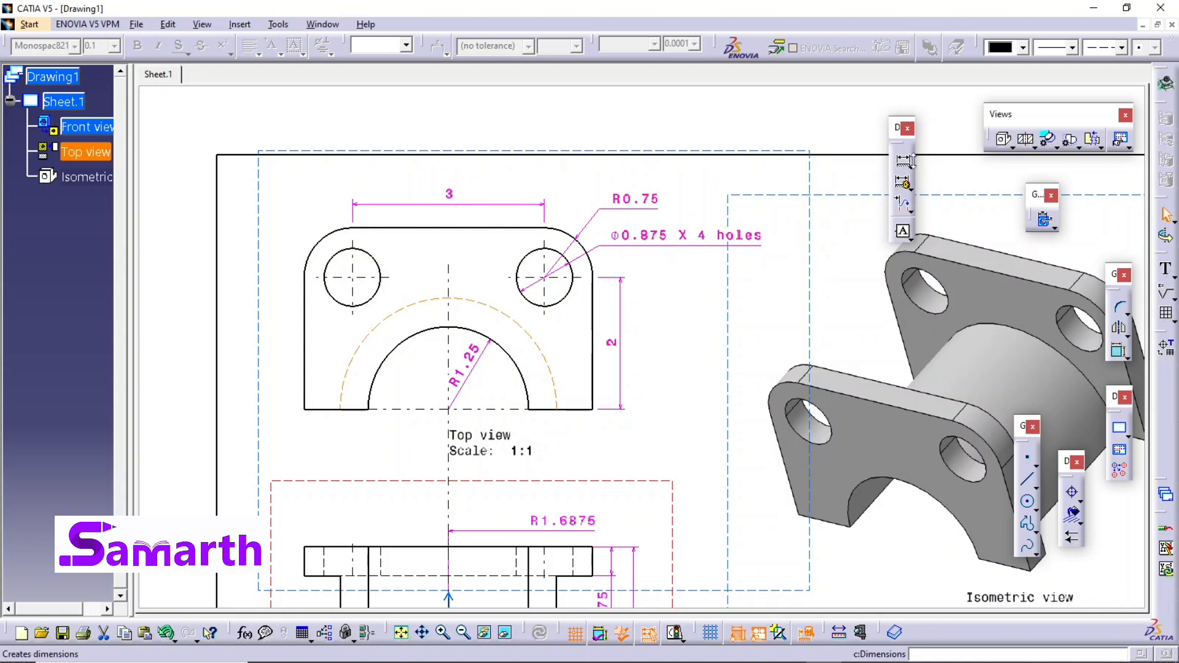
click(912, 163)
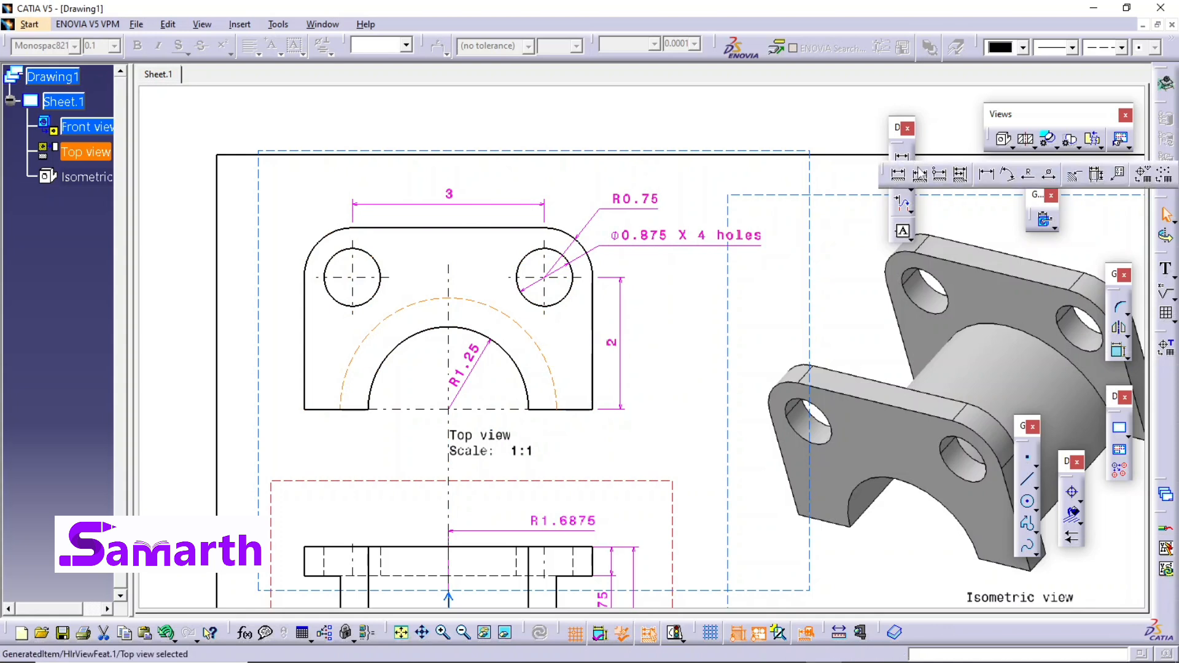
click(1029, 177)
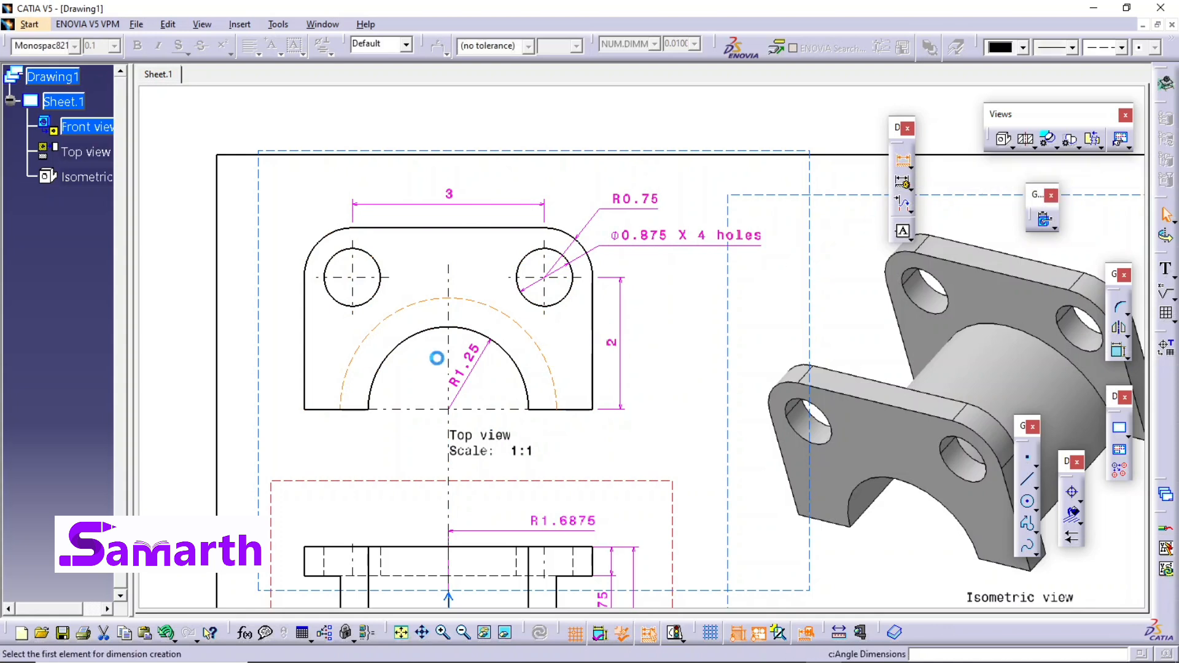
click(384, 323)
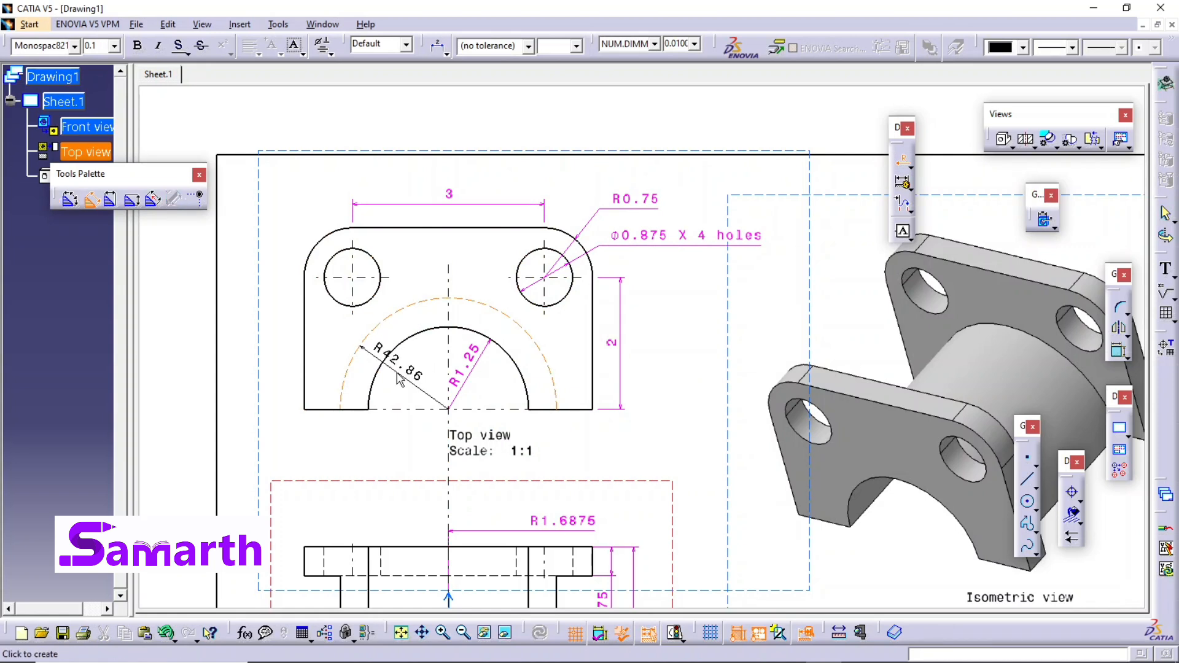
click(408, 387)
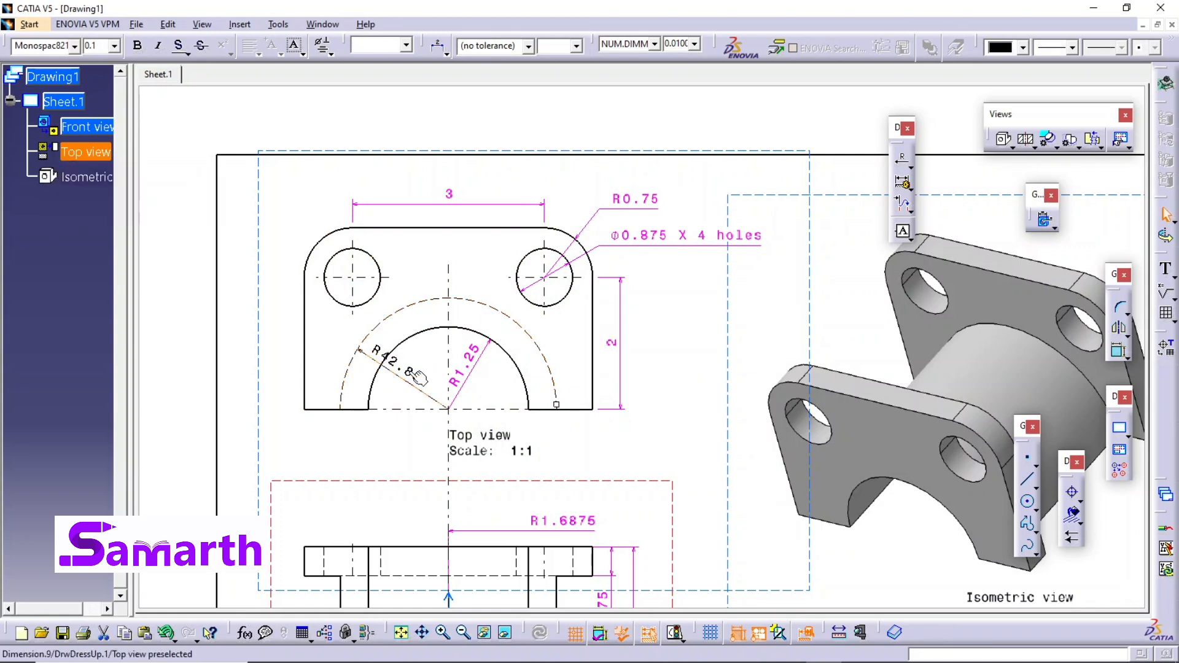
Set the hidden arc's radius dimension to inches (in) with a precision of 0.00010 and colour it magenta
click(403, 375)
click(655, 44)
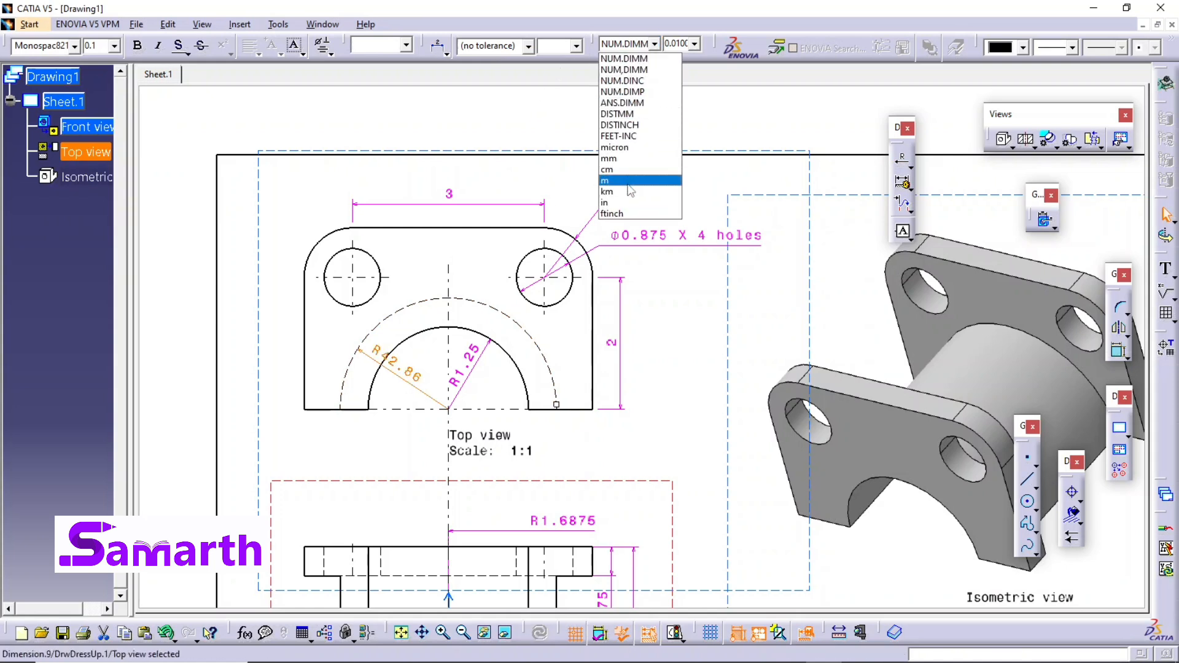
click(638, 180)
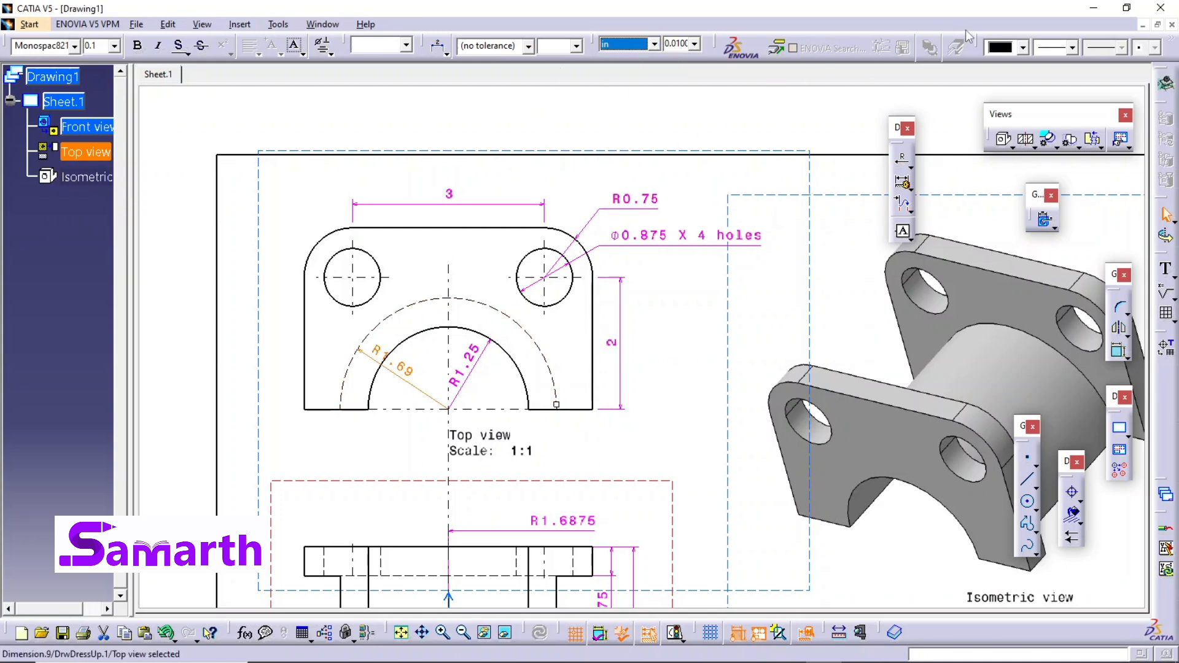
click(695, 45)
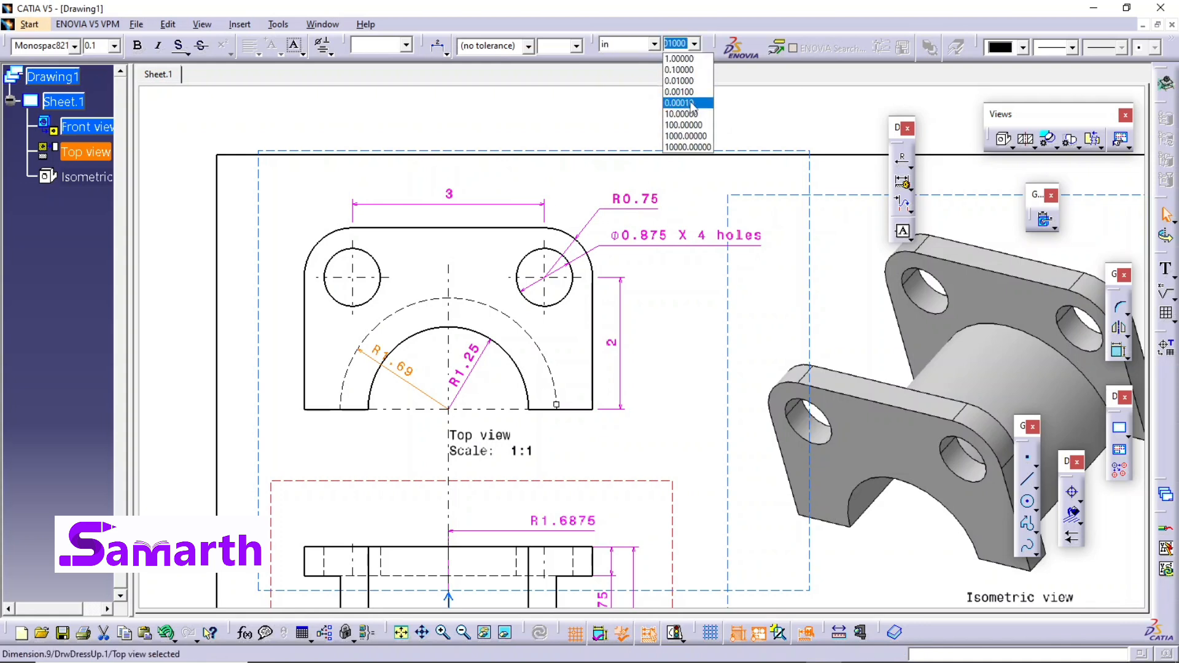
click(696, 103)
click(1023, 47)
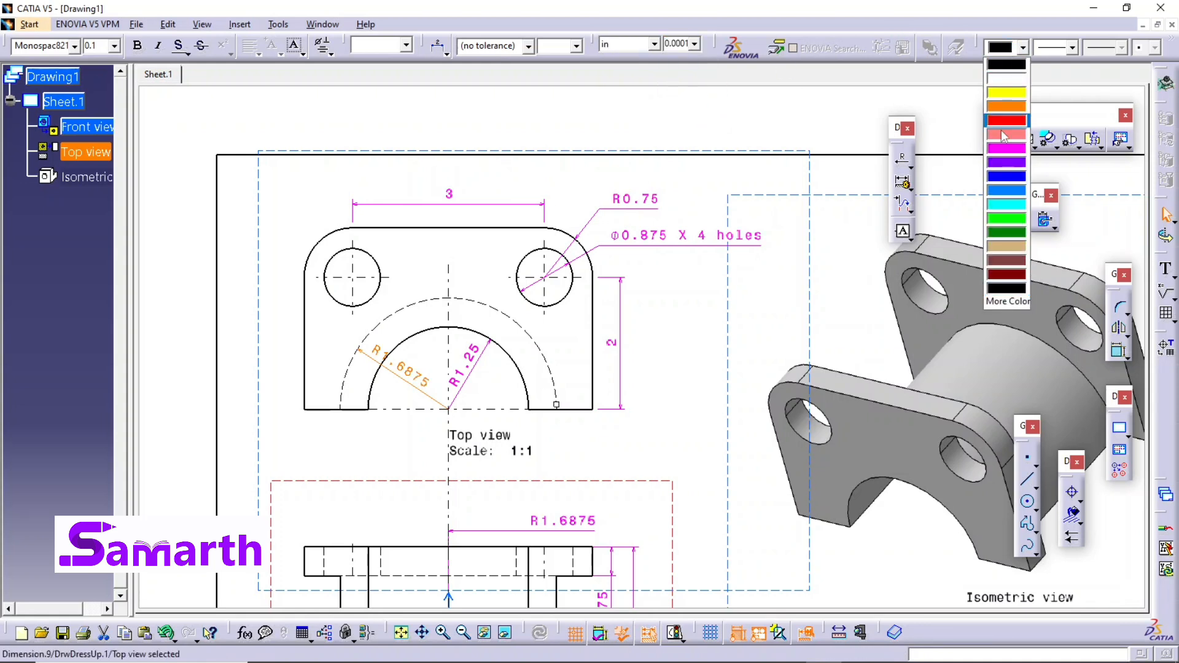
click(1007, 149)
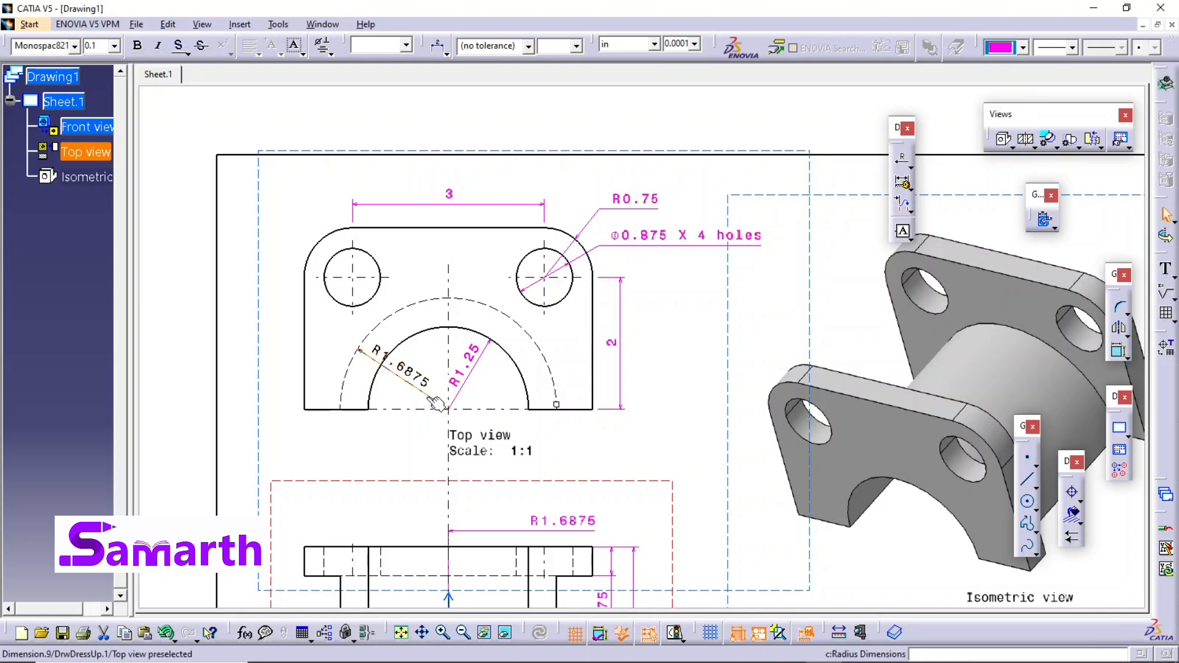
click(396, 431)
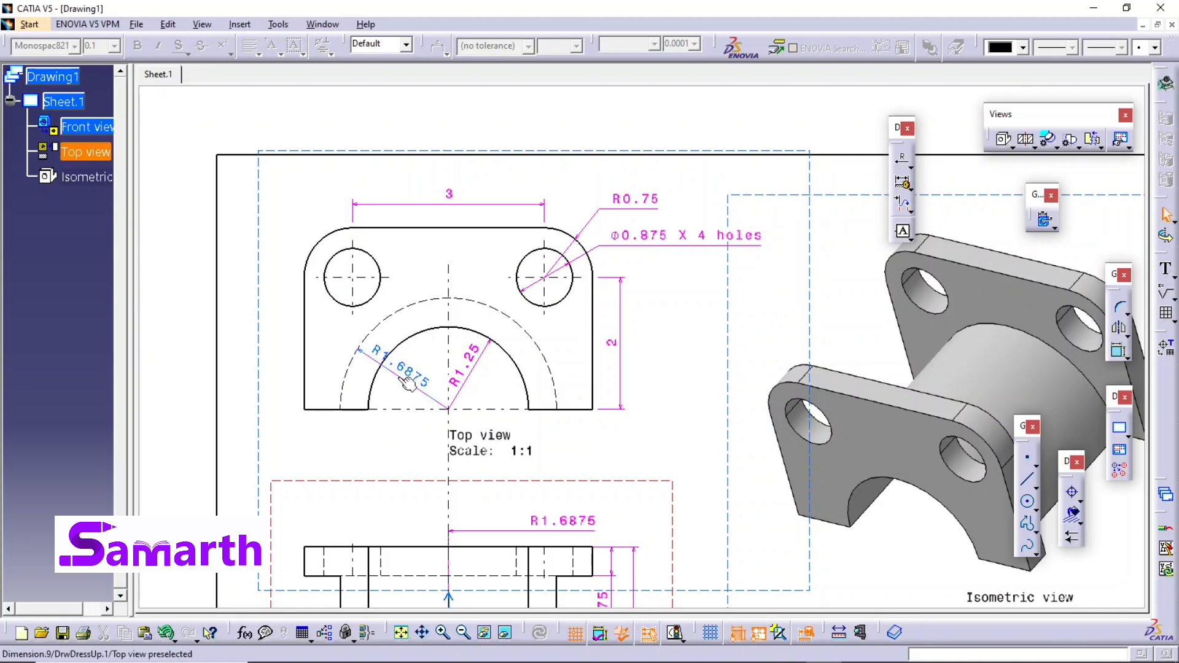
Try repositioning the hidden arc's radius dimension on either side of the arc, and delete it
drag(399, 378, 505, 385)
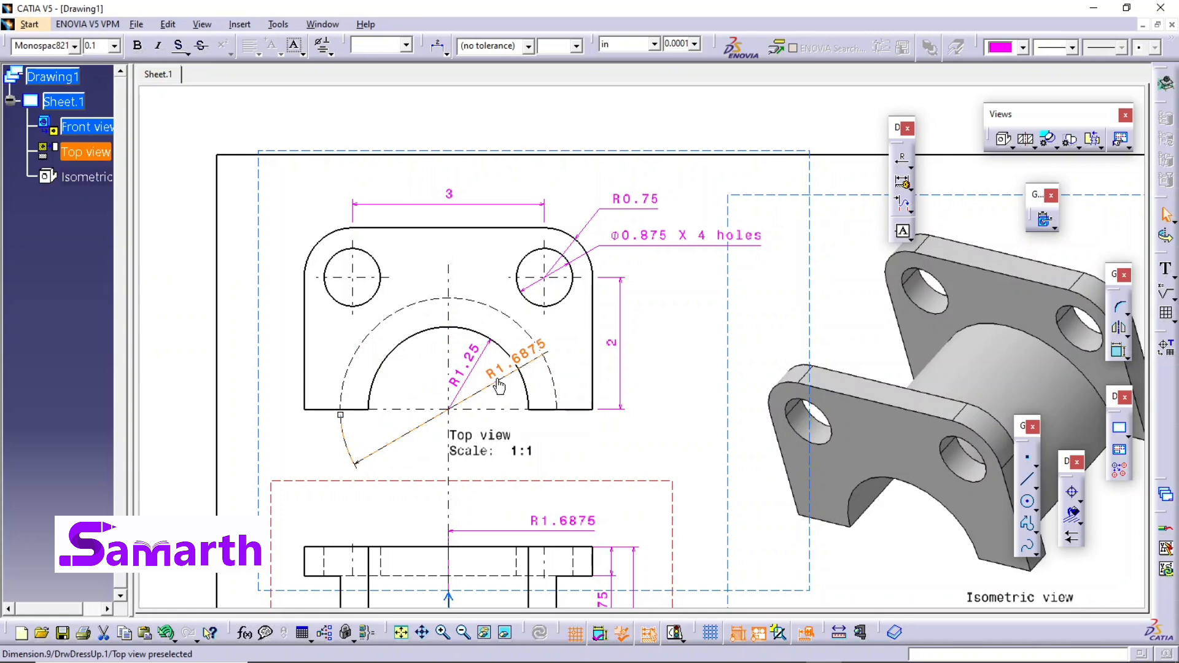
right_click(499, 386)
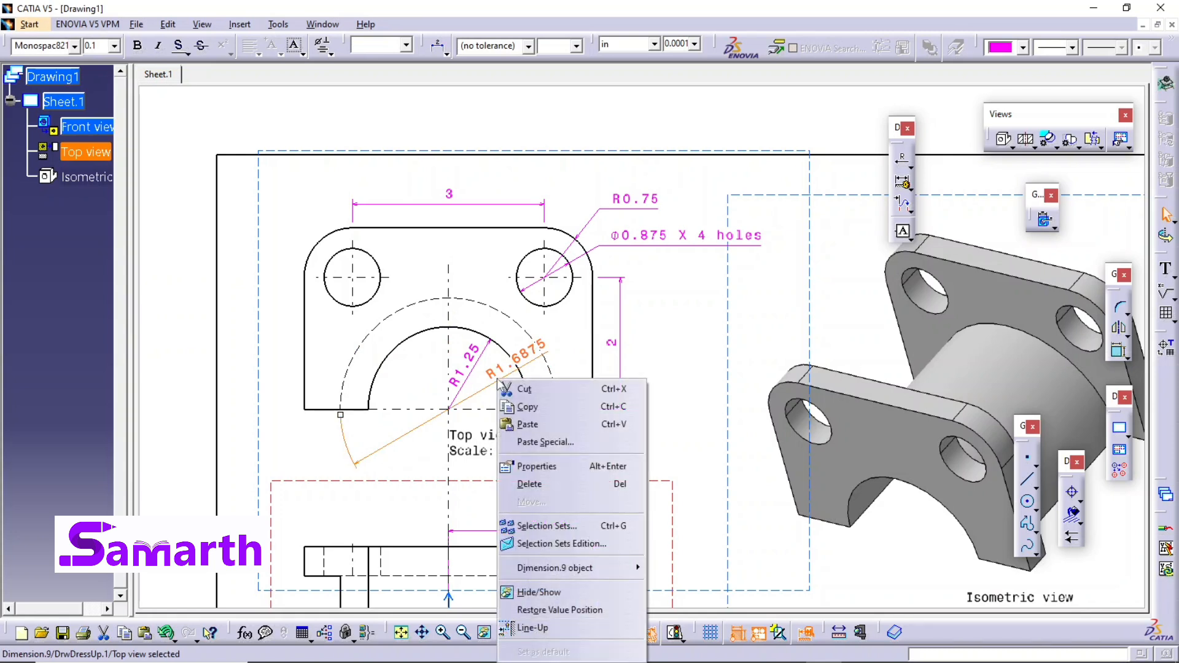
key(Escape)
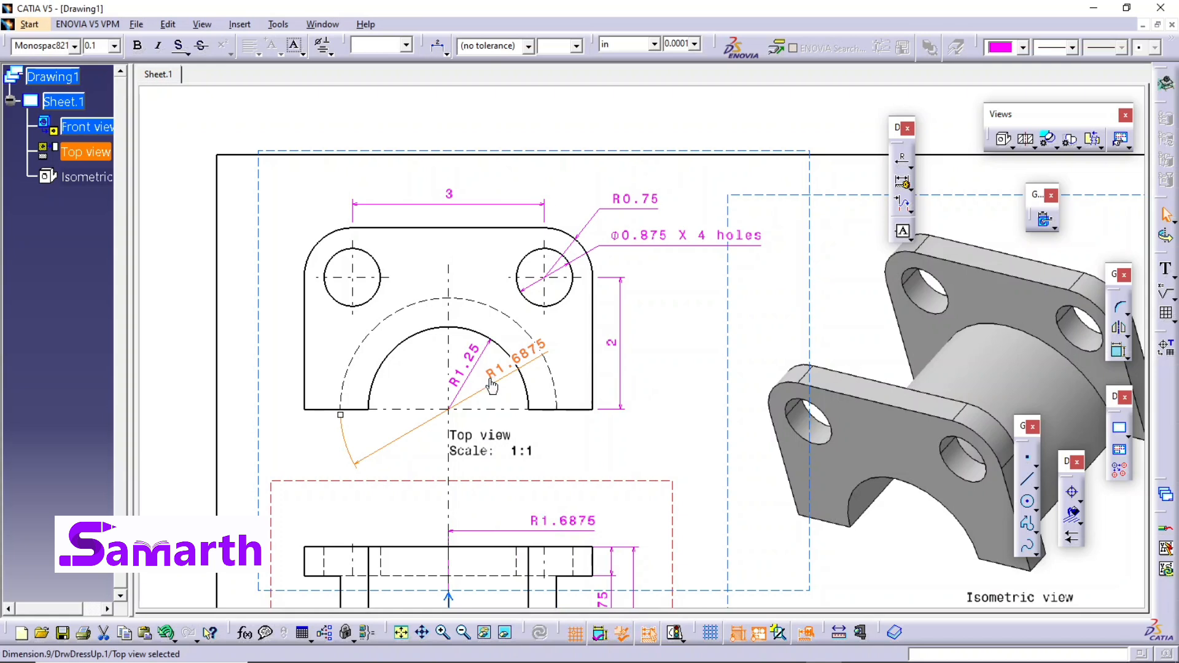
double_click(491, 385)
click(680, 387)
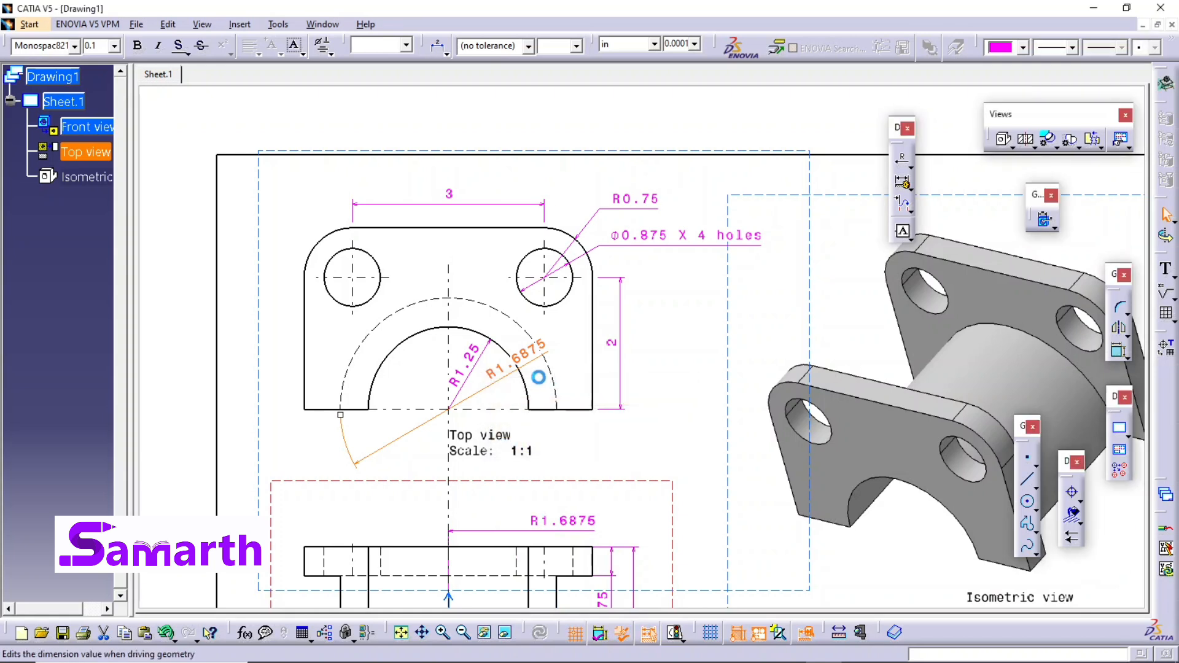
drag(538, 377, 506, 387)
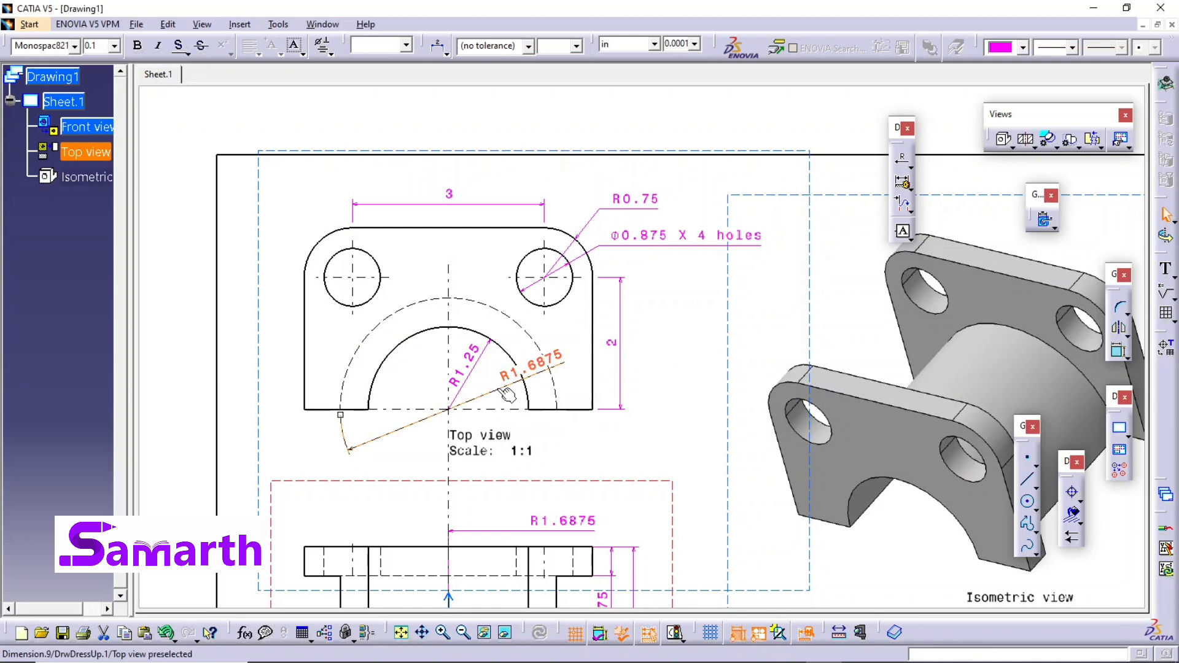
drag(500, 388, 424, 376)
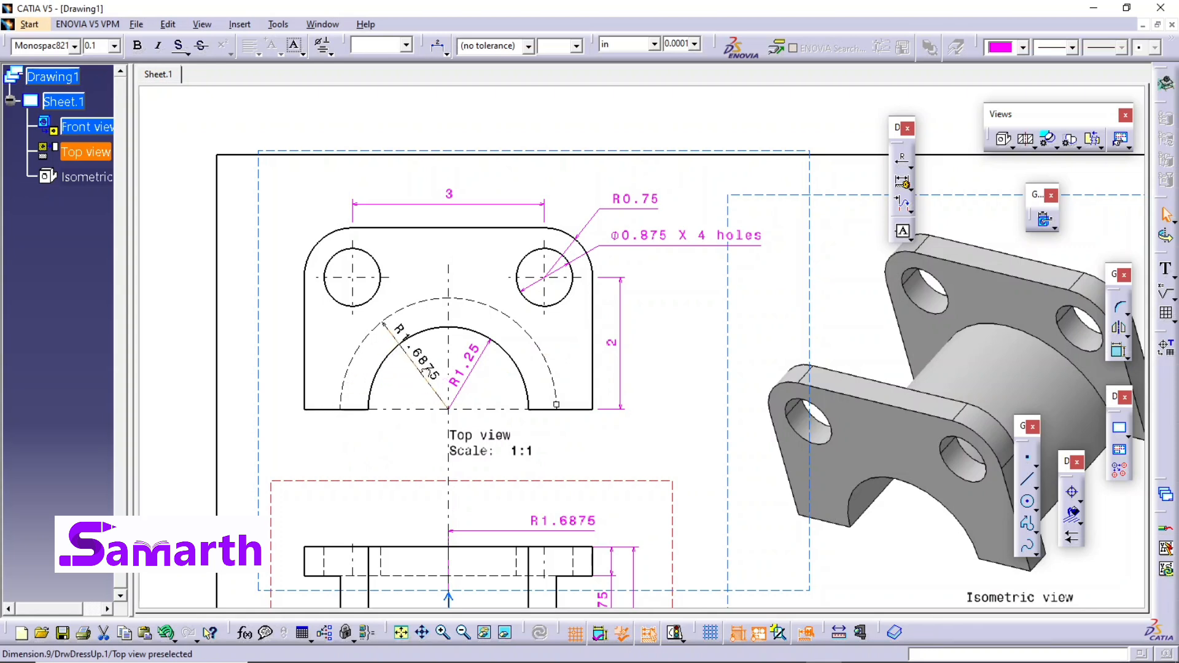
key(Delete)
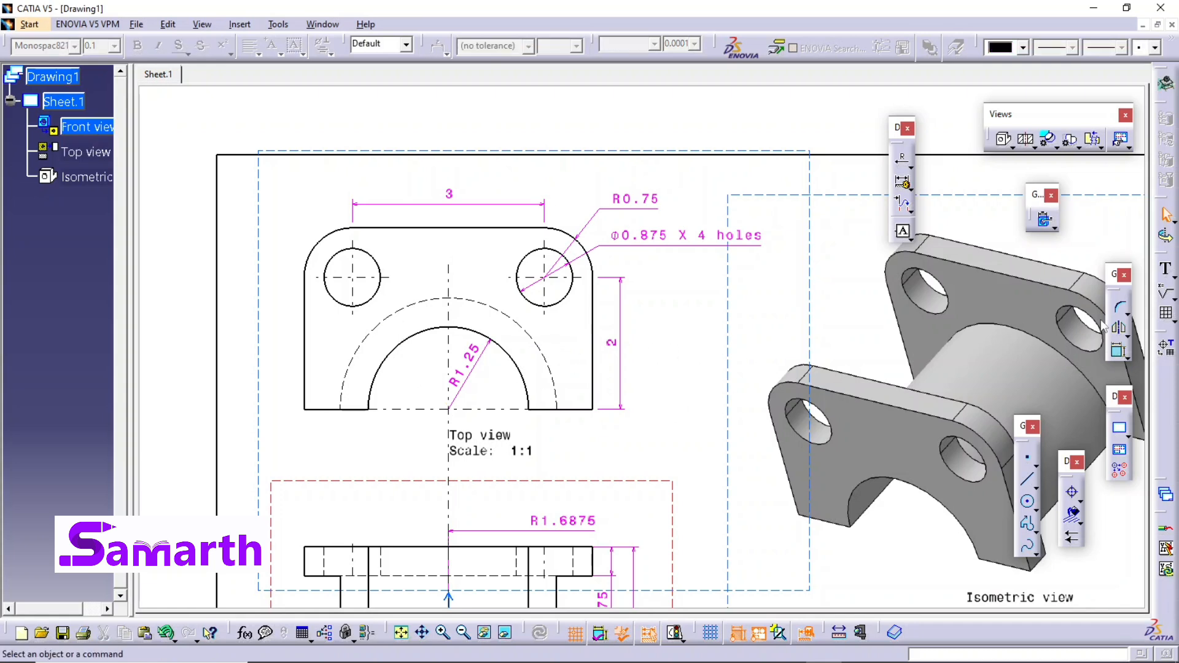
Dimension the radius of the top view's dashed arc again, placing the value on its right side
click(902, 165)
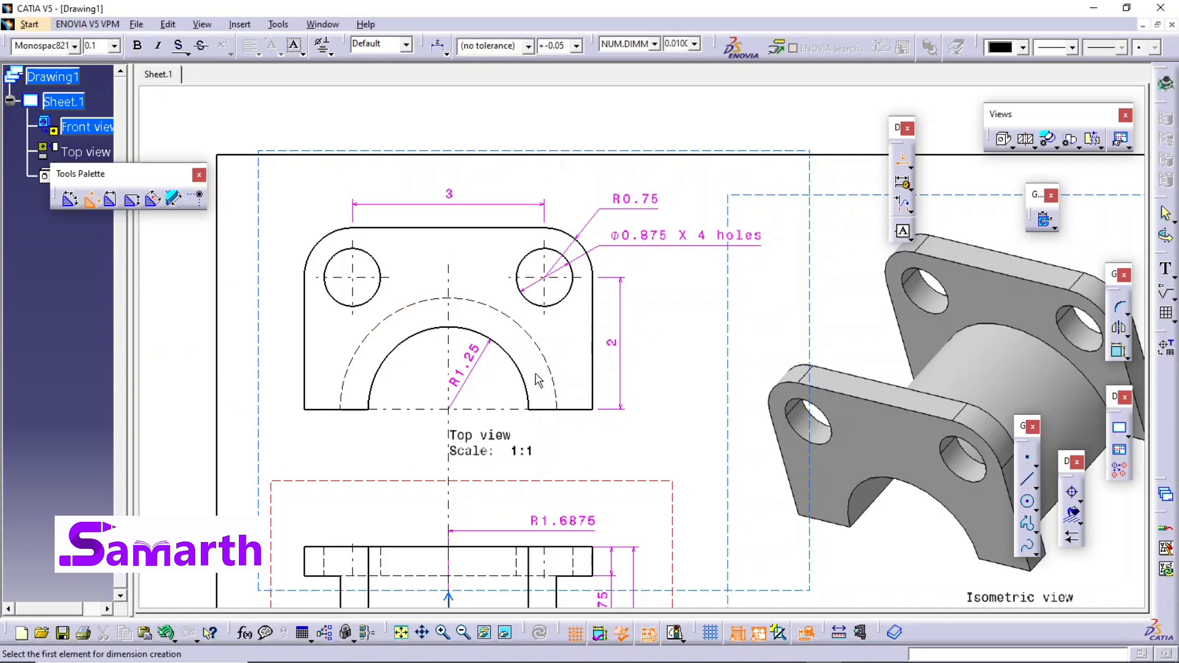
click(553, 371)
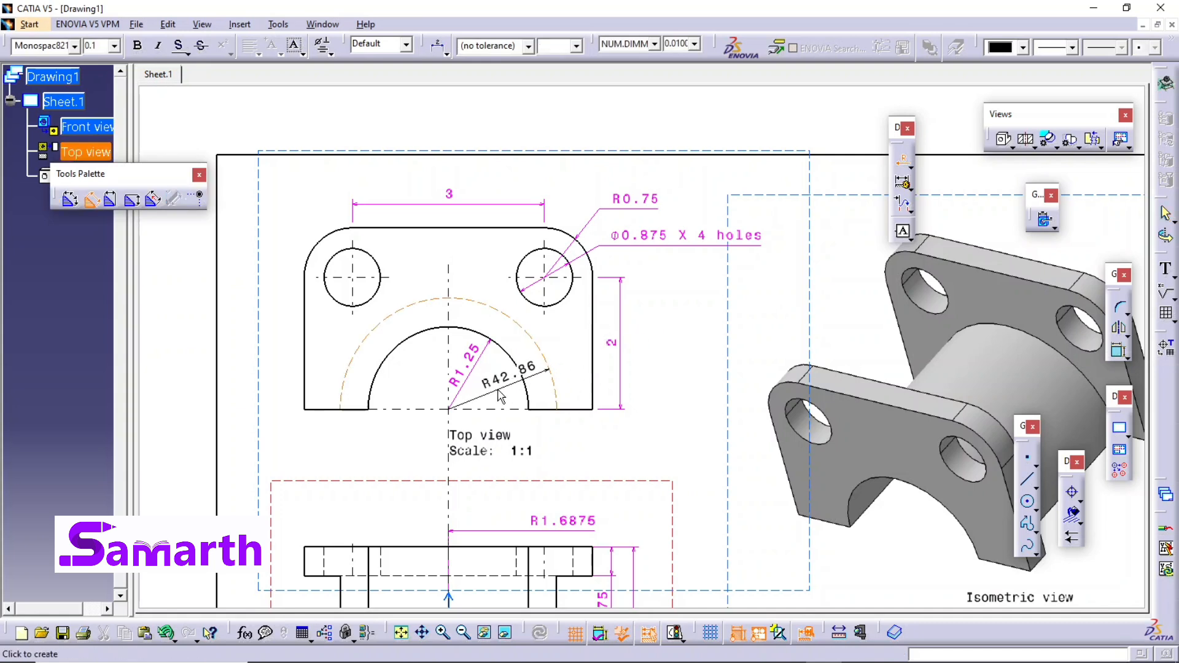
click(498, 395)
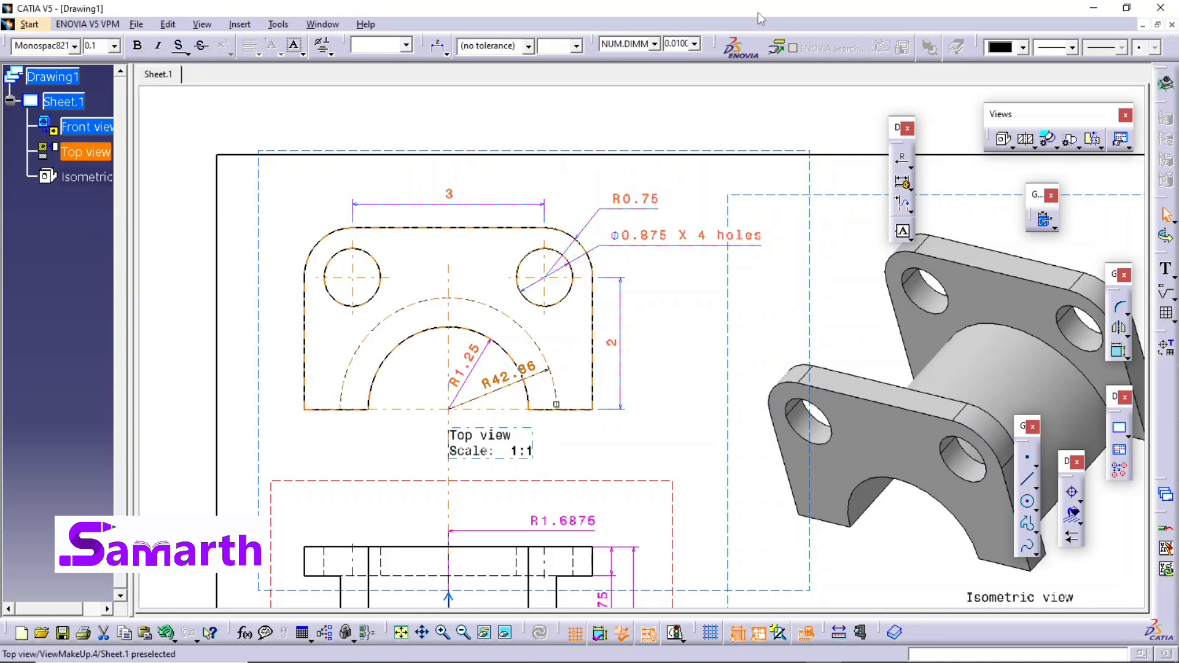
Set the new radius dimension on the top view's dashed arc to inches (in) with a precision of 0.00010 and colour it magenta
click(654, 44)
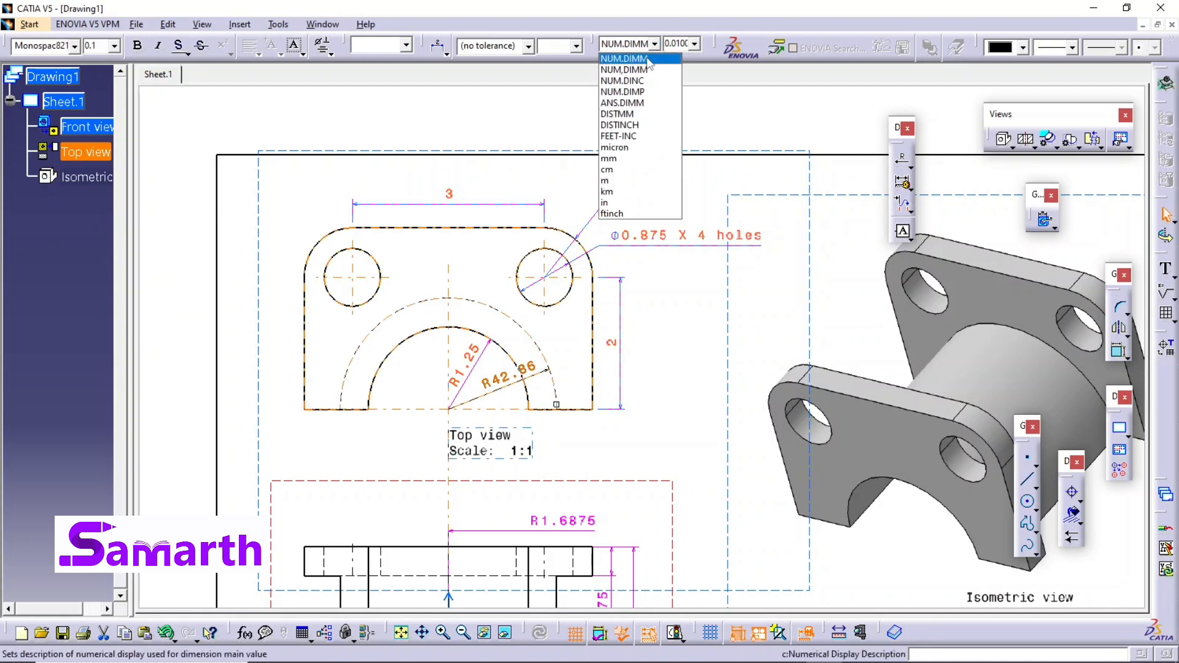
click(605, 202)
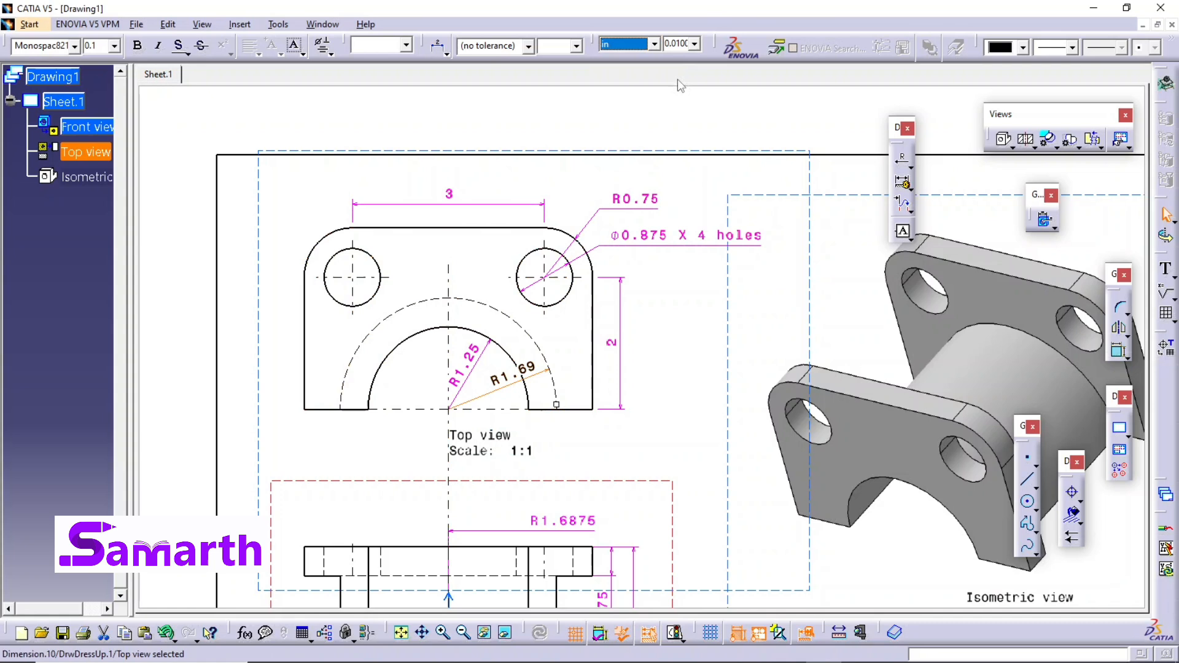
click(693, 45)
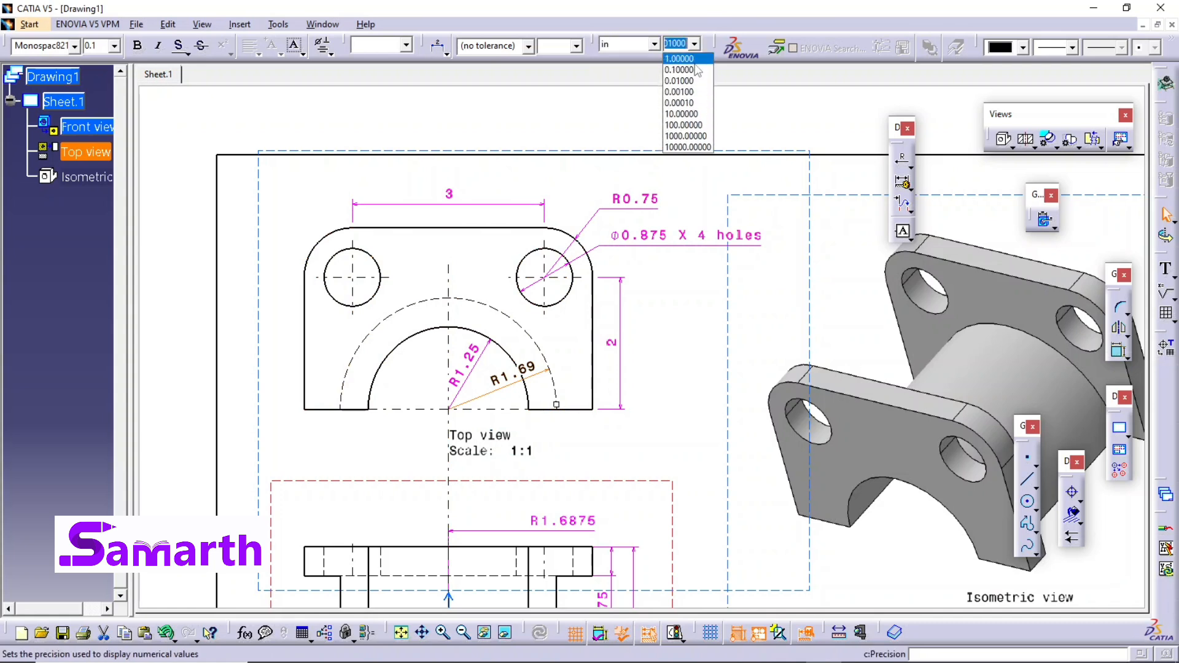
click(687, 103)
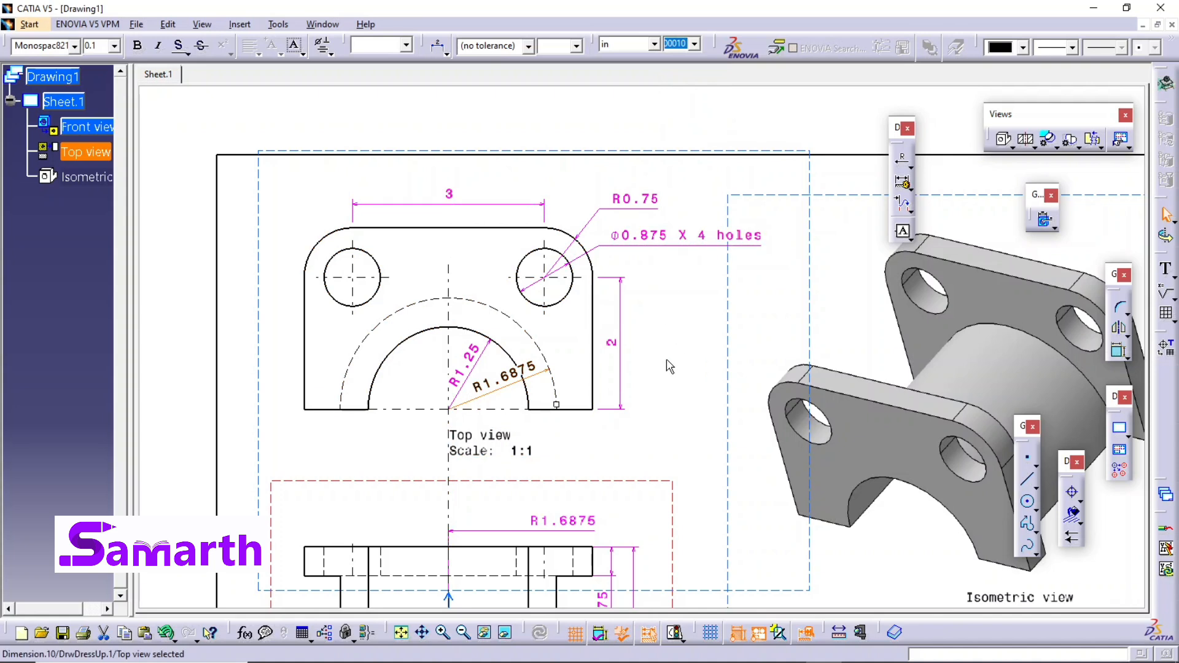
key(Escape)
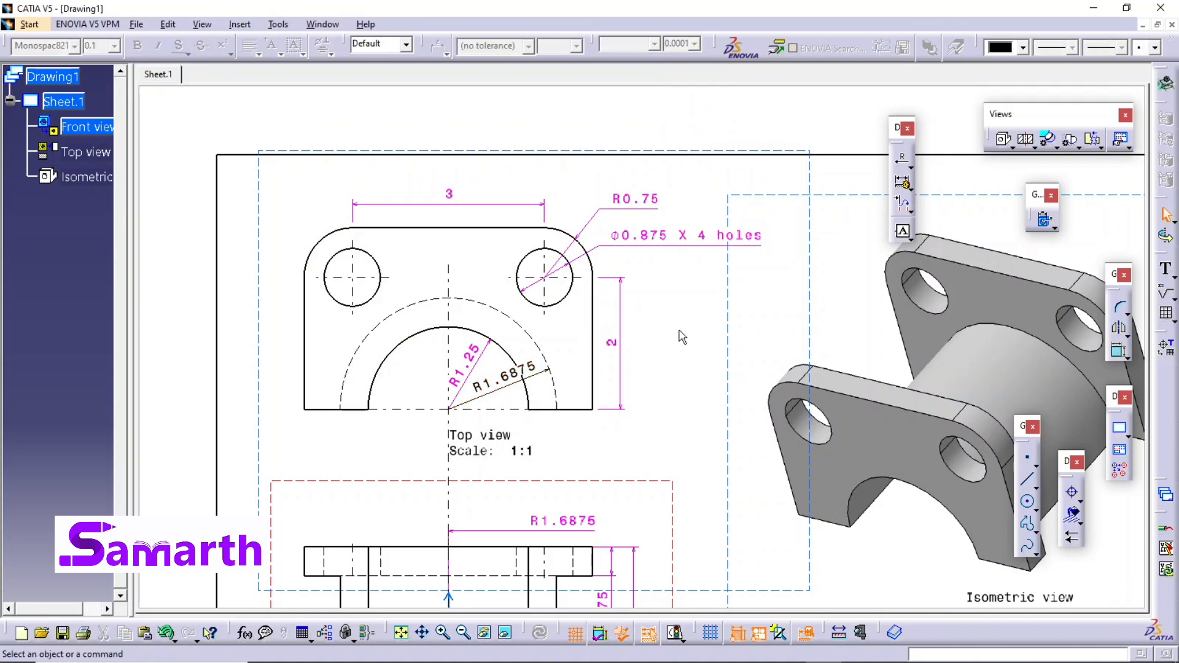
click(527, 372)
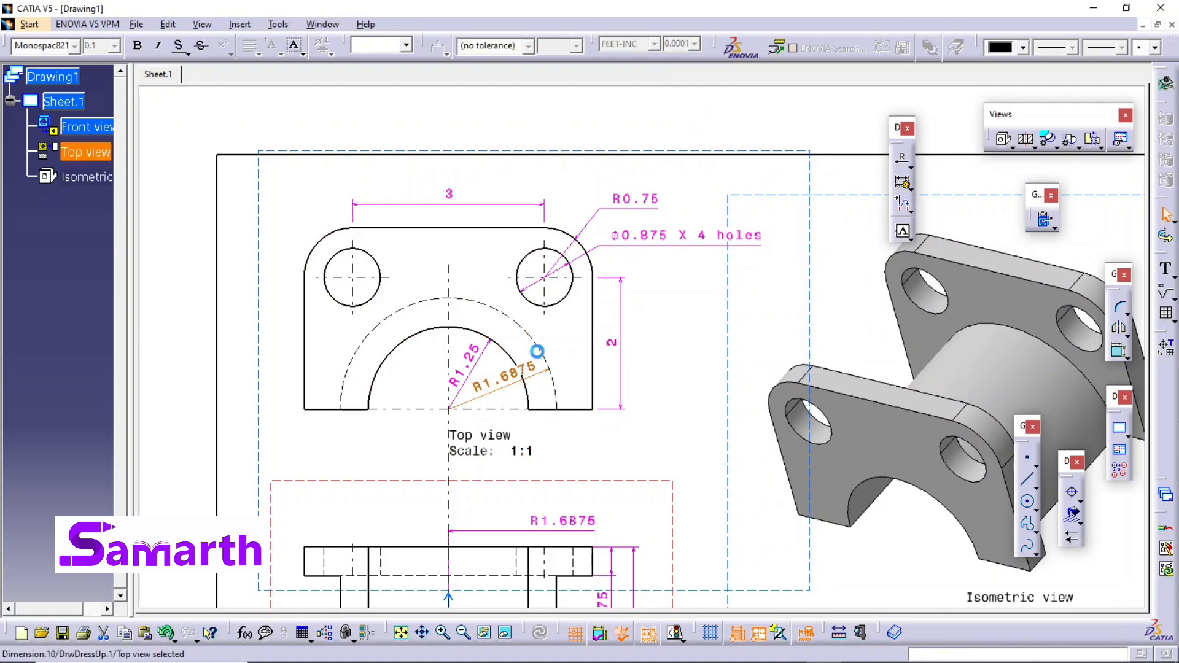
click(1020, 47)
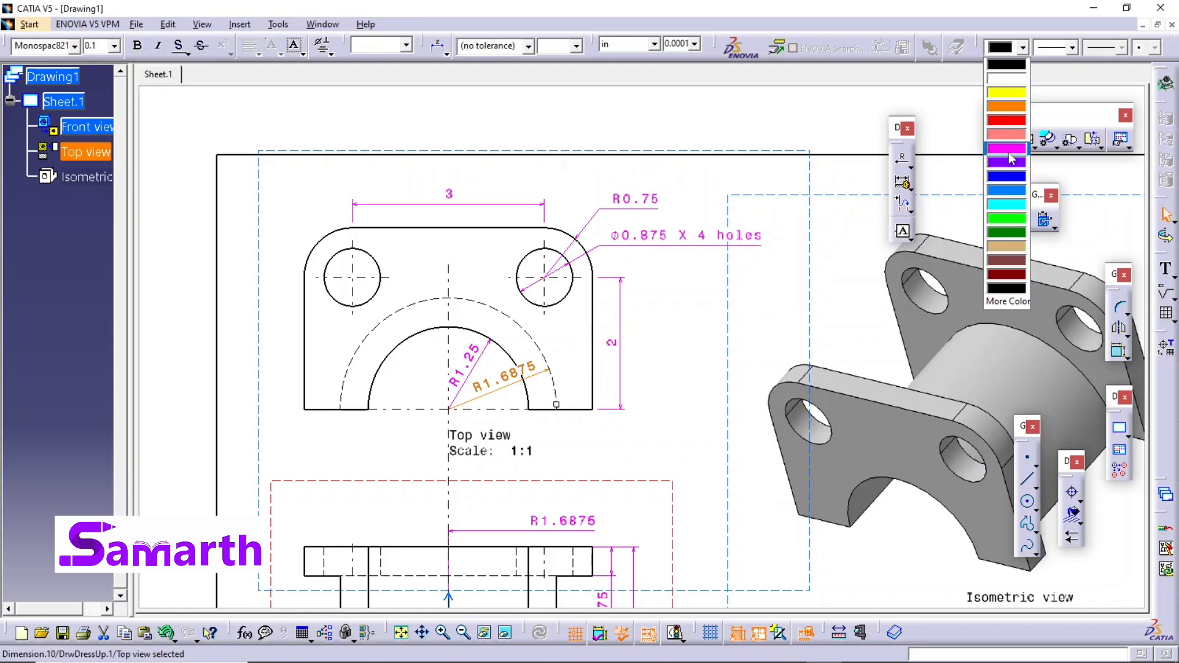
click(1007, 161)
click(714, 405)
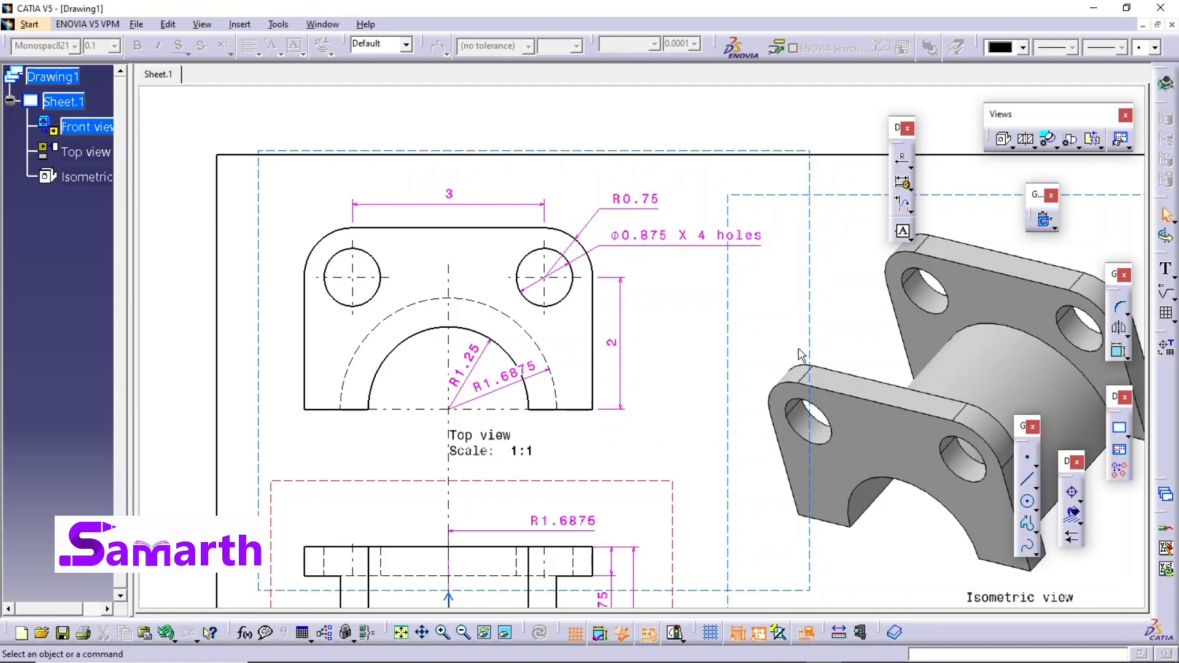
Delete the R1.6875 dimension above the front view
scroll(661, 353, down, 5)
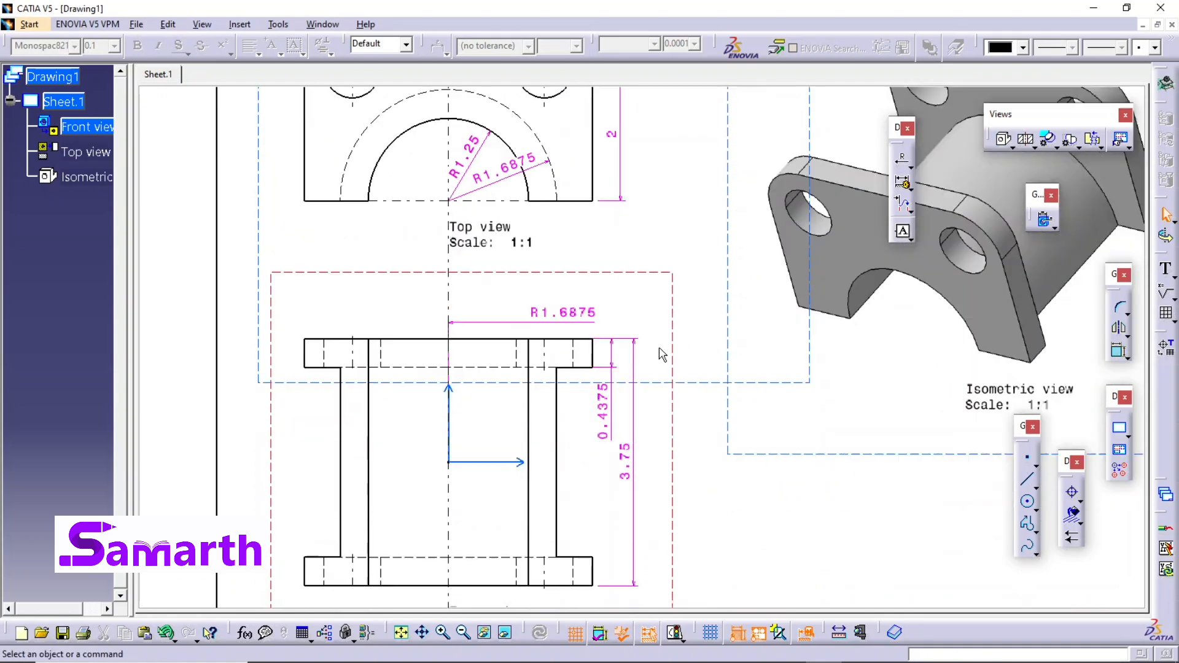
scroll(661, 354, down, 3)
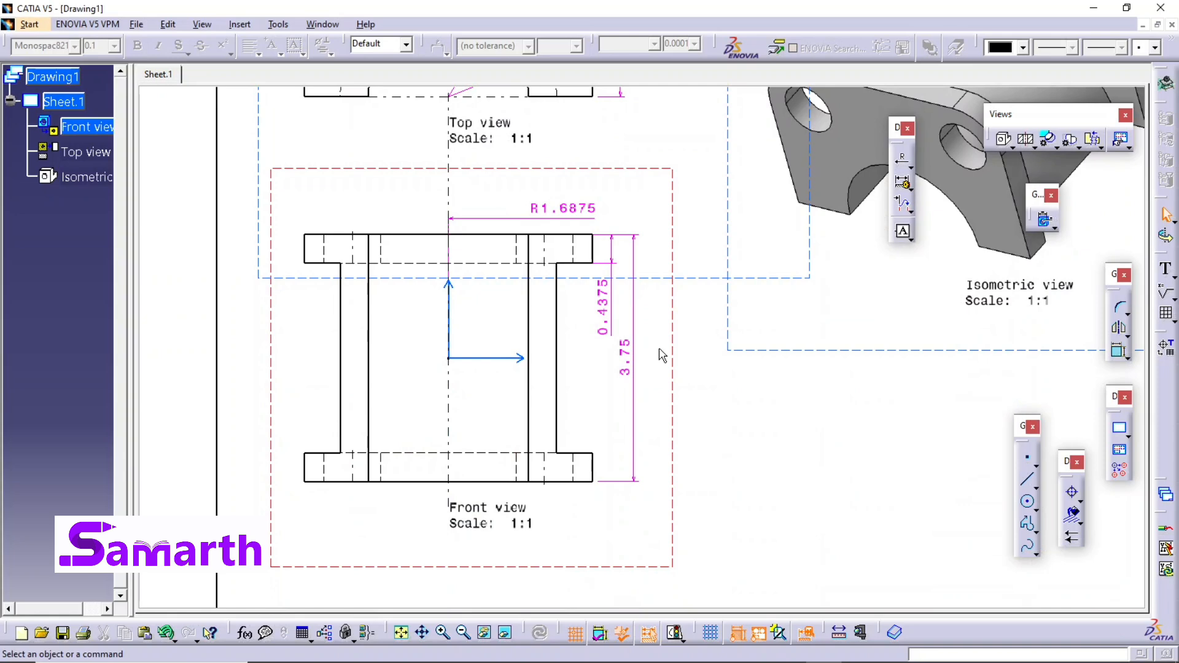
scroll(662, 355, up, 3)
scroll(661, 355, down, 3)
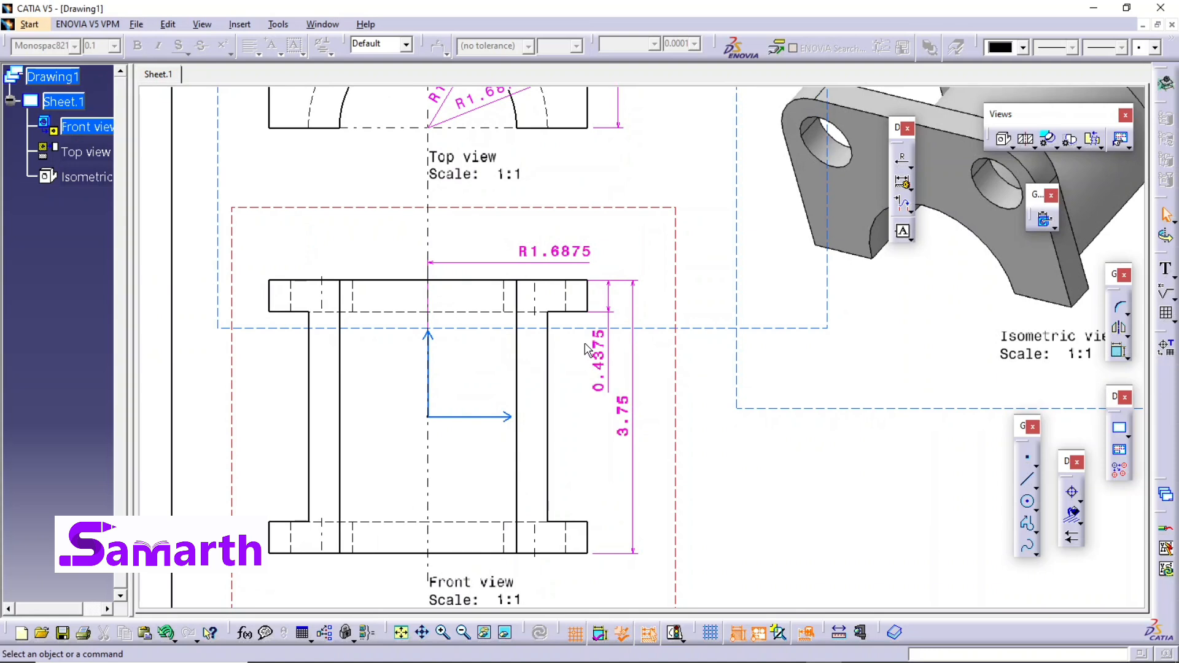
click(523, 253)
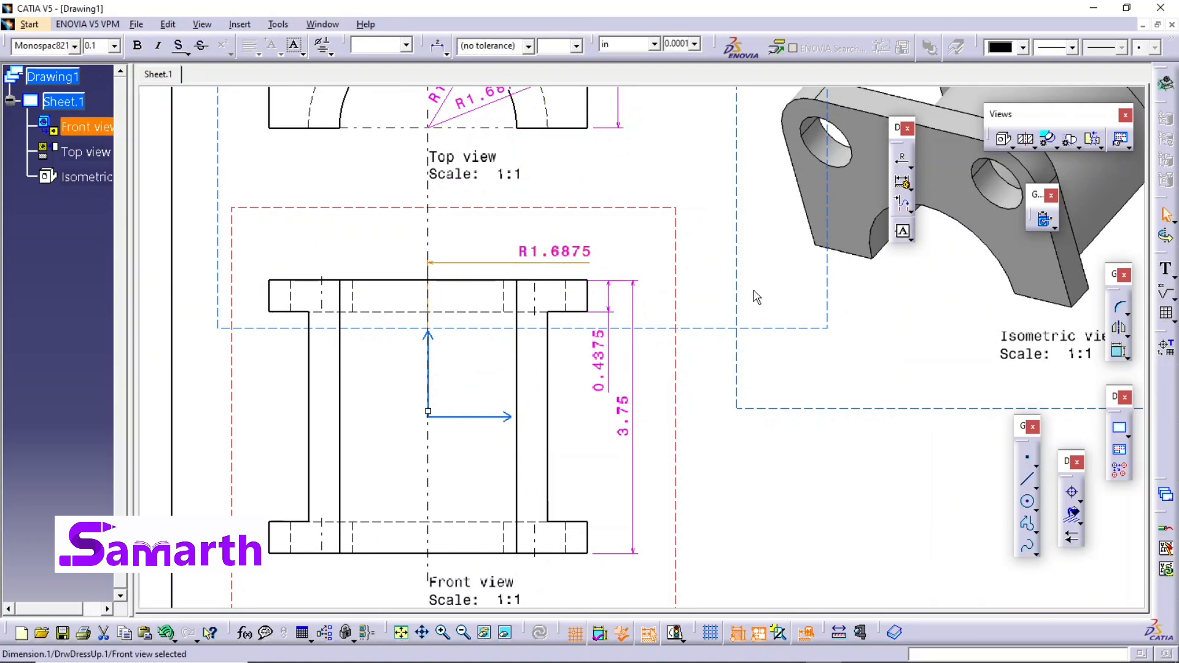
key(Escape)
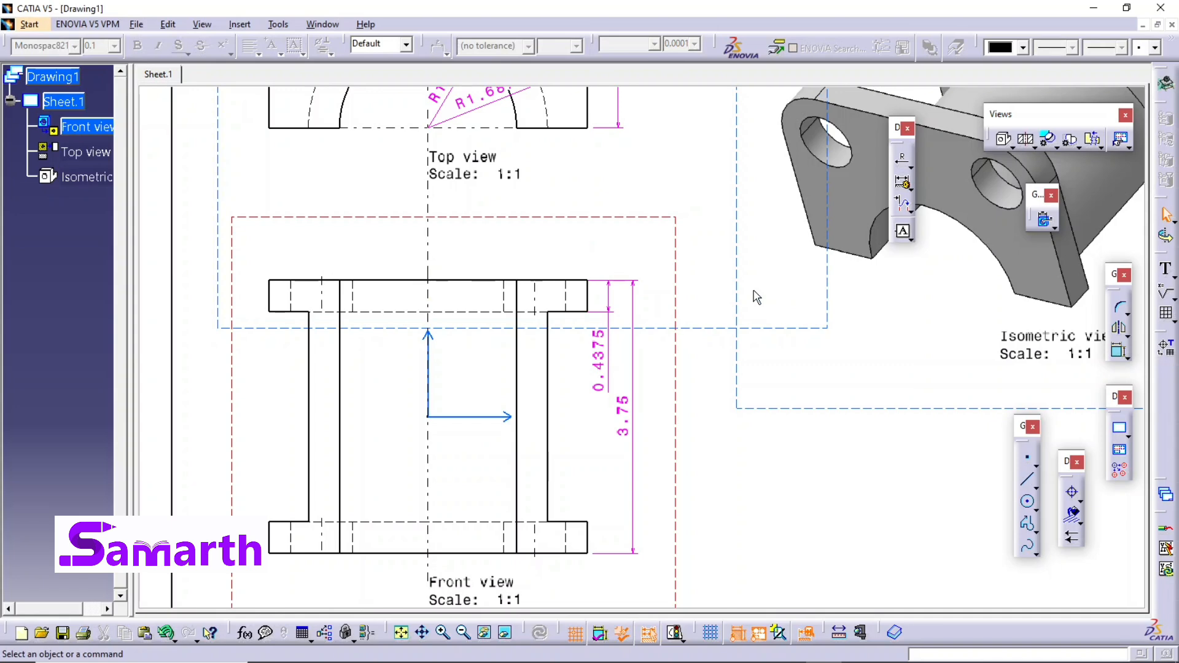
Dimension the overall width between the upper flange's left and right edges in the front view, placing the value above the flange
scroll(692, 258, up, 5)
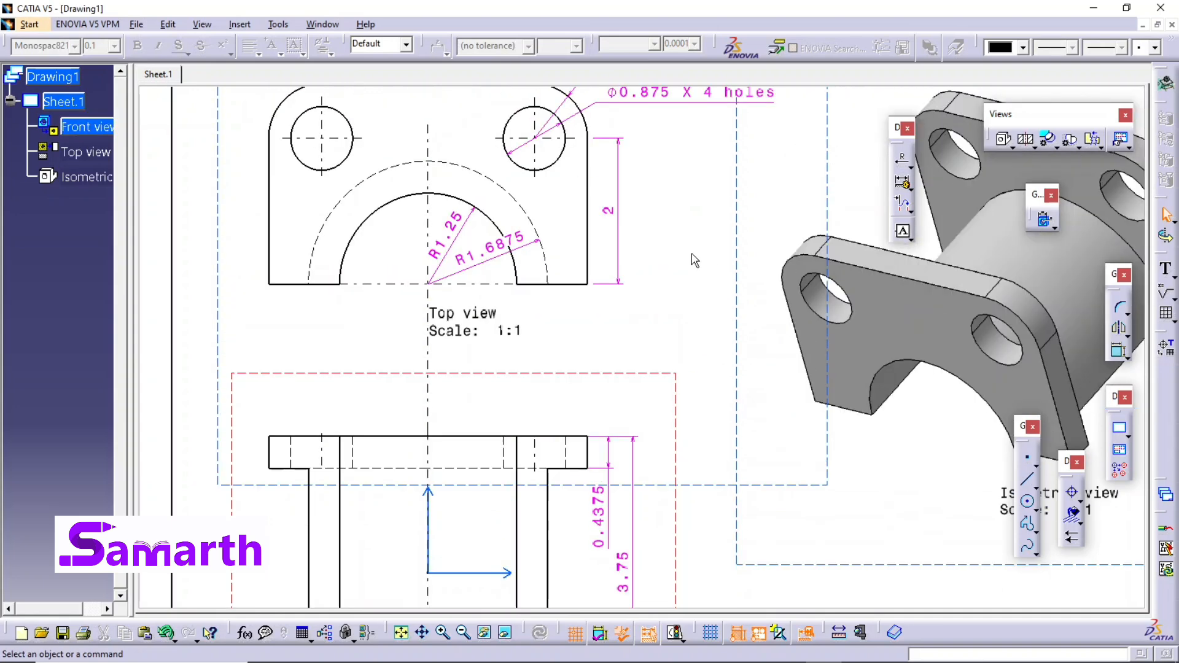
scroll(694, 260, down, 2)
scroll(693, 259, down, 3)
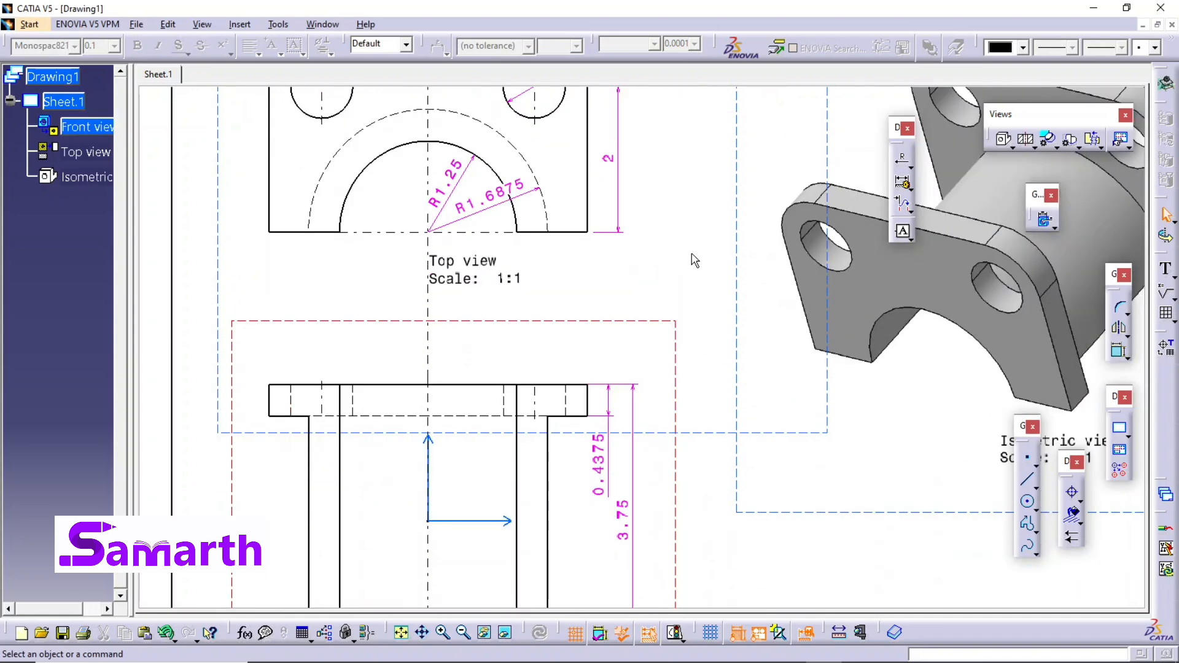
scroll(695, 261, down, 3)
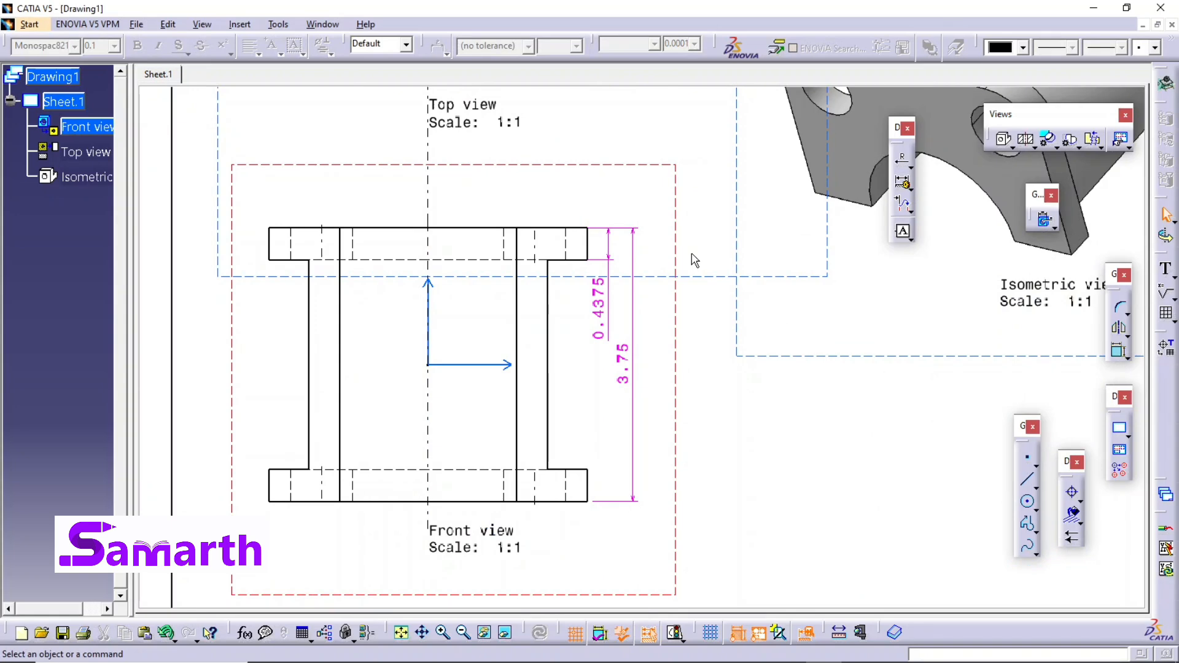
scroll(687, 246, up, 7)
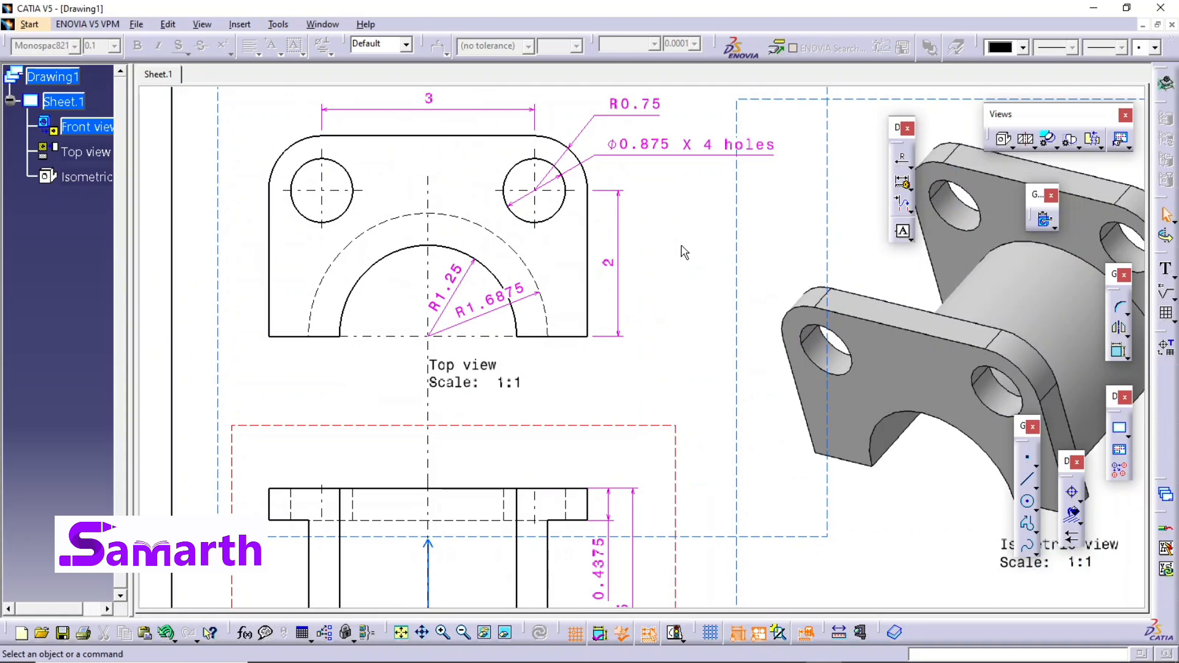
scroll(700, 245, down, 3)
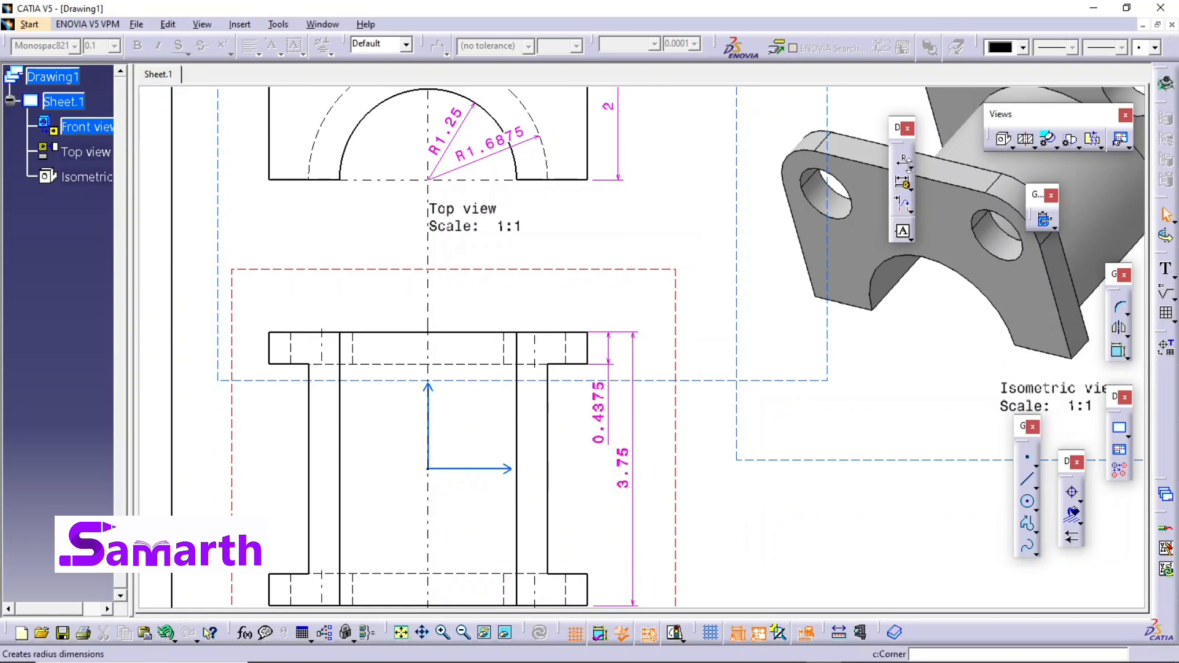
click(911, 167)
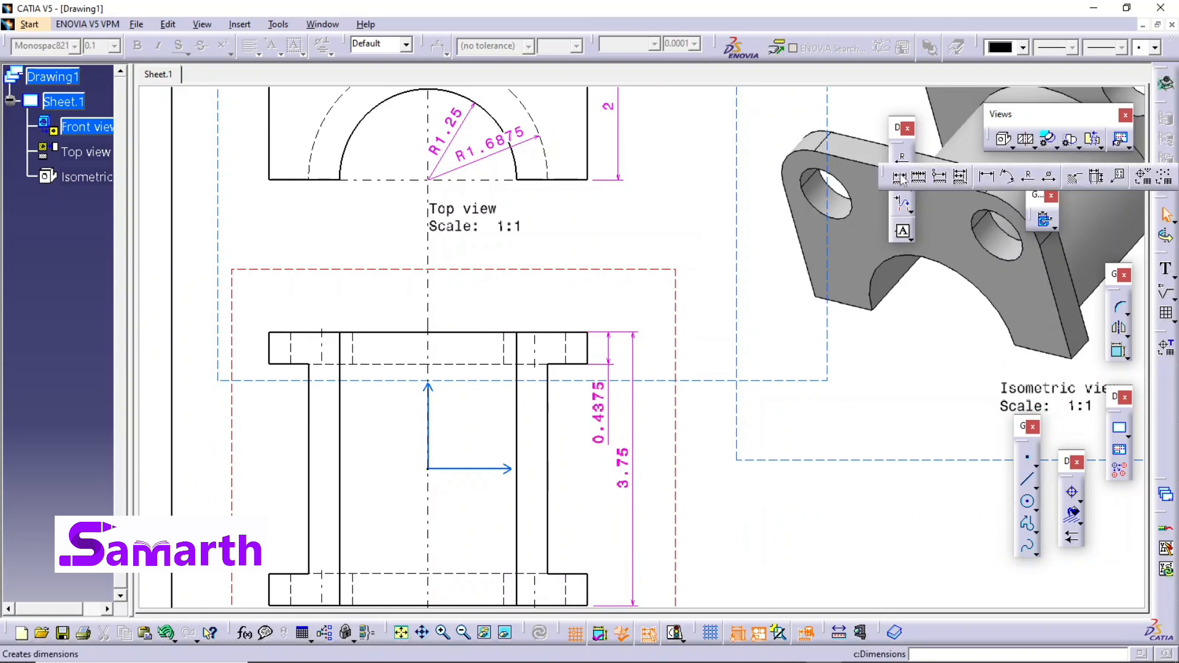
click(901, 179)
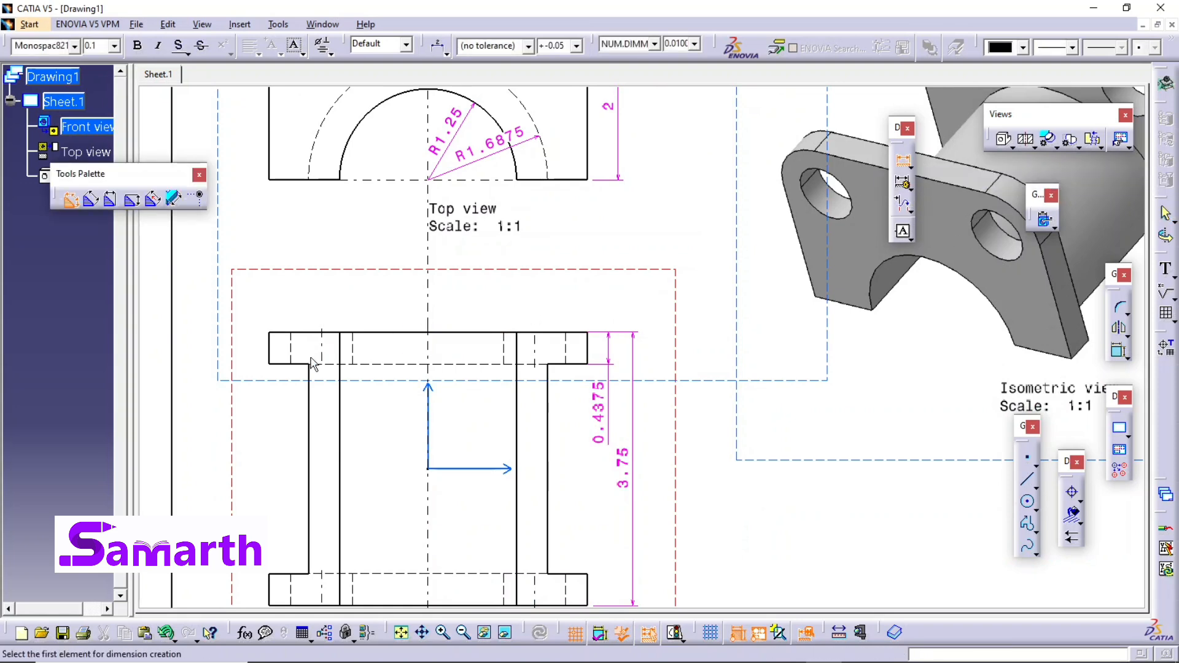
click(267, 352)
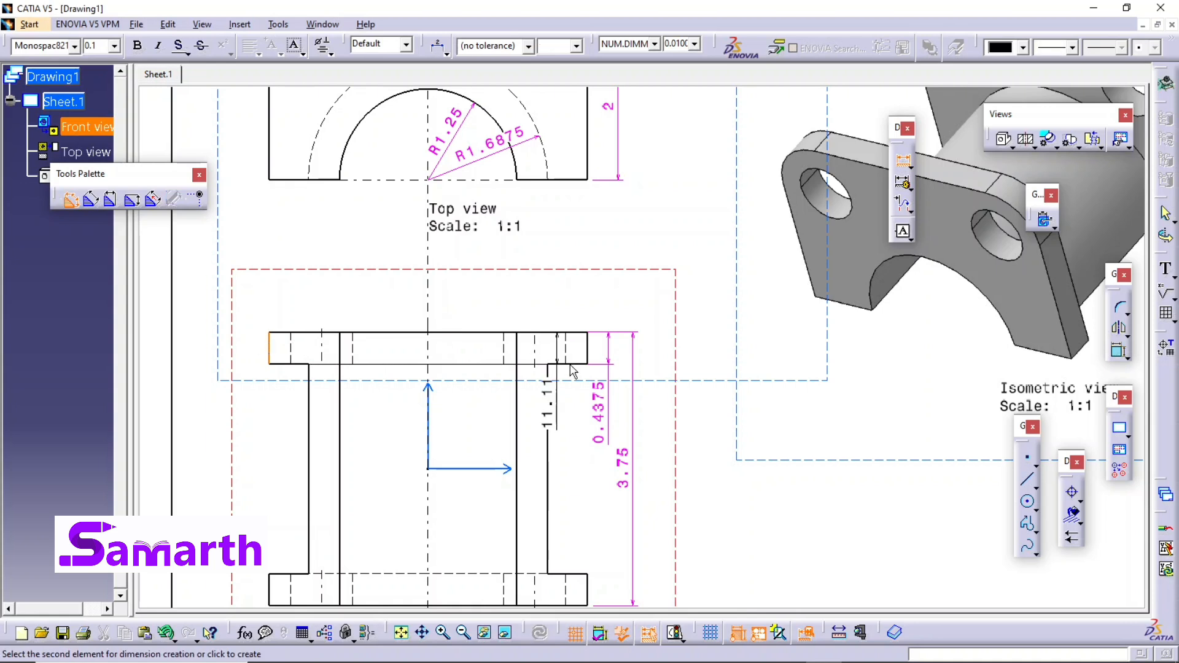
click(589, 350)
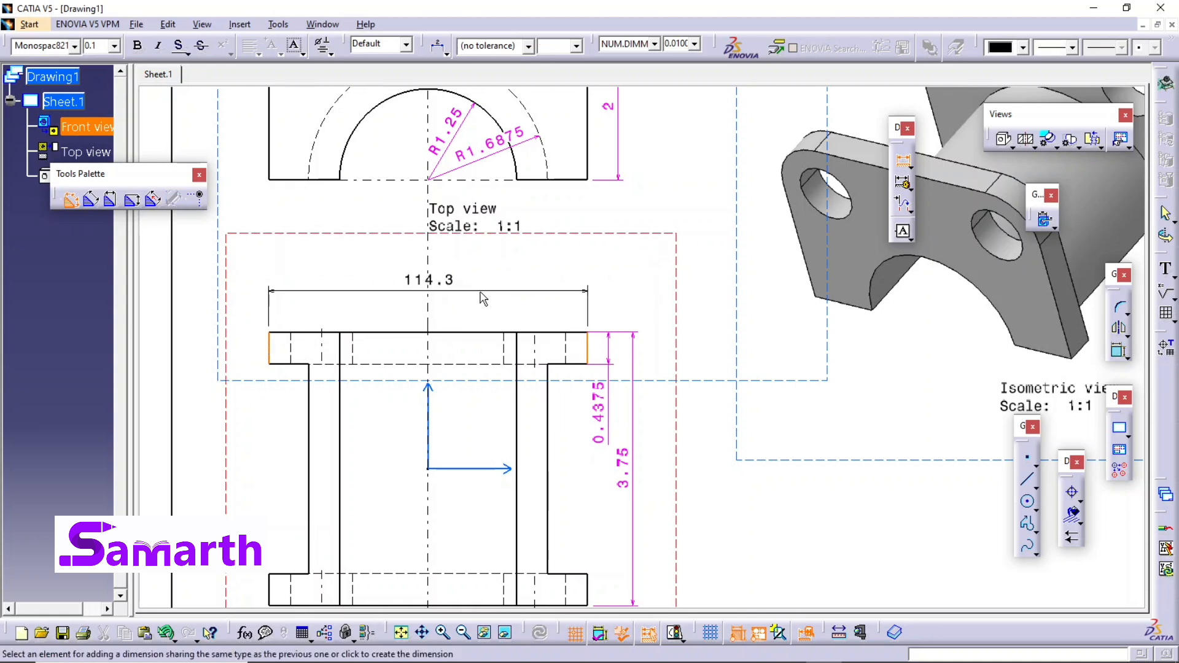
click(474, 309)
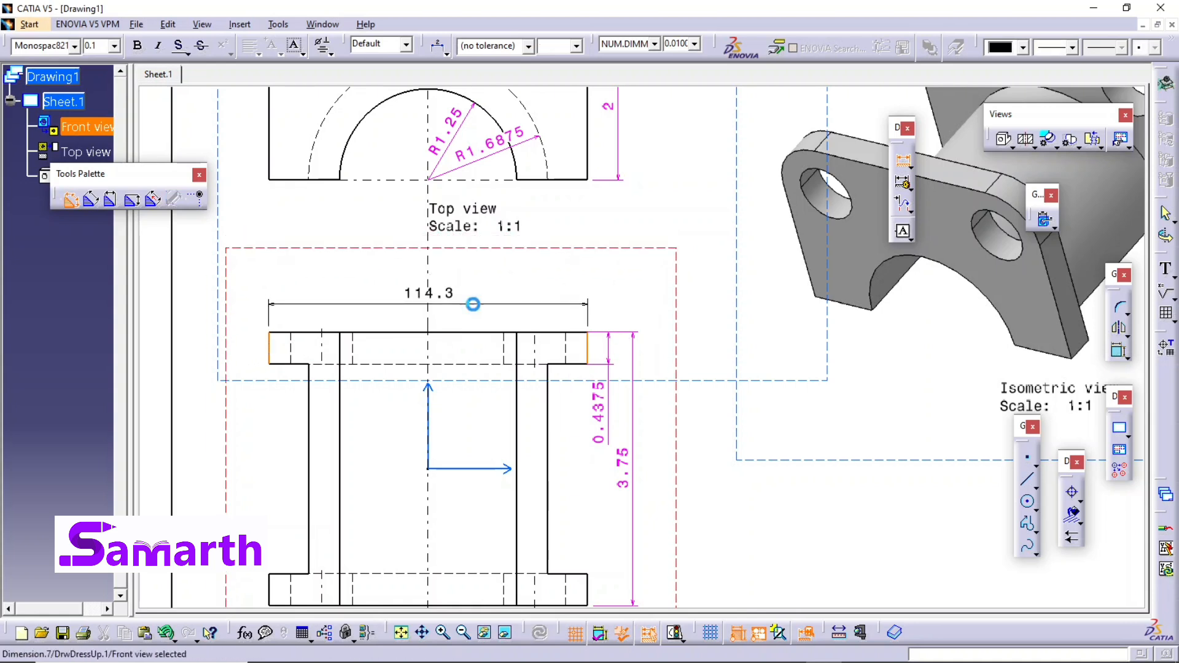
Set the front view's overall width dimension to inches (in) with a precision of 0.00010 and colour it magenta
right_click(433, 301)
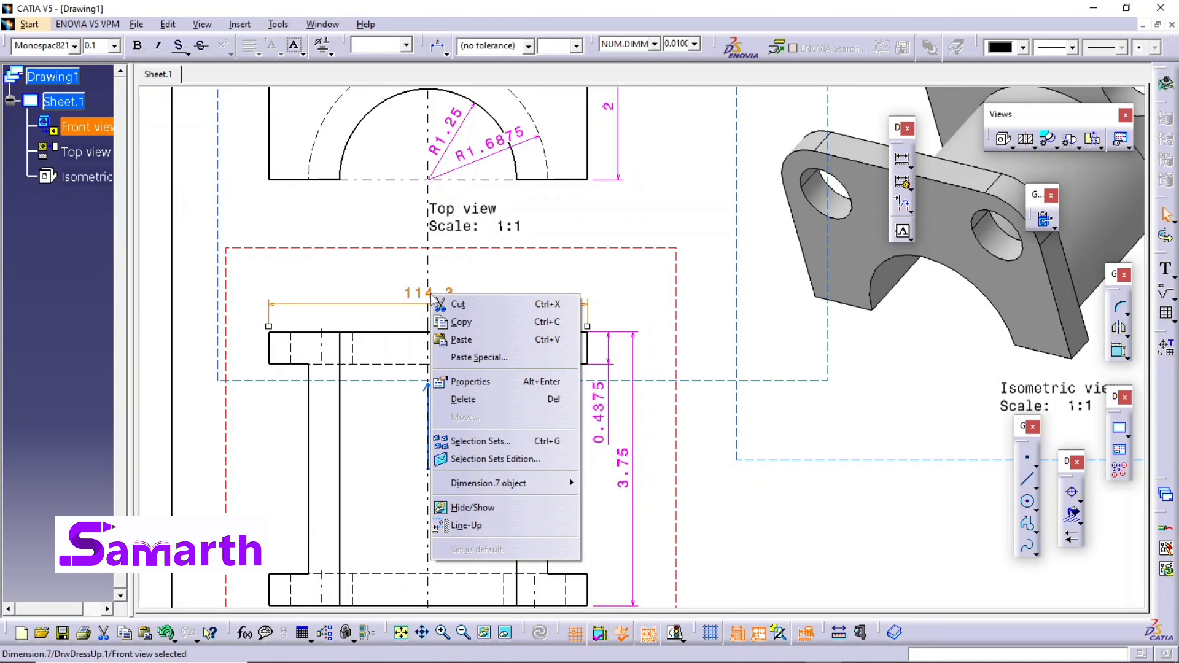
click(655, 44)
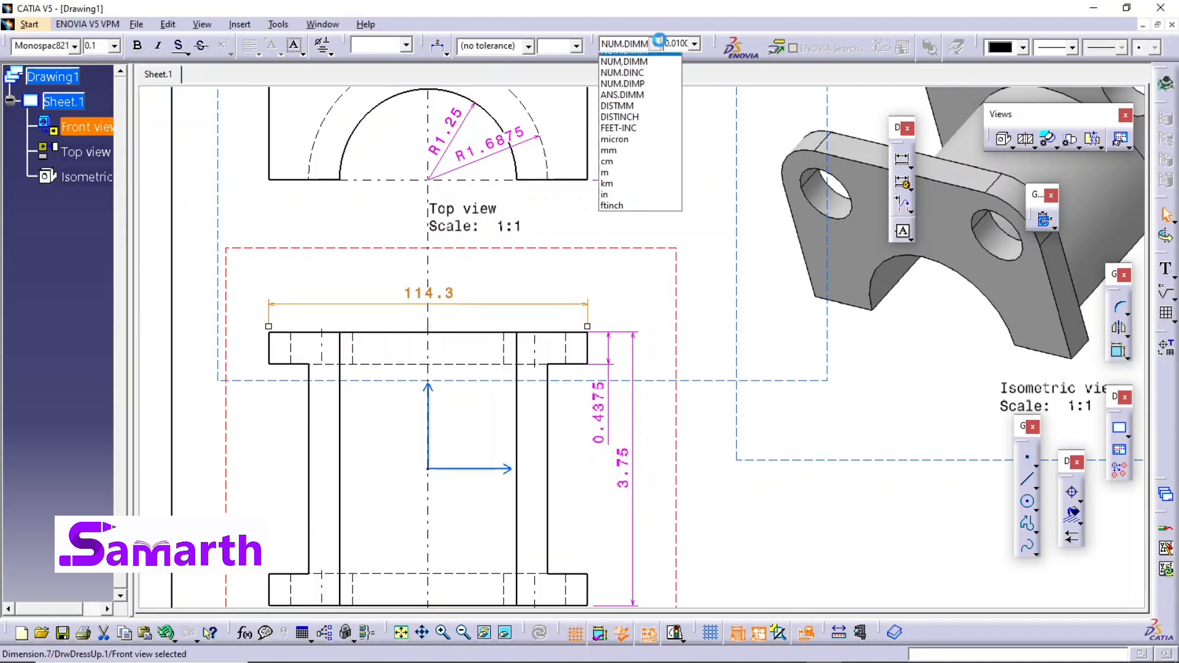
click(669, 189)
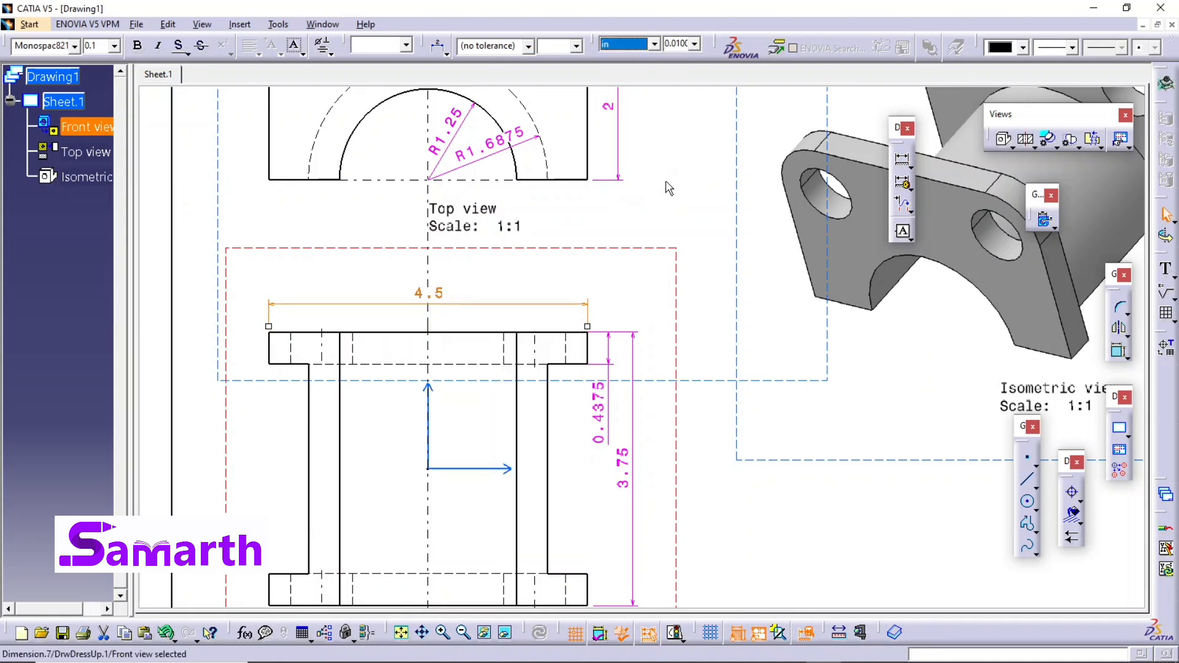
click(694, 43)
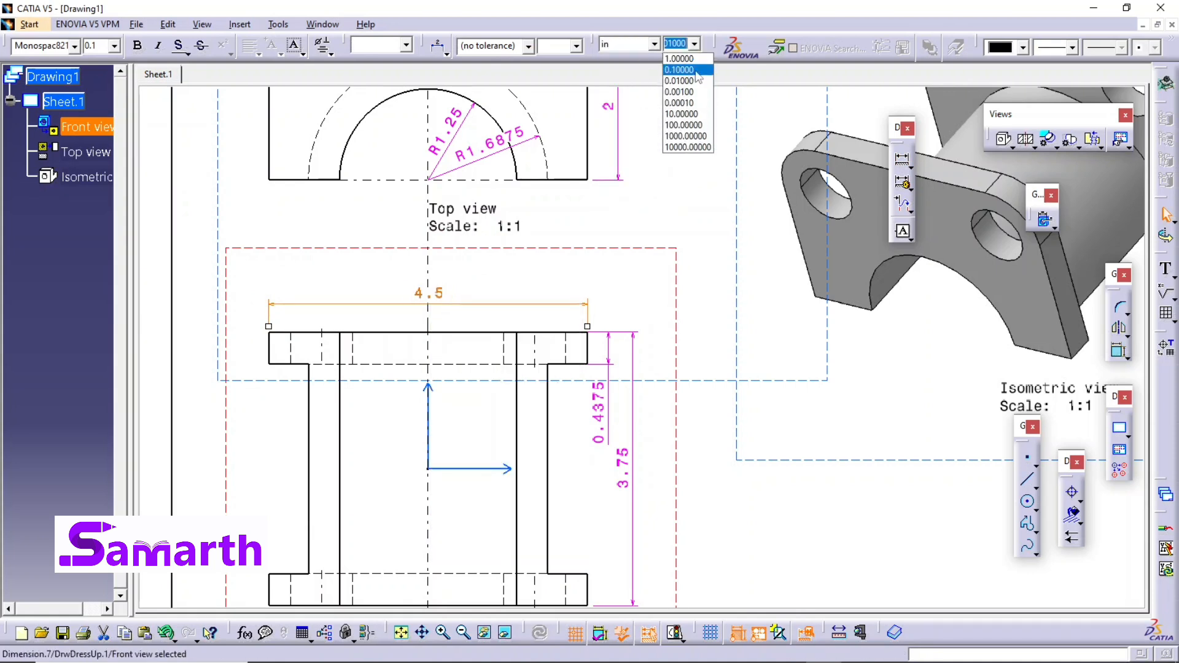
click(696, 103)
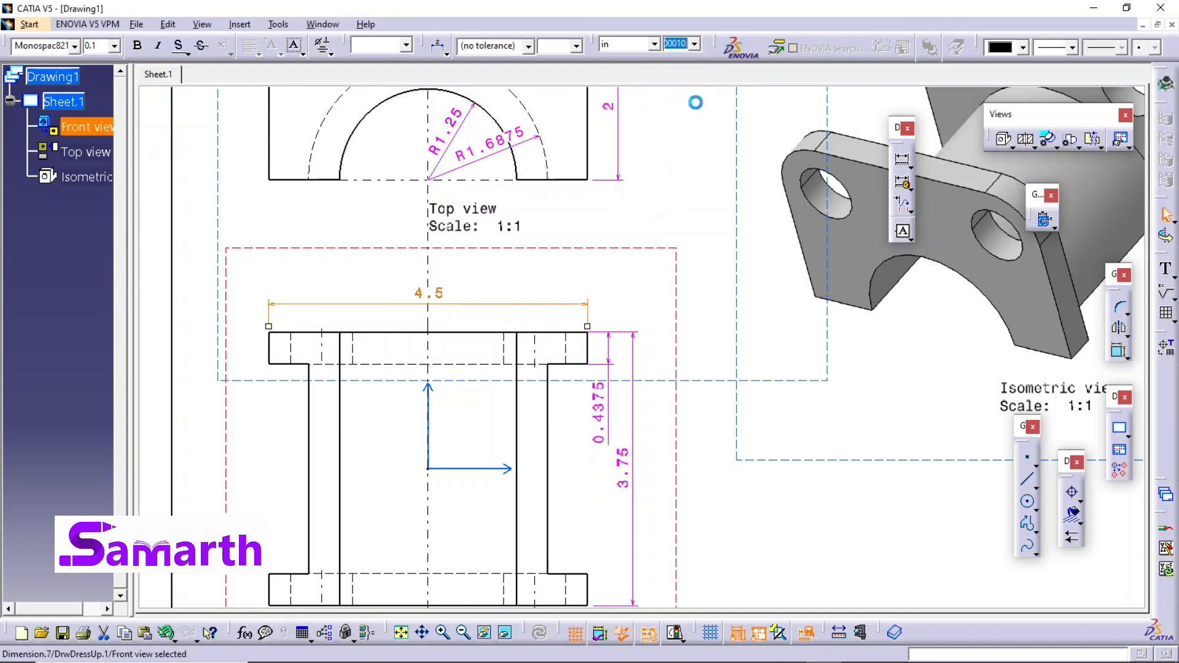
click(1018, 48)
click(1004, 147)
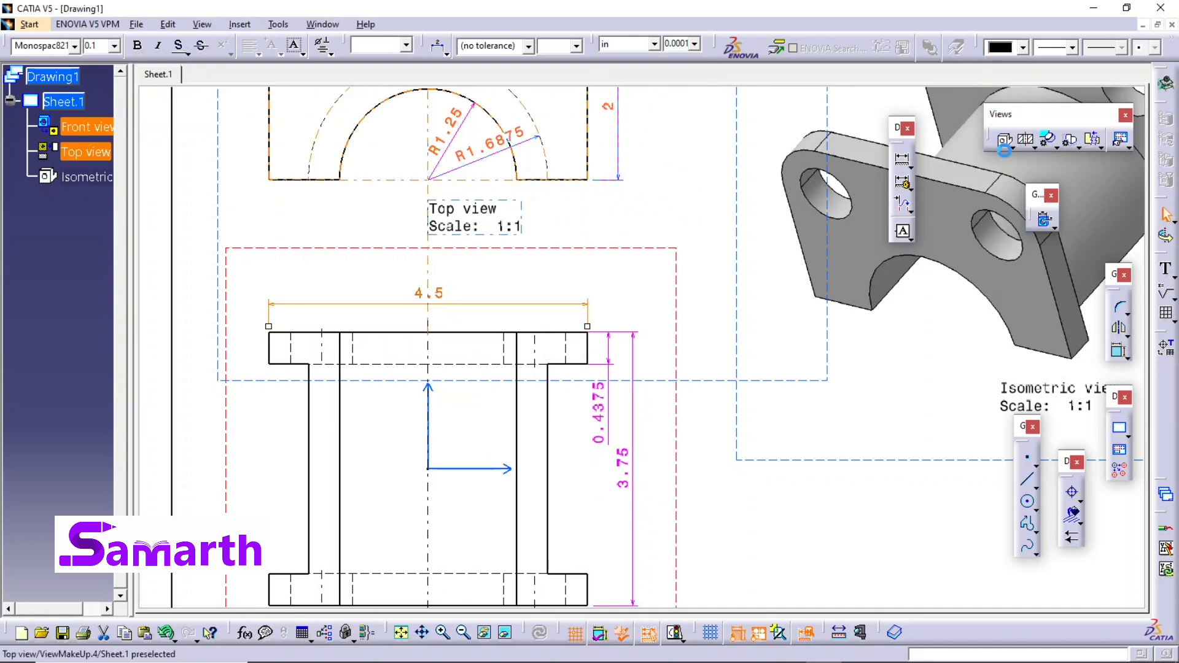
click(613, 286)
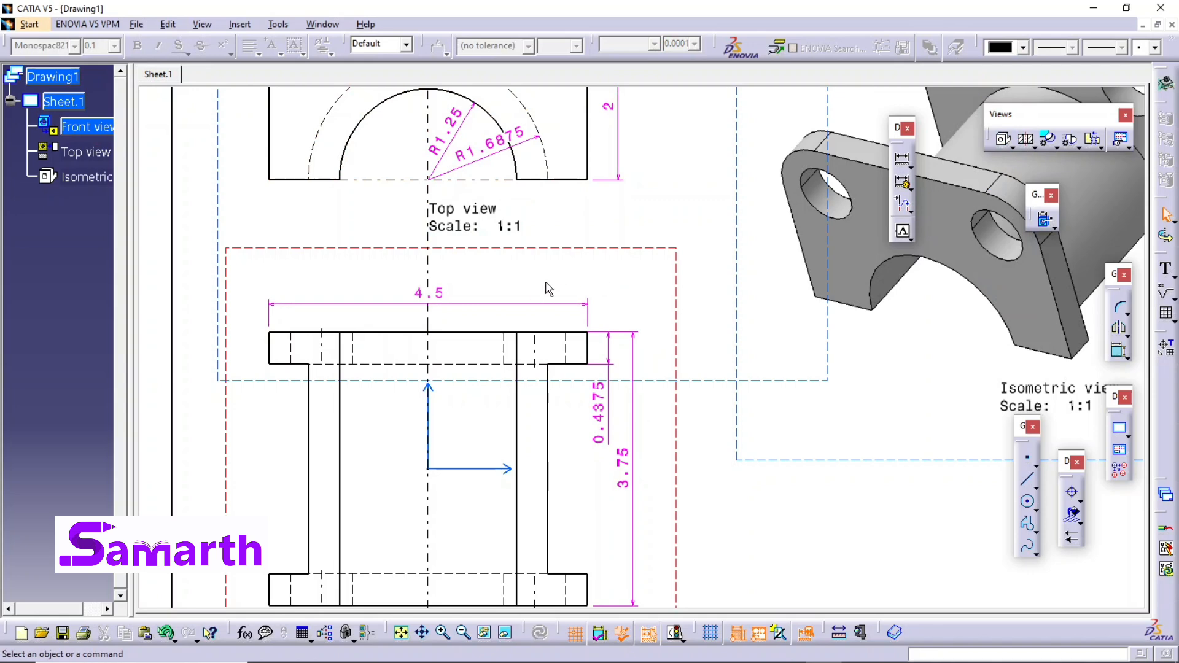
Lengthen the center lines through the arcs' center in the top view so the vertical one extends just past the part's upper edge
scroll(548, 289, up, 3)
scroll(471, 234, up, 2)
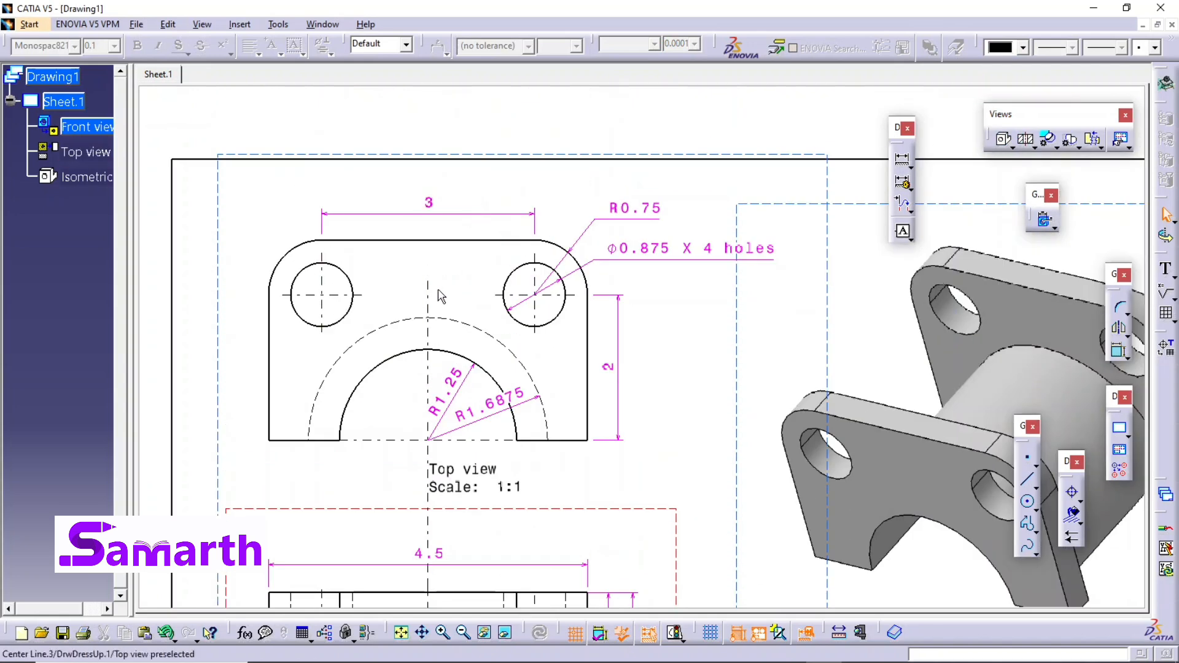
click(438, 286)
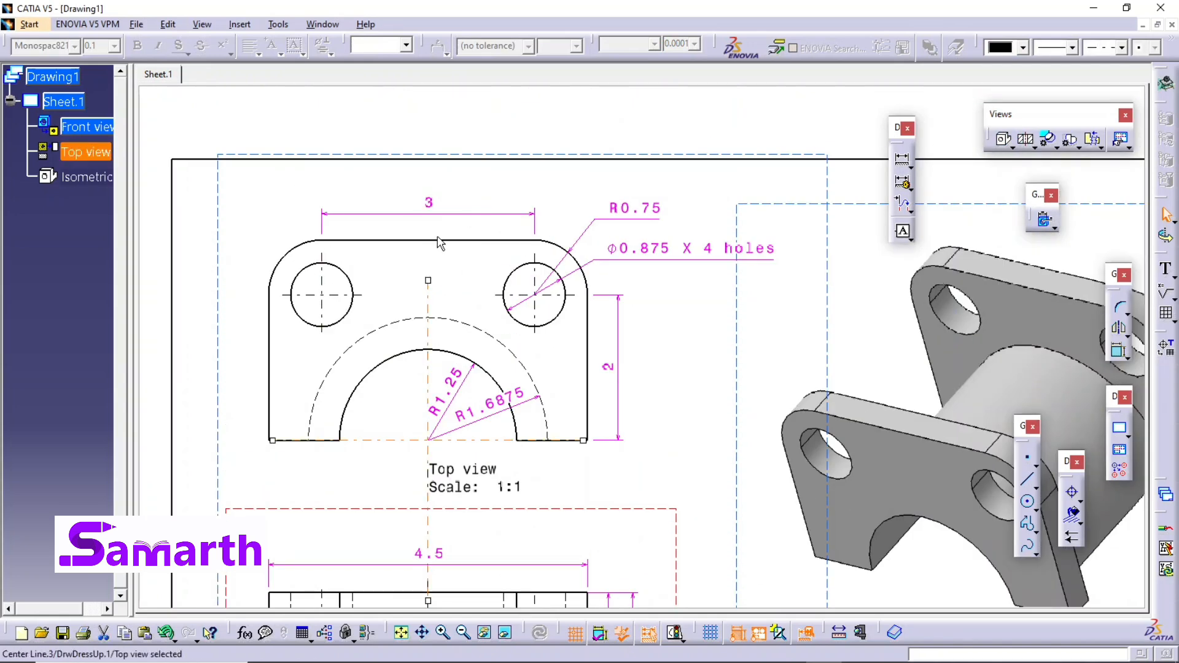
drag(428, 287, 433, 225)
scroll(522, 377, down, 2)
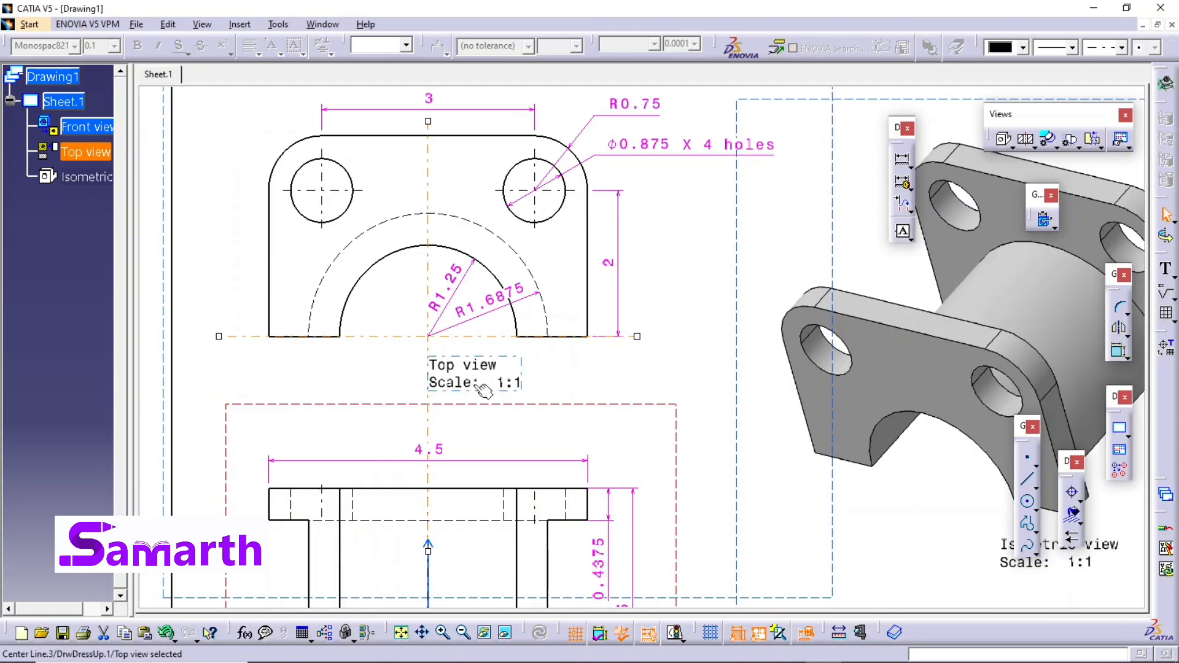
click(576, 384)
scroll(560, 382, down, 6)
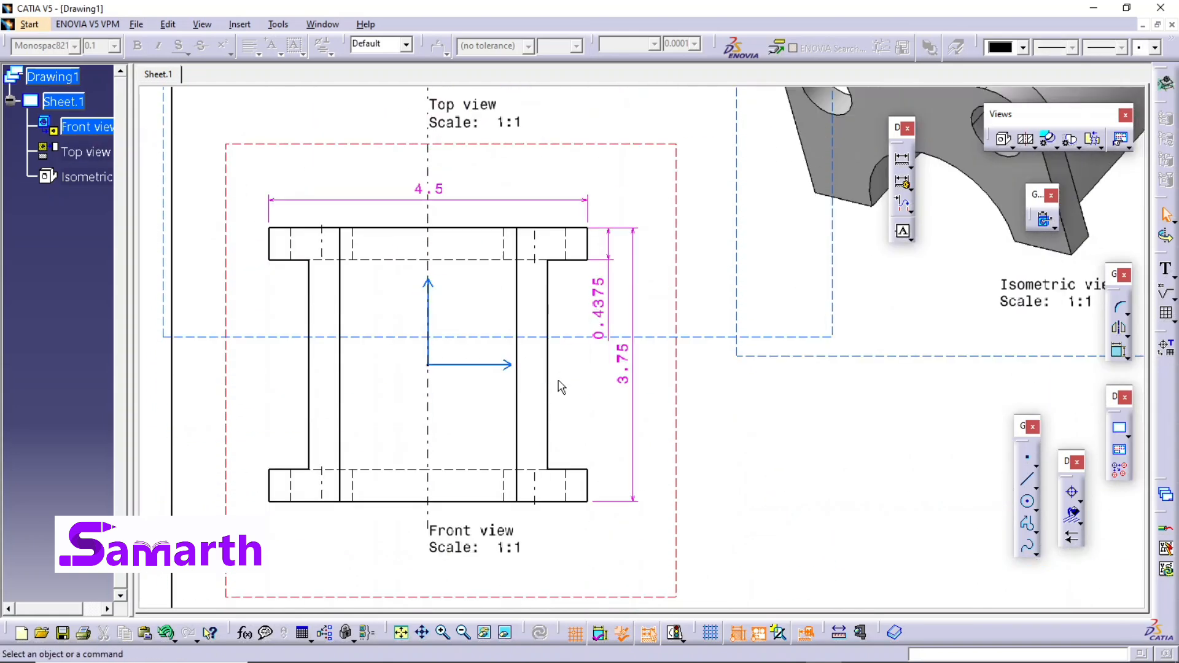
scroll(450, 337, up, 2)
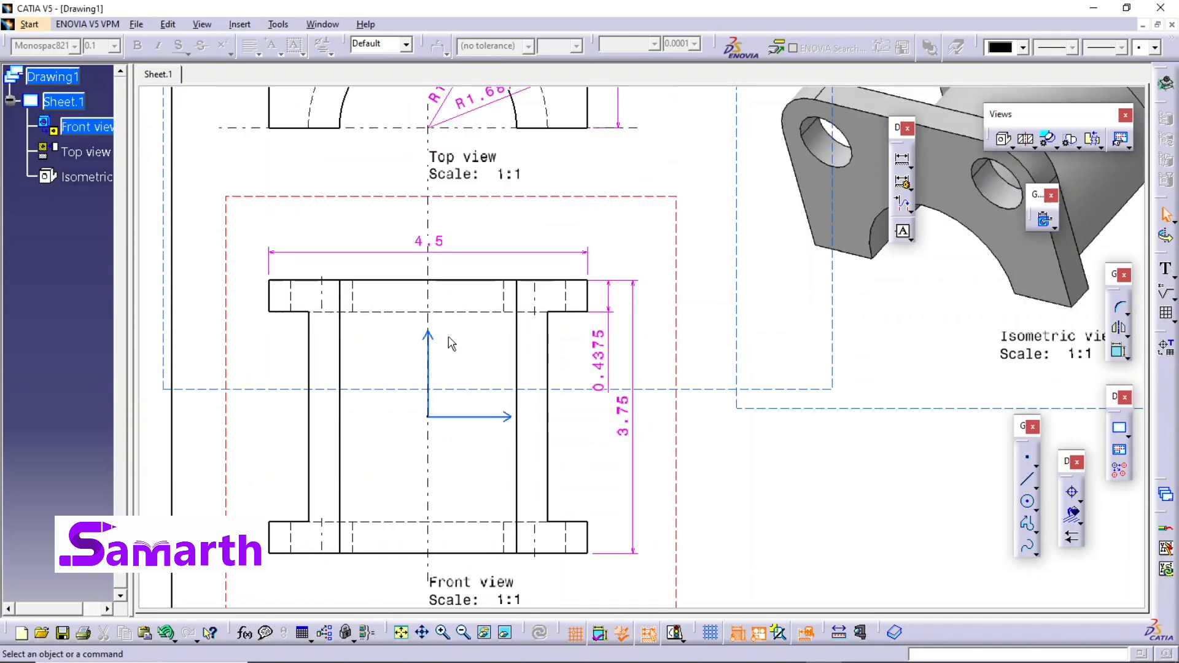
Move the front view's name and scale label clear of the vertical center line, below and beside it
scroll(456, 355, down, 4)
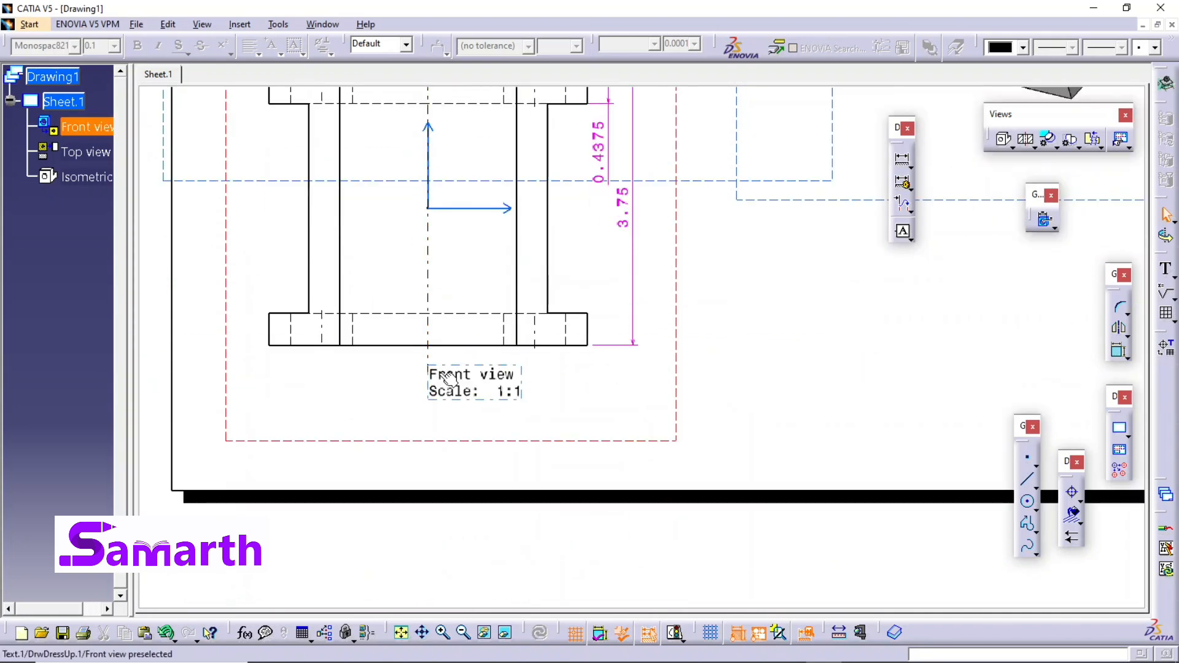
drag(453, 371, 485, 375)
click(428, 368)
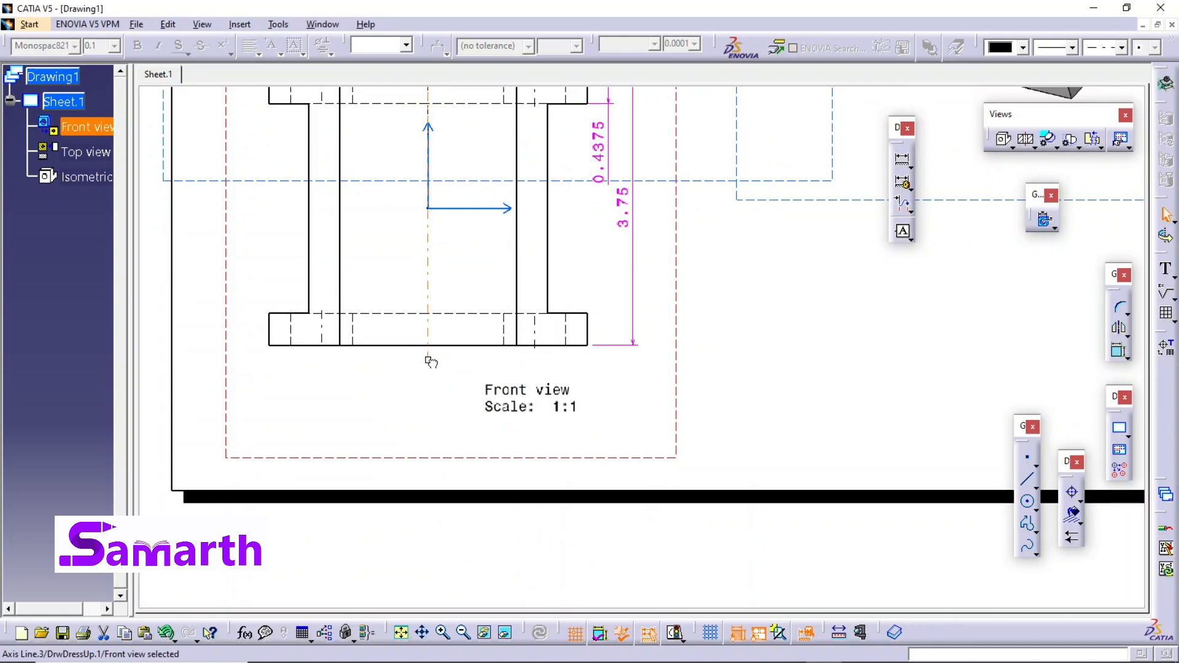
scroll(501, 351, up, 3)
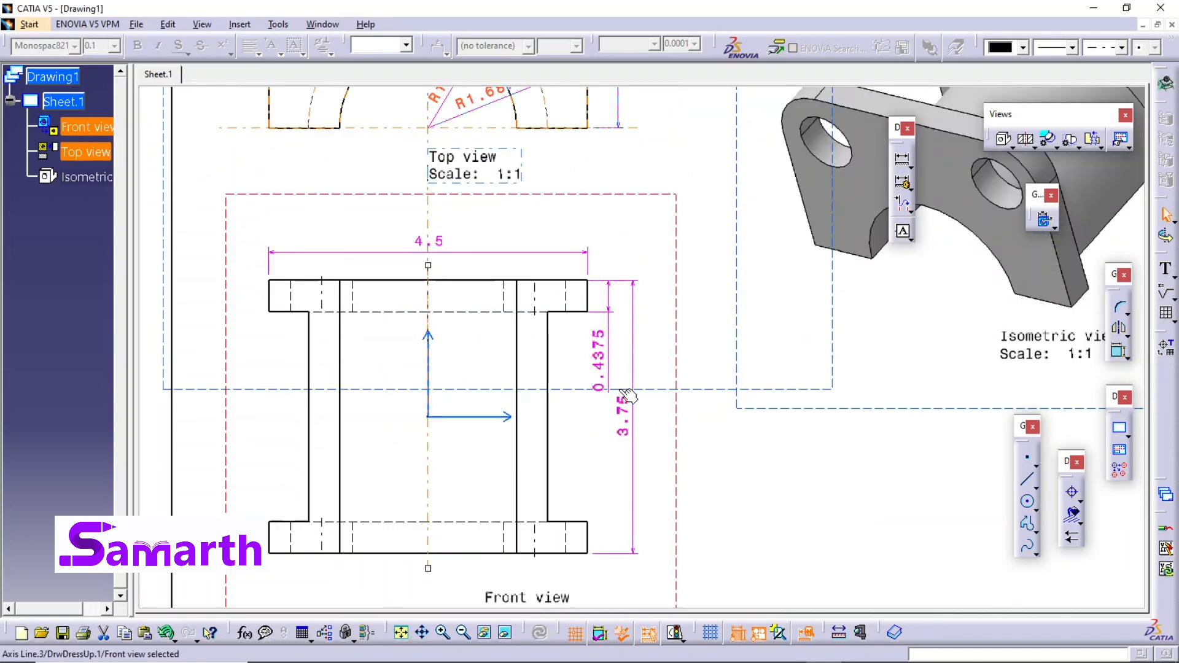
scroll(588, 466, down, 2)
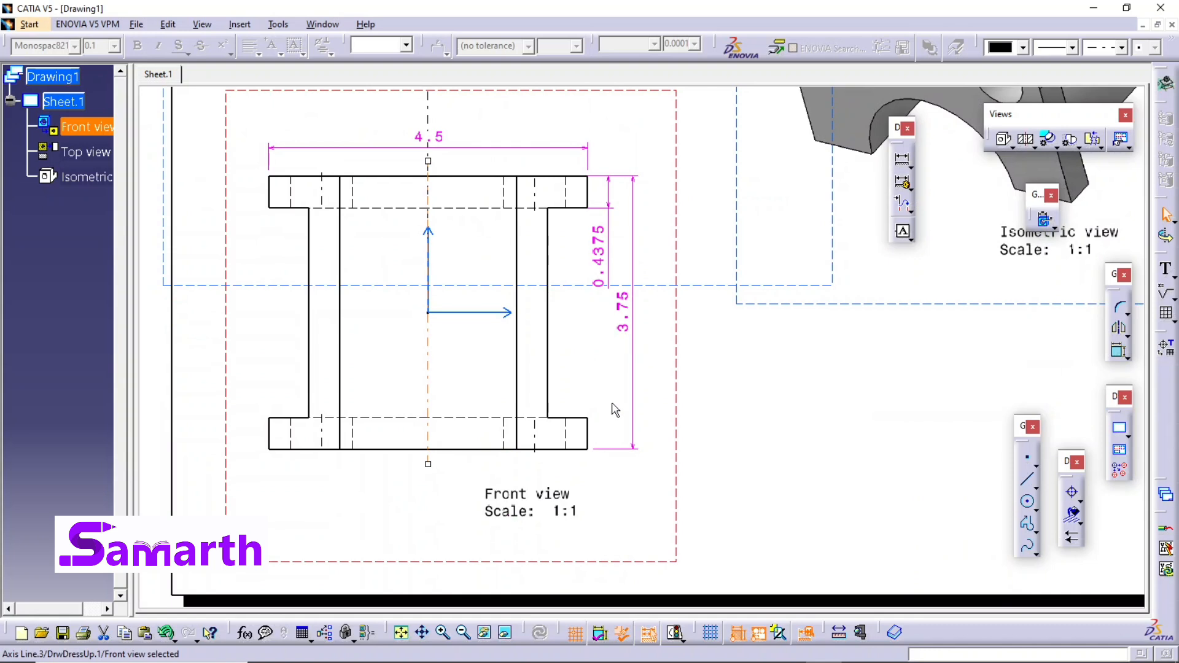
click(611, 402)
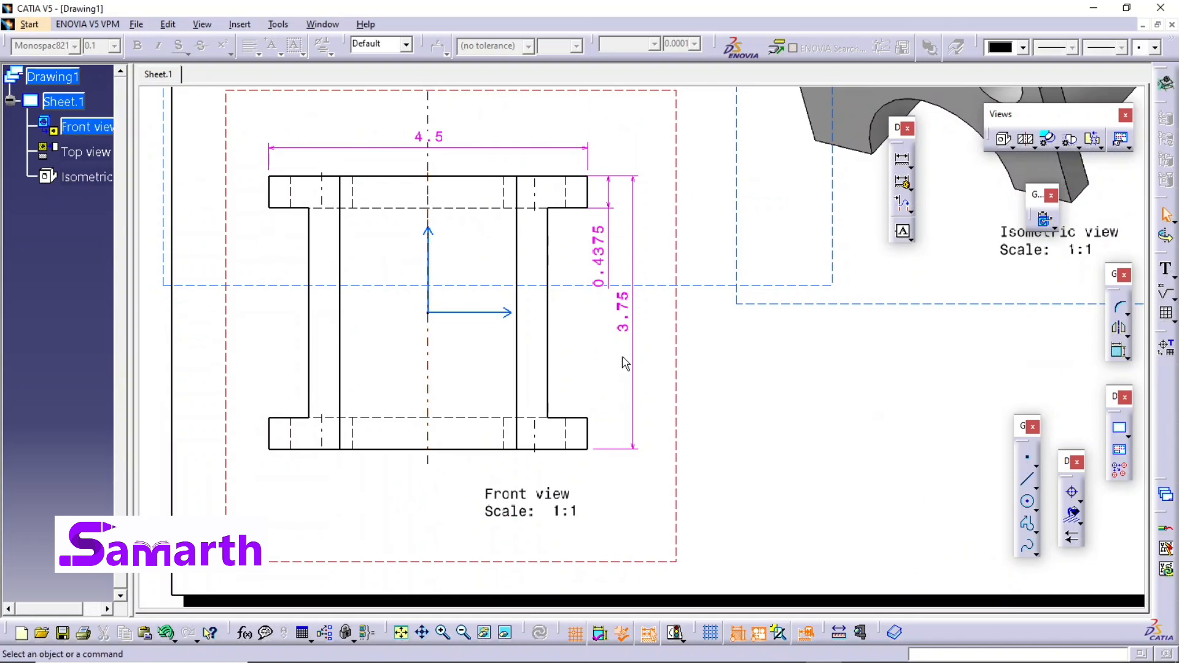
scroll(579, 389, up, 2)
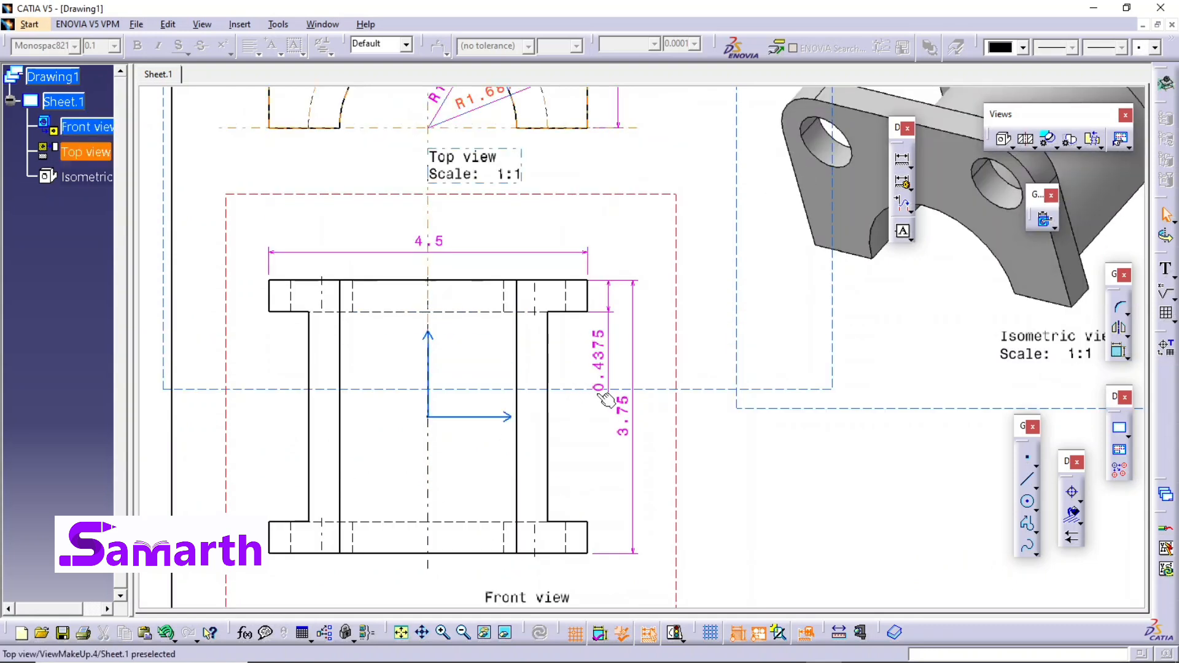
Move the floating Dimensioning toolbar off the isometric view to the empty area beside the sheet
click(404, 631)
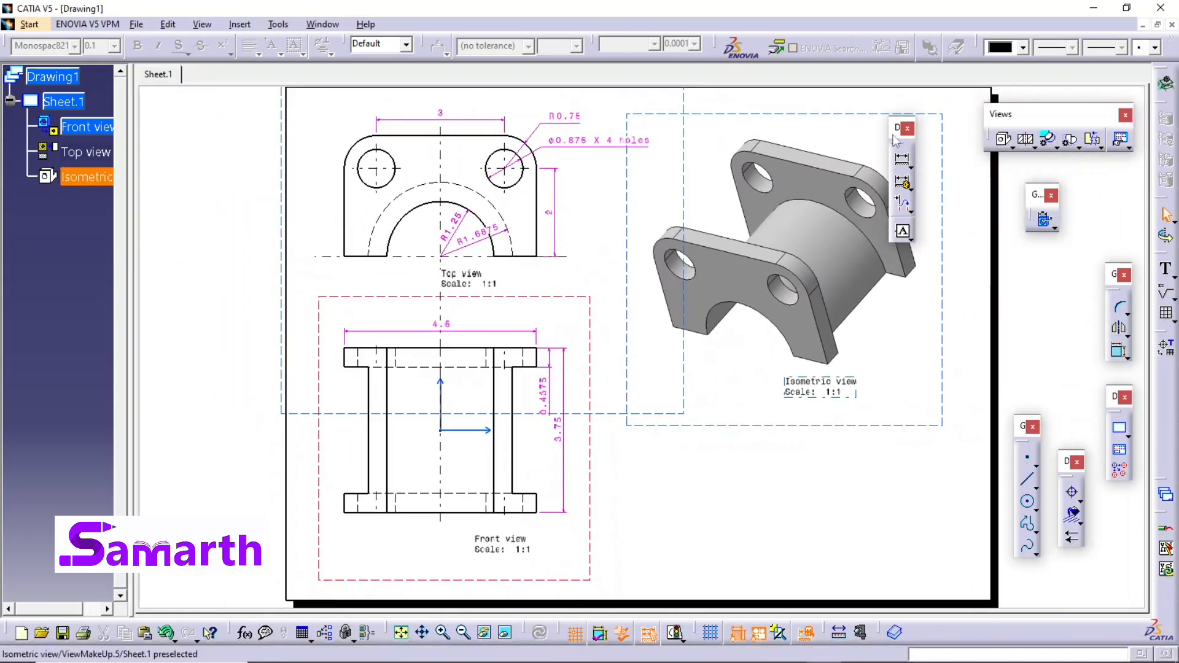
drag(897, 130, 1032, 270)
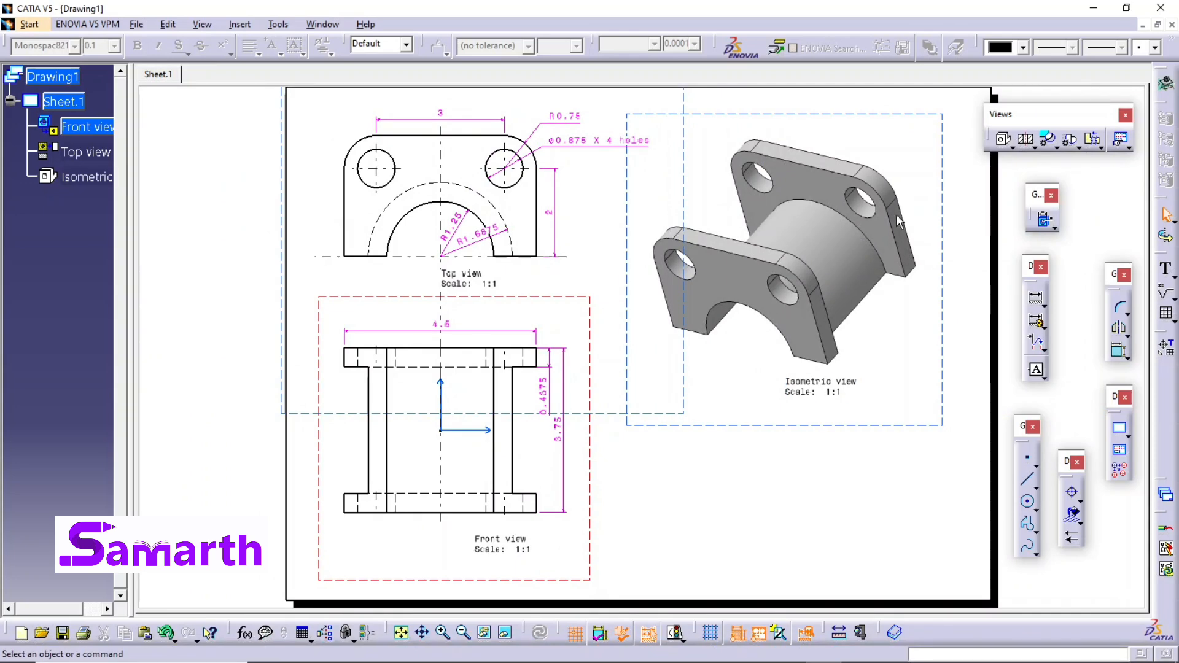
scroll(931, 248, up, 1)
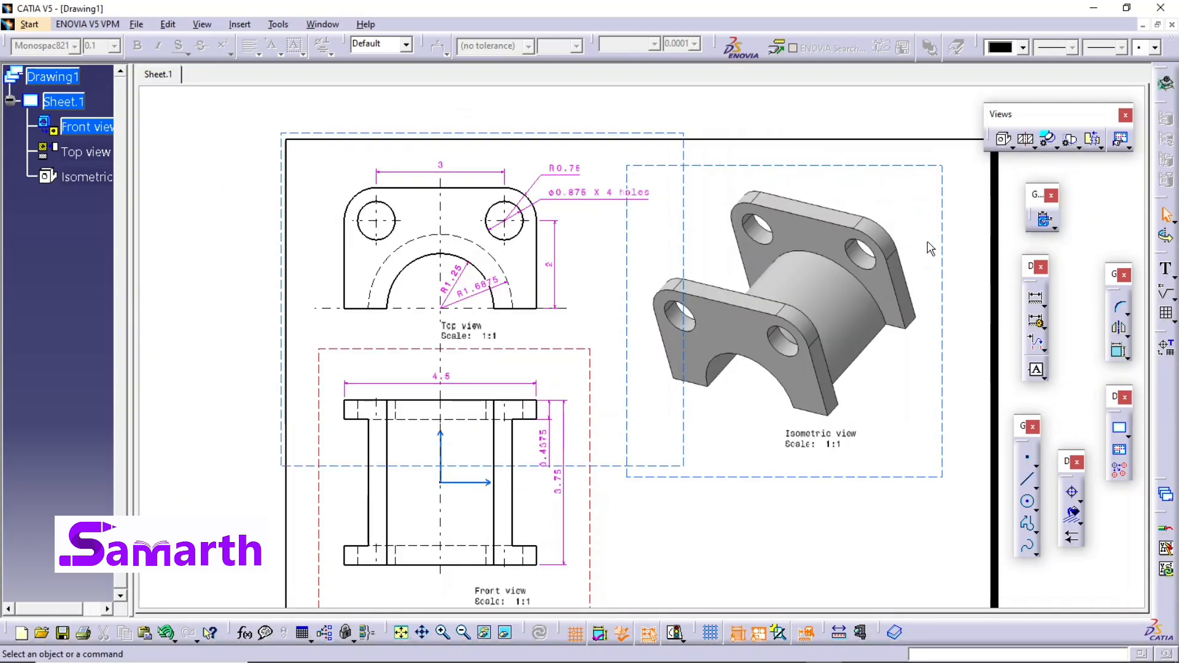
scroll(931, 248, down, 1)
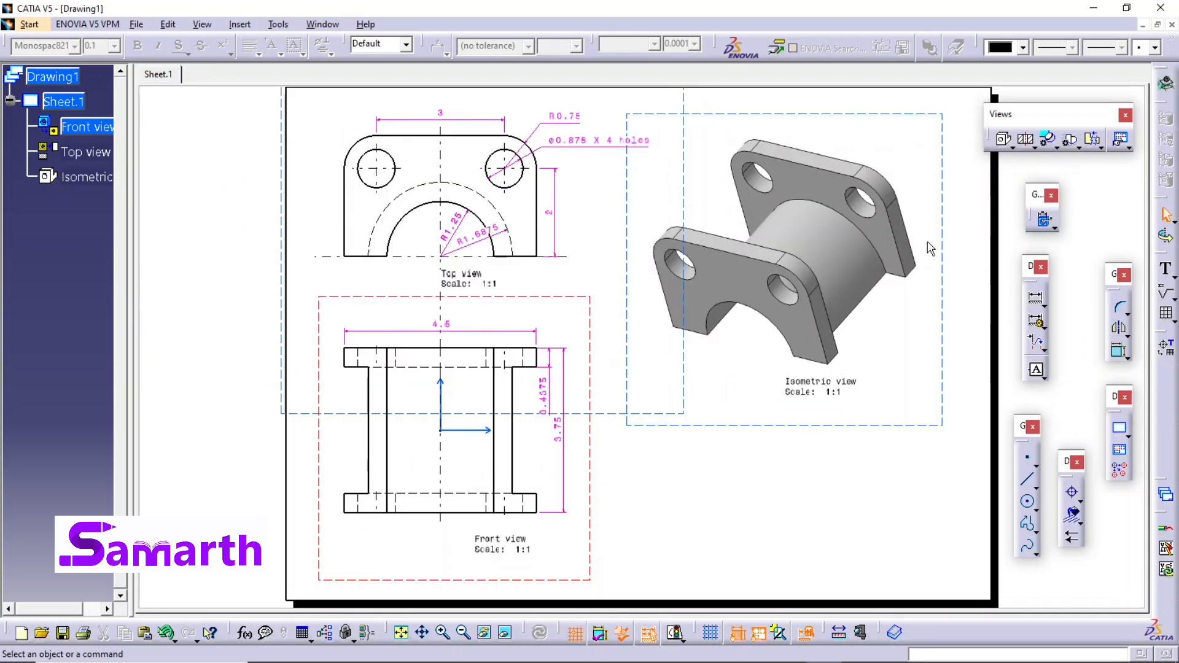
scroll(931, 248, up, 1)
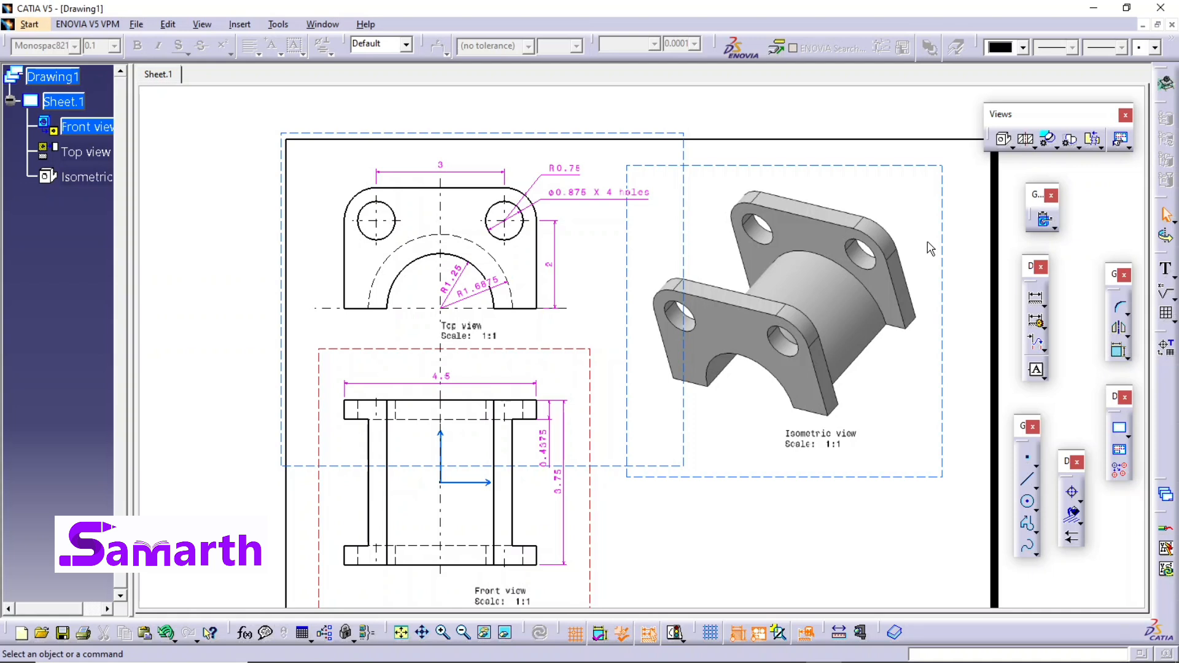
View the Bearing Block A Latest.CATPart model and return to Drawing1
click(324, 24)
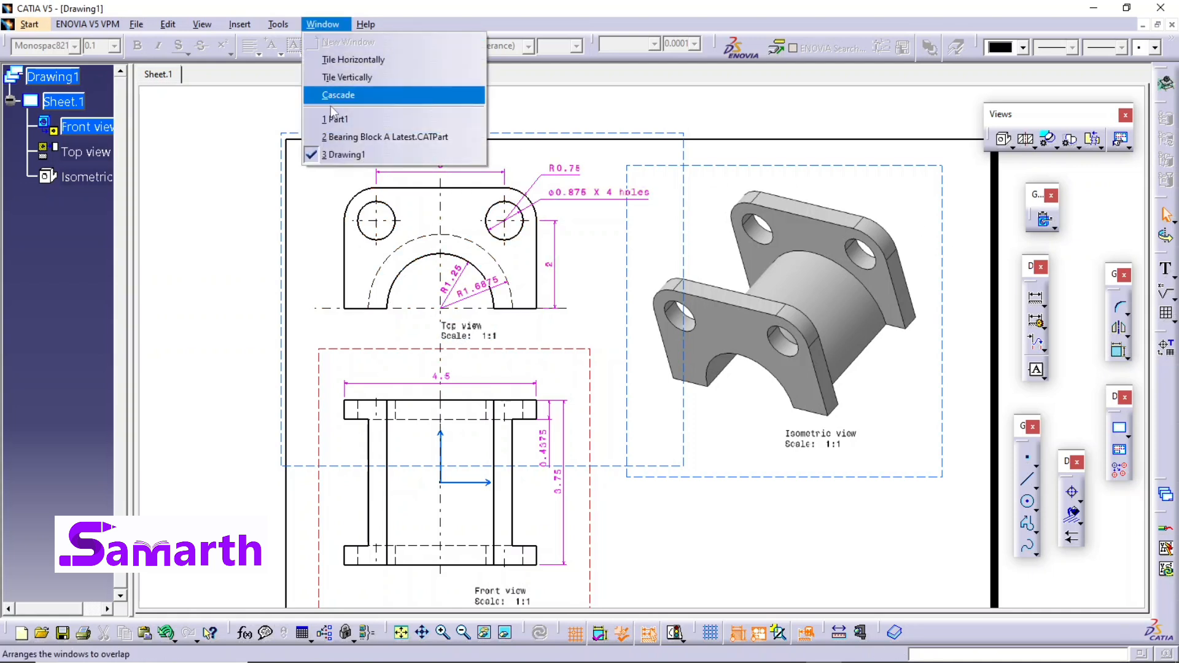
click(340, 138)
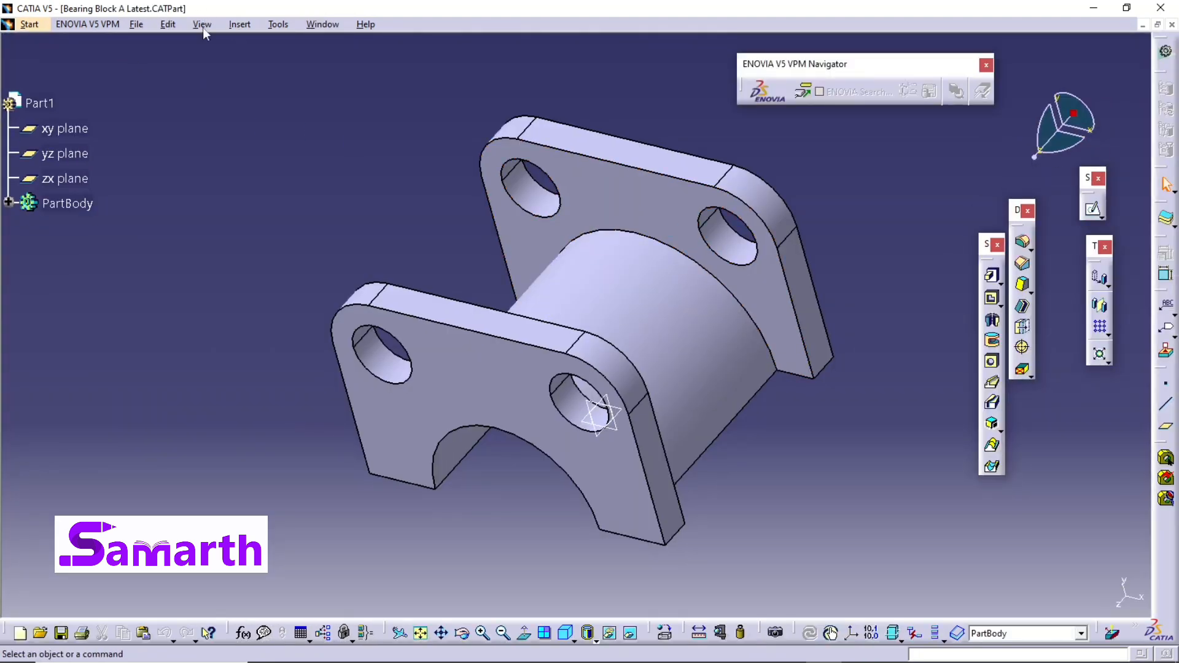
click(312, 22)
click(340, 153)
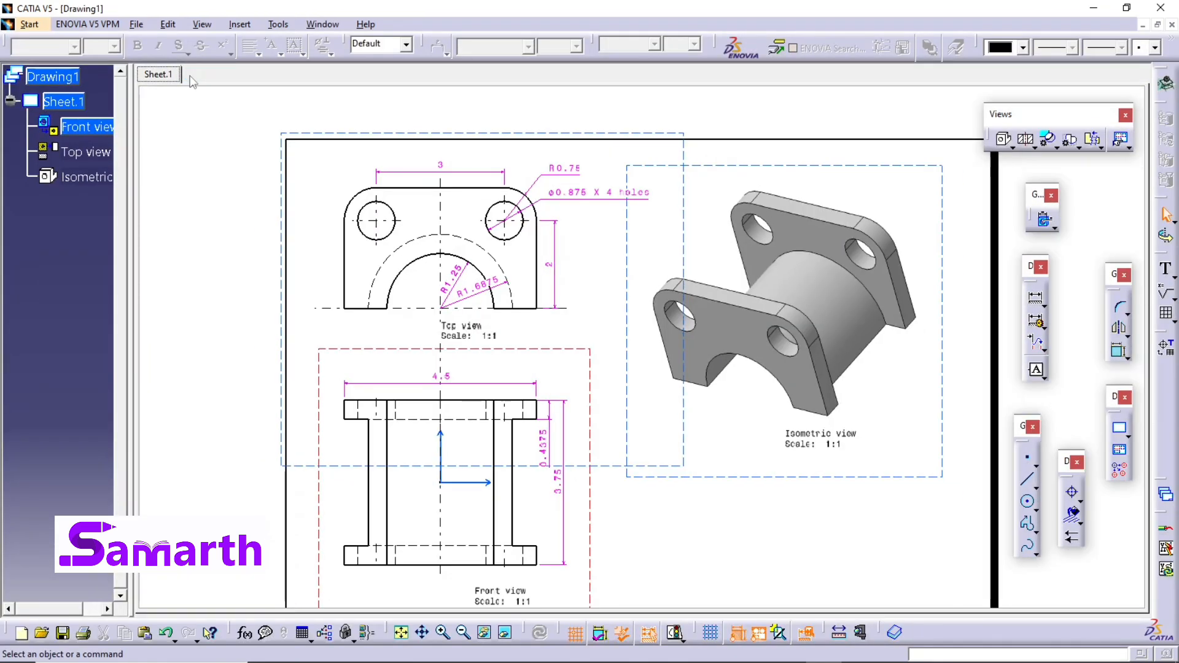
Switch the drawing sheet to its background for editing
click(202, 24)
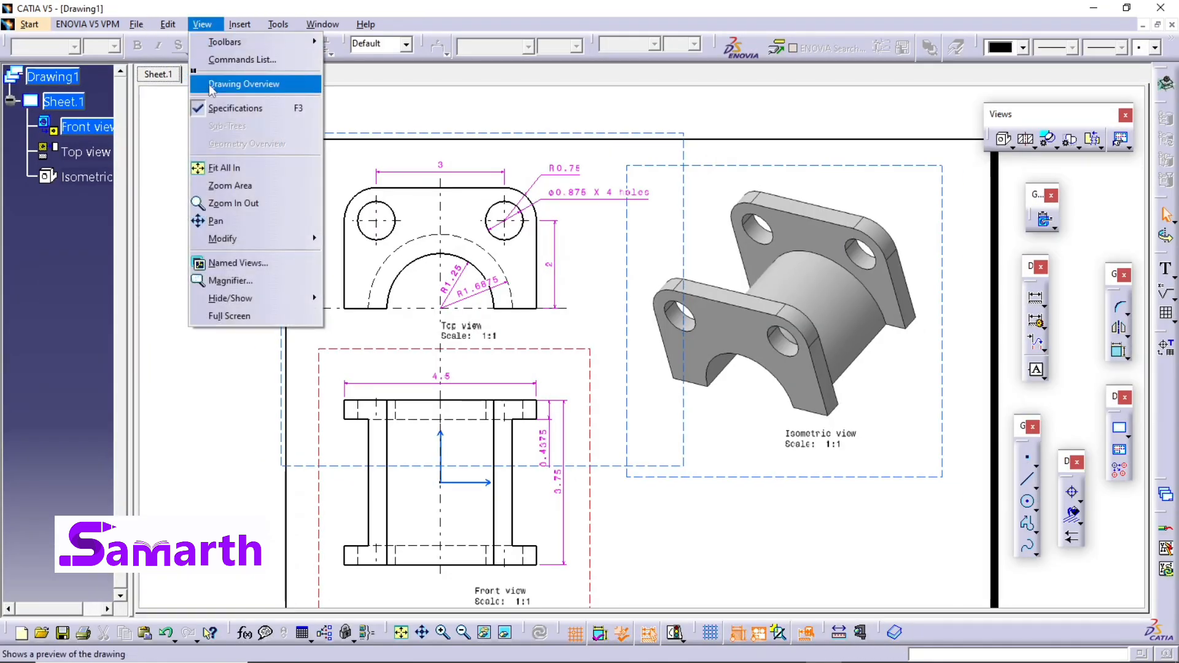
mouse_move(167, 24)
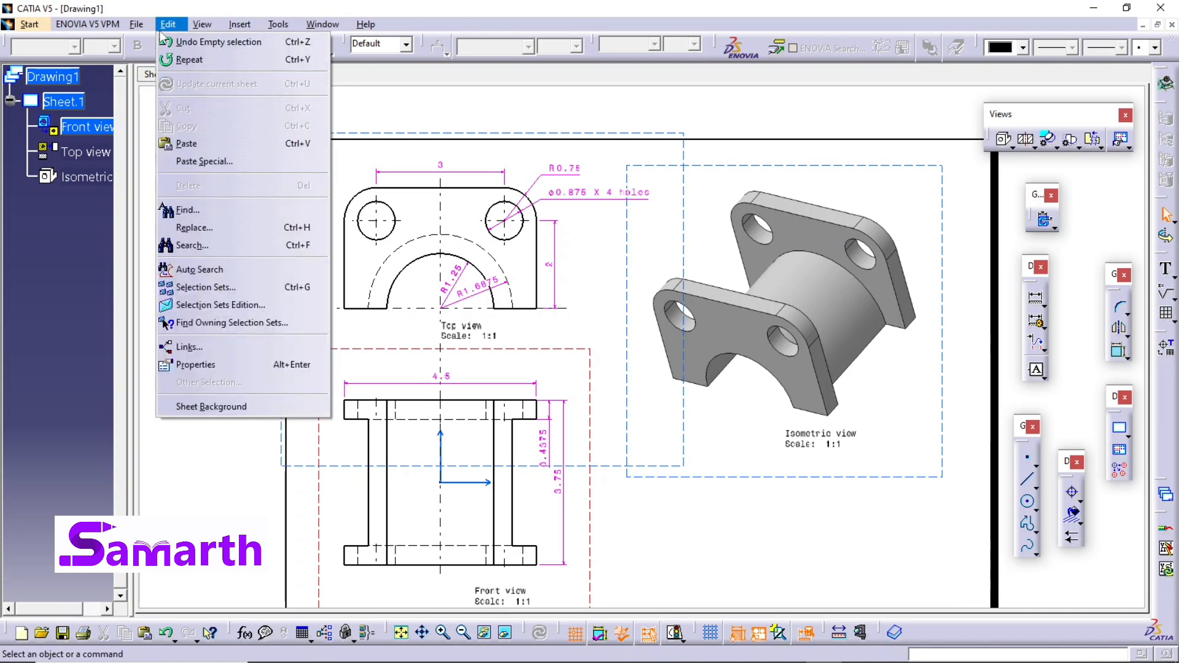
click(196, 407)
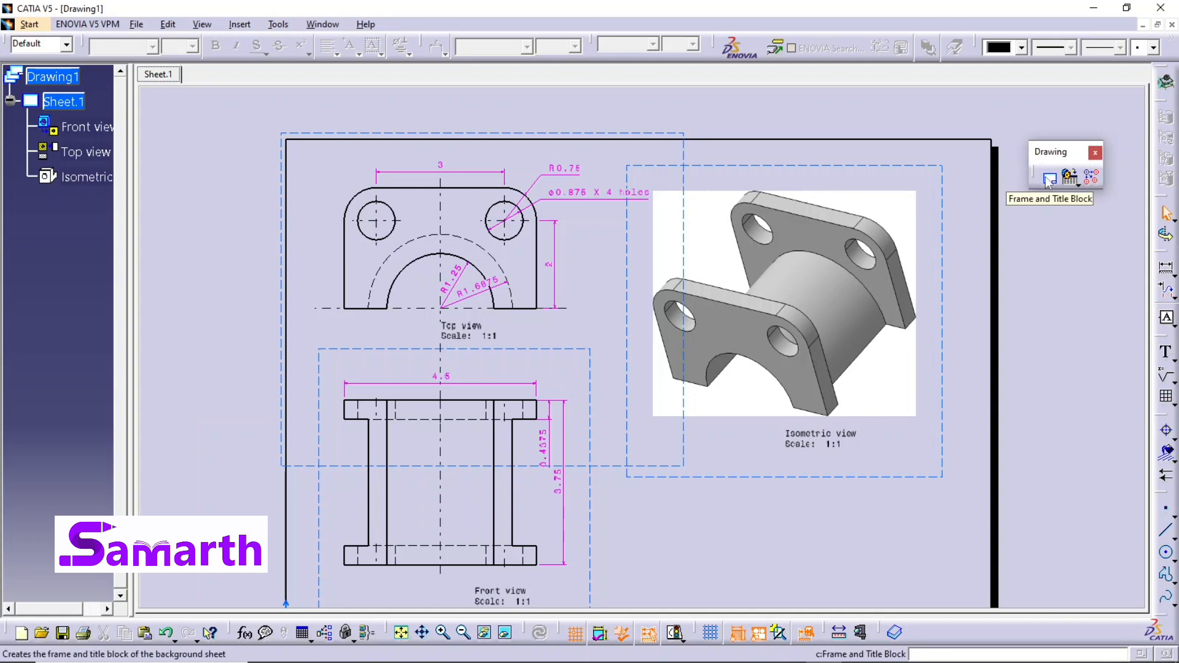
Create a frame and title block on the sheet background using the Drawing Titleblock Sample 2 style
click(1048, 179)
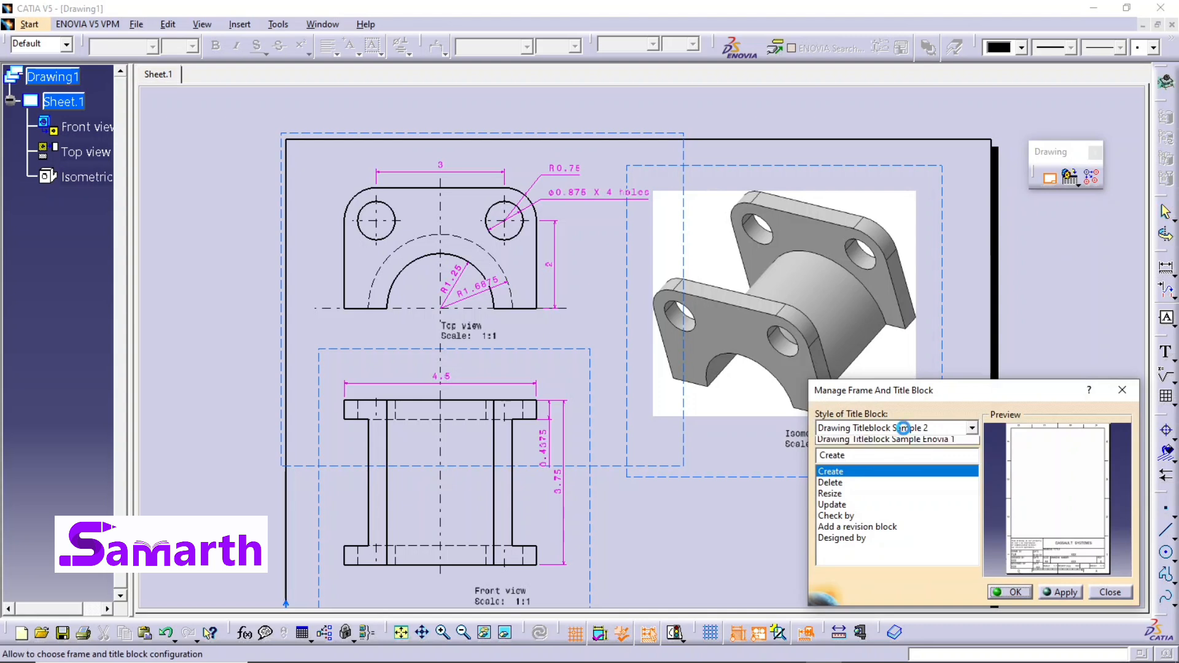
click(901, 429)
click(900, 457)
click(902, 428)
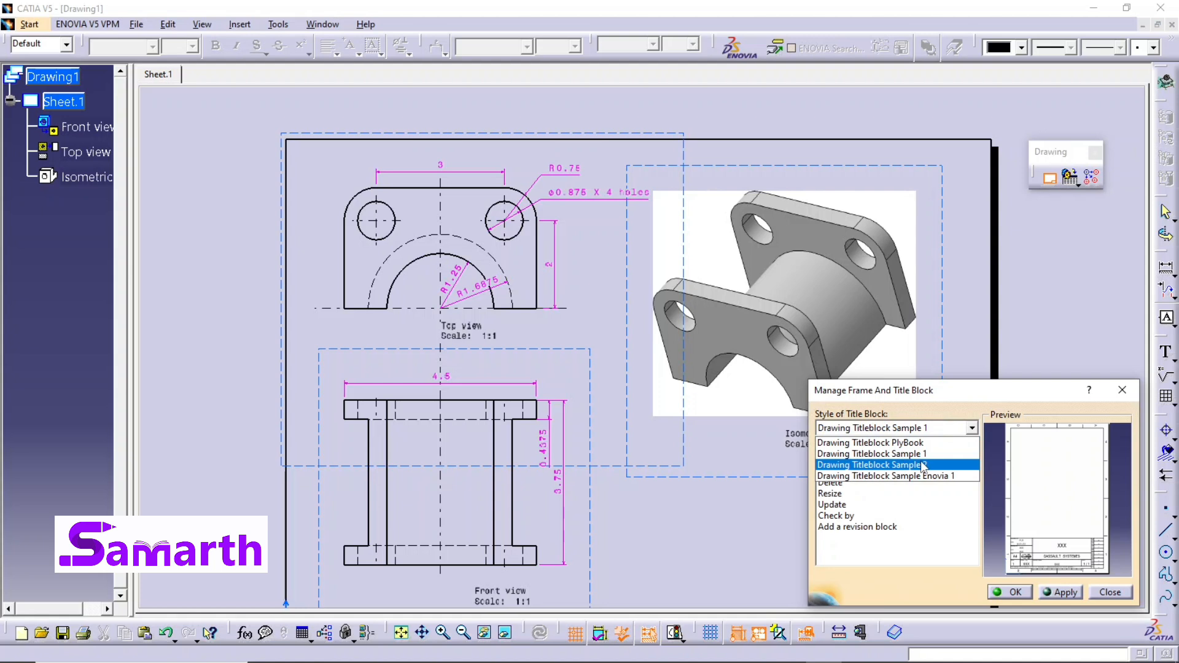
click(923, 465)
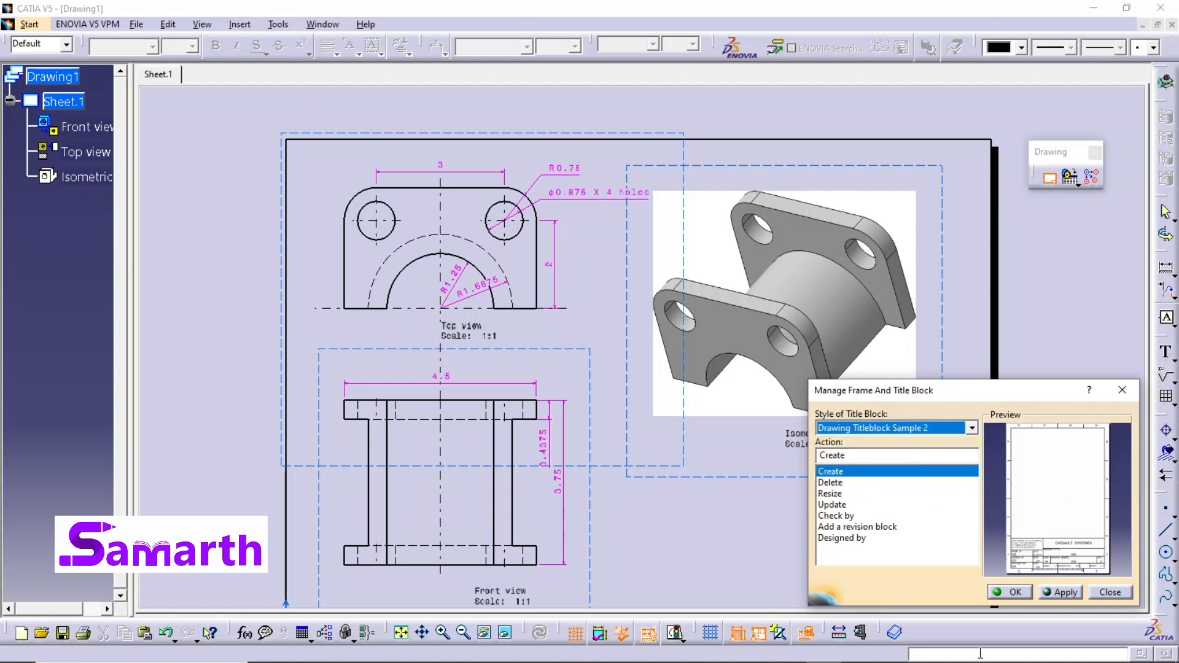
click(1010, 591)
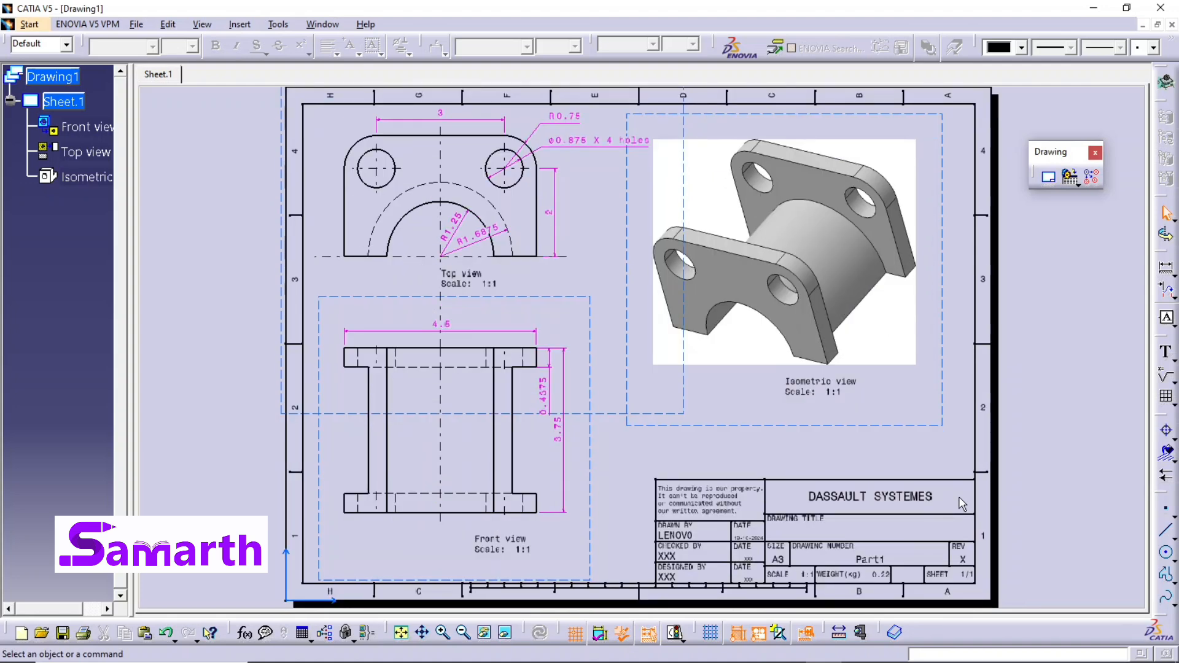
click(402, 633)
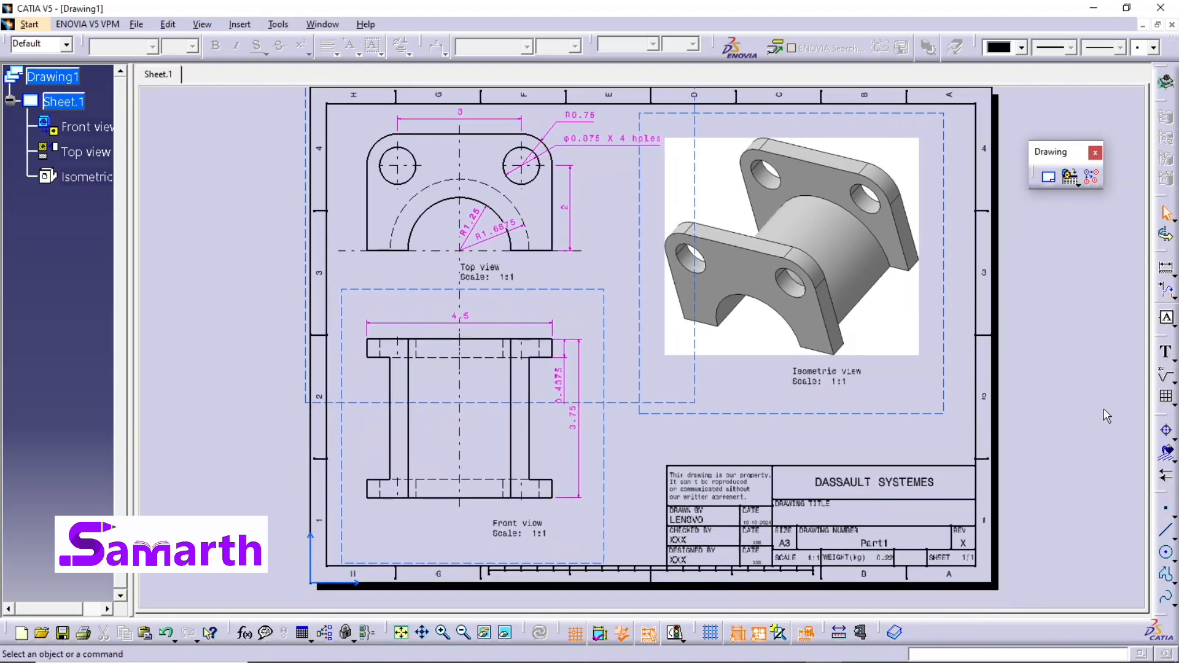
Replace the company name in the title block with SAMARTH OFFICIAL
double_click(860, 479)
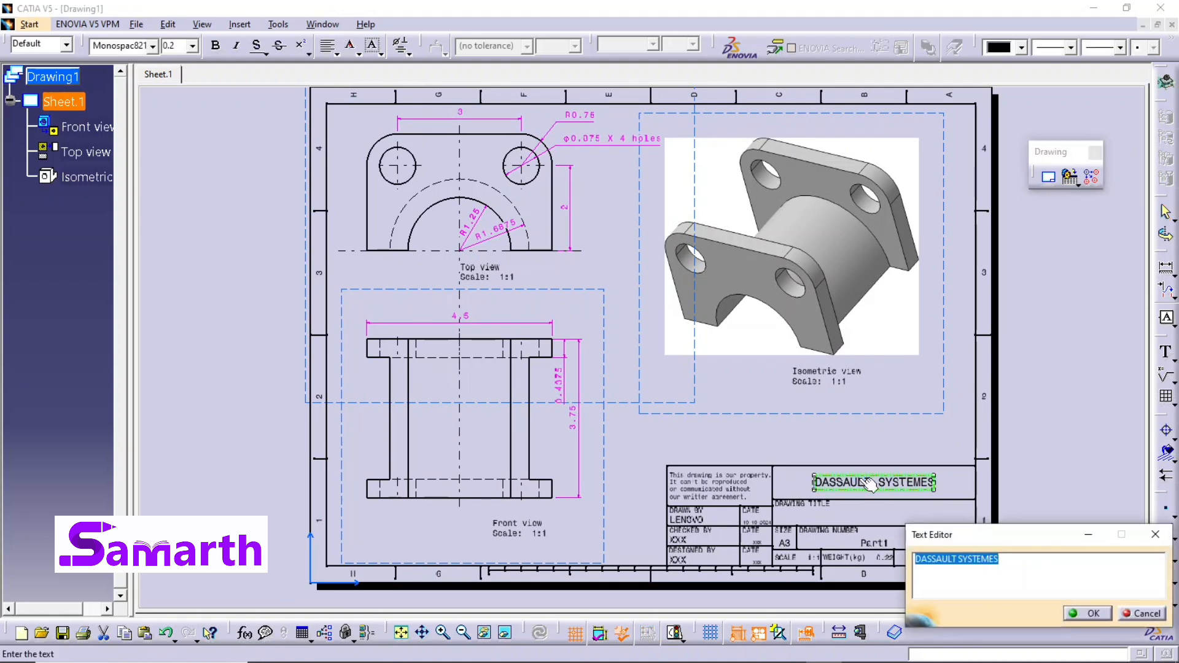
key(BackSpace)
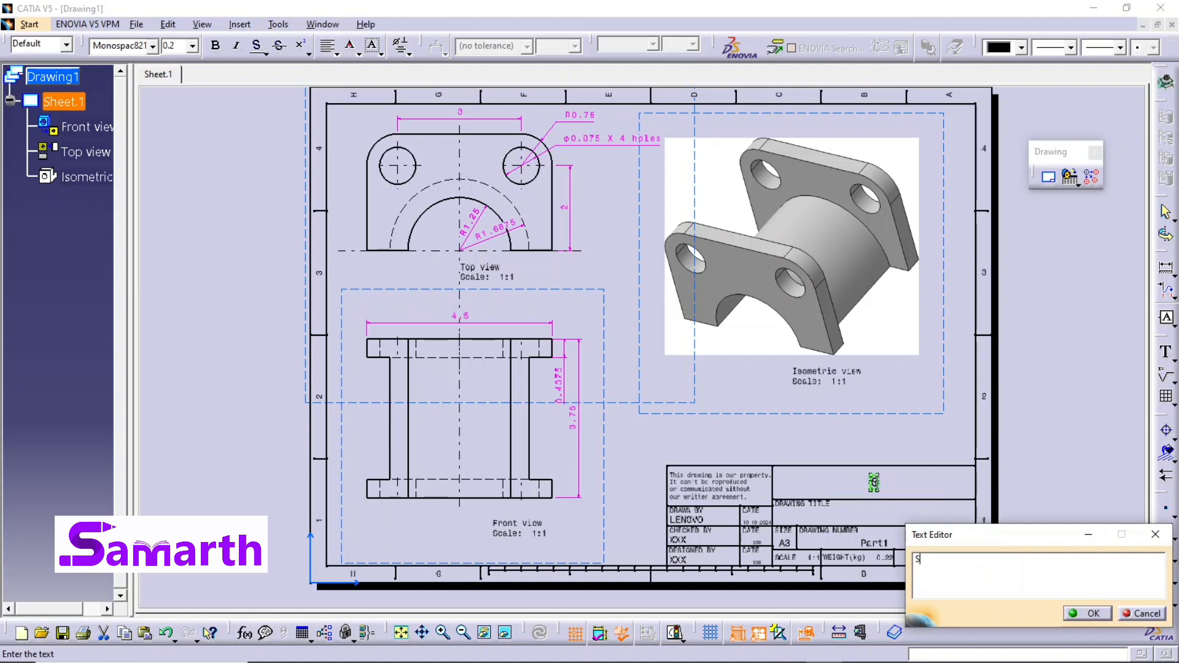
text(SAMARTH)
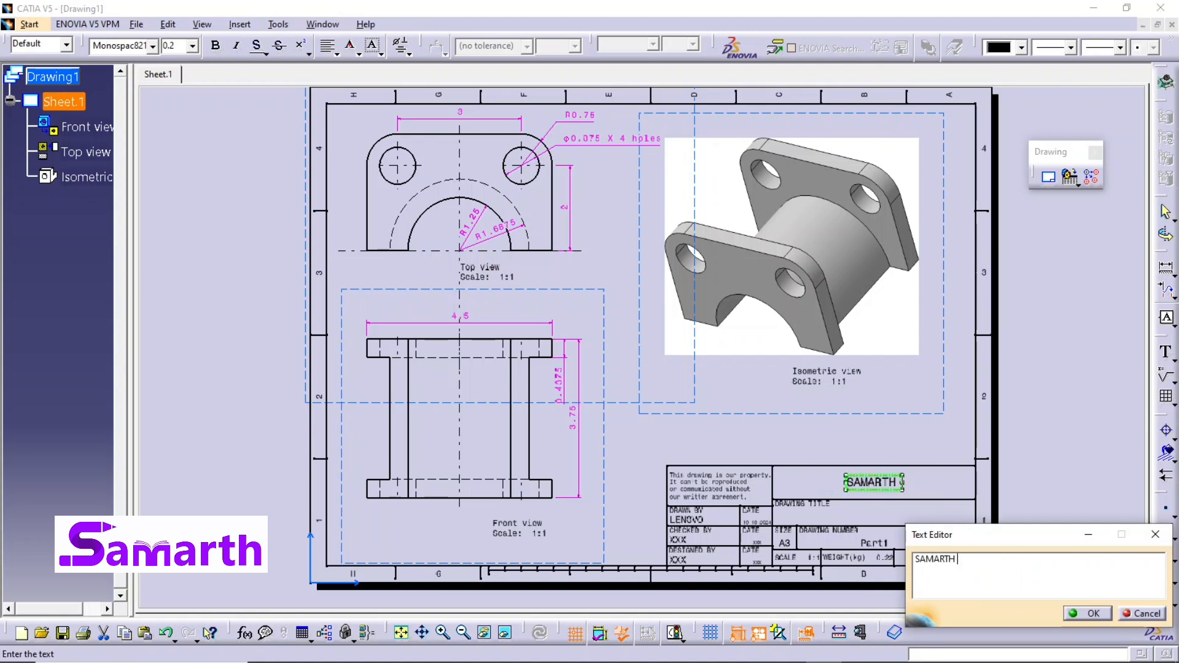
text( OFFICIAL)
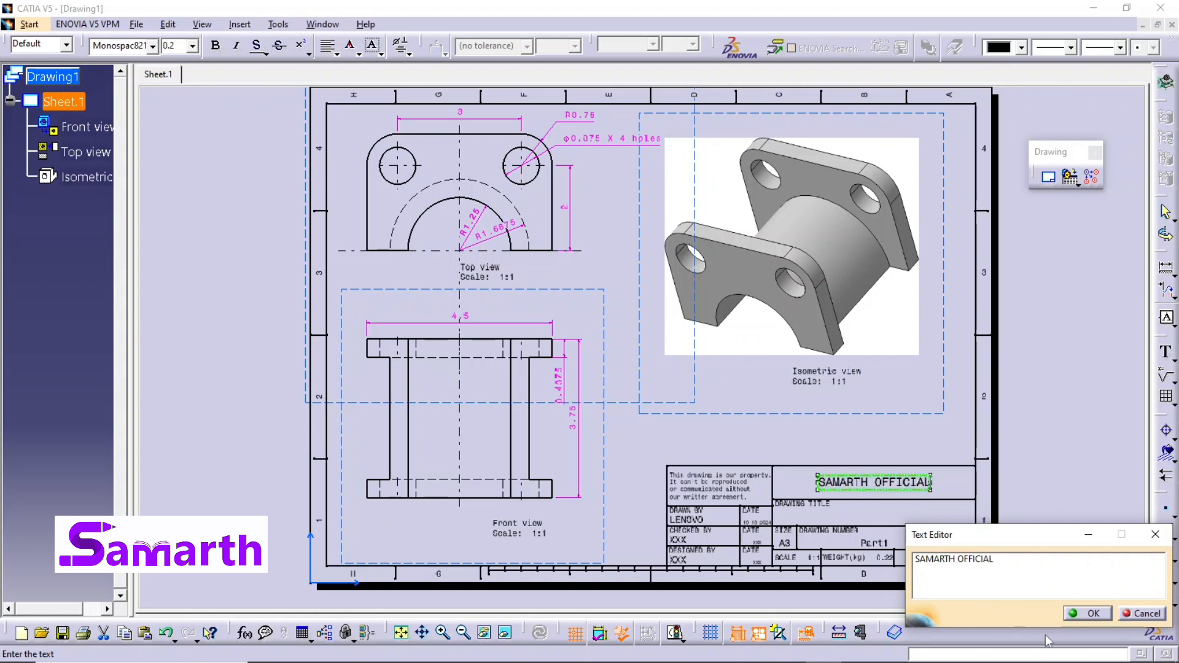
click(1088, 613)
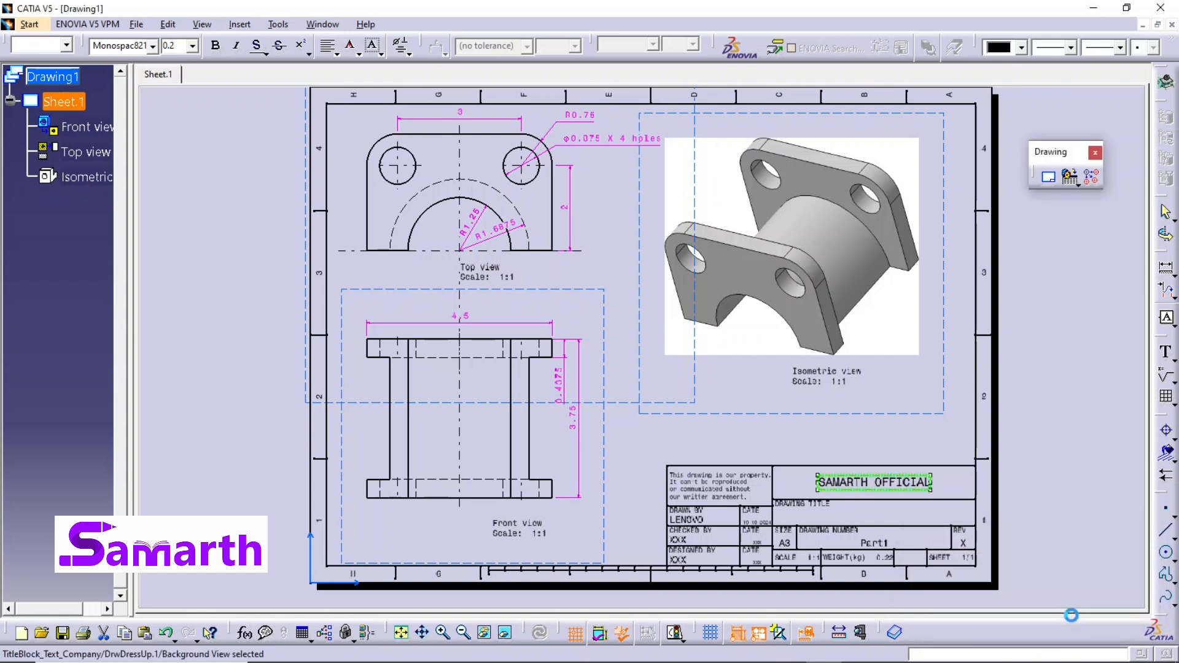
Set the drawing number text in the title block to BEARING BLOCK A
click(842, 532)
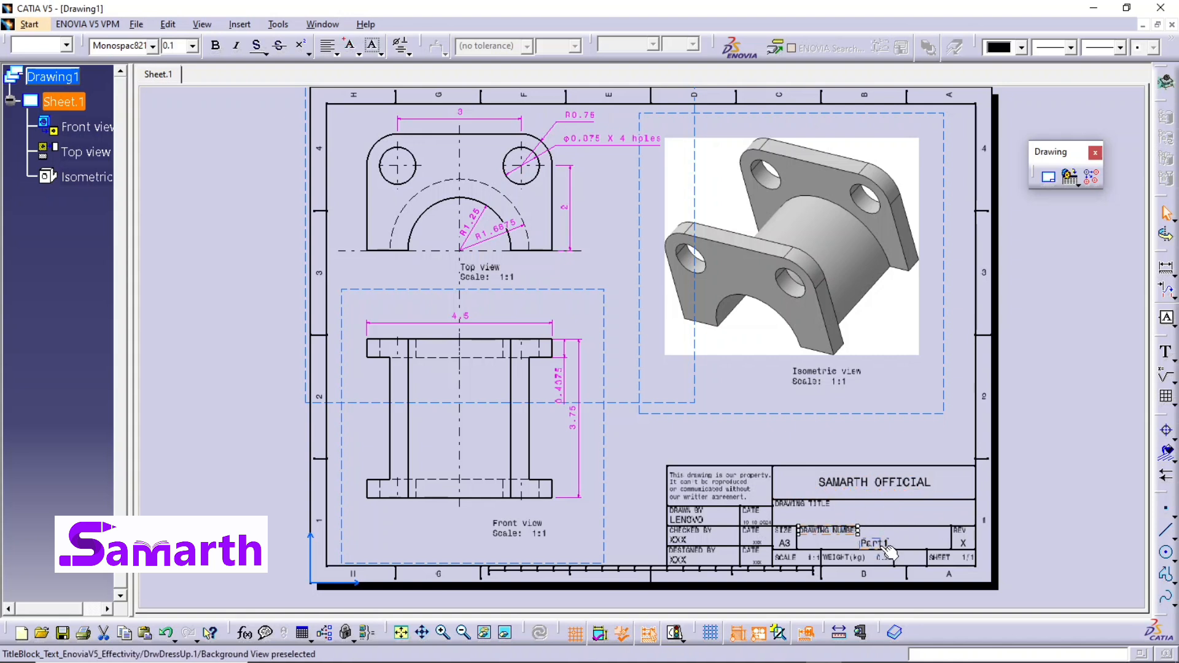
double_click(884, 547)
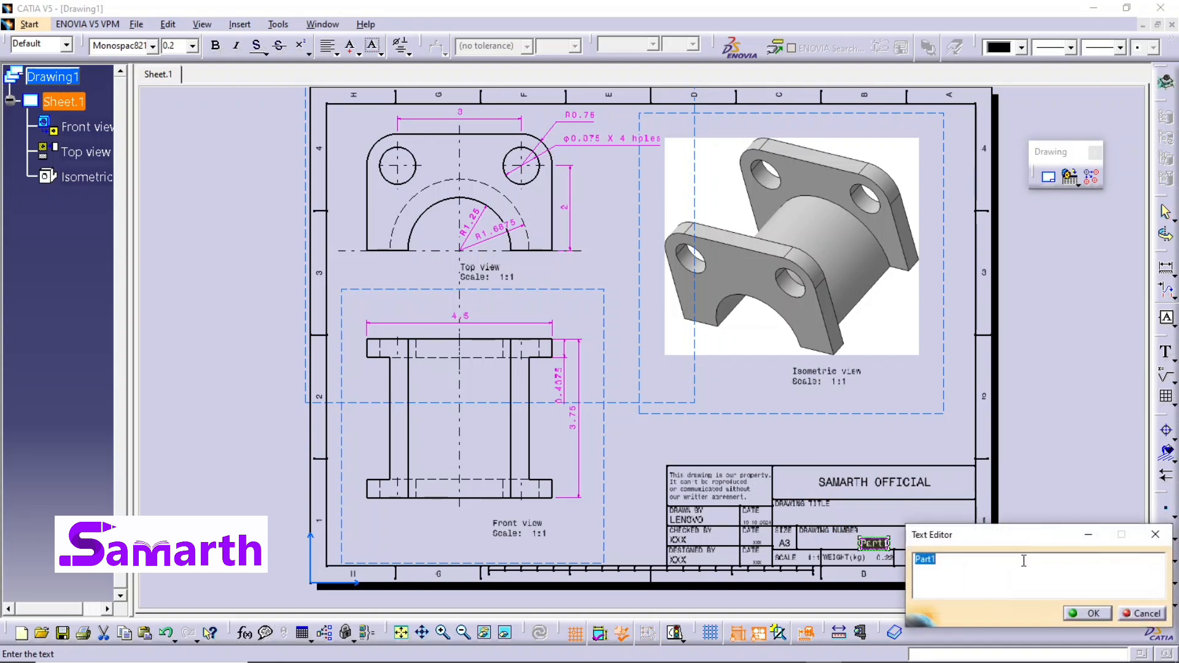
text(BEA)
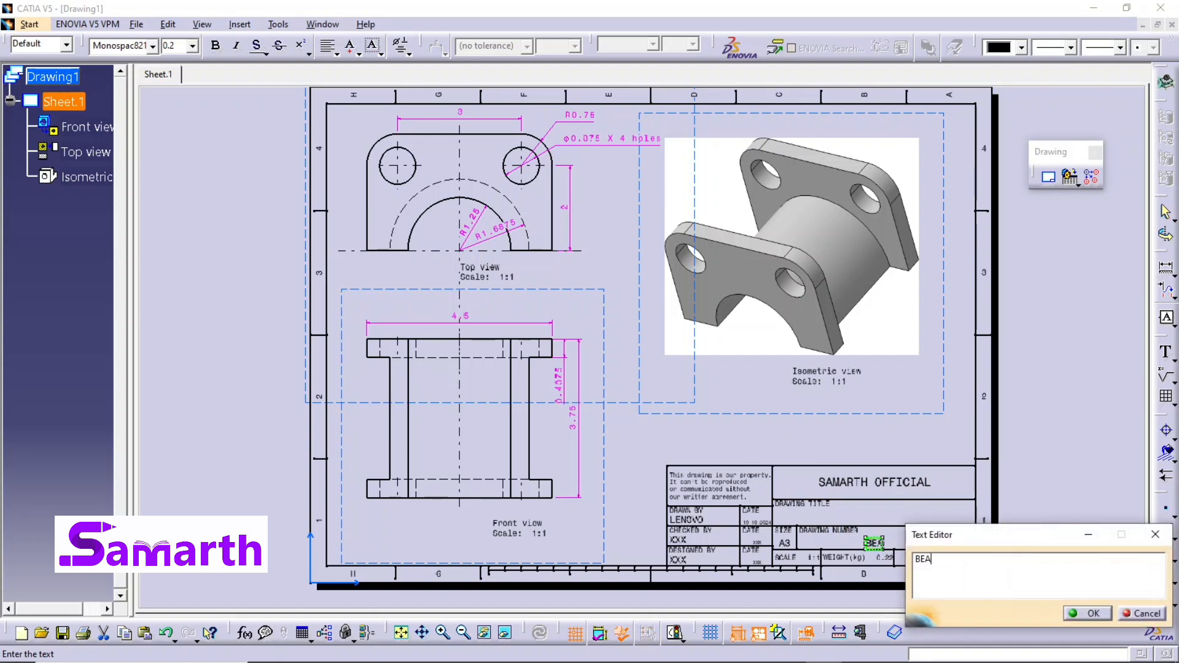
text(RING B)
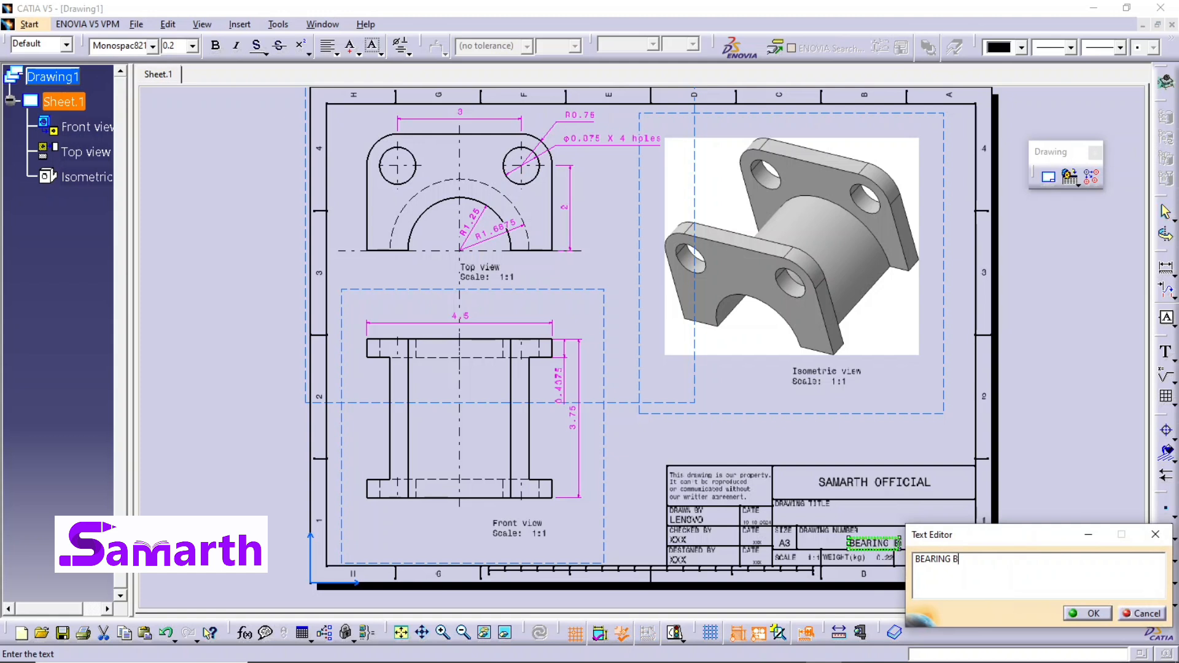
text(LOCK A)
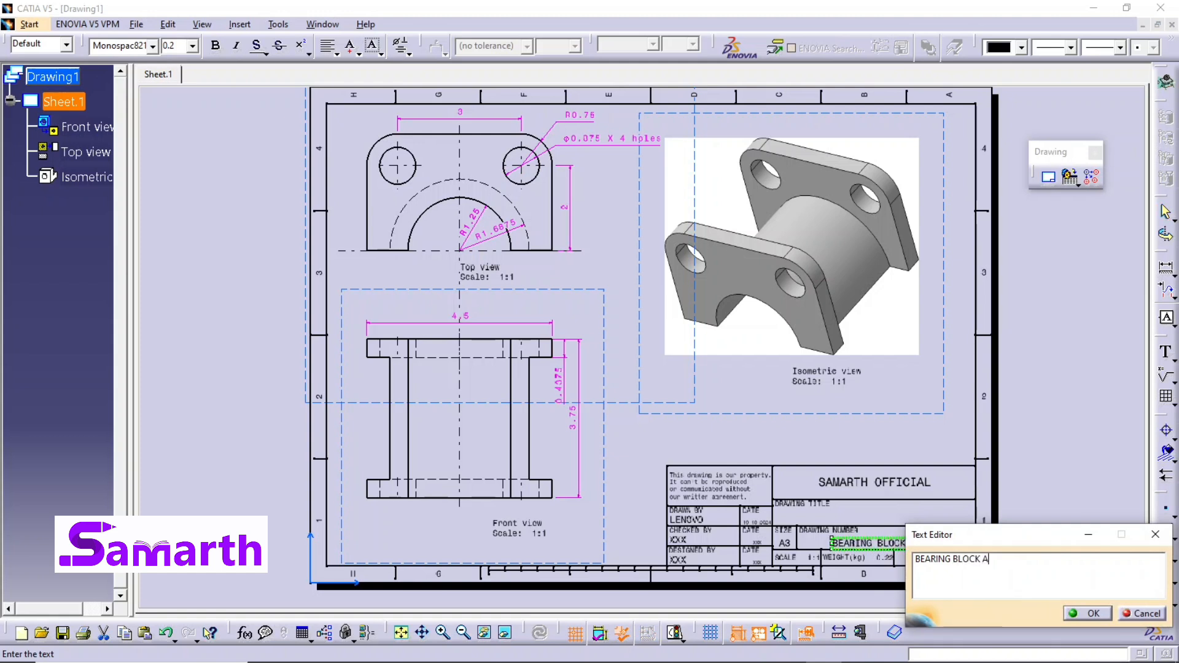
click(1087, 614)
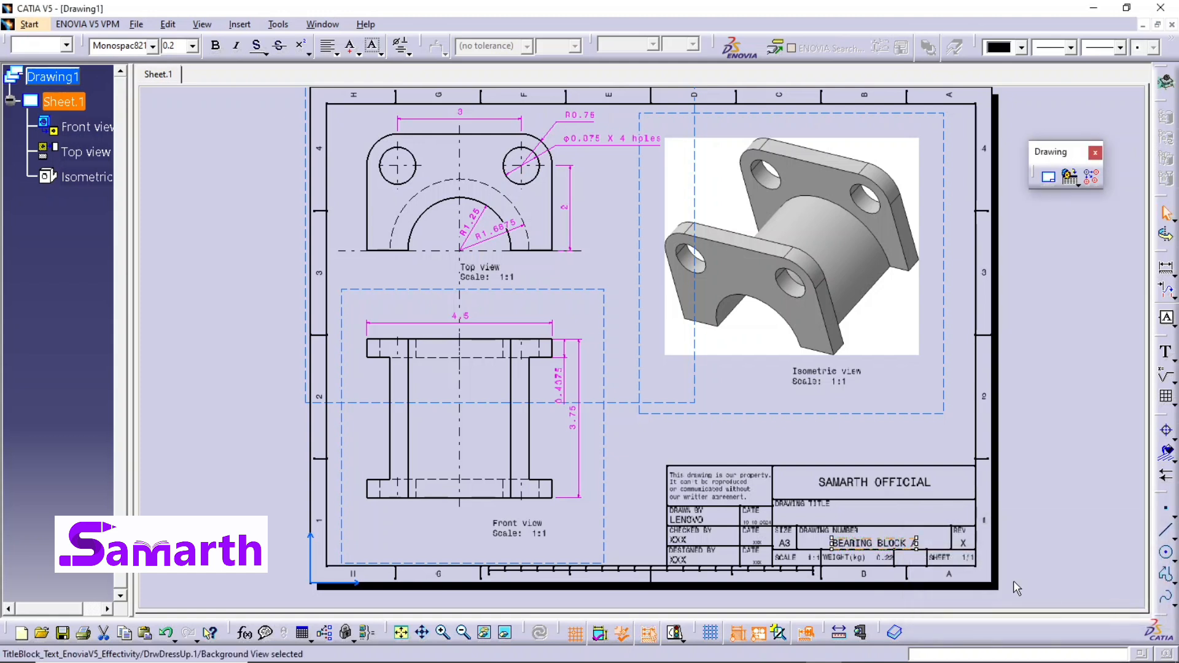
click(1029, 502)
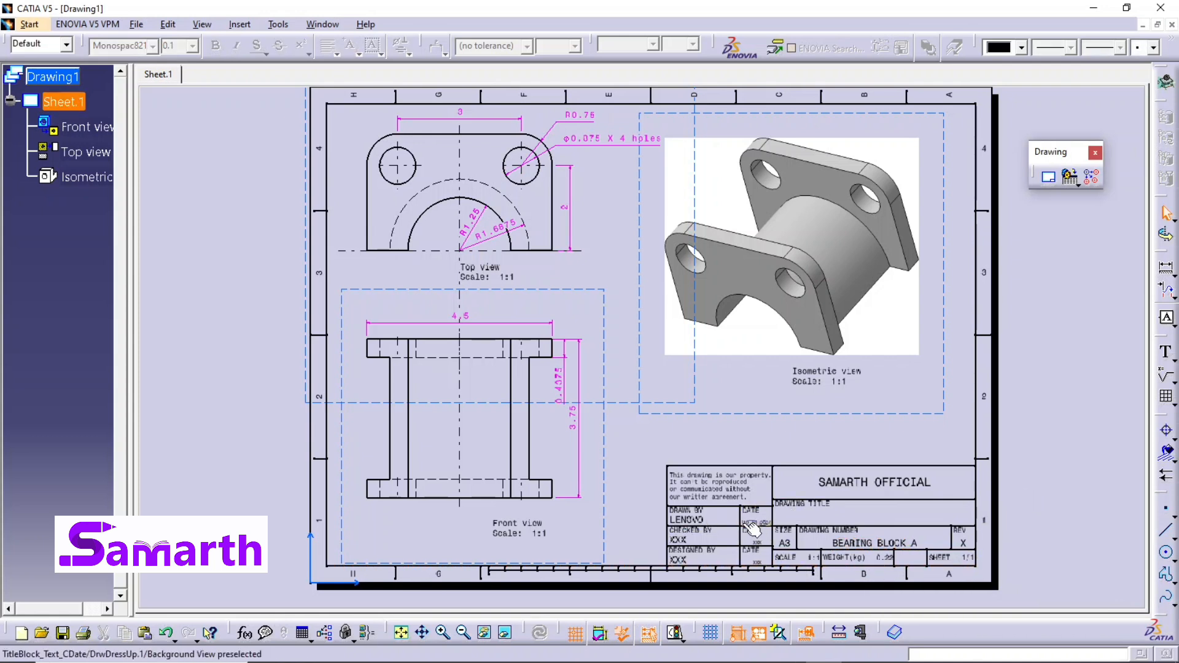
Replace the Drawn By text in the title block with SAMARTH
double_click(685, 519)
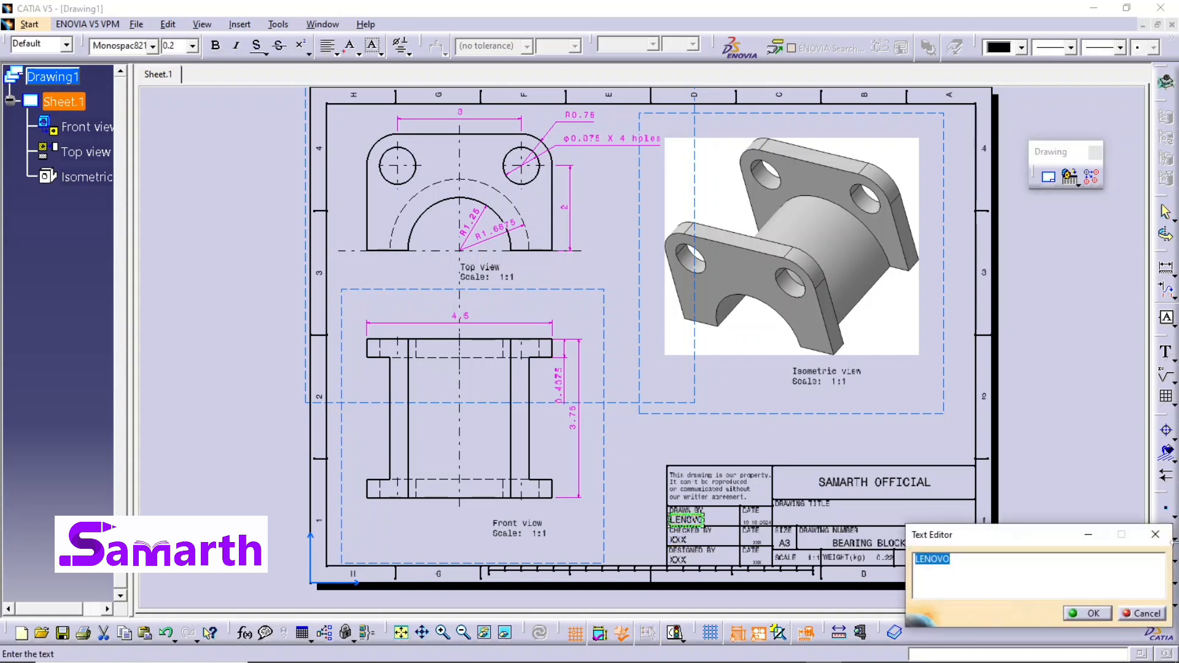
text(SAMARTH)
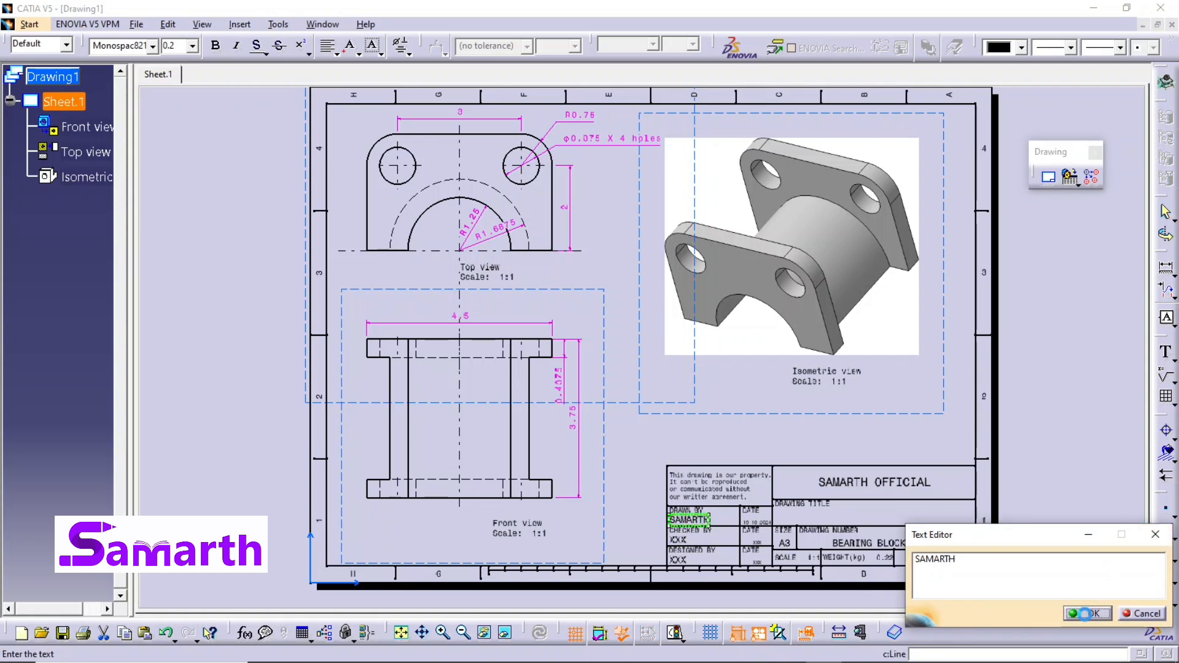
click(1090, 613)
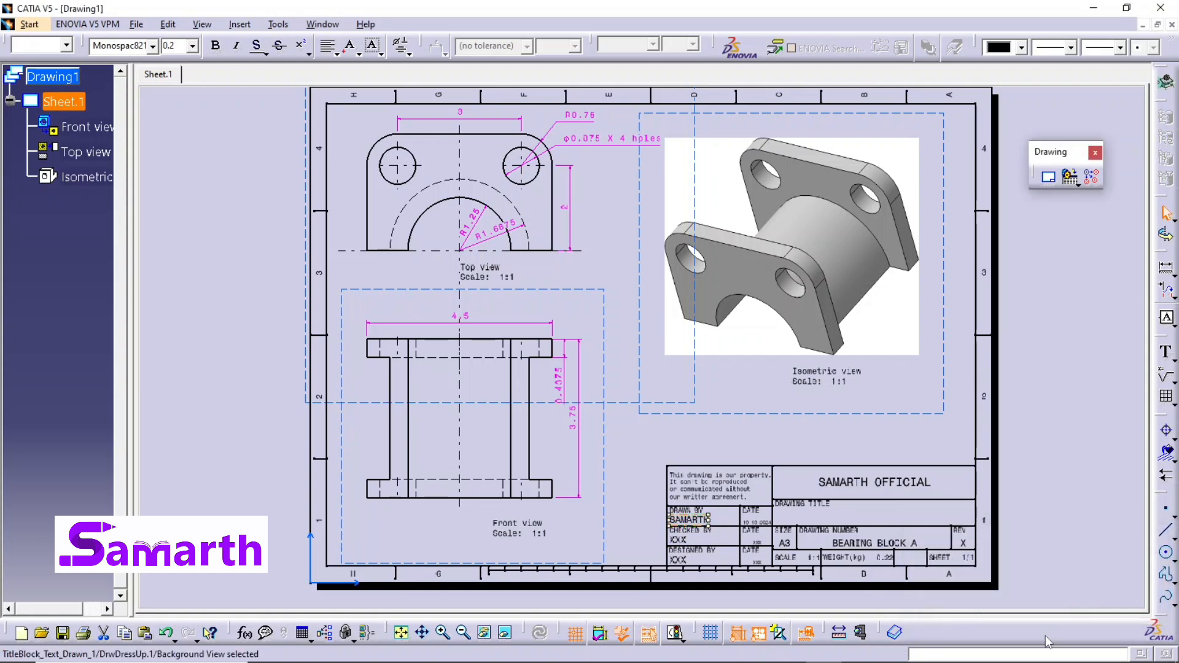
Set the Checked By text in the title block to SAMARTH OFFICIAL 1 and undo its split onto a second line
click(686, 544)
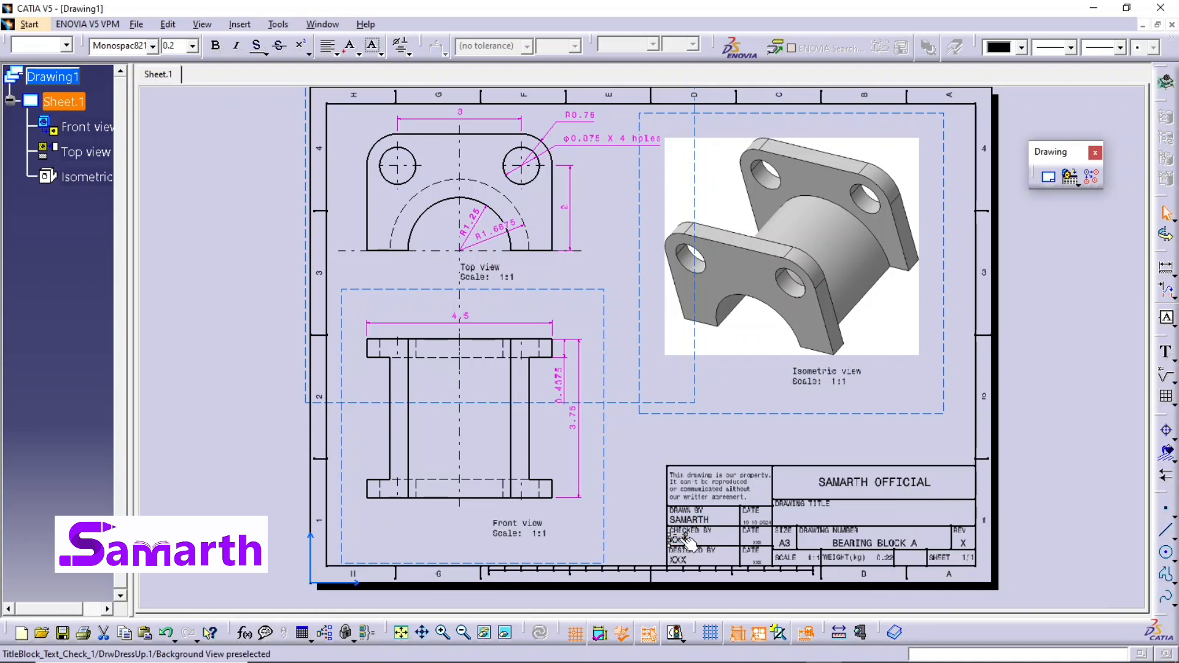
double_click(685, 543)
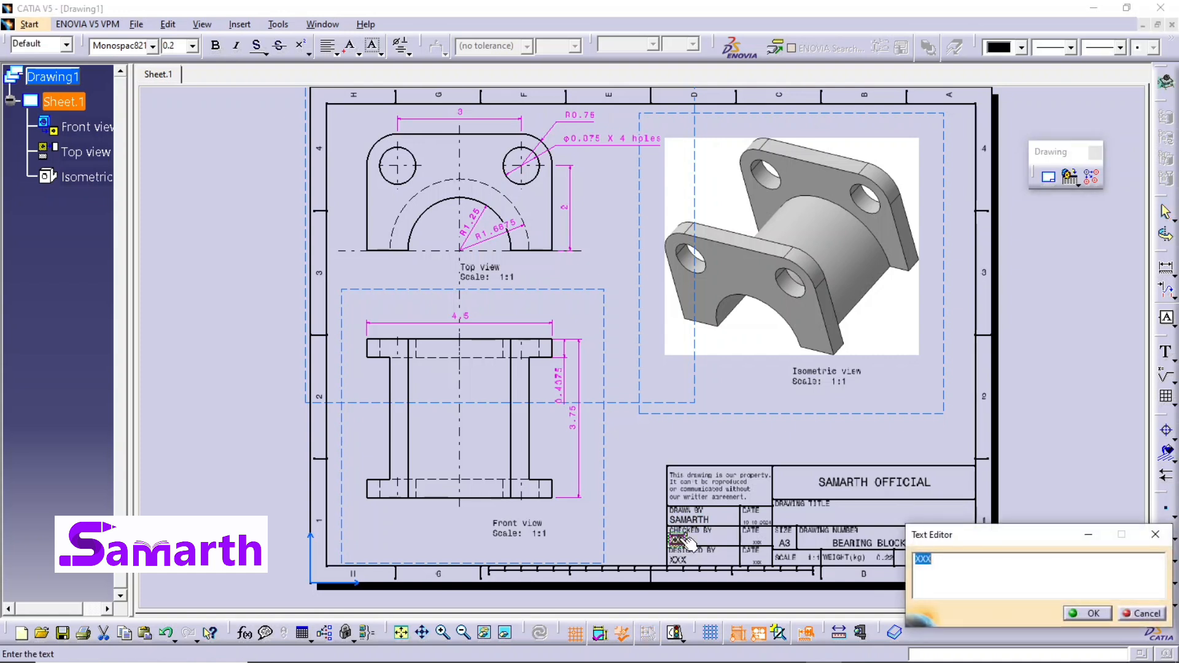
text(SAMARTH)
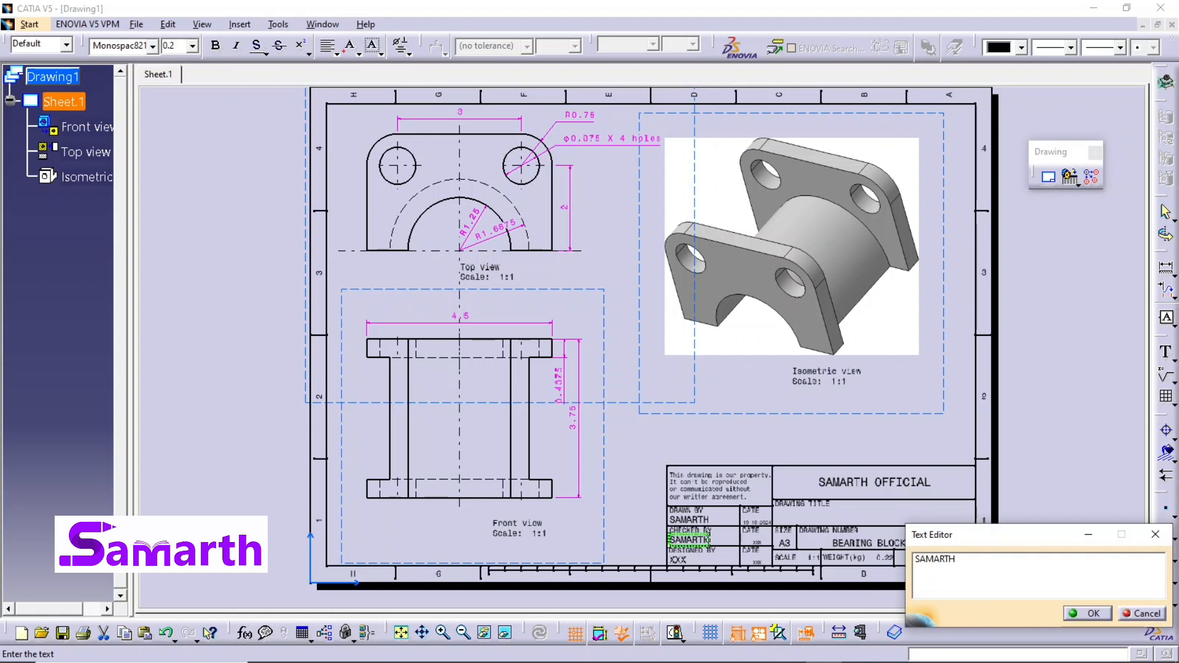
text( OFFICIAL 1)
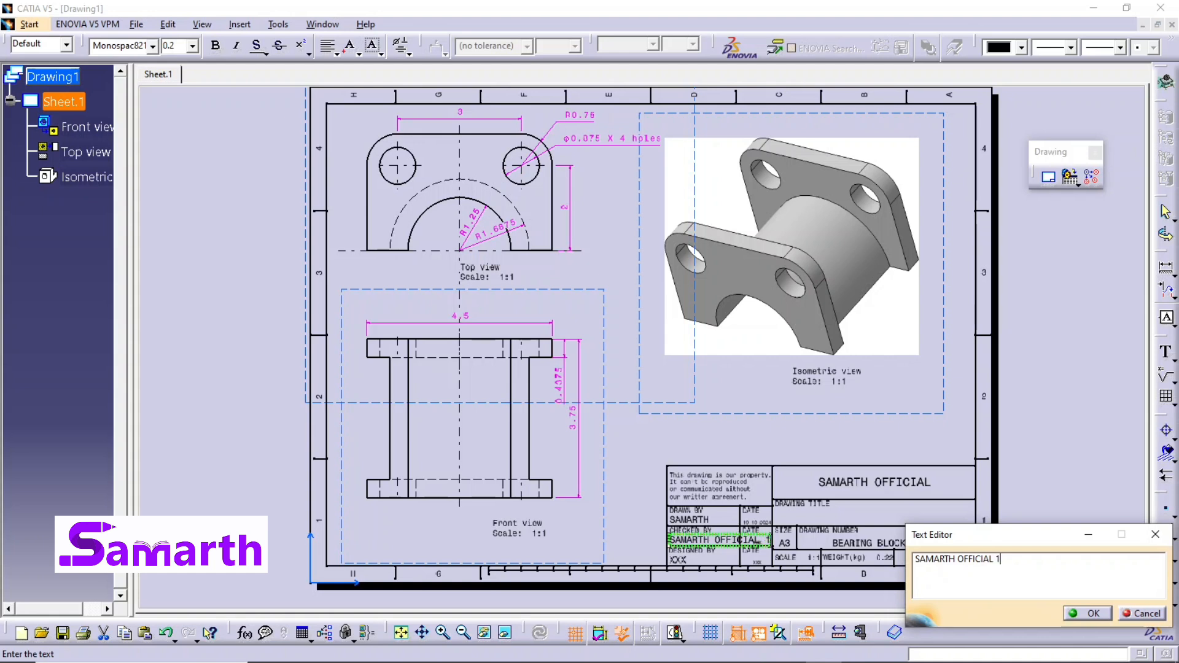
key(Return)
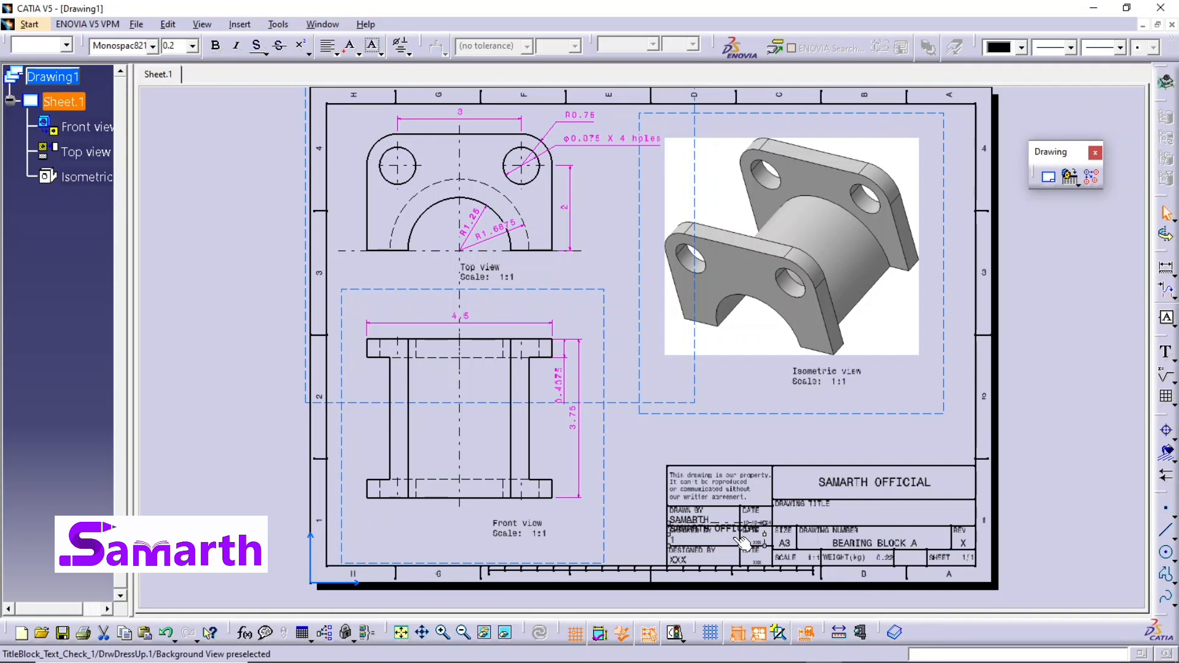
key(ctrl+z)
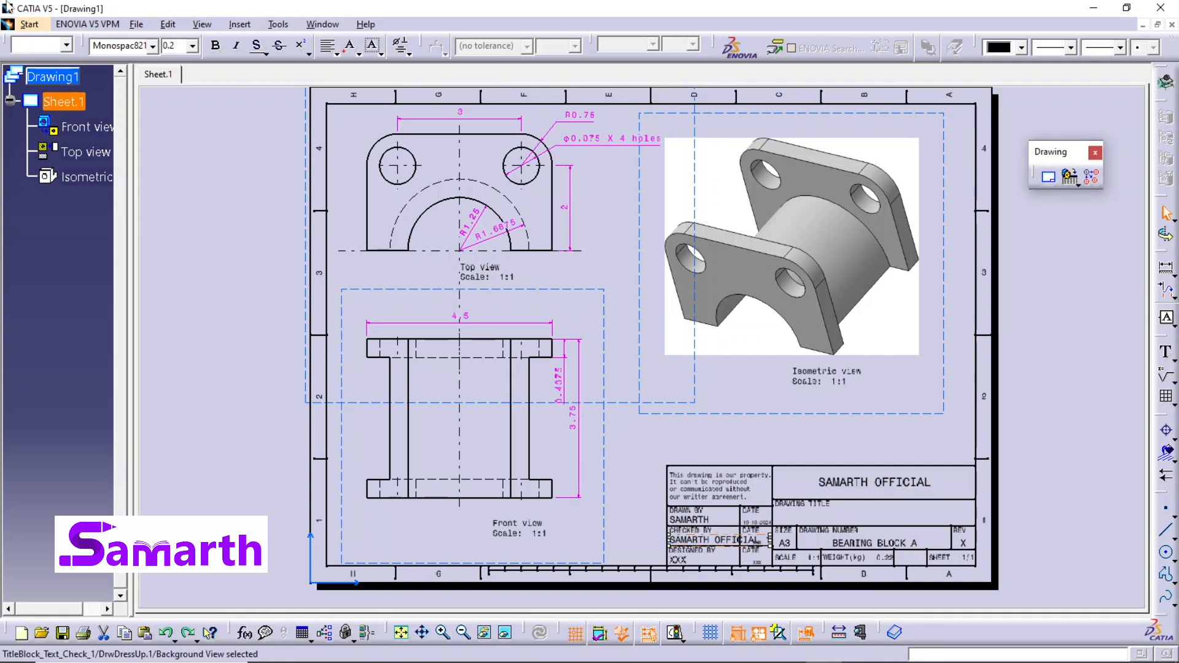
Reduce the font size of the Checked By text to 0.1 in
click(193, 45)
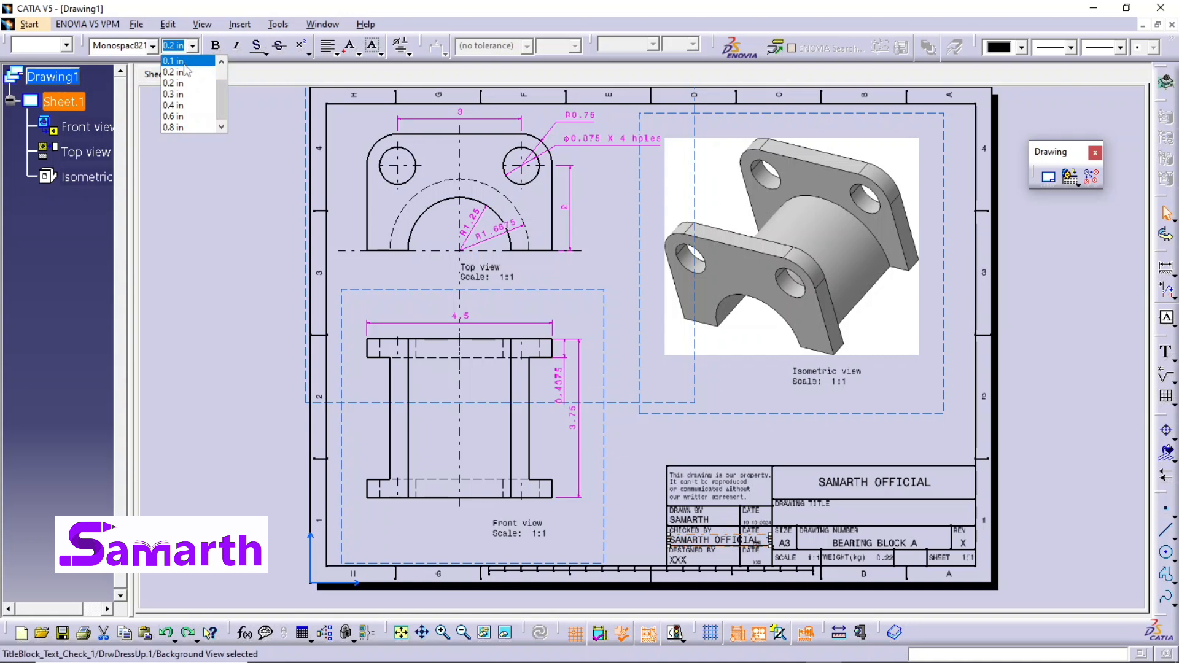
click(184, 61)
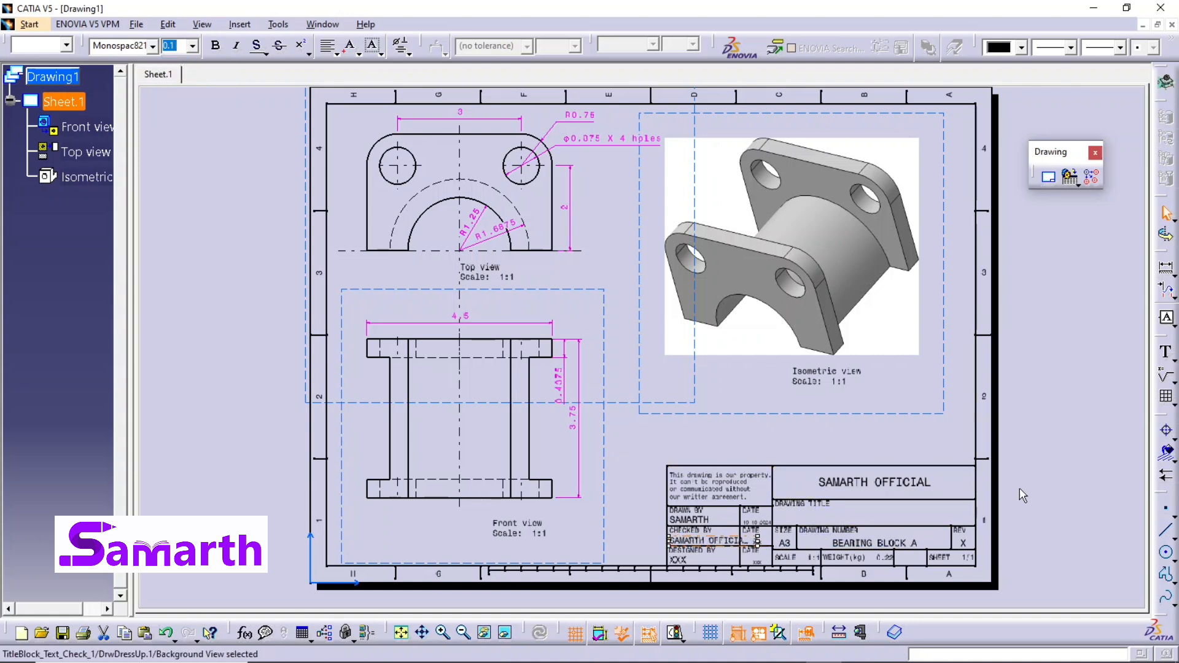
click(1022, 513)
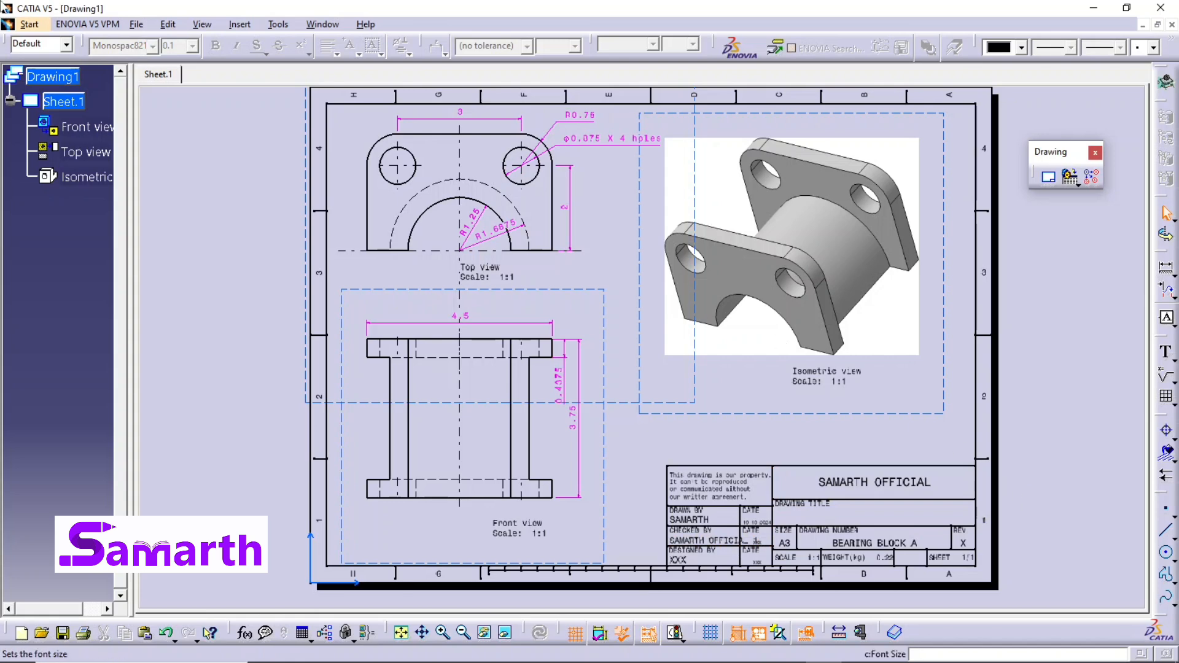
Return the sheet from its background to the working views
click(161, 25)
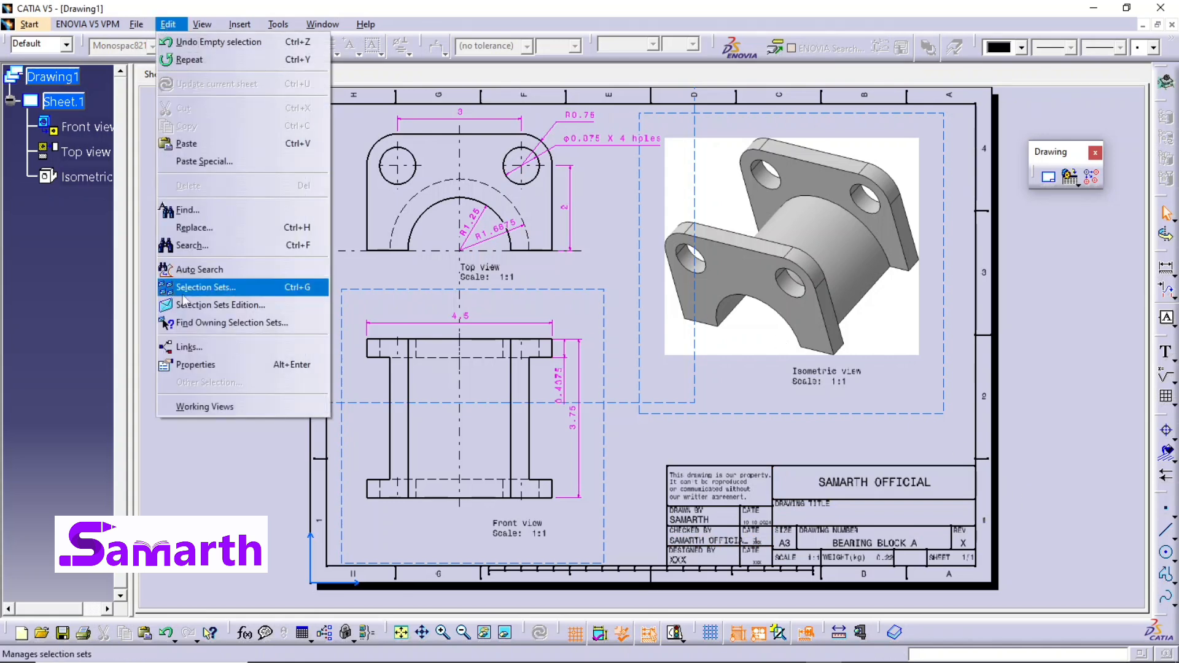
click(186, 416)
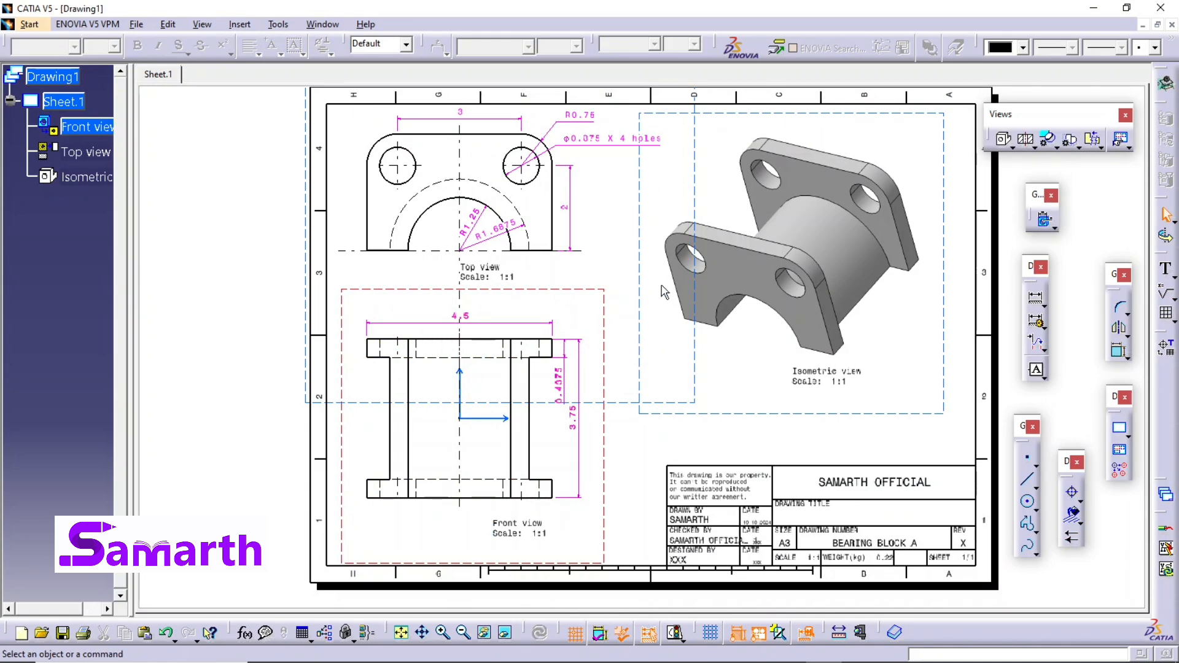
Start printing the drawing and choose Microsoft Print to PDF as the printer
click(137, 24)
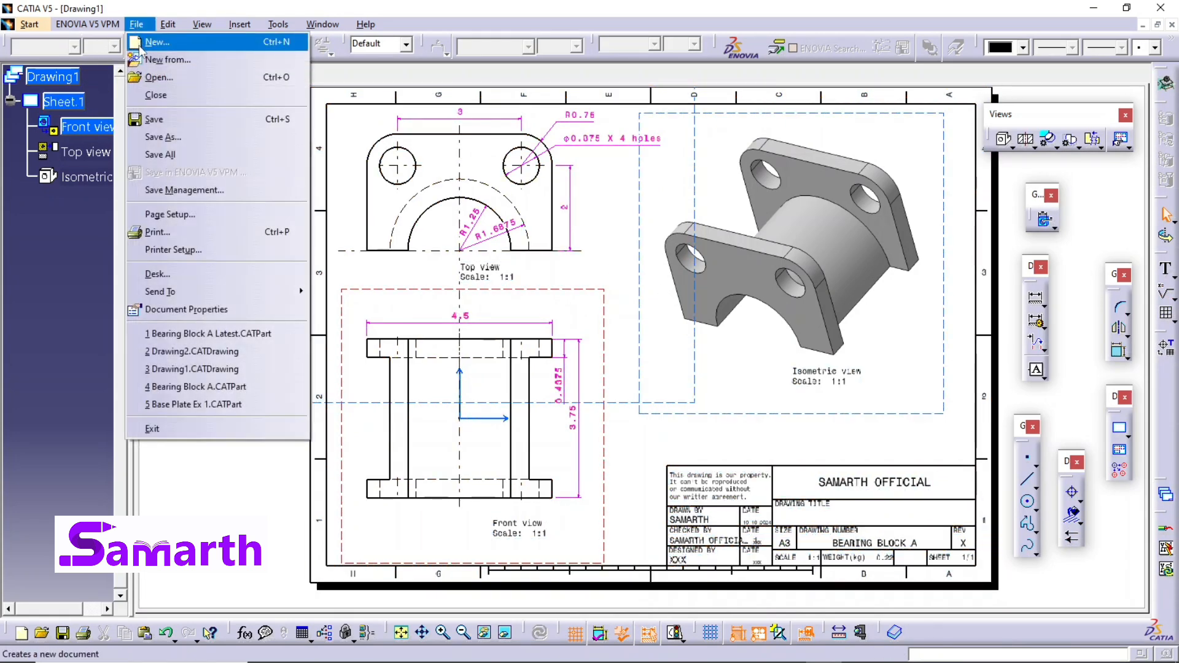
click(158, 233)
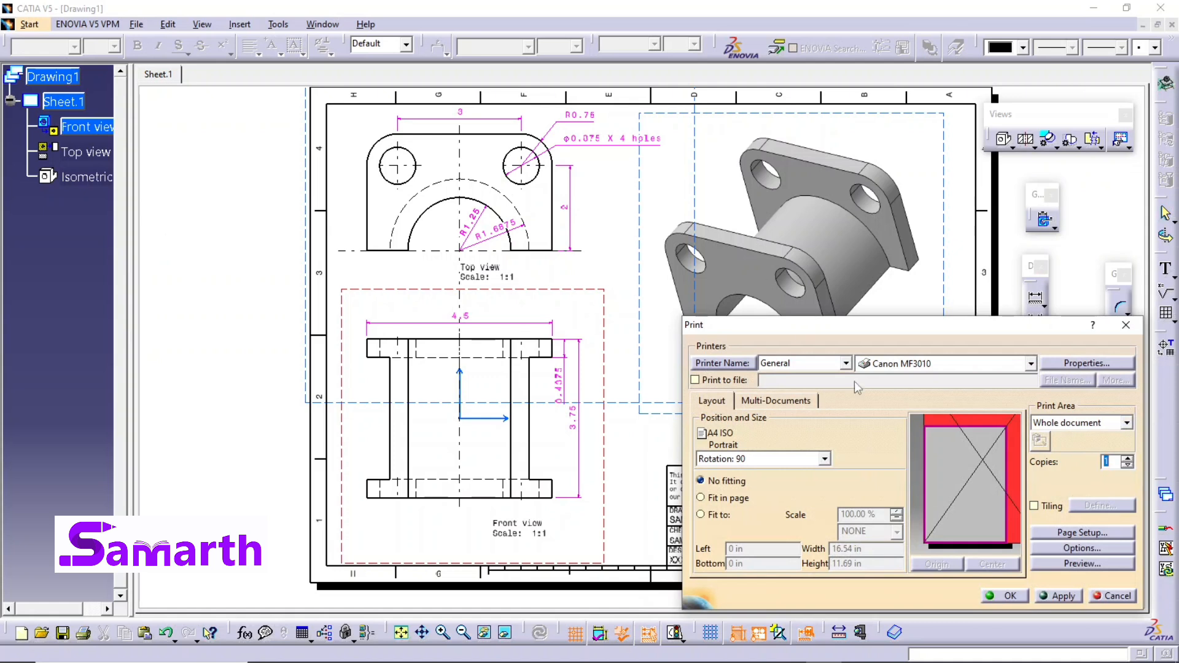
click(978, 366)
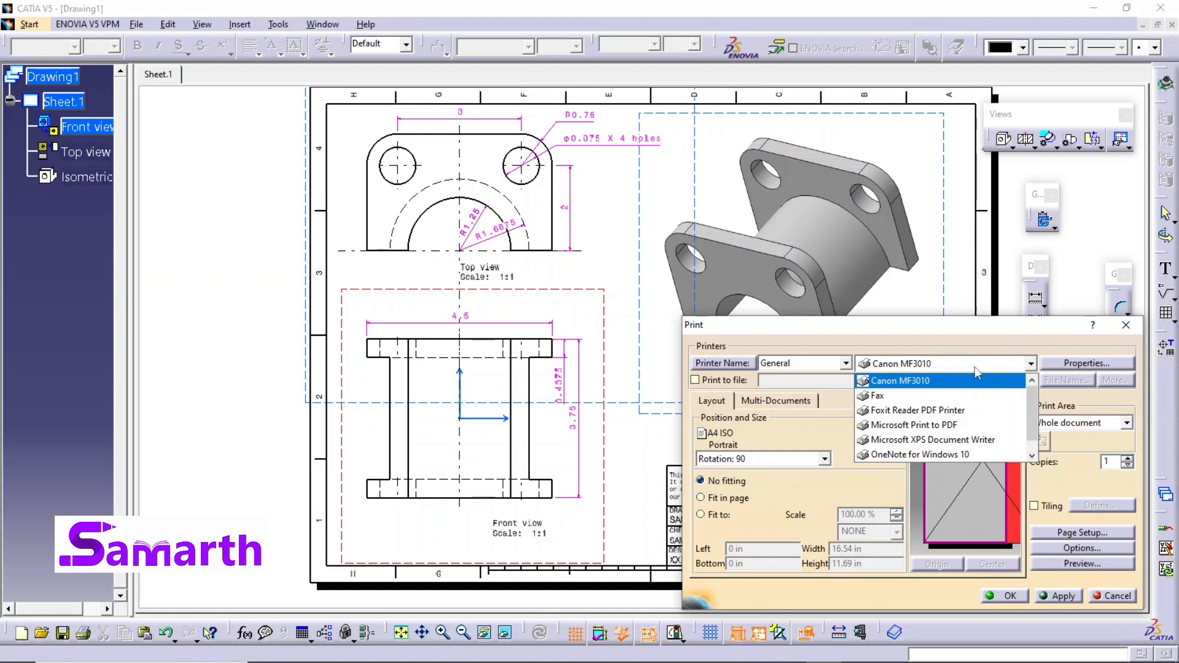
click(968, 425)
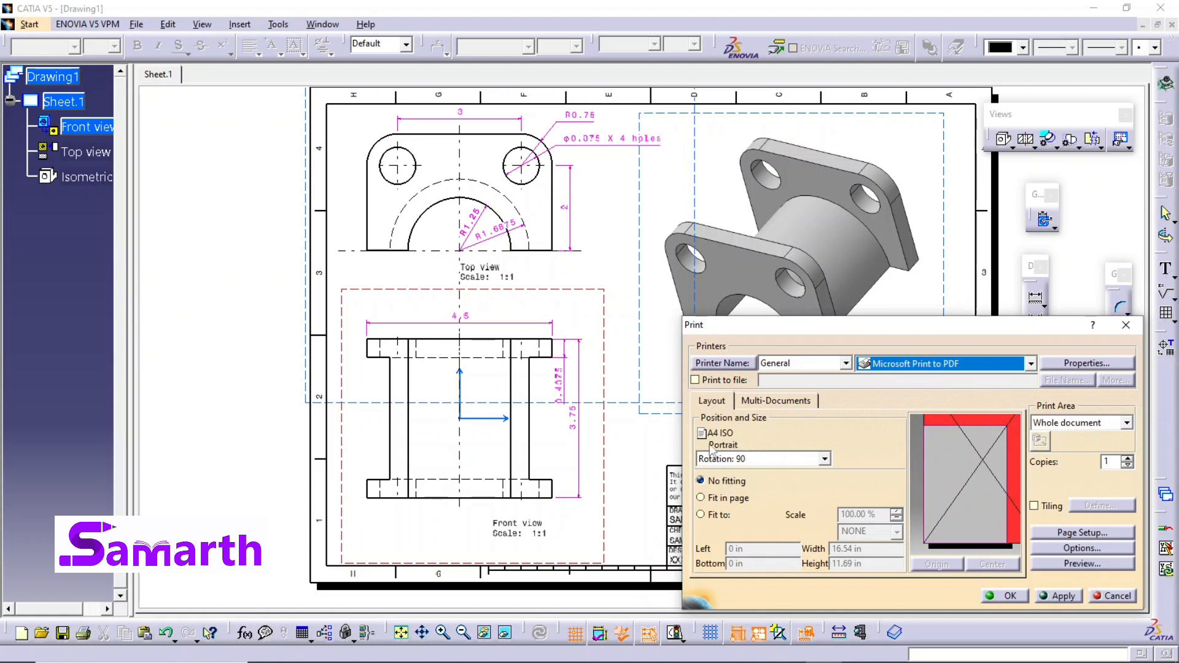
Set the paper format for printing to A3 ISO and check the page in the print preview
click(1082, 533)
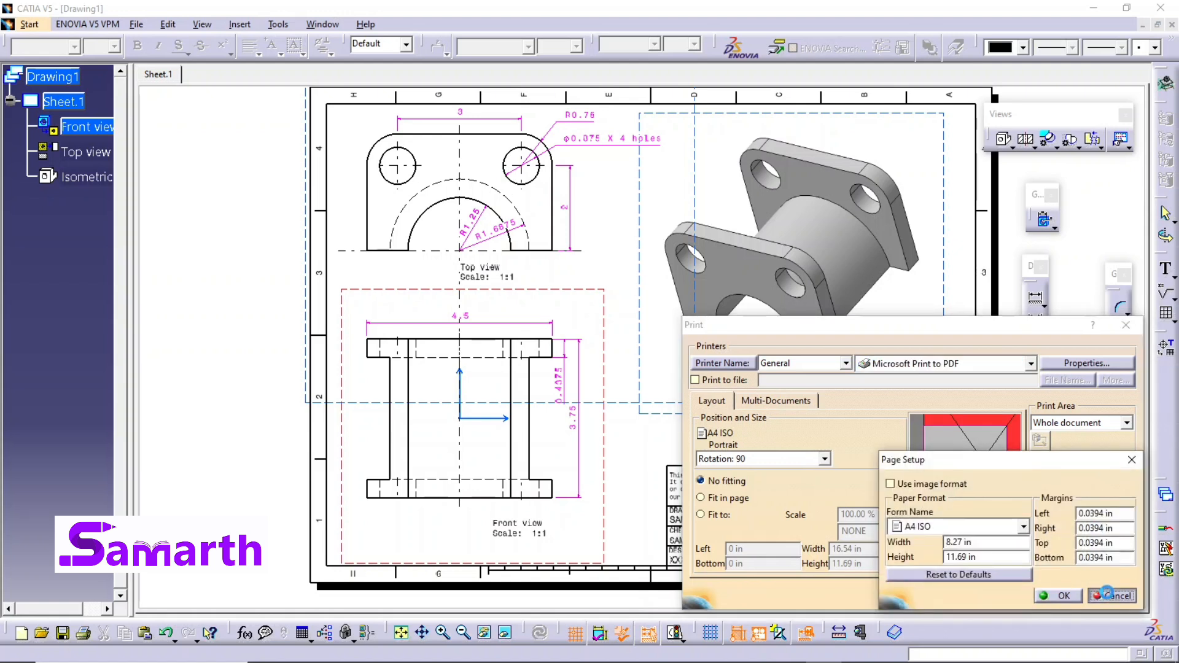
click(1112, 595)
click(1091, 534)
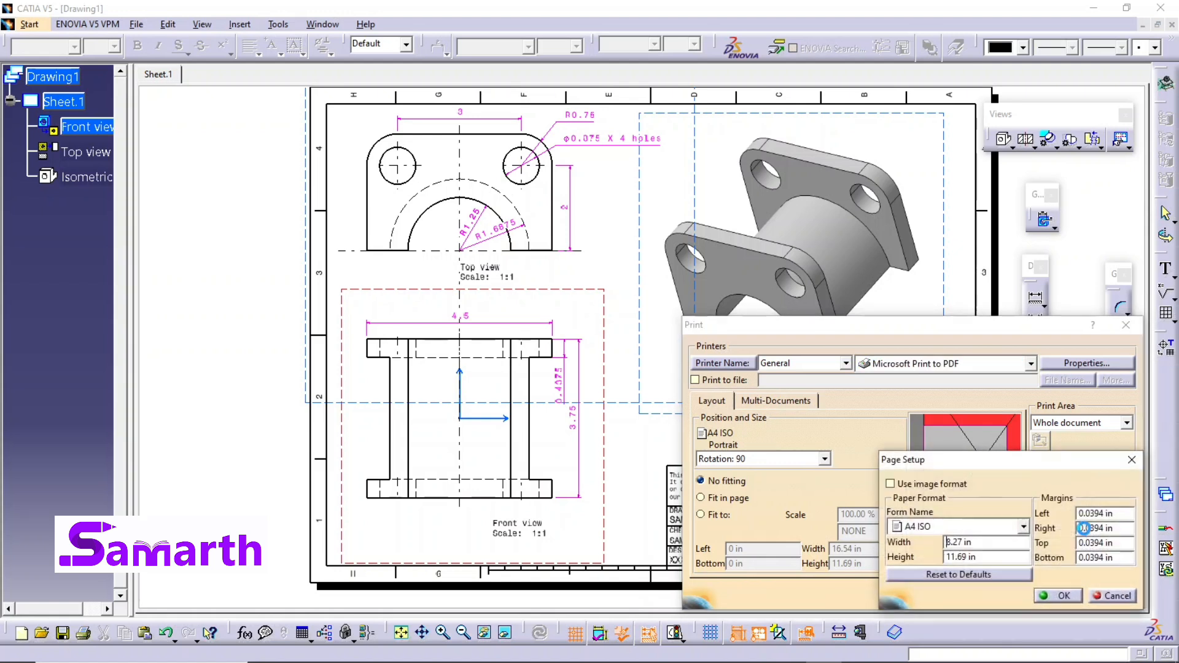
click(1001, 526)
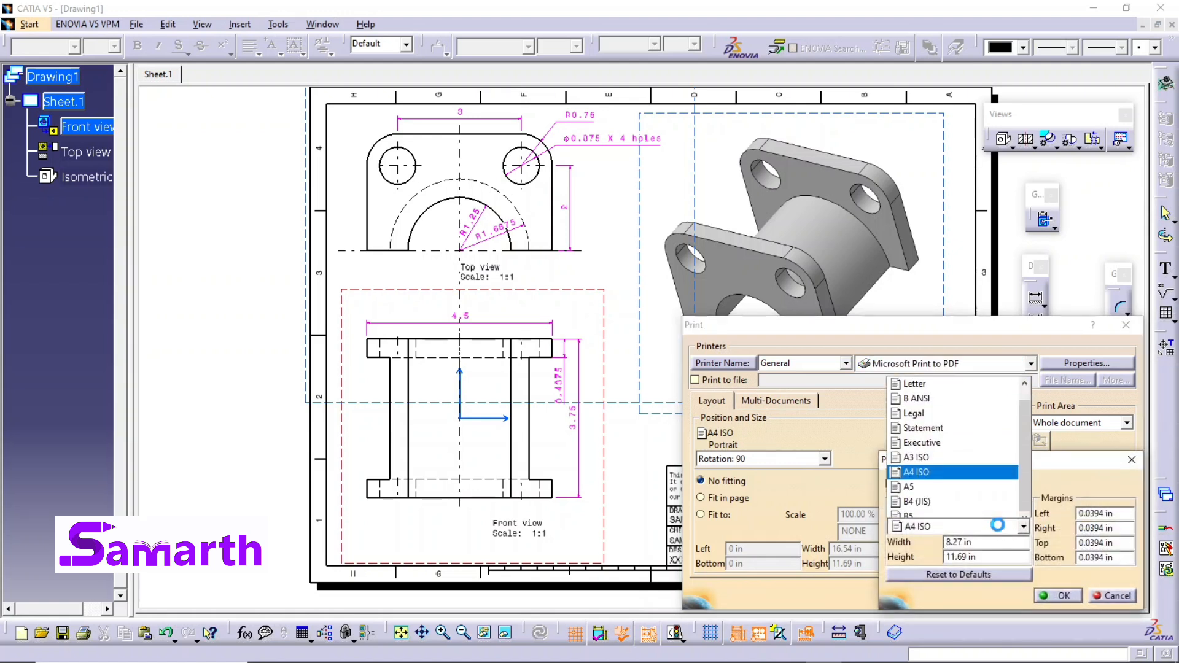
click(967, 451)
click(1066, 595)
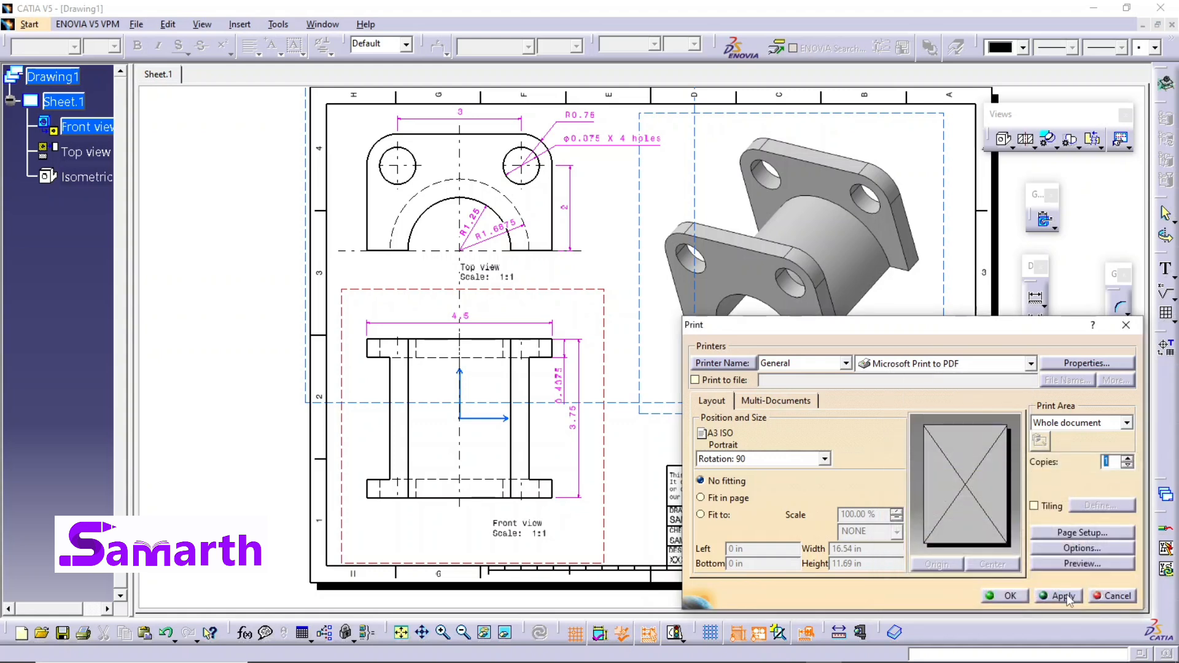
click(1099, 563)
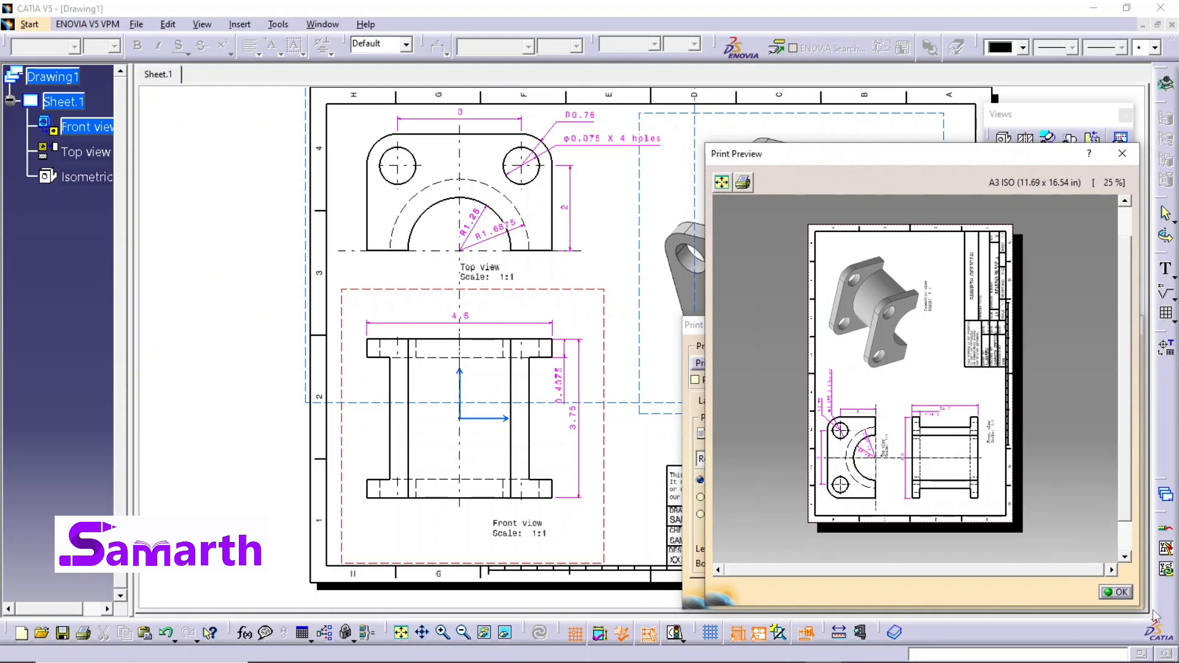
click(1115, 592)
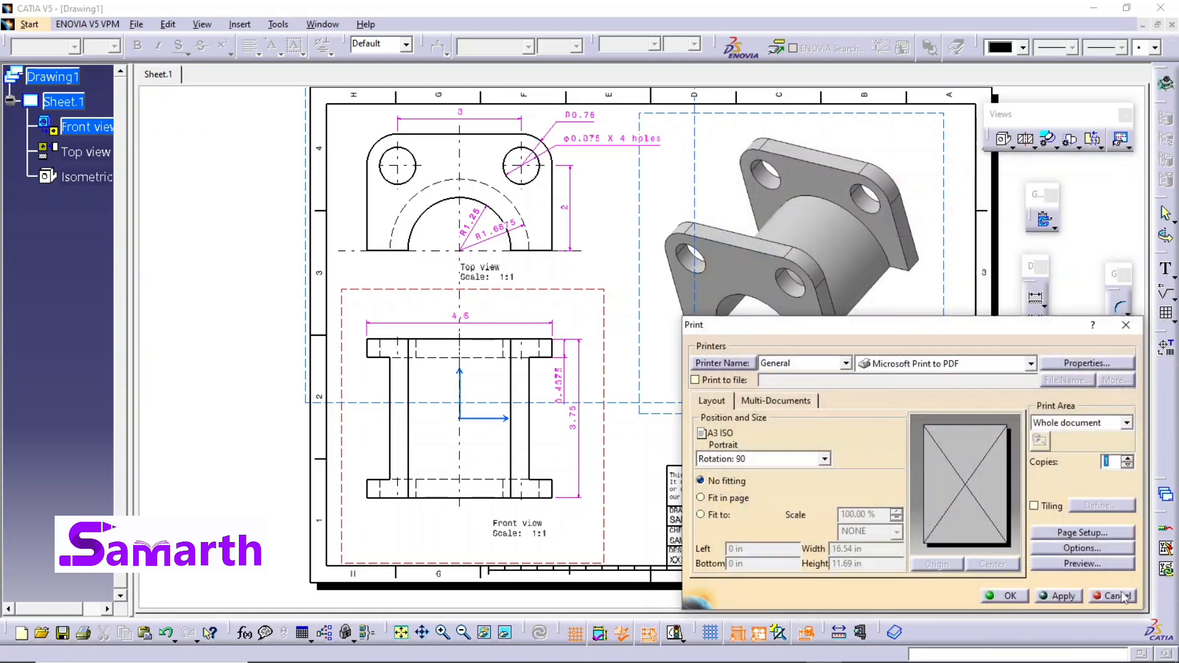
Print the drawing to a PDF file named Bearing Block A print in the Exercise 2 Bearing Block A folder
click(1009, 595)
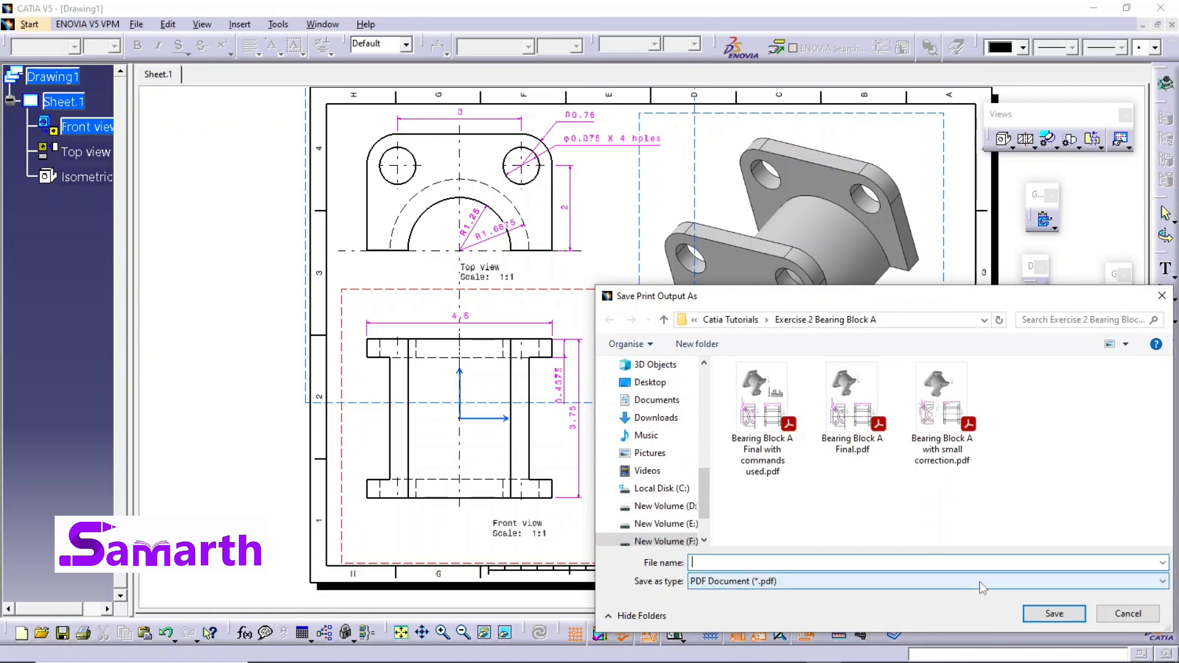
text(Bearing Block A)
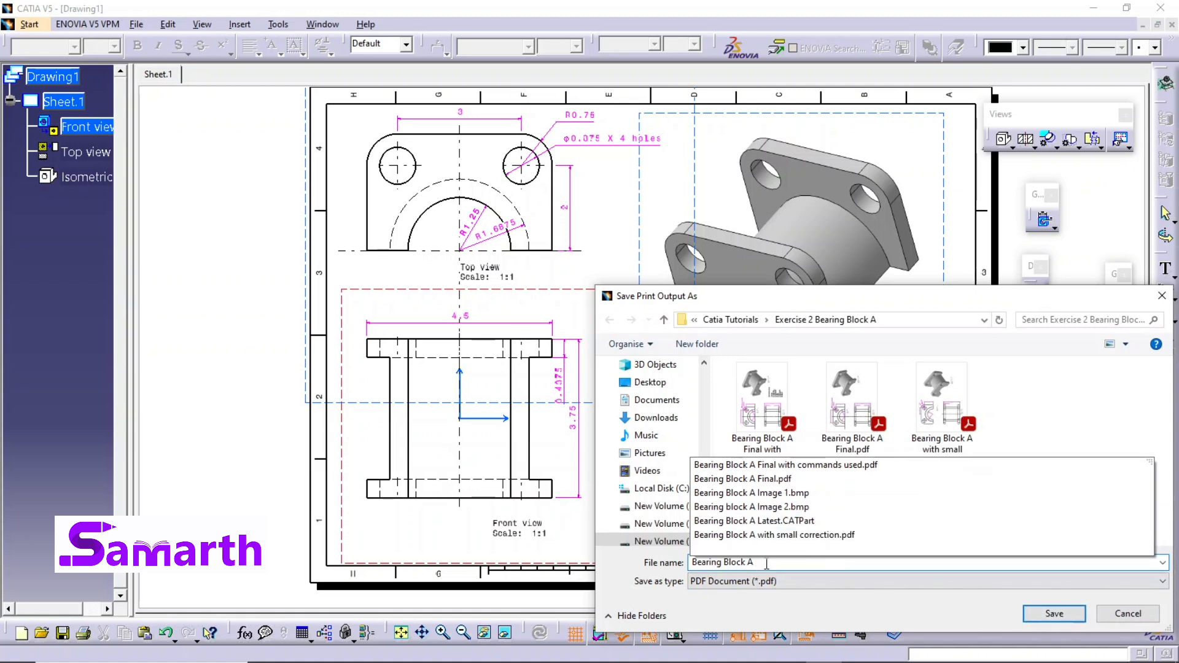
text(print)
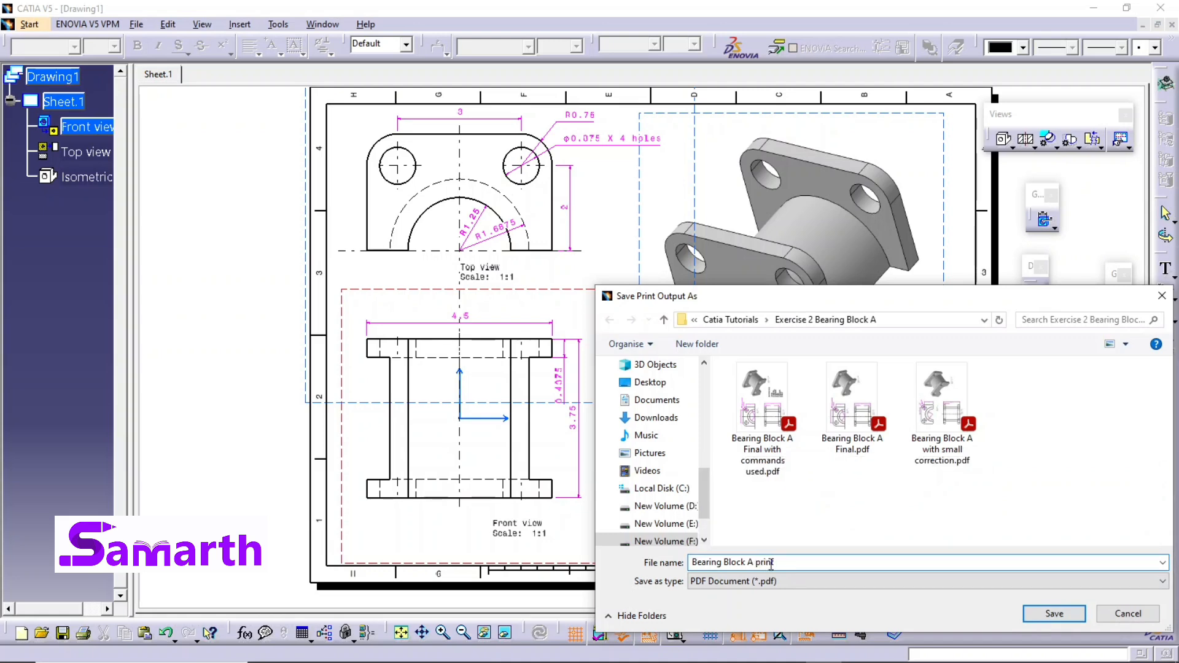
click(1066, 614)
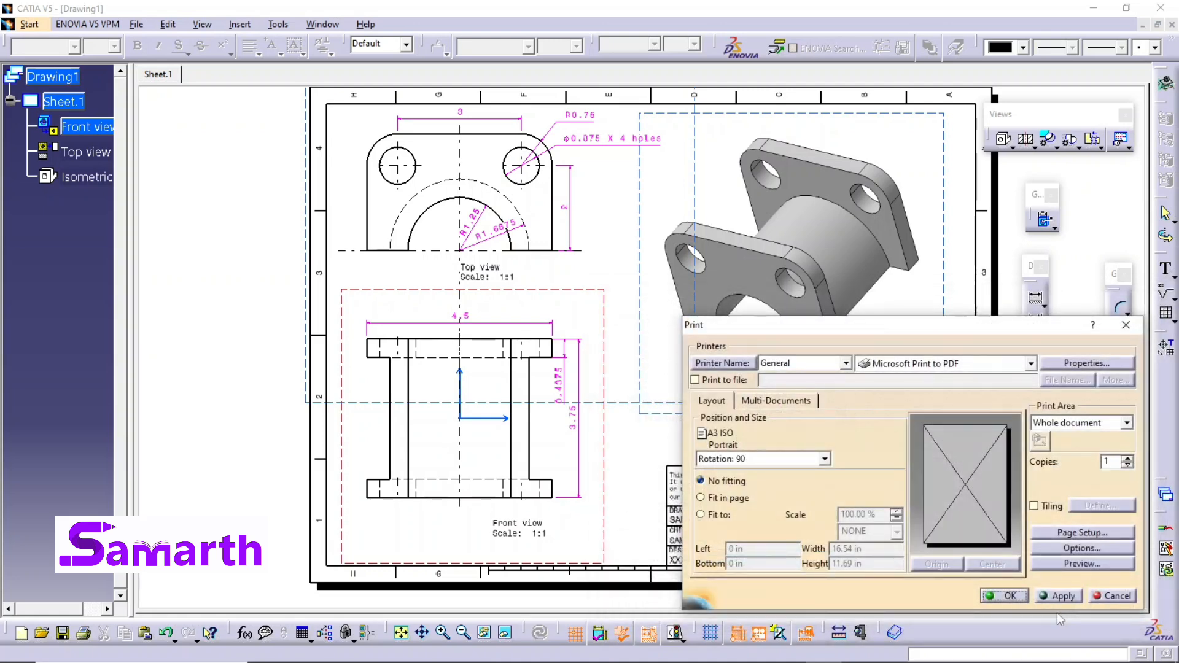
click(1010, 596)
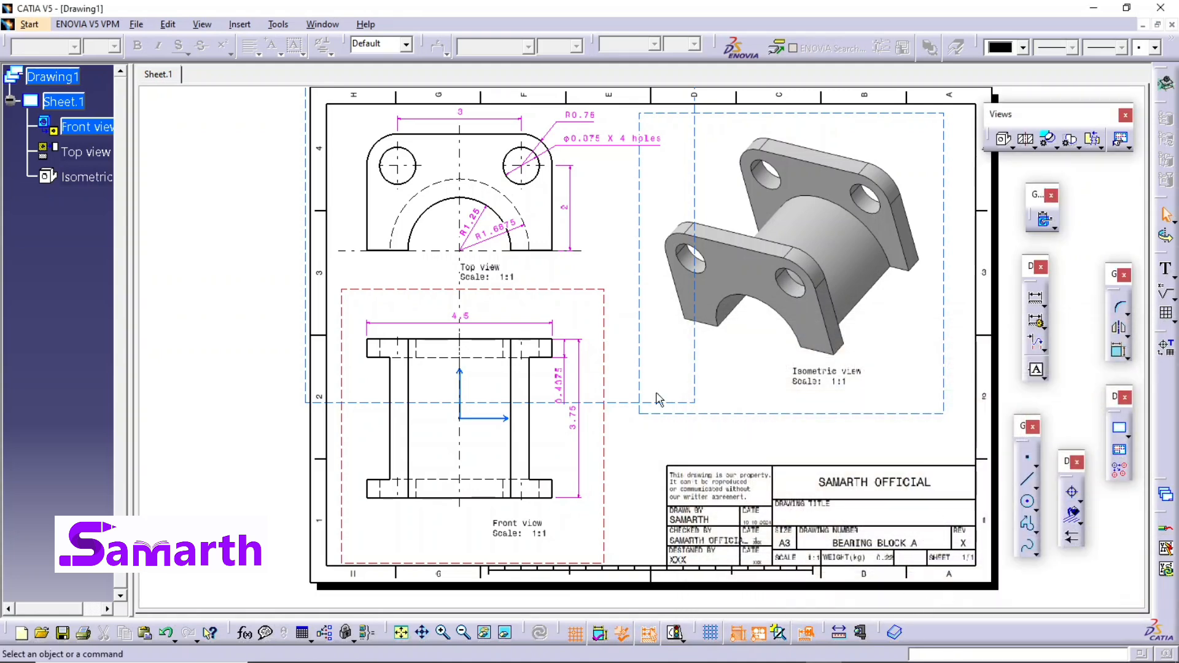
Display the finished drawing in full screen
click(137, 25)
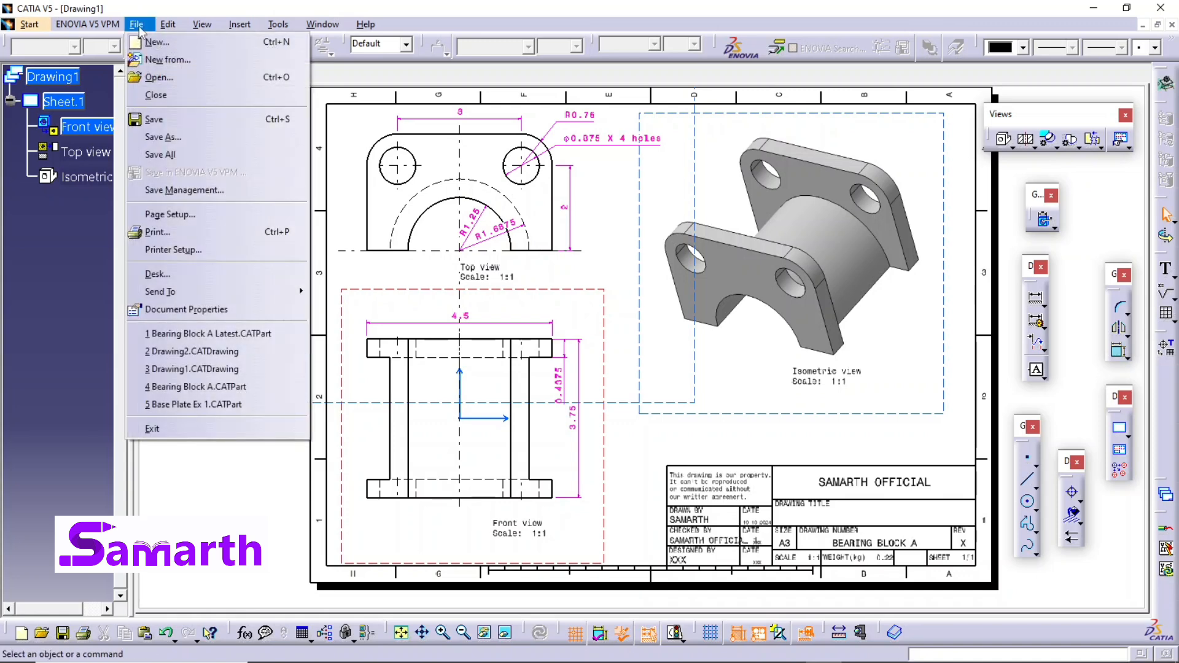
mouse_move(203, 28)
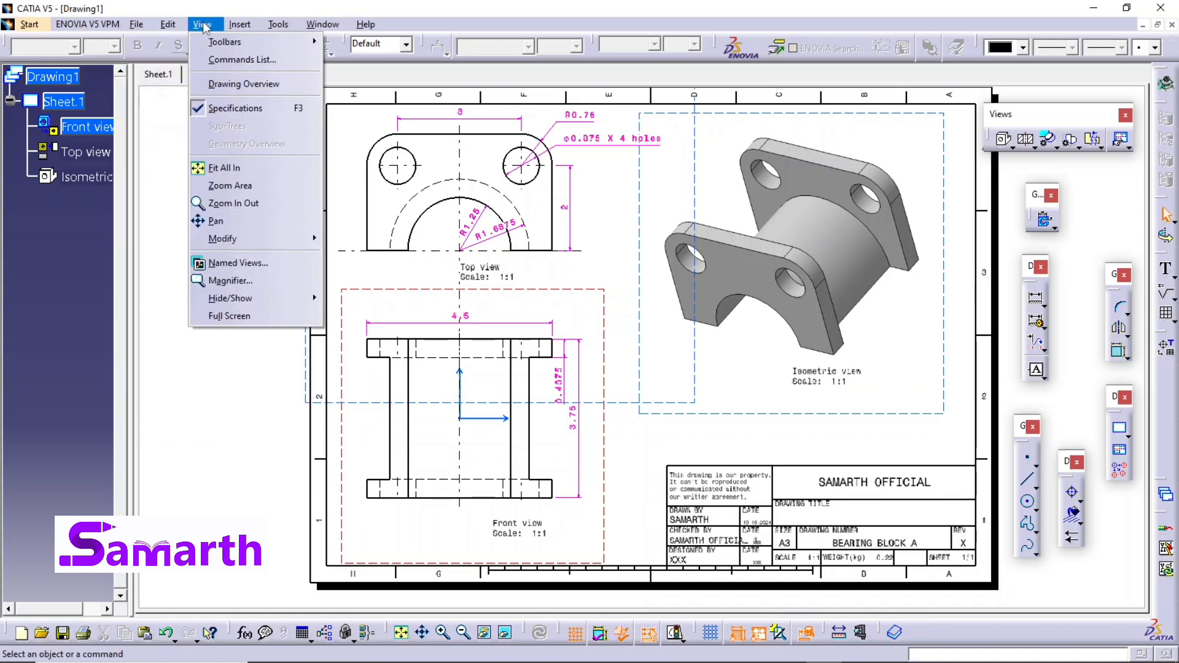
click(229, 315)
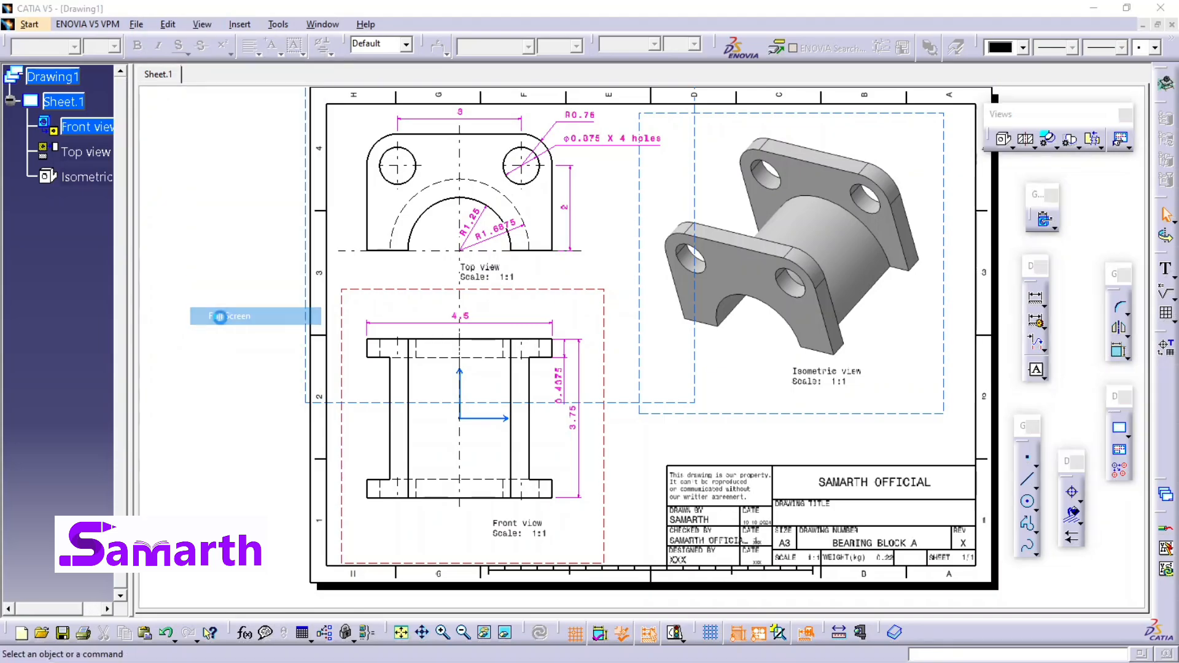